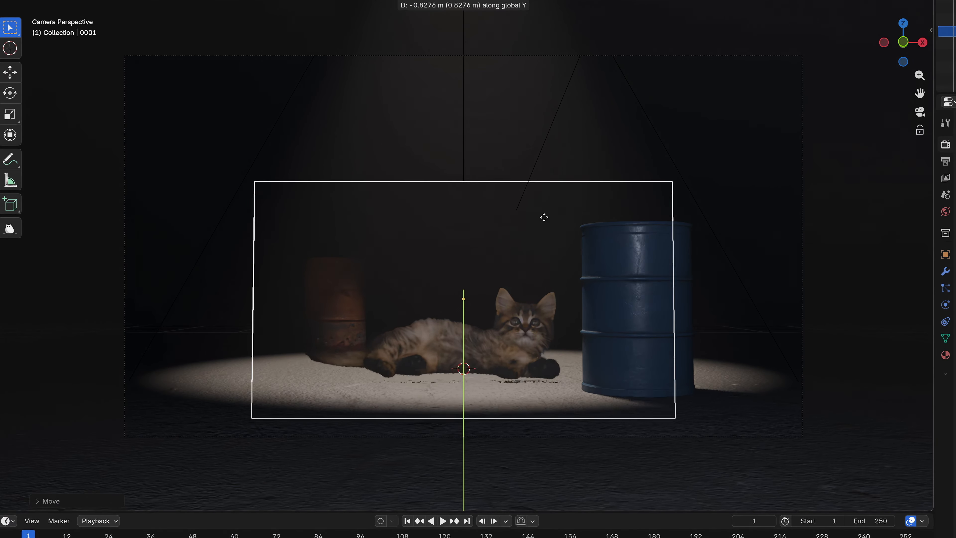
pyautogui.press('Escape')
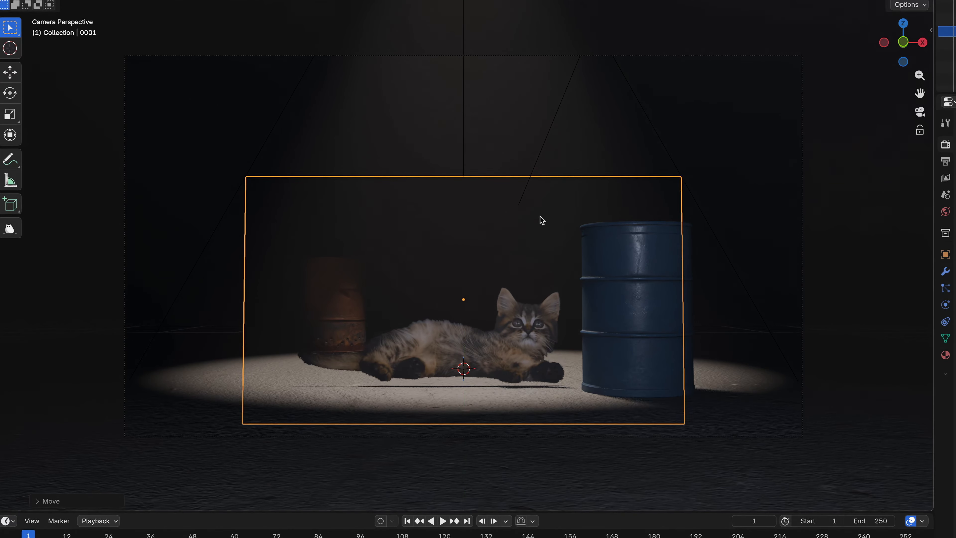
pyautogui.press('g')
pyautogui.press('z')
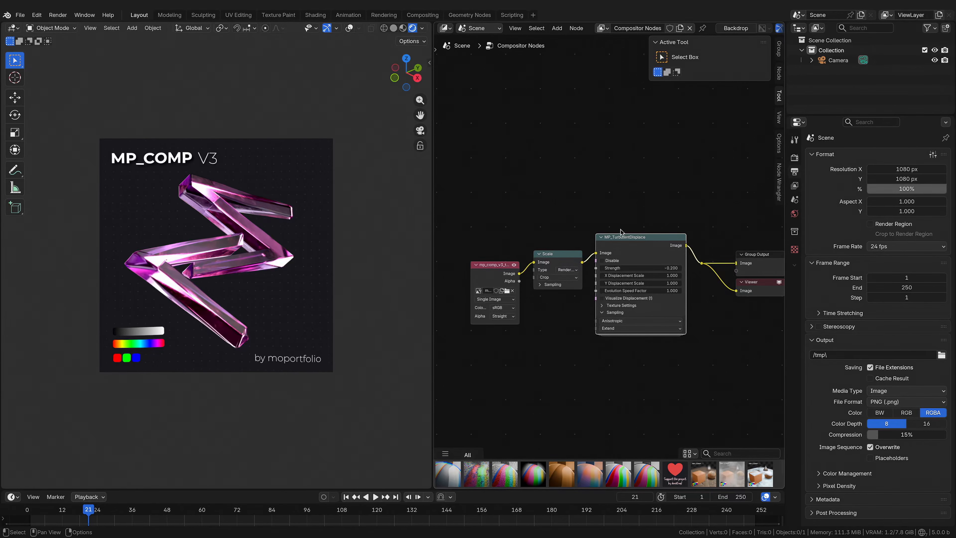
pyautogui.moveTo(626, 268)
pyautogui.mouseDown()
pyautogui.moveTo(656, 268)
pyautogui.moveTo(617, 268)
pyautogui.mouseUp()
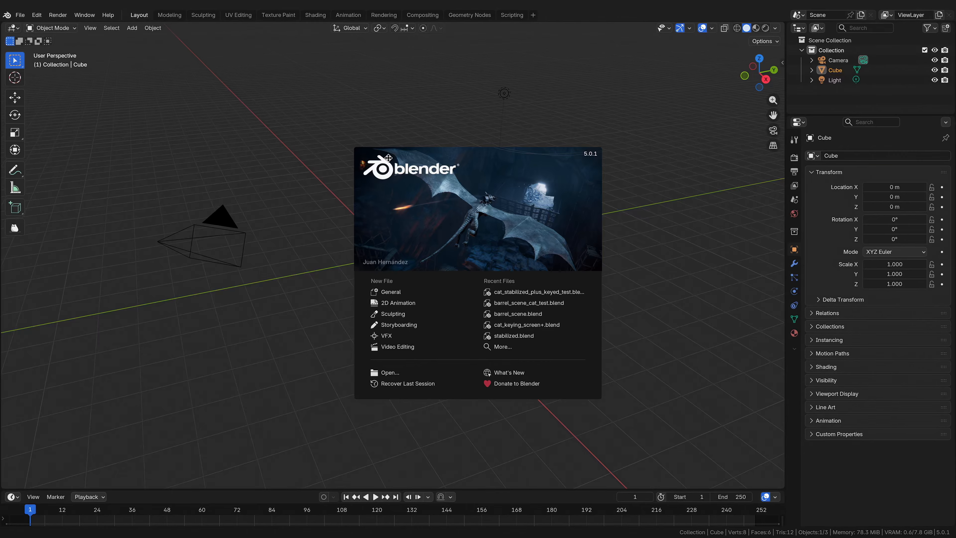
# Step: Create a new VFX file and set the Video Sequencer memory cache limit in the preferences to 16384
pyautogui.click(405, 336)
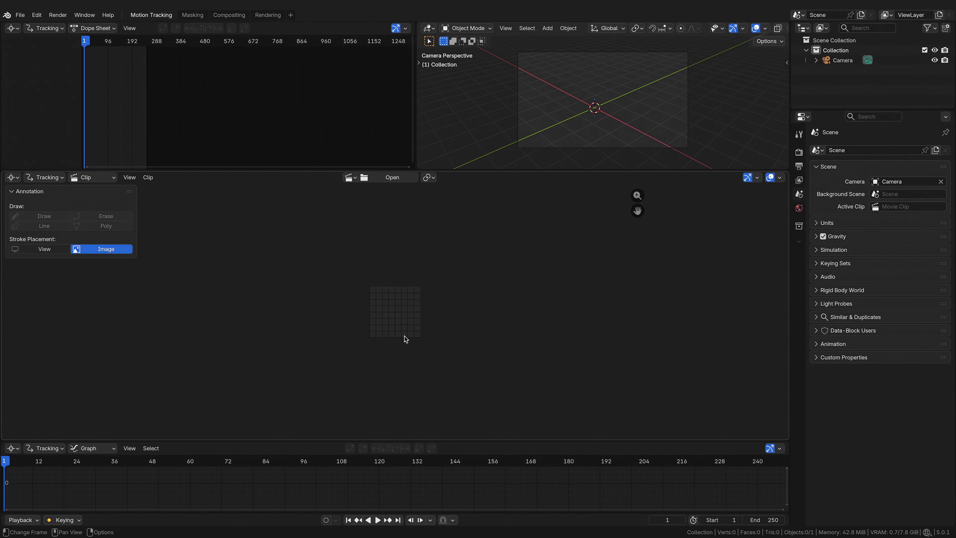
pyautogui.click(36, 14)
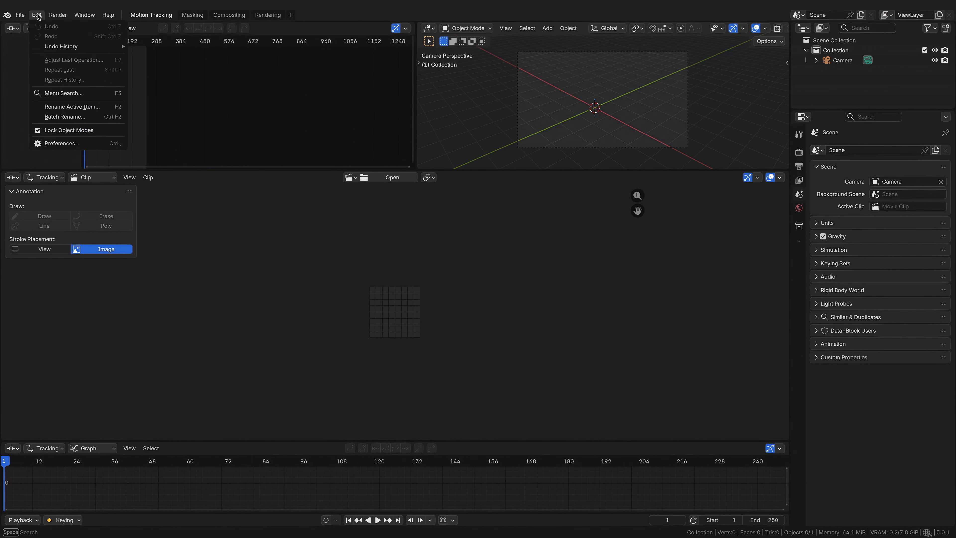
pyautogui.click(72, 144)
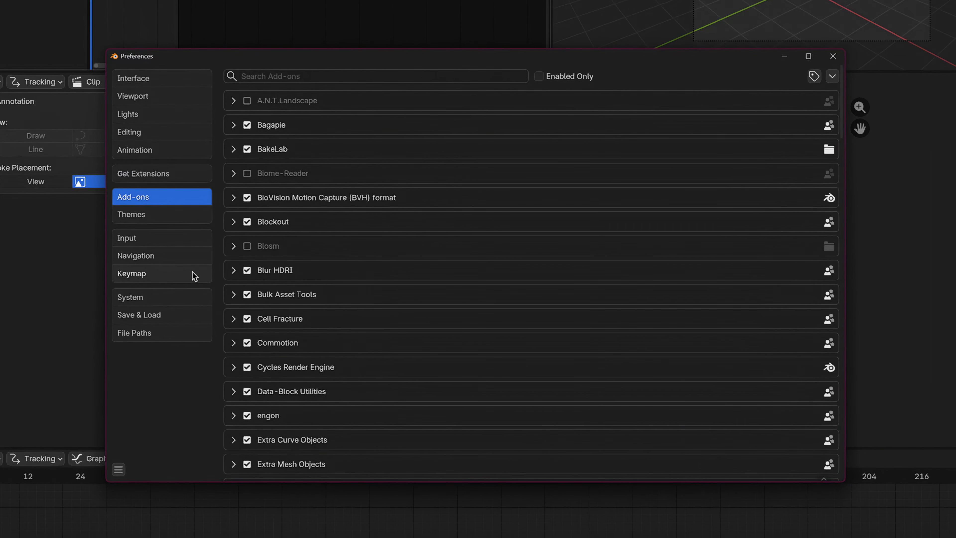
pyautogui.click(201, 301)
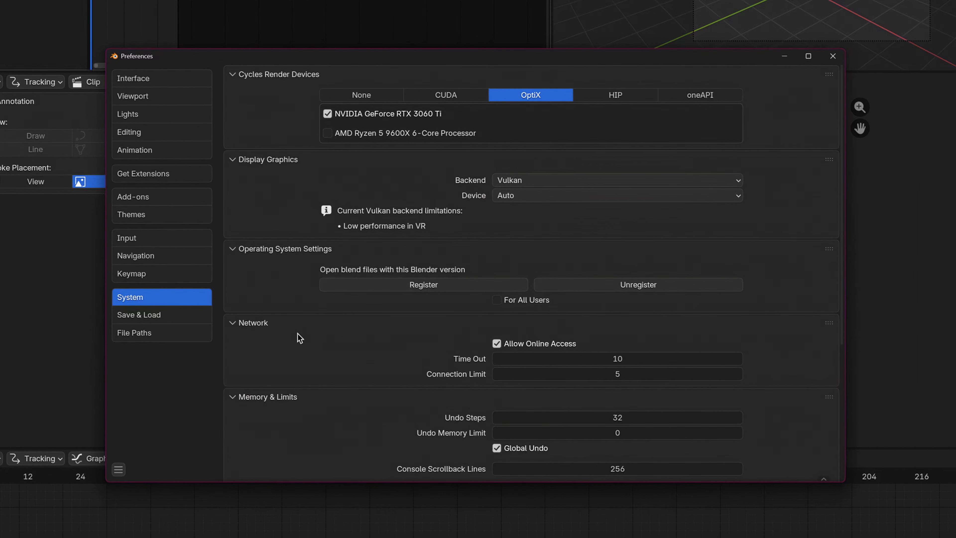
pyautogui.scroll(-5, 298, 334)
pyautogui.scroll(-3, 297, 334)
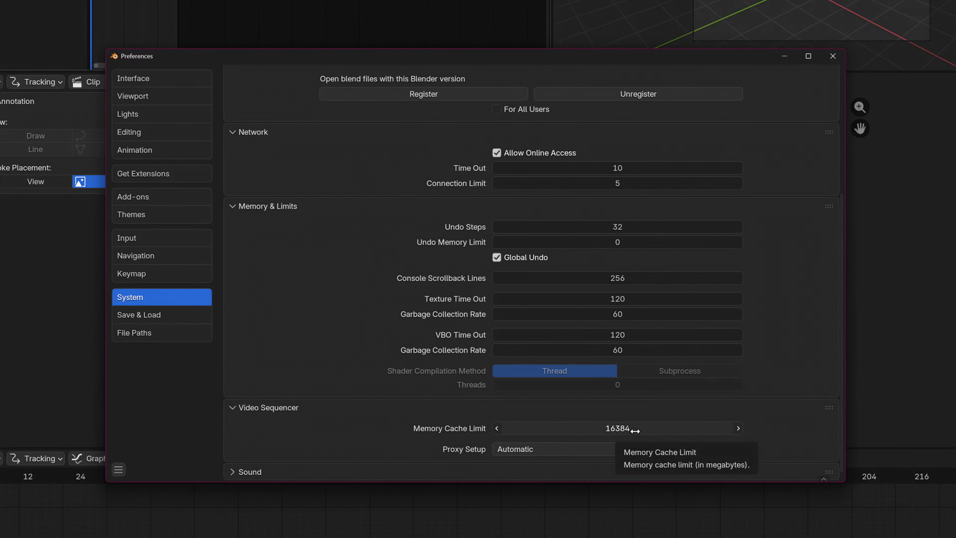
pyautogui.press('BackSpace')
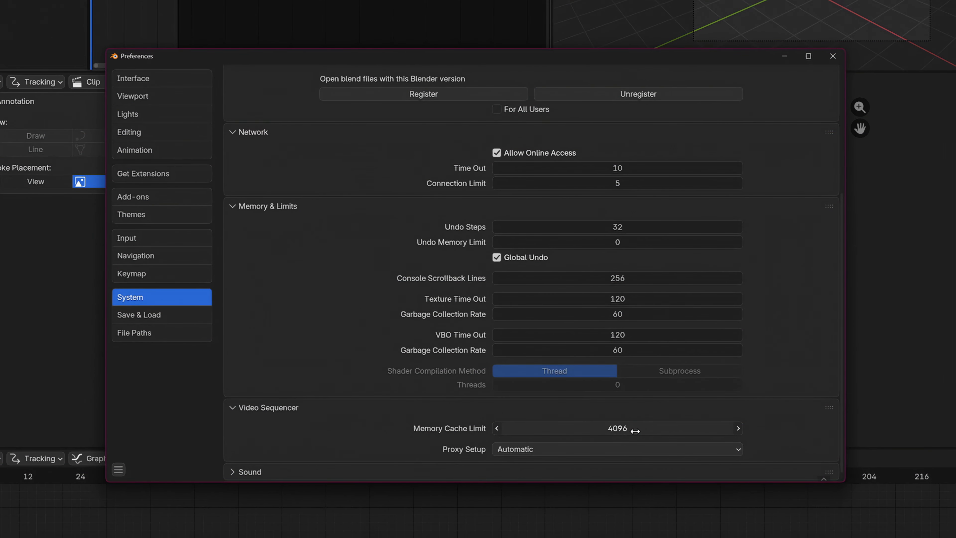
pyautogui.click(639, 429)
pyautogui.click(642, 429)
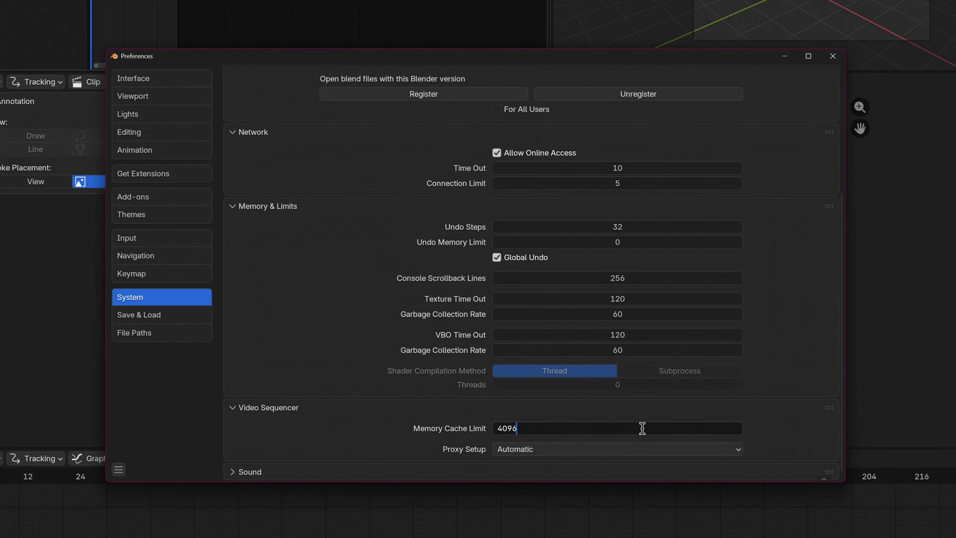
pyautogui.write('*2')
pyautogui.press('Return')
pyautogui.click(642, 429)
pyautogui.click(643, 428)
pyautogui.write('*2')
pyautogui.press('Return')
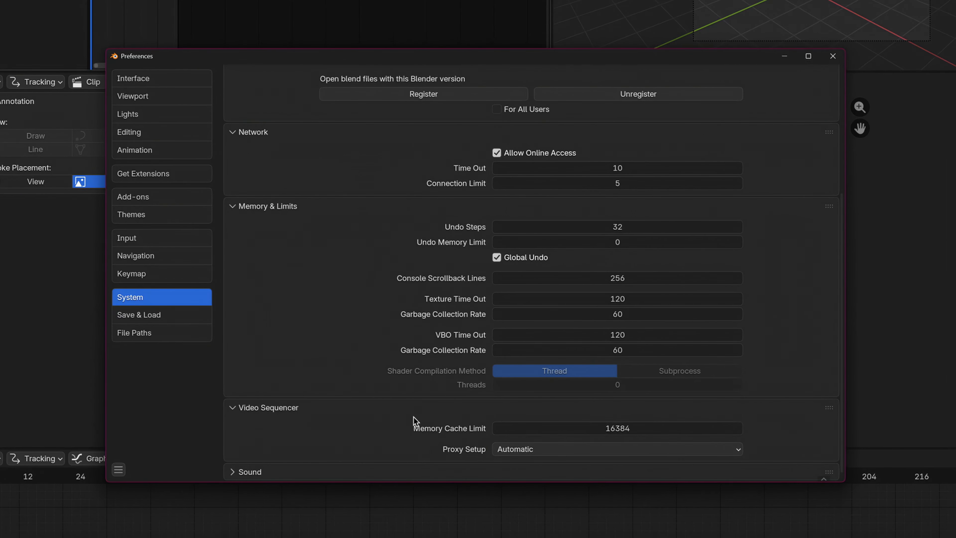
# Step: Save the preferences and close the preferences window
pyautogui.click(119, 469)
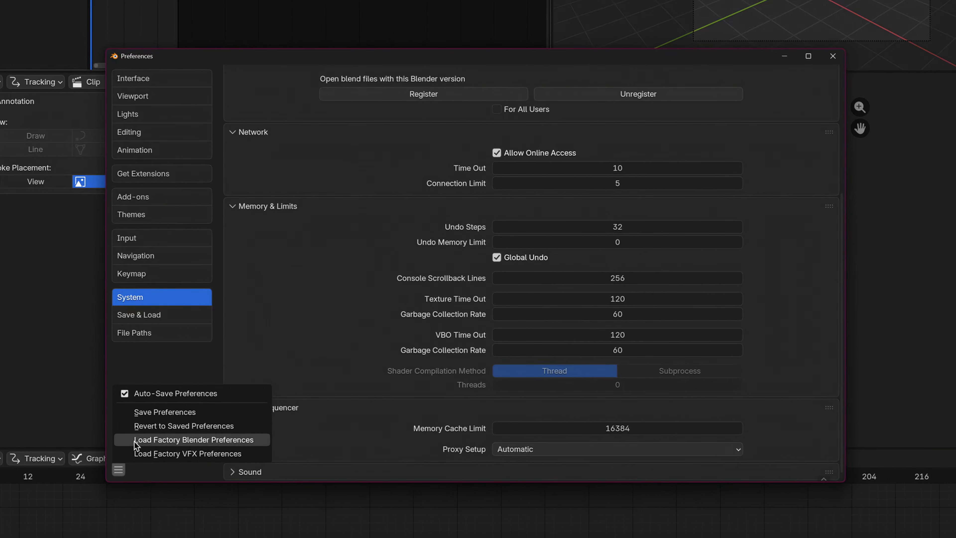
pyautogui.click(171, 414)
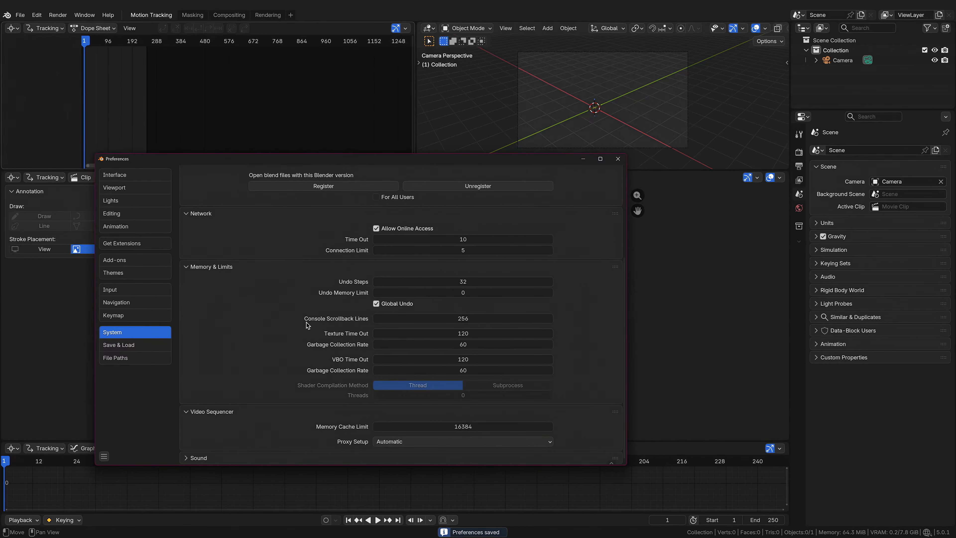
pyautogui.click(618, 160)
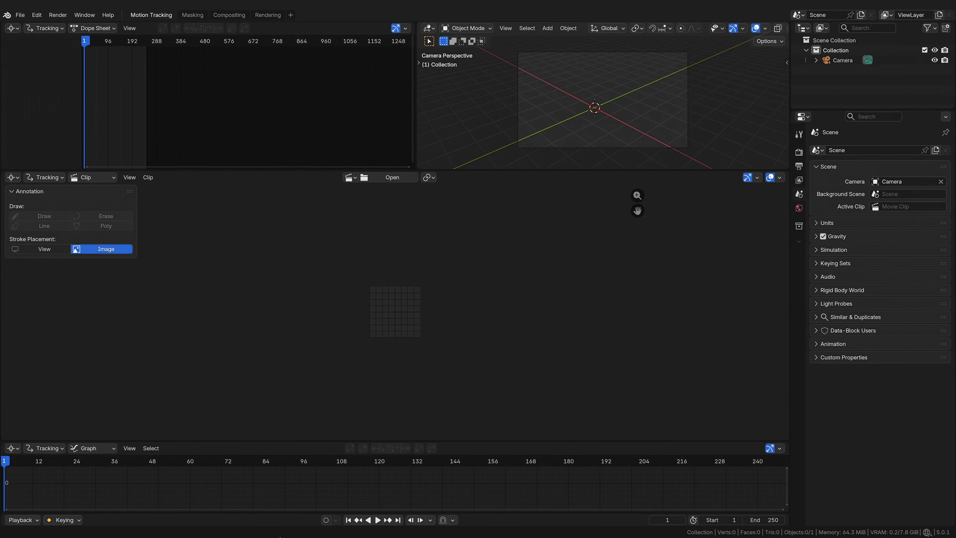
# Step: Load cat_greenscreen.mp4 into the clip editor from the file explorer
pyautogui.click(325, 524)
pyautogui.click(326, 484)
pyautogui.moveTo(361, 141); pyautogui.dragTo(660, 158)
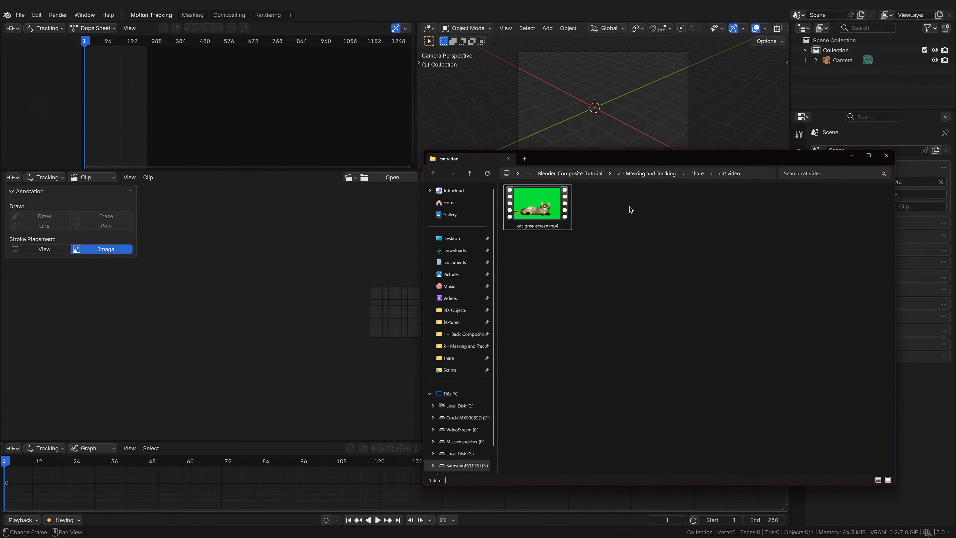
pyautogui.moveTo(537, 206); pyautogui.dragTo(267, 259)
pyautogui.click(189, 269)
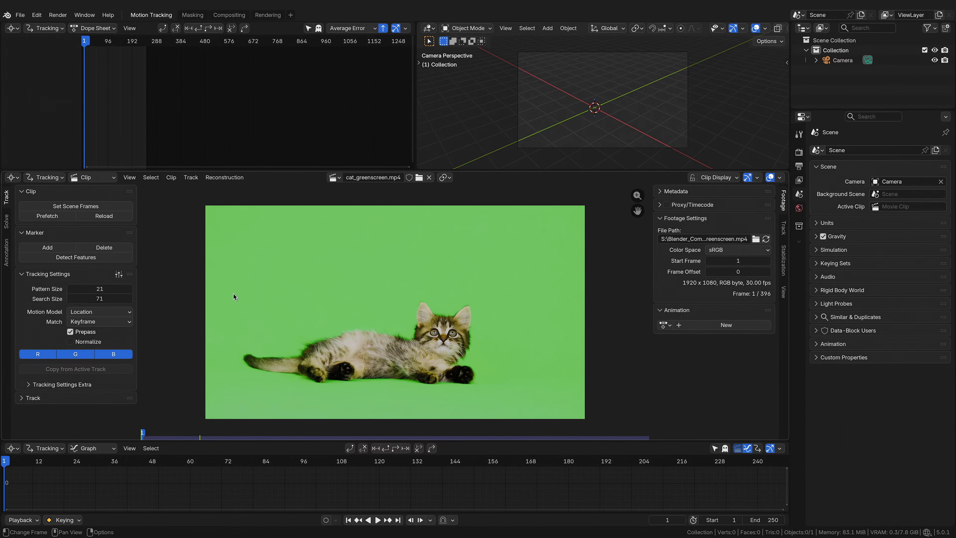
# Step: Set the Color Management view transform to Standard in the render properties
pyautogui.click(801, 153)
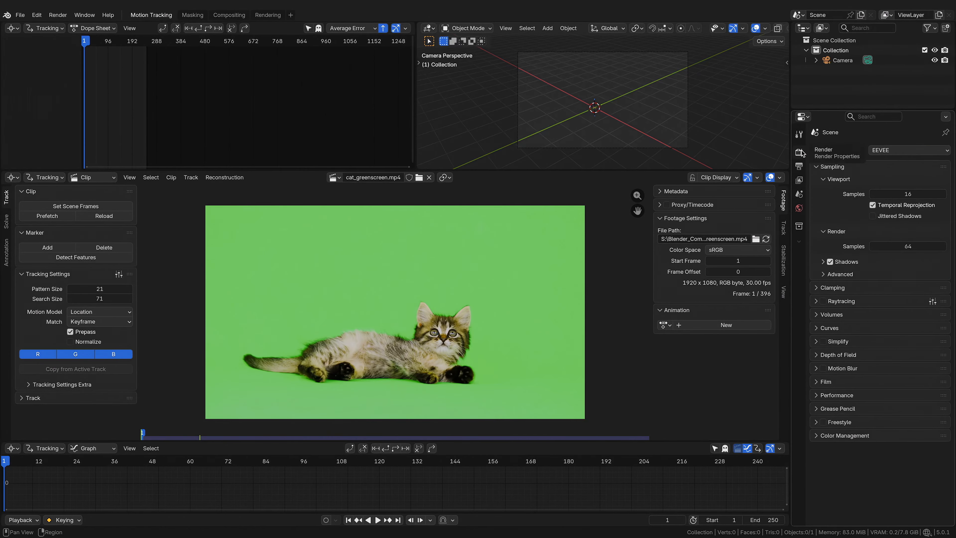
pyautogui.click(816, 437)
pyautogui.scroll(-2, 815, 438)
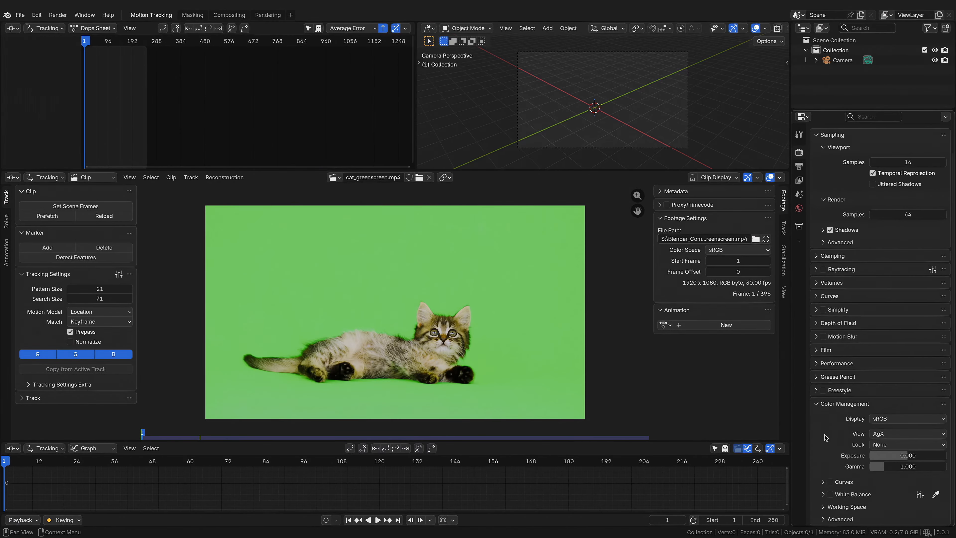
pyautogui.click(899, 435)
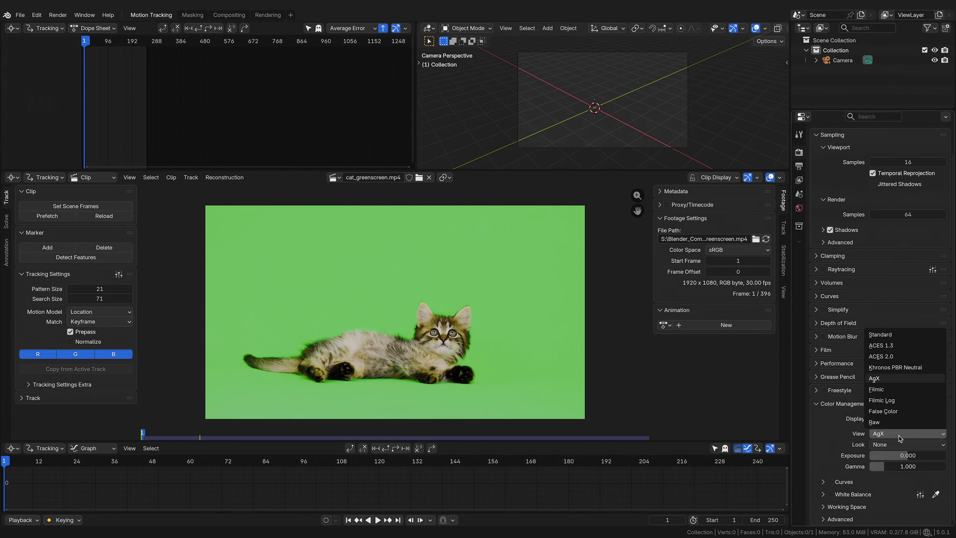
pyautogui.click(894, 335)
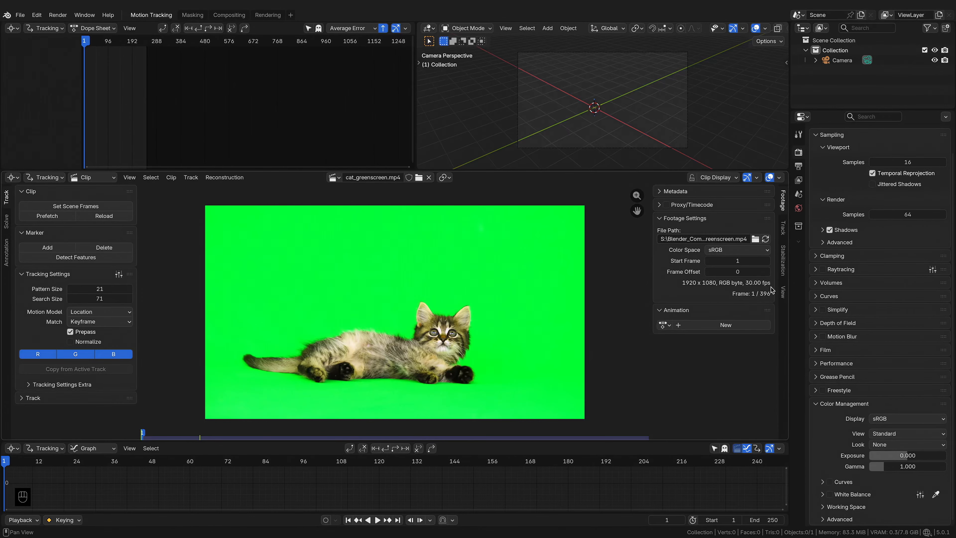
# Step: Set the scene frame rate to 30 fps in the output properties
pyautogui.click(799, 166)
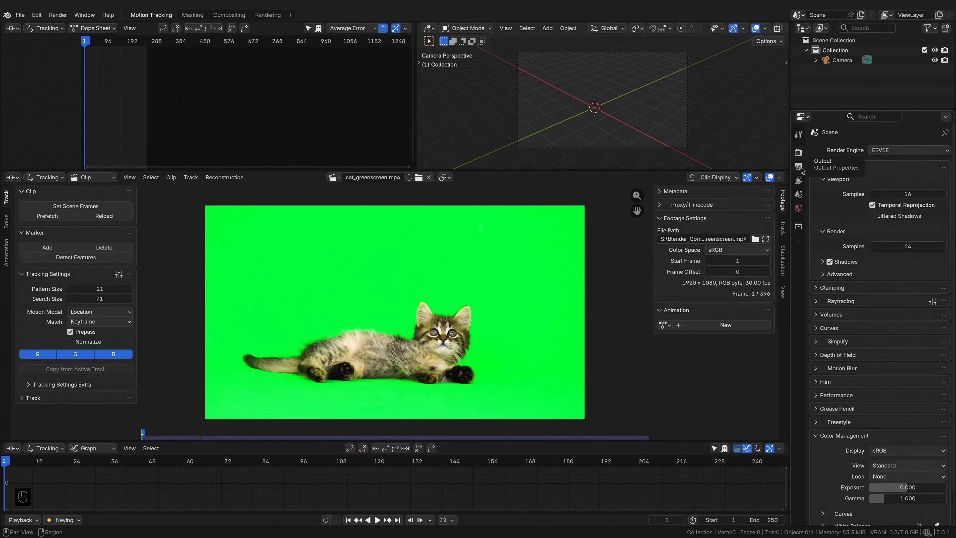
pyautogui.click(882, 241)
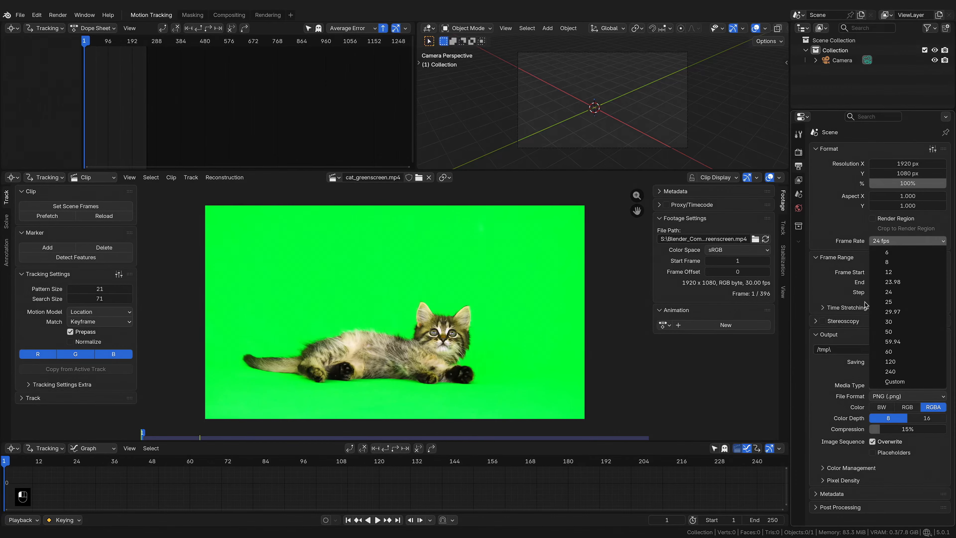
pyautogui.click(889, 321)
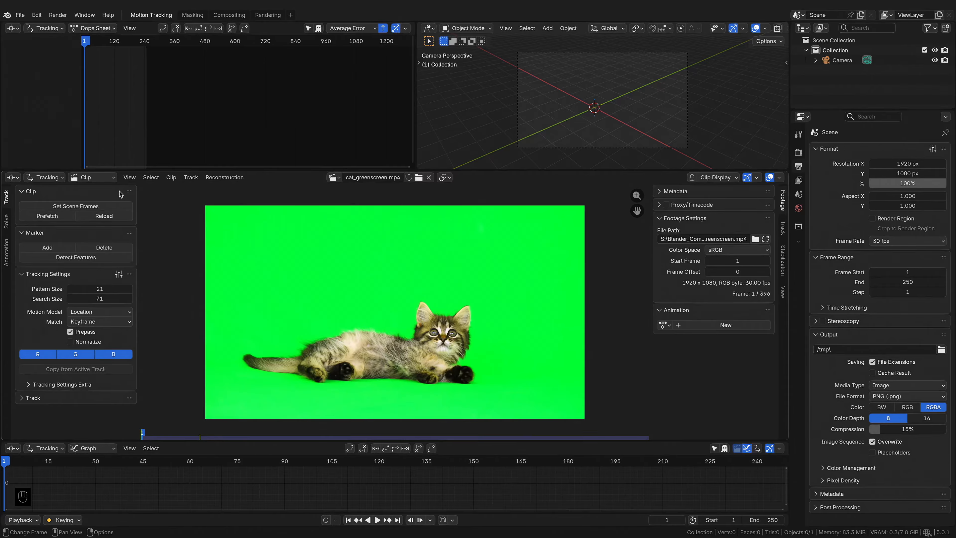
# Step: Set the scene frame range to match the clip's frames
pyautogui.click(101, 208)
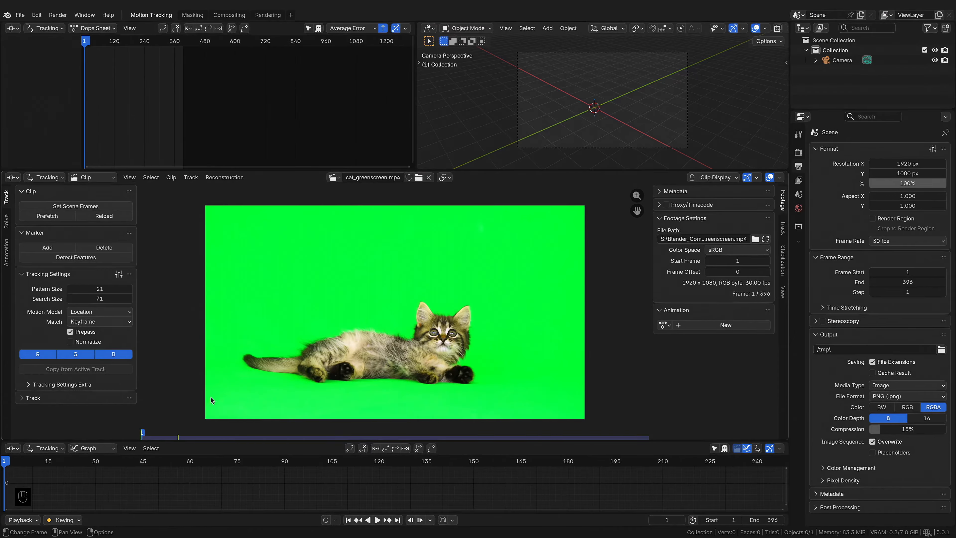
pyautogui.press('Home')
pyautogui.scroll(-1, 236, 471)
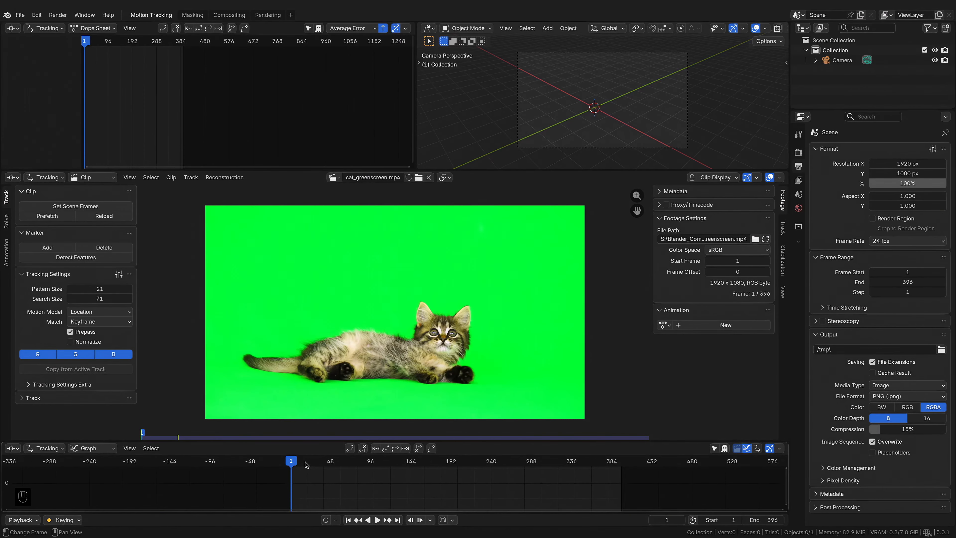
# Step: Scrub through and play back the clip to review the footage
pyautogui.moveTo(305, 463); pyautogui.dragTo(550, 465)
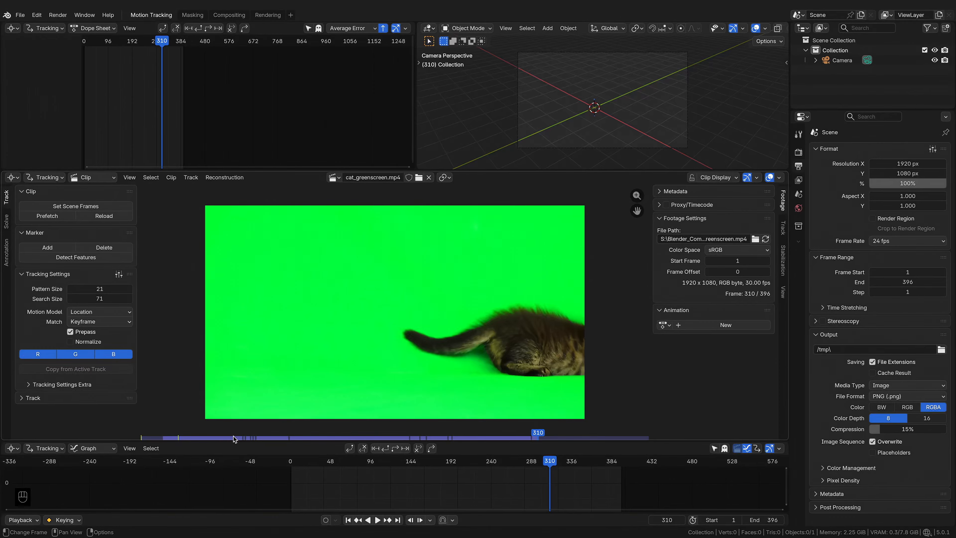
pyautogui.moveTo(428, 461); pyautogui.dragTo(316, 474)
pyautogui.press('space')
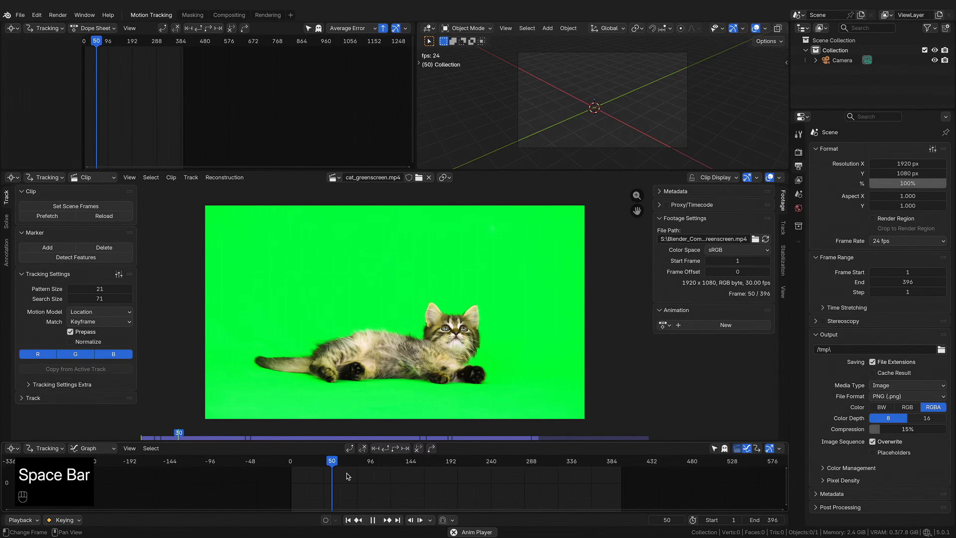
pyautogui.press('space')
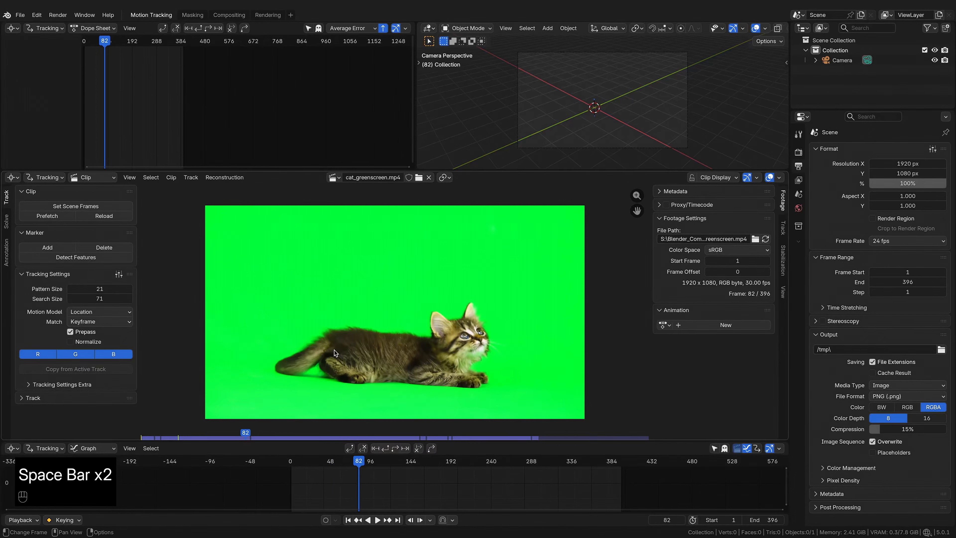
pyautogui.press('space')
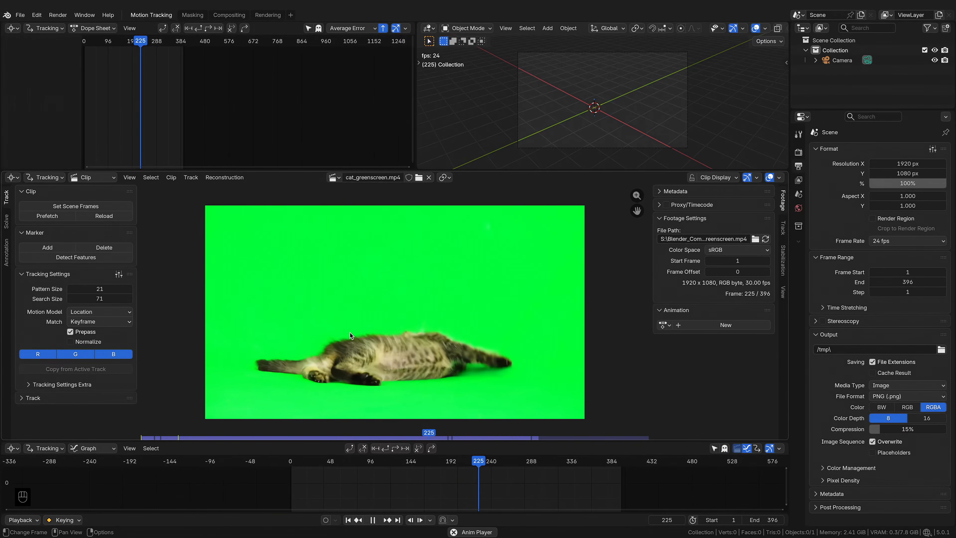
pyautogui.press('space')
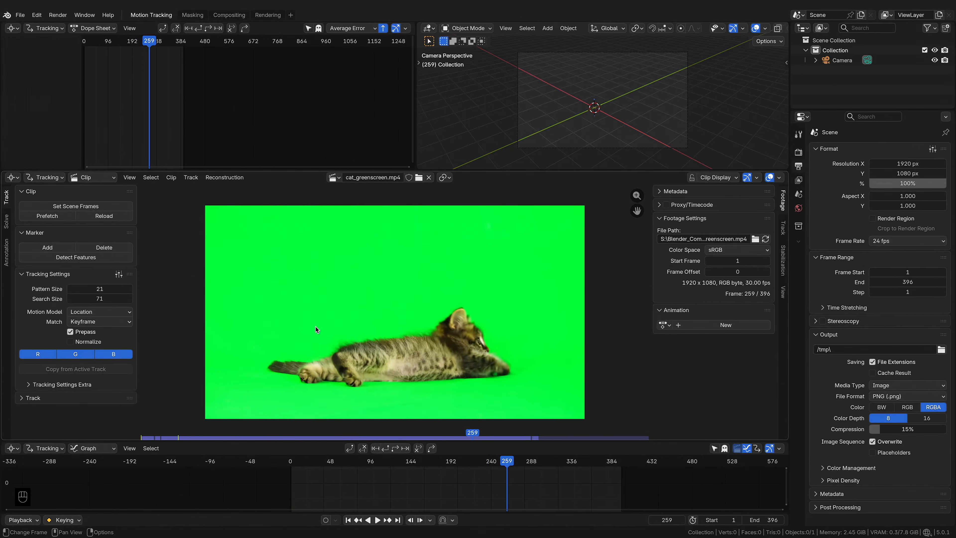
# Step: Prefetch the clip's frames into memory
pyautogui.click(65, 220)
pyautogui.rightClick(828, 532)
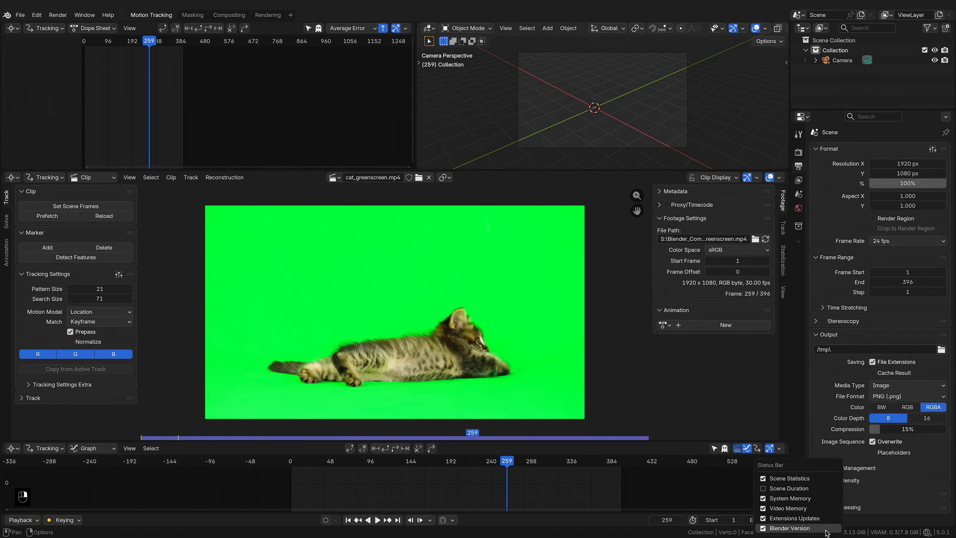
pyautogui.click(806, 499)
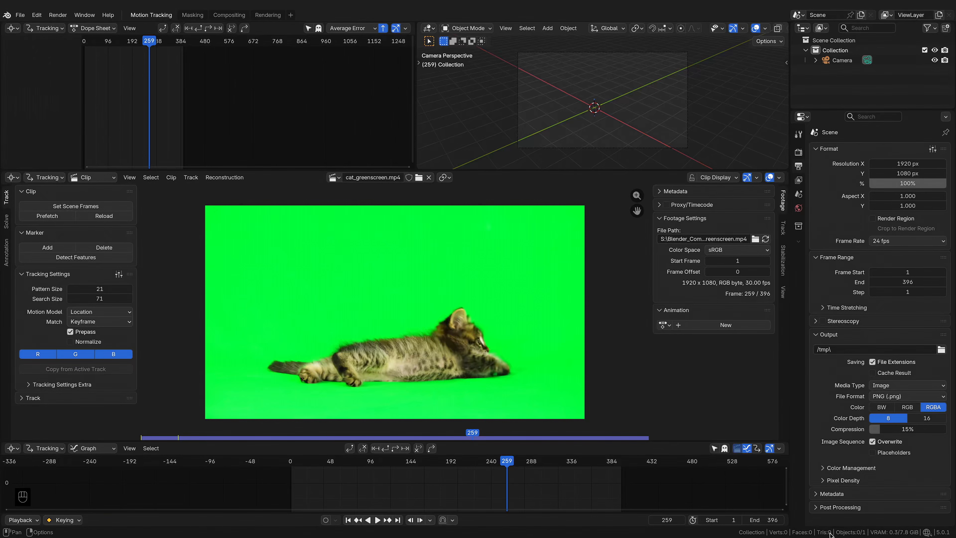
pyautogui.click(806, 499)
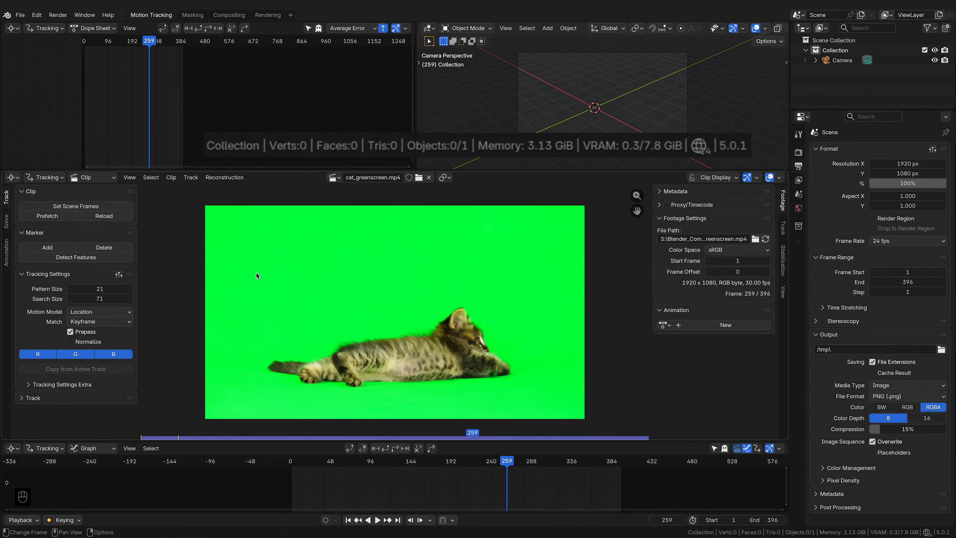
# Step: Reload the clip to free the prefetched frames from memory
pyautogui.click(113, 216)
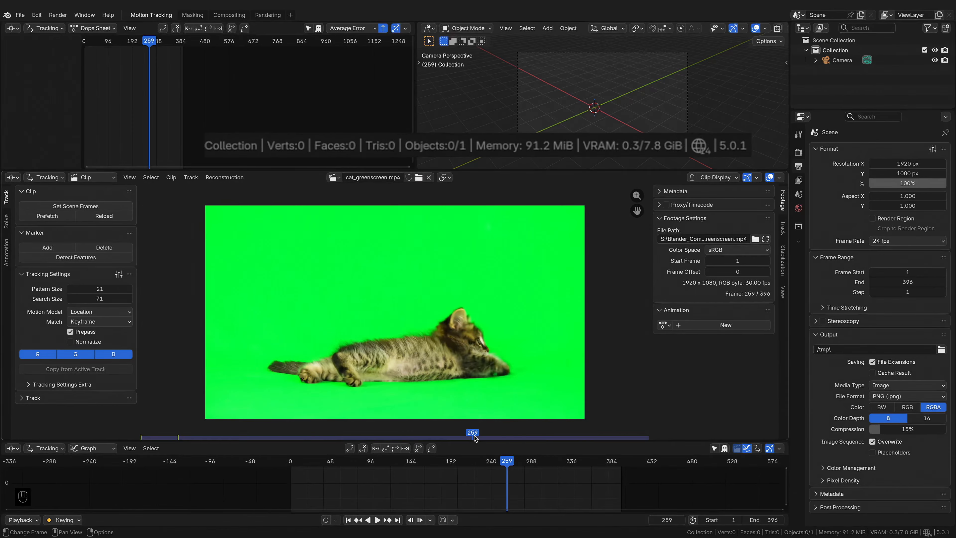
# Step: Prefetch the clip's frames into memory and scrub through the footage
pyautogui.click(62, 216)
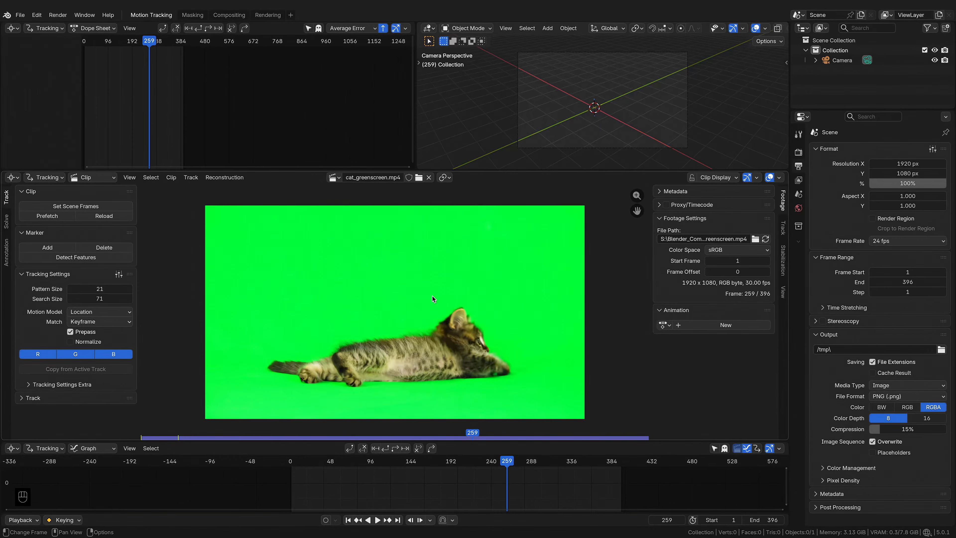
pyautogui.moveTo(323, 469)
pyautogui.mouseDown()
pyautogui.moveTo(293, 470)
pyautogui.moveTo(322, 470)
pyautogui.mouseUp()
pyautogui.moveTo(474, 437); pyautogui.dragTo(546, 432)
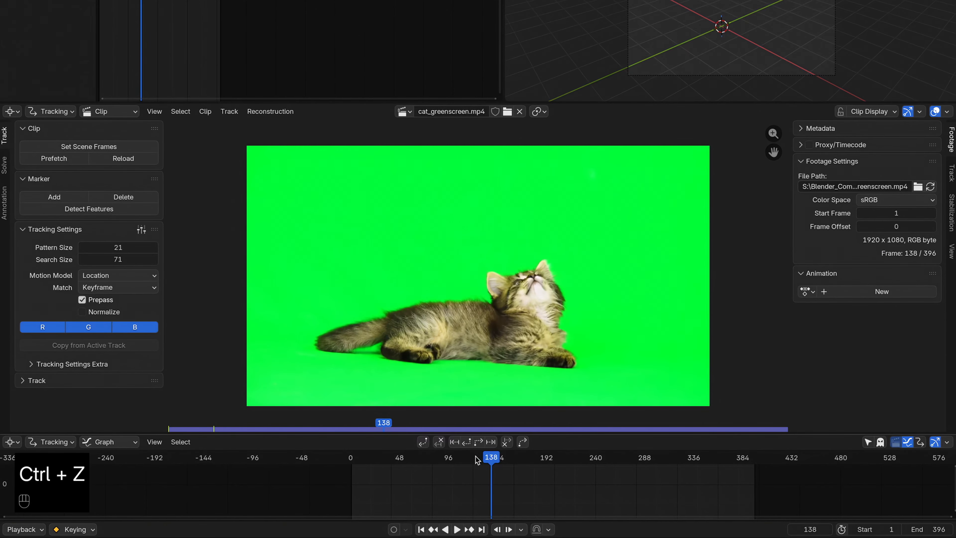
pyautogui.moveTo(475, 456); pyautogui.dragTo(371, 457)
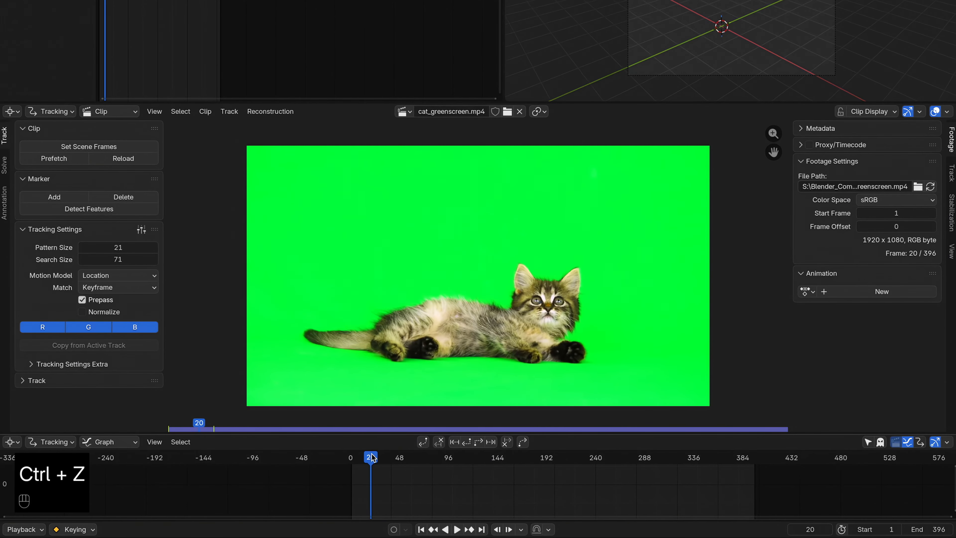
# Step: Automatically detect trackable features on the clip, then delete the detected markers
pyautogui.click(112, 208)
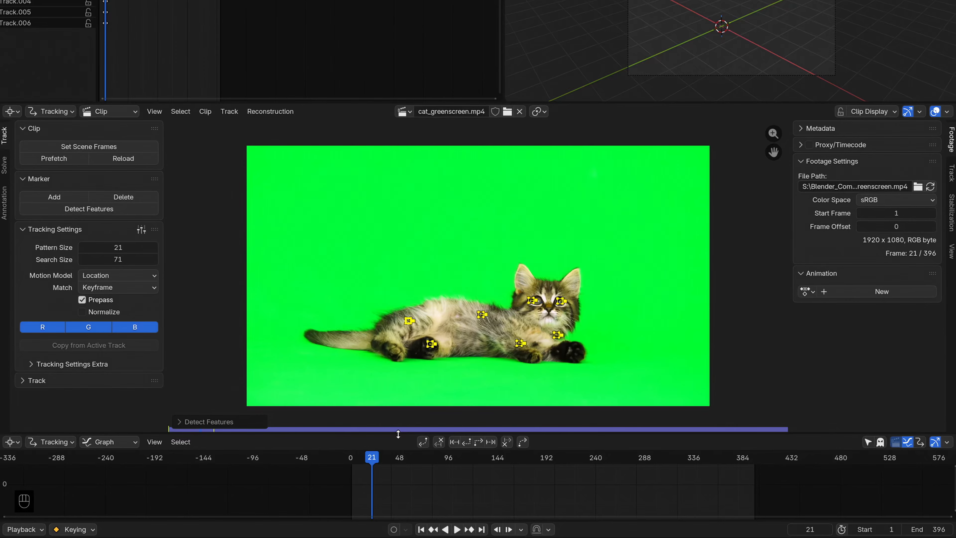
pyautogui.moveTo(372, 463)
pyautogui.mouseDown()
pyautogui.moveTo(410, 465)
pyautogui.moveTo(382, 466)
pyautogui.mouseUp()
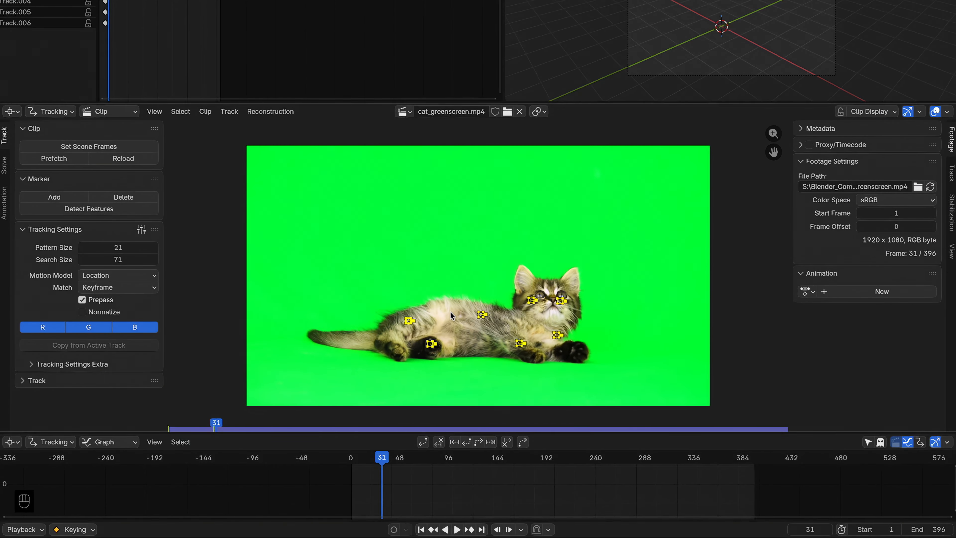
pyautogui.click(117, 198)
pyautogui.click(116, 199)
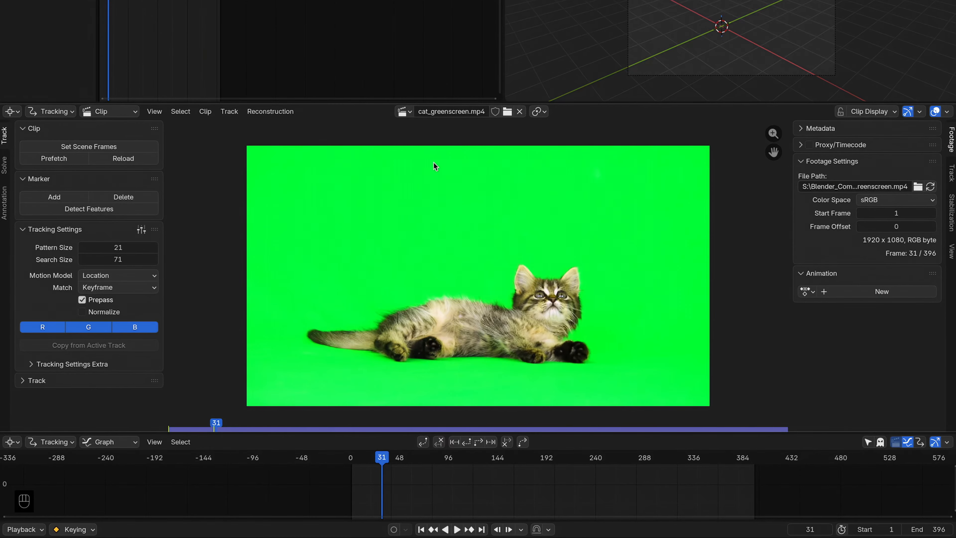
# Step: Zoom into the footage and scrub frames to examine the green background for trackable spots
pyautogui.scroll(5, 621, 188)
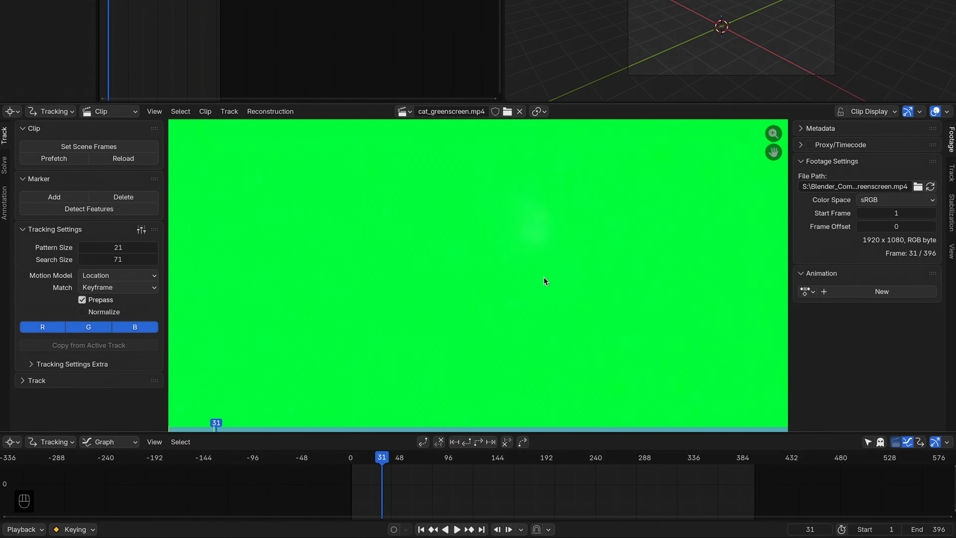
pyautogui.moveTo(387, 462); pyautogui.dragTo(422, 465)
pyautogui.scroll(-4, 410, 325)
pyautogui.scroll(5, 378, 324)
pyautogui.scroll(-3, 379, 324)
pyautogui.scroll(-3, 579, 264)
pyautogui.scroll(4, 583, 261)
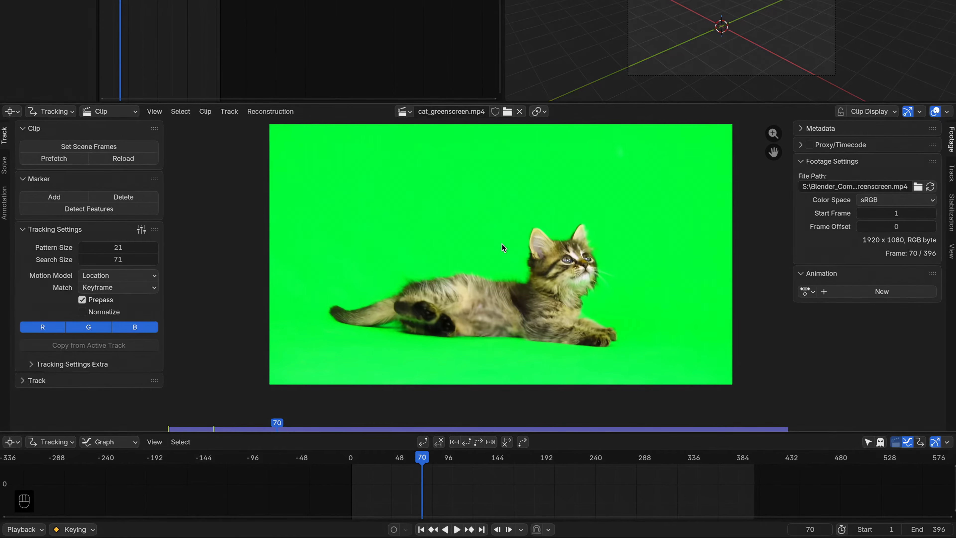
pyautogui.moveTo(504, 227); pyautogui.dragTo(508, 237, button='middle')
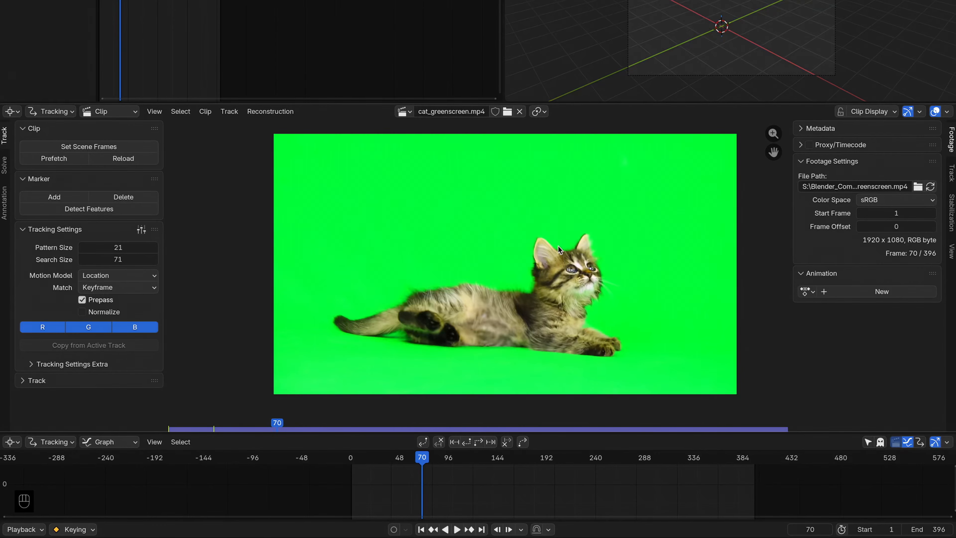
# Step: Restrict the clip display to the blue channel only and scrub through the footage
pyautogui.click(888, 112)
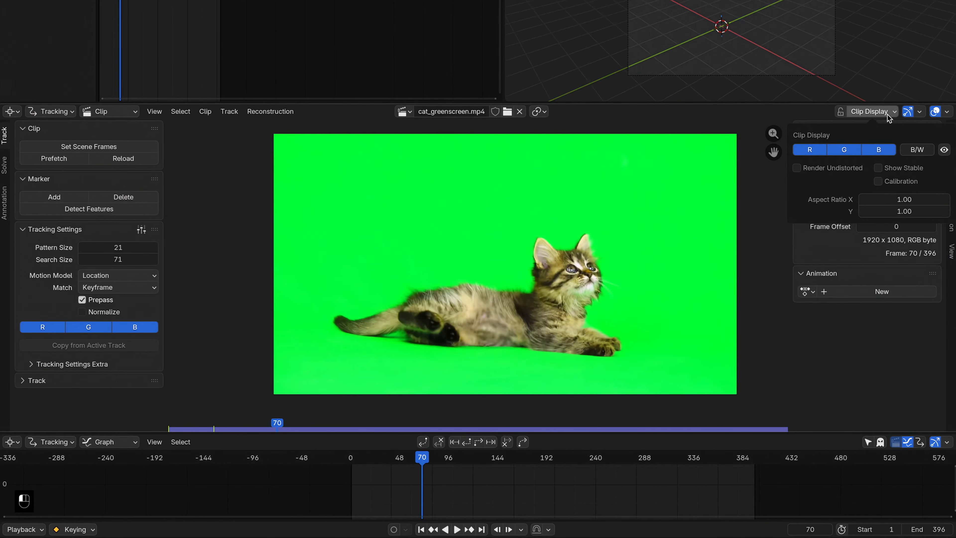
pyautogui.click(835, 150)
pyautogui.click(814, 150)
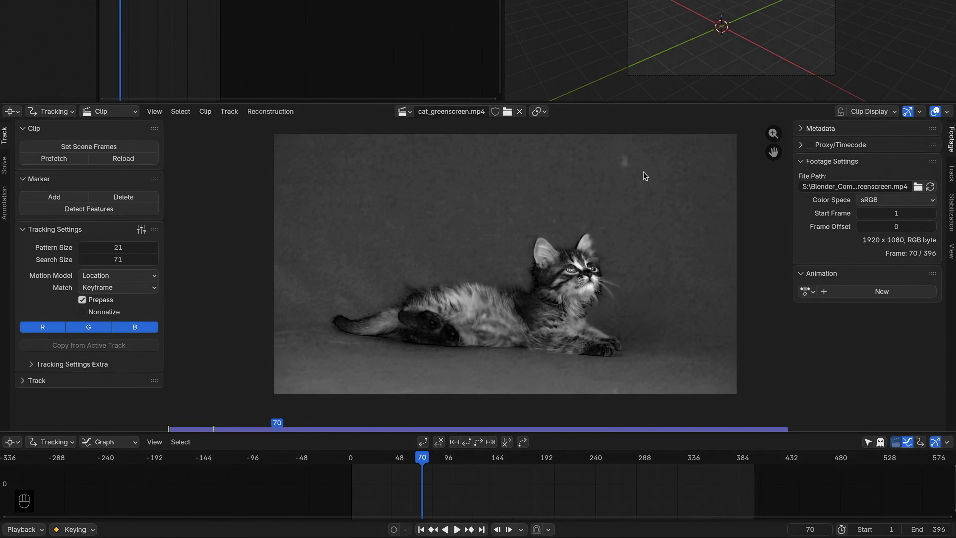
pyautogui.moveTo(421, 457); pyautogui.dragTo(754, 460)
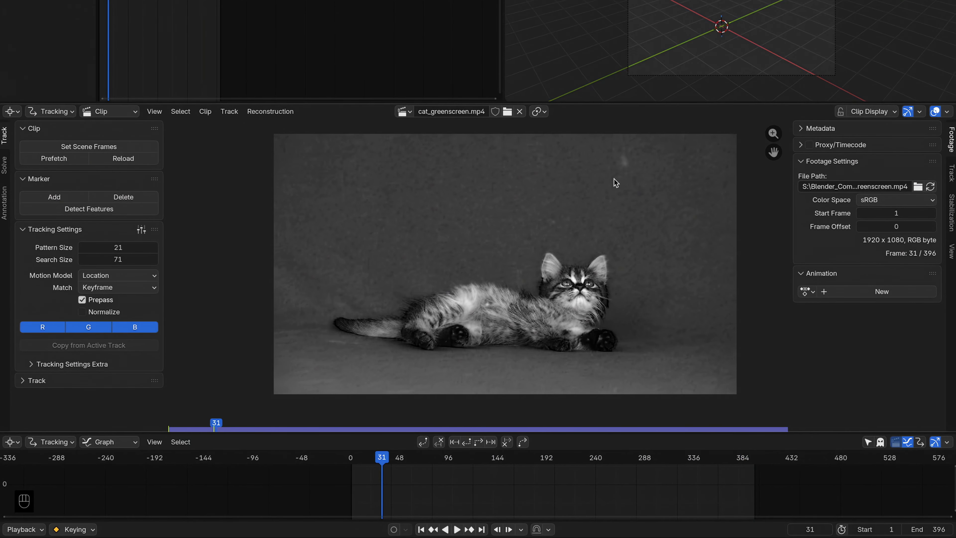
pyautogui.scroll(4, 607, 205)
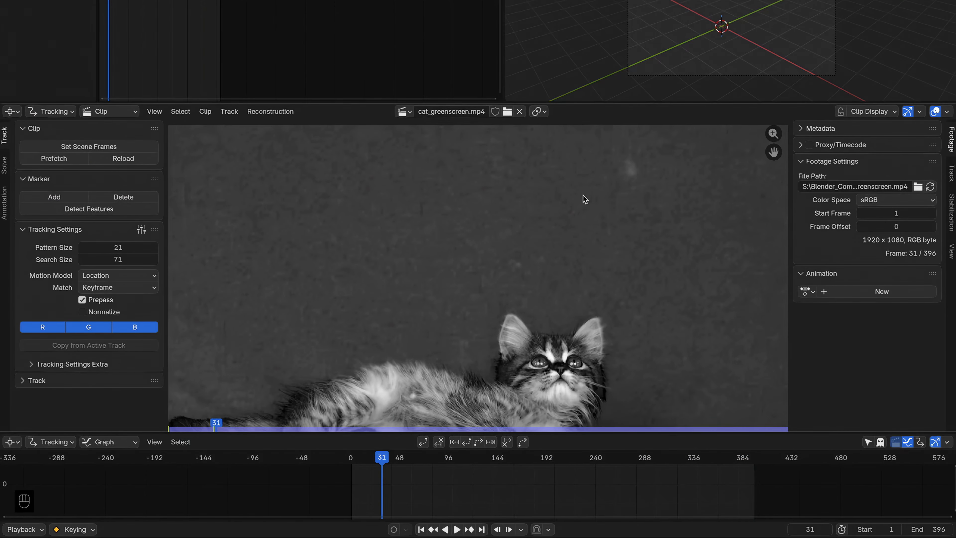
pyautogui.scroll(3, 608, 228)
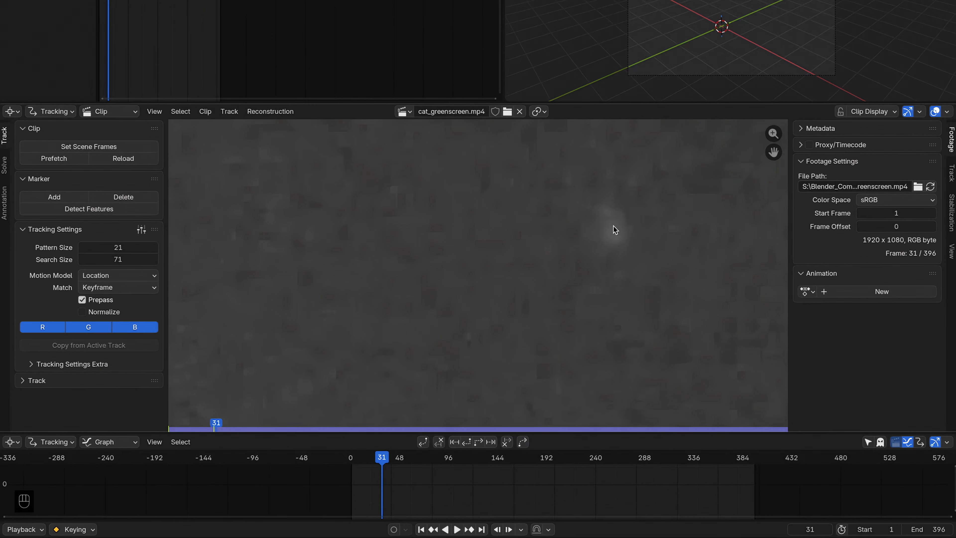
pyautogui.press('Home')
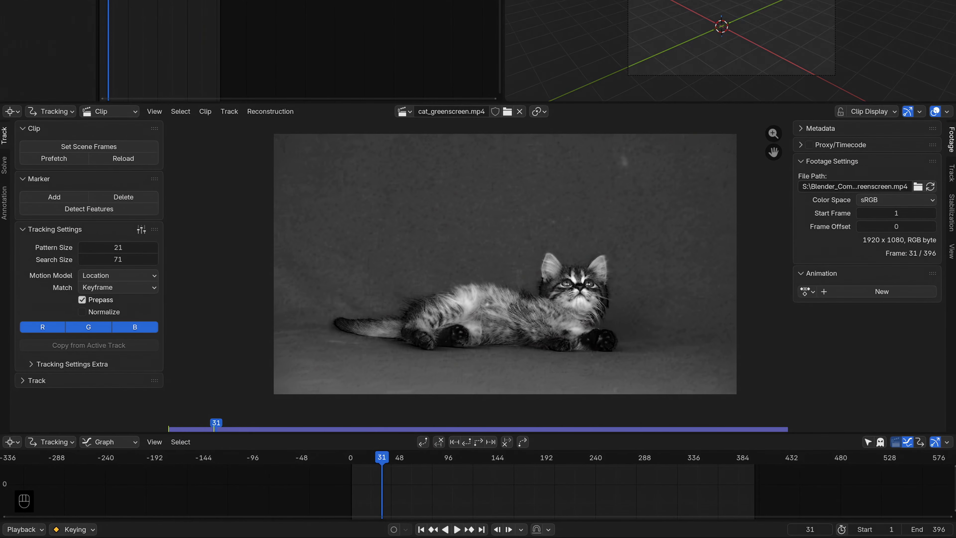
# Step: Add a tracking marker on the bright spot in the upper-right background and resize it around the spot
pyautogui.click(69, 198)
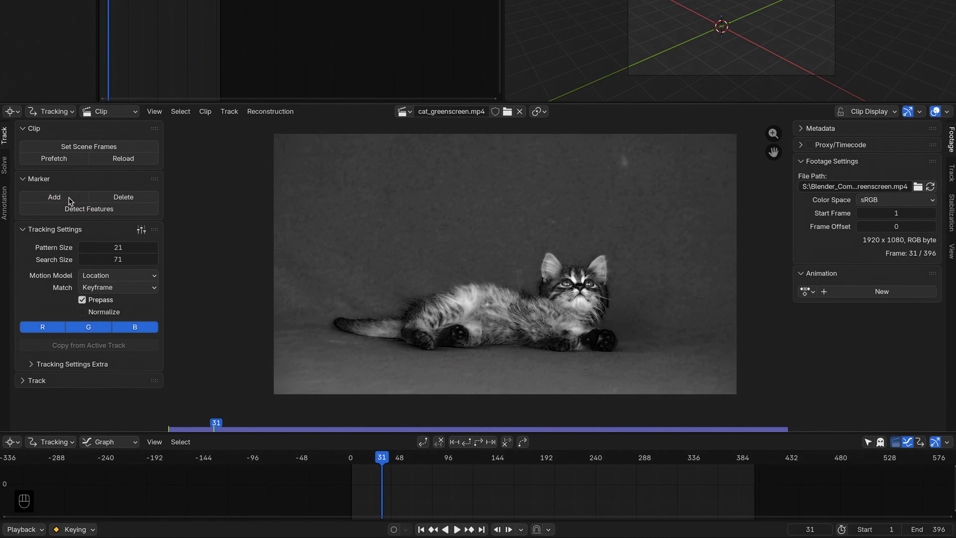
pyautogui.moveTo(636, 175); pyautogui.dragTo(499, 272, button='middle')
pyautogui.scroll(2, 585, 197)
pyautogui.scroll(3, 499, 272)
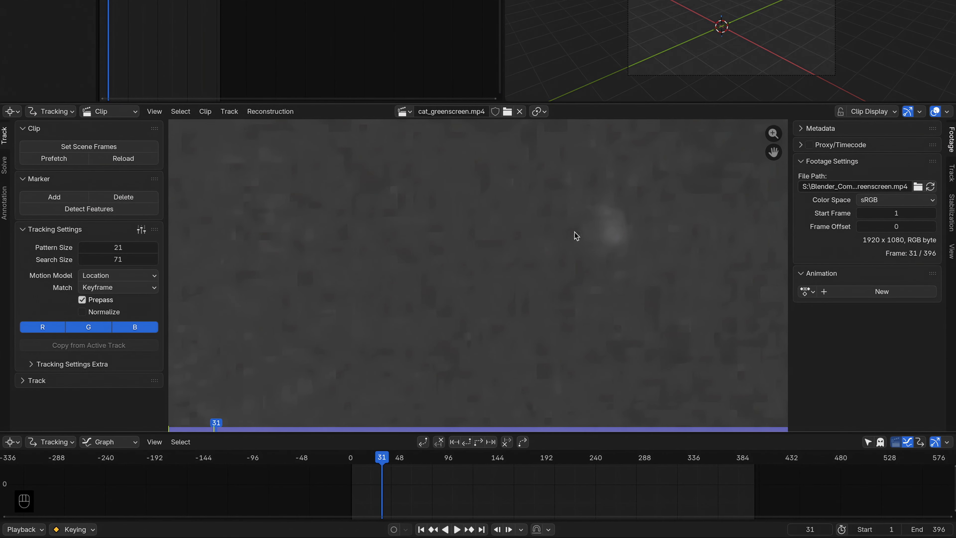
pyautogui.click(615, 234)
pyautogui.press('g')
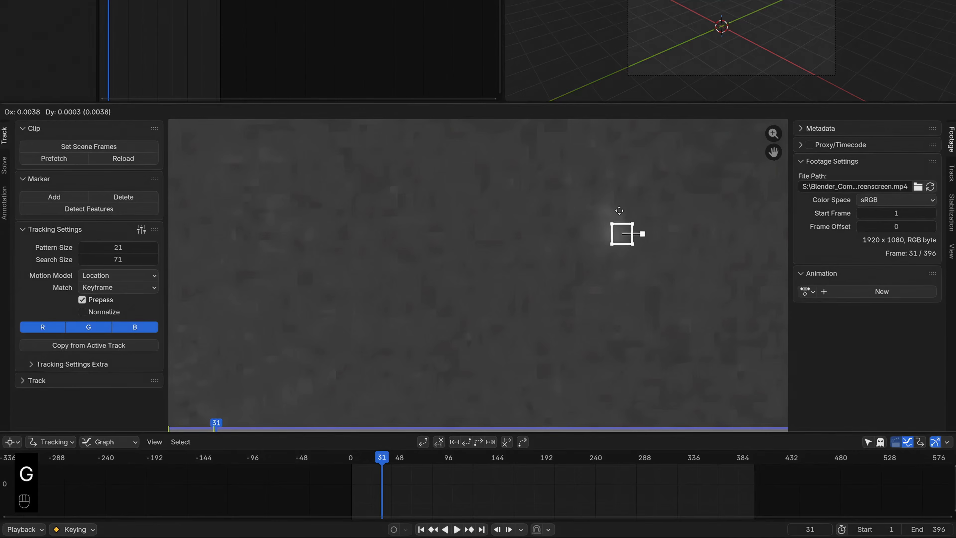
pyautogui.click(609, 207)
pyautogui.press('s')
pyautogui.click(697, 180)
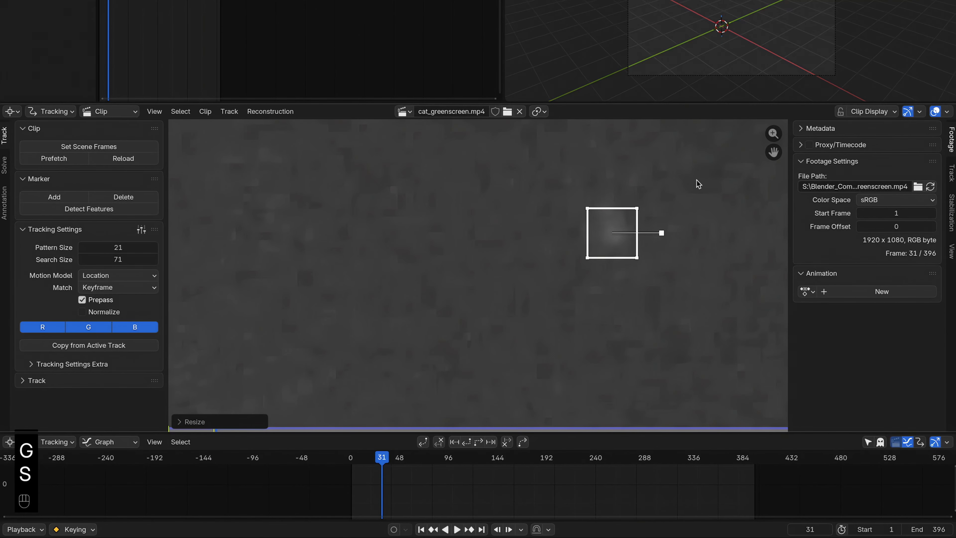
# Step: Reposition and enlarge the marker further so it frames the bright spot
pyautogui.press('g')
pyautogui.click(650, 200)
pyautogui.press('s')
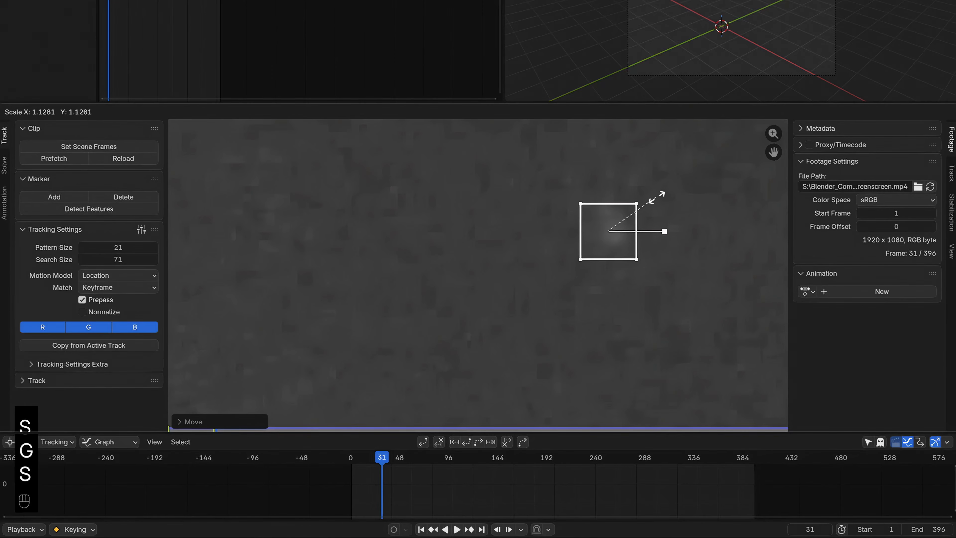
pyautogui.click(654, 197)
pyautogui.press('g')
pyautogui.click(657, 191)
pyautogui.press('s')
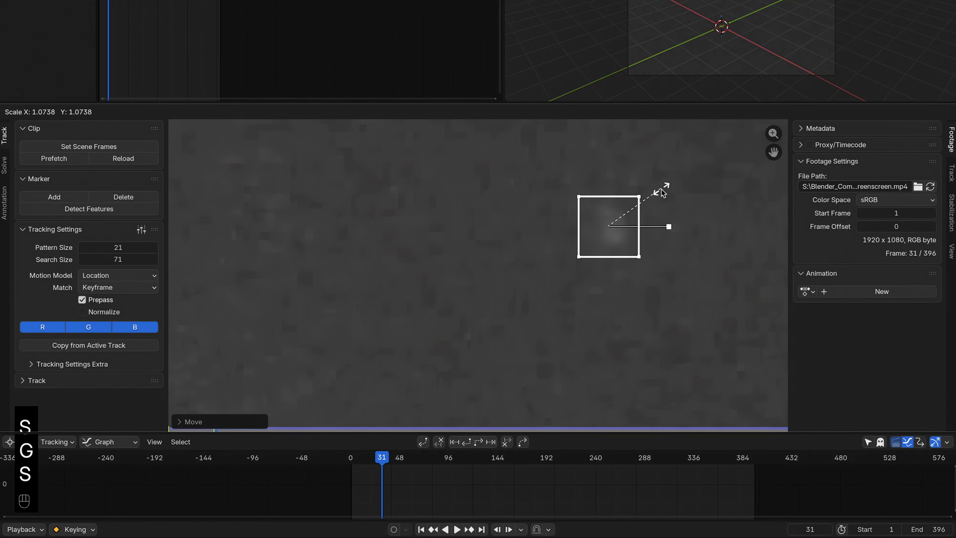
pyautogui.click(662, 191)
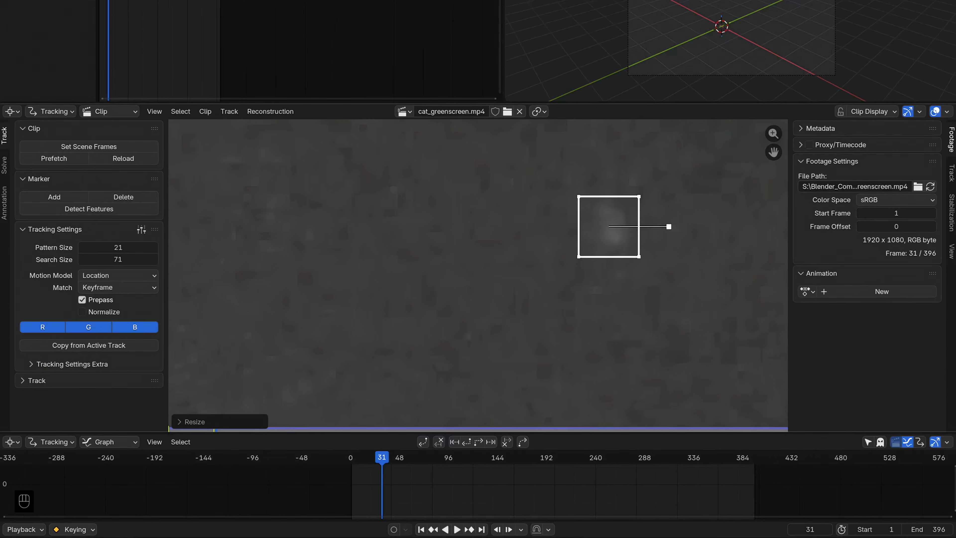
# Step: Set the track's preview to show only the blue channel
pyautogui.click(952, 173)
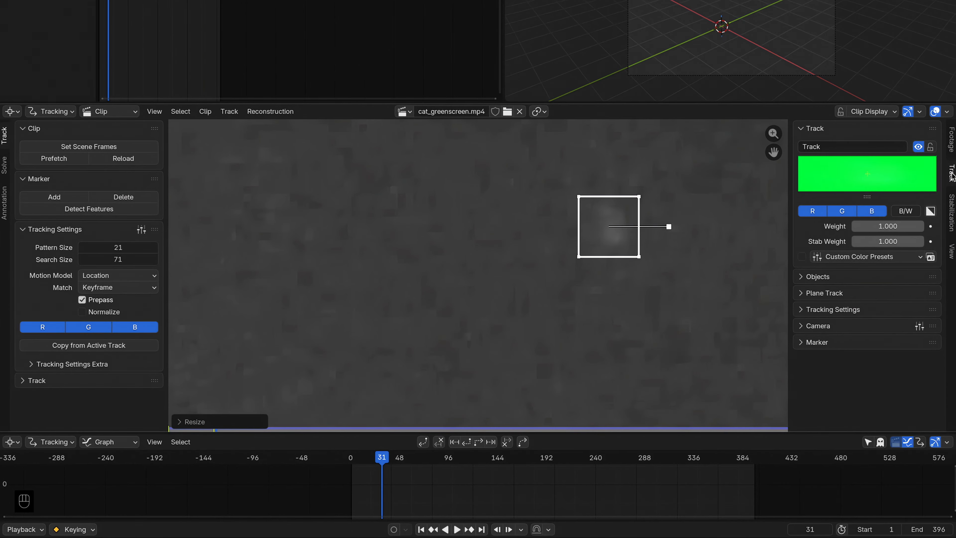
pyautogui.click(843, 213)
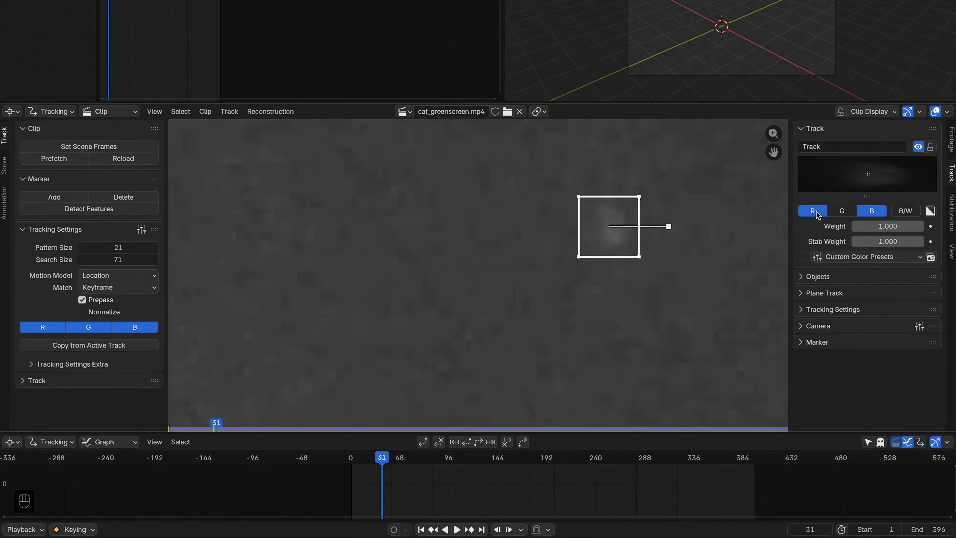
pyautogui.click(814, 212)
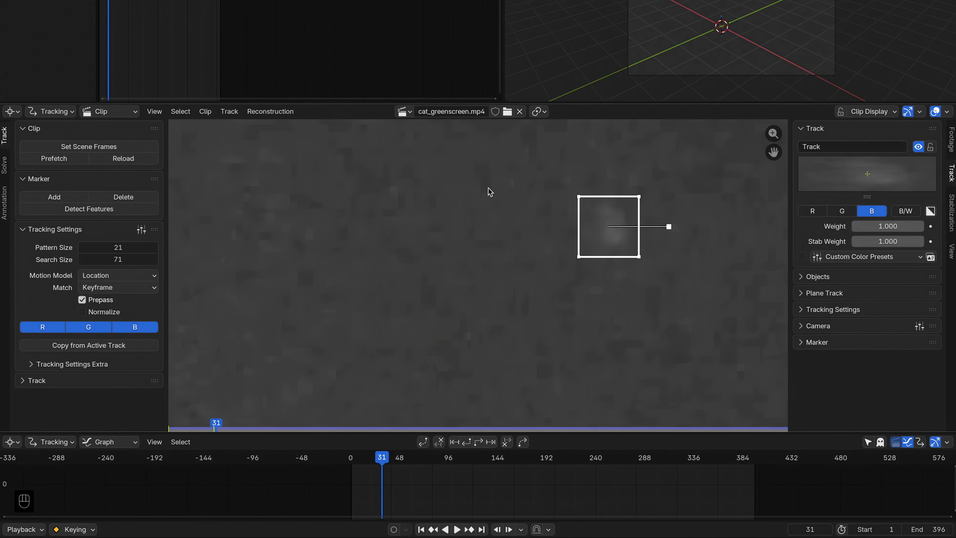
# Step: Track the marker forward through the clip
pyautogui.scroll(-5, 487, 191)
pyautogui.moveTo(449, 232); pyautogui.dragTo(460, 260, button='middle')
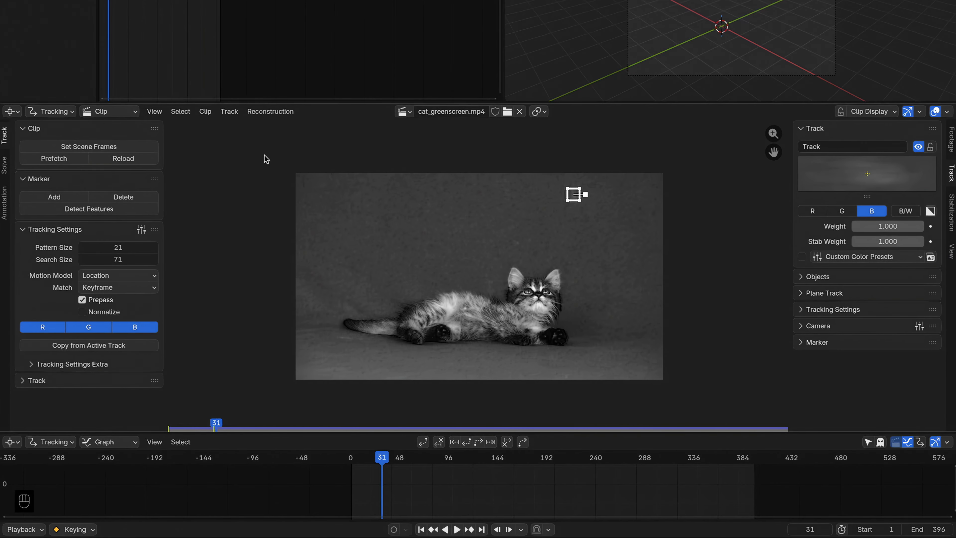
pyautogui.click(480, 444)
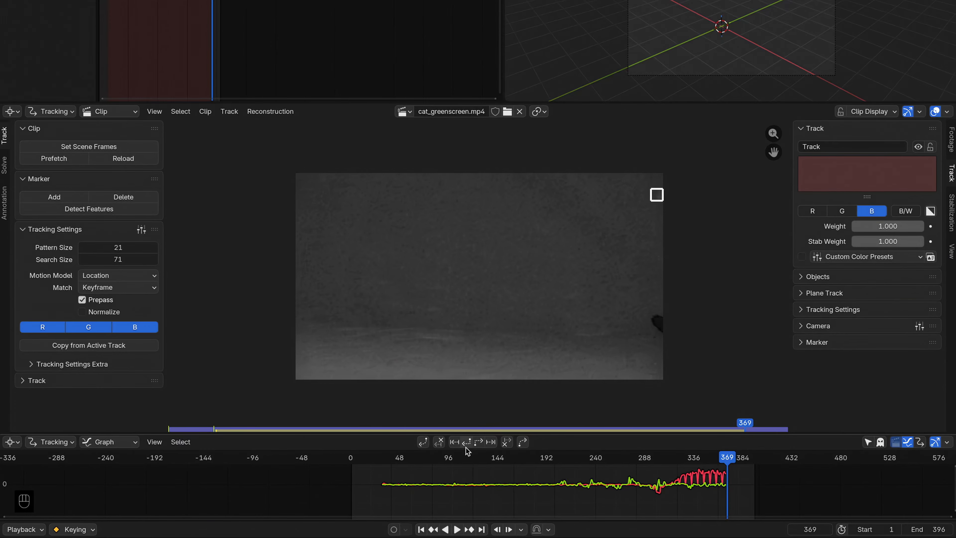
# Step: Track the marker backward from frame 31 to the start of the clip
pyautogui.moveTo(391, 464); pyautogui.dragTo(384, 462)
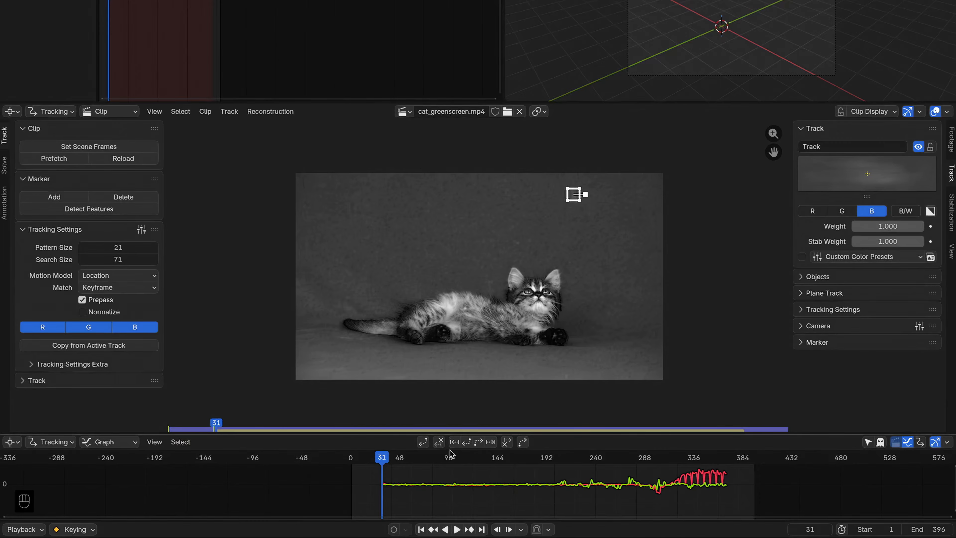
pyautogui.click(466, 445)
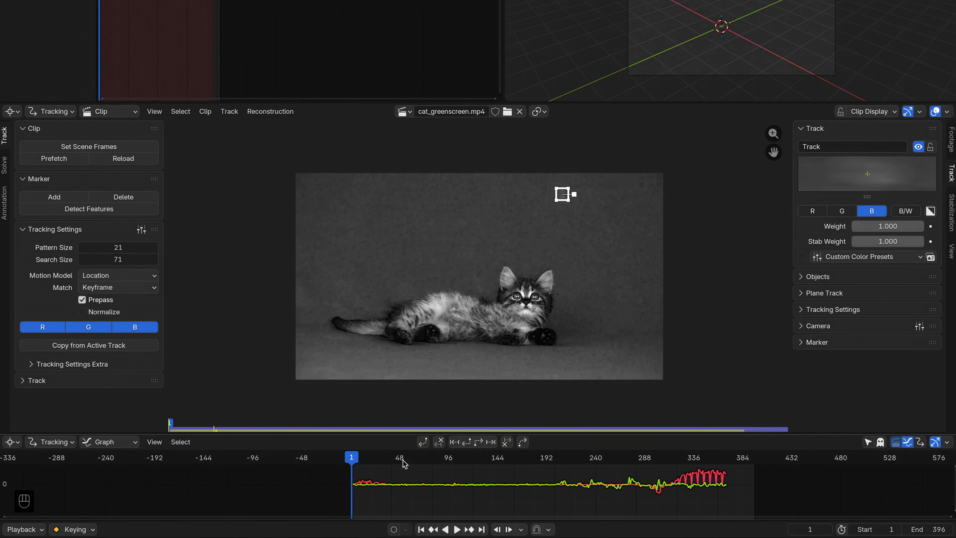
# Step: Clear the marker's track path after frame 175
pyautogui.moveTo(351, 458)
pyautogui.mouseDown()
pyautogui.moveTo(751, 477)
pyautogui.moveTo(548, 485)
pyautogui.moveTo(648, 482)
pyautogui.moveTo(562, 483)
pyautogui.moveTo(649, 488)
pyautogui.moveTo(614, 492)
pyautogui.moveTo(568, 486)
pyautogui.moveTo(643, 485)
pyautogui.moveTo(550, 485)
pyautogui.moveTo(649, 488)
pyautogui.moveTo(546, 486)
pyautogui.moveTo(653, 487)
pyautogui.moveTo(567, 486)
pyautogui.moveTo(598, 485)
pyautogui.moveTo(616, 463)
pyautogui.moveTo(530, 455)
pyautogui.mouseUp()
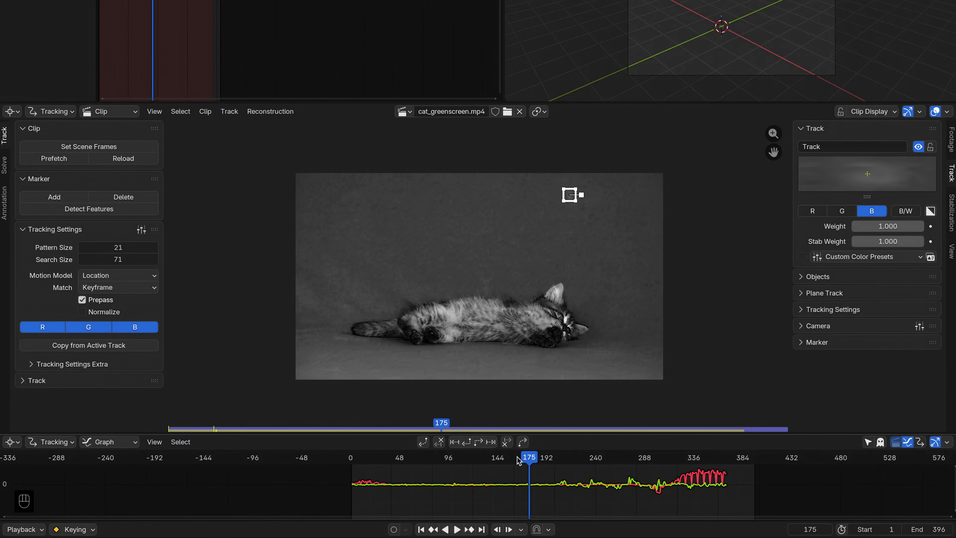
pyautogui.click(507, 442)
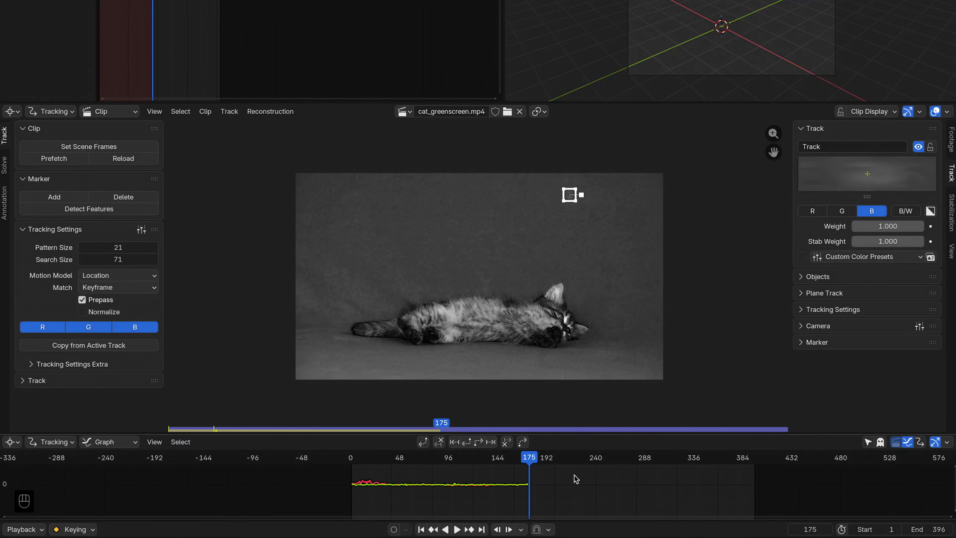
# Step: Scrub and play back the later frames to review the track
pyautogui.moveTo(531, 458); pyautogui.dragTo(649, 465)
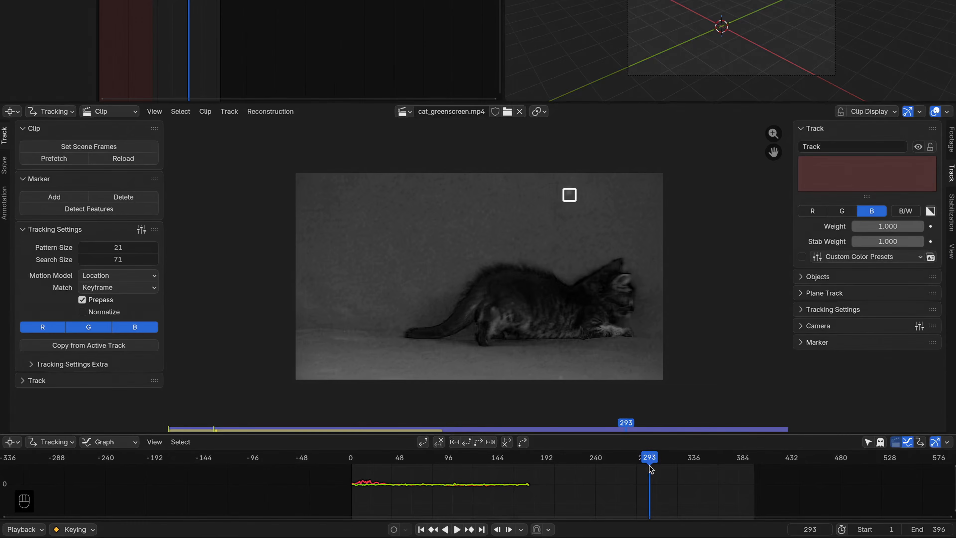
pyautogui.press('space')
pyautogui.press('space')
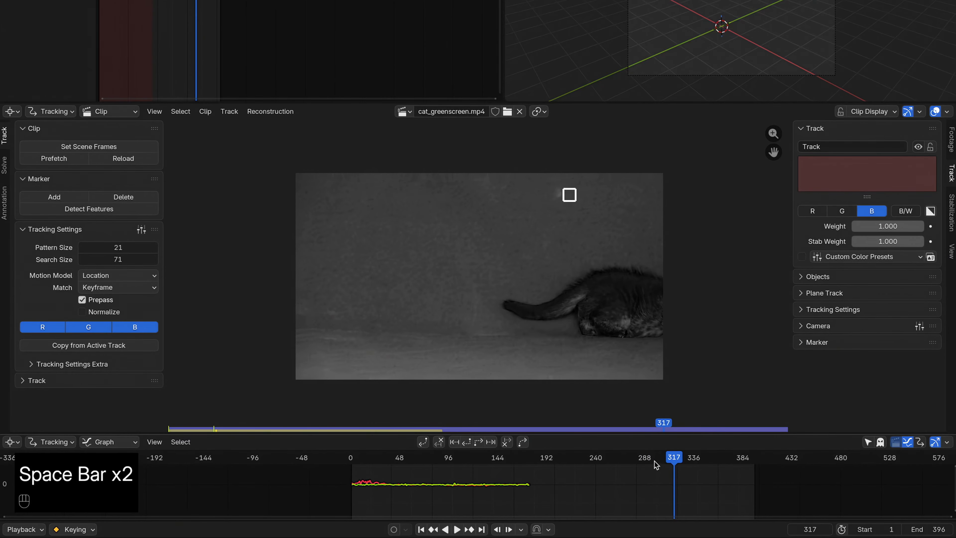
pyautogui.moveTo(614, 428); pyautogui.dragTo(634, 428)
pyautogui.press('space')
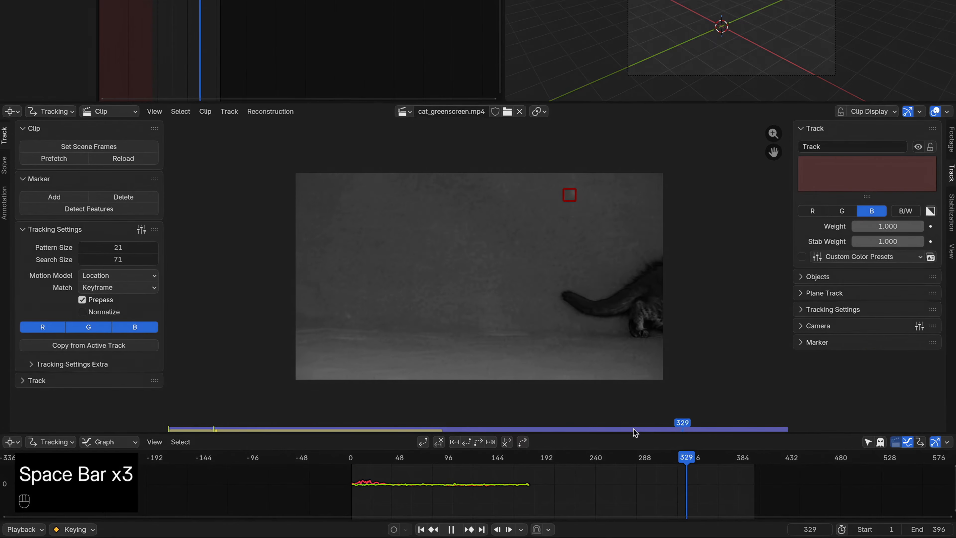
pyautogui.moveTo(634, 429)
pyautogui.mouseDown()
pyautogui.moveTo(606, 428)
pyautogui.moveTo(634, 428)
pyautogui.mouseUp()
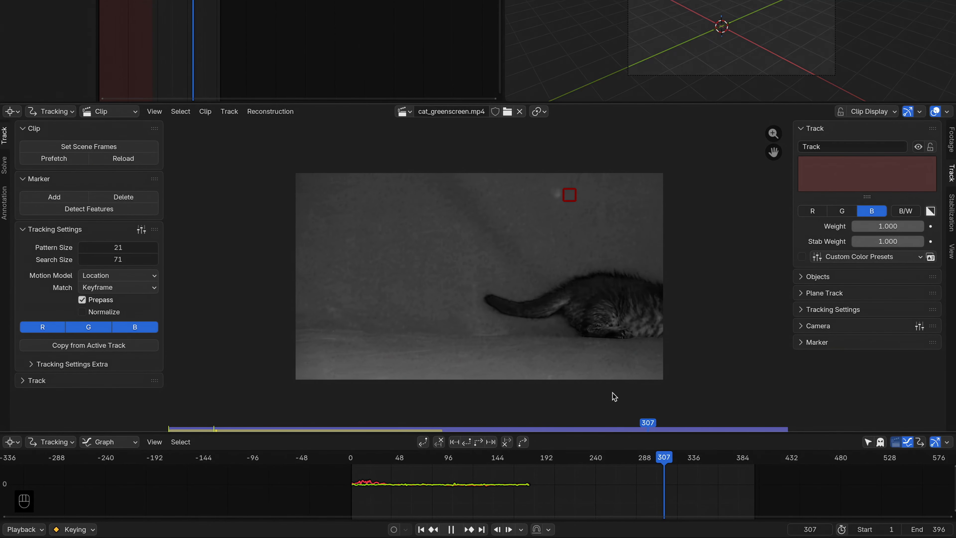
# Step: Stop playback and enable the red and green channels in the clip display to view the footage in full colour
pyautogui.press('Escape')
pyautogui.click(877, 112)
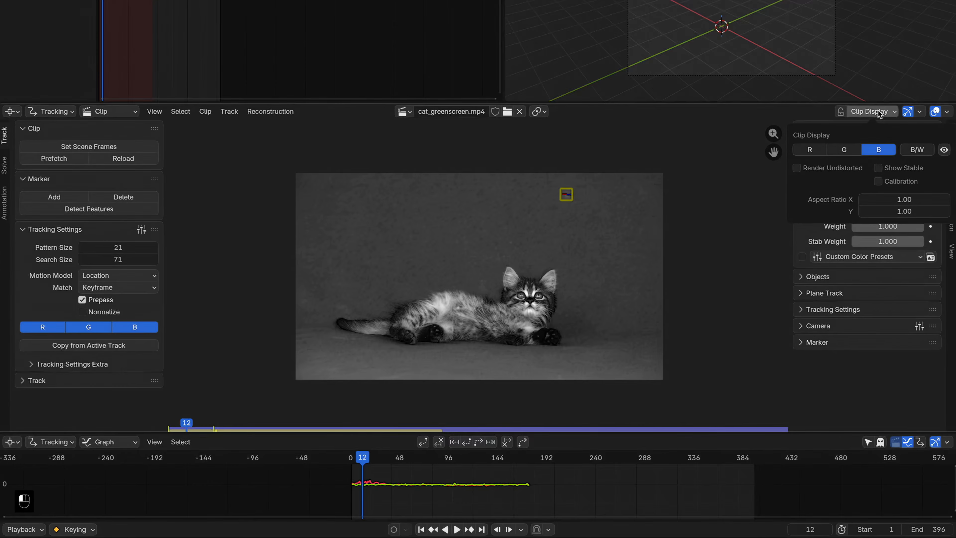
pyautogui.click(847, 149)
pyautogui.click(810, 150)
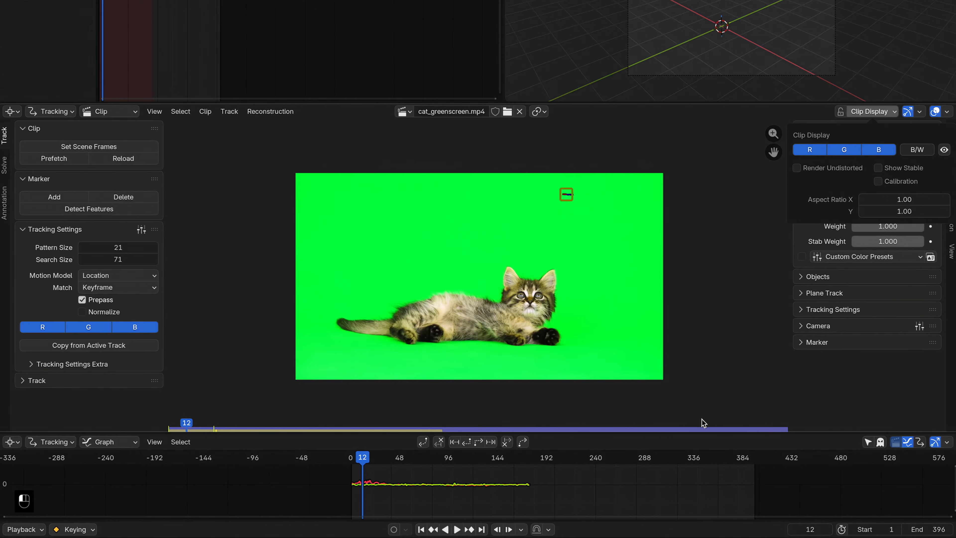
# Step: Scrub to the later frames and play back the colour clip to review it
pyautogui.moveTo(702, 426); pyautogui.dragTo(641, 429)
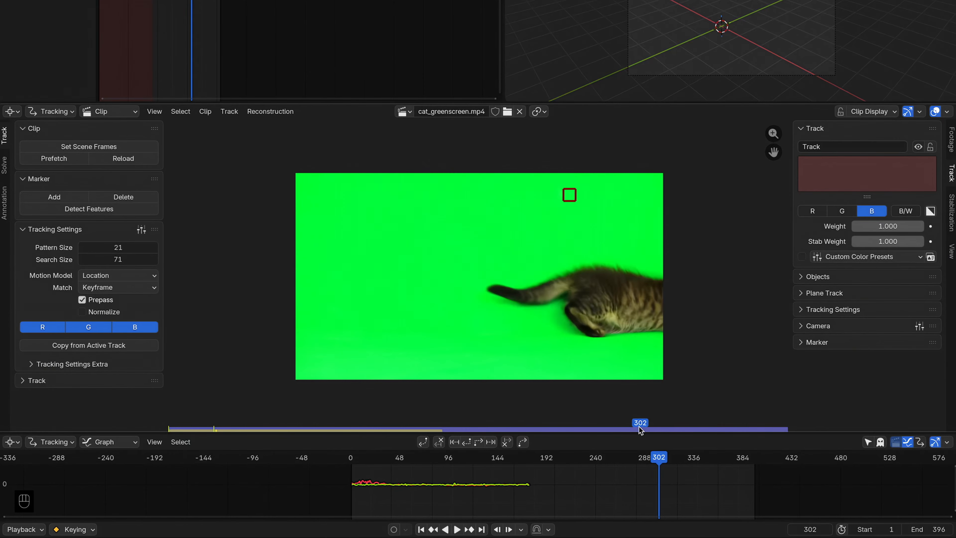
pyautogui.press('space')
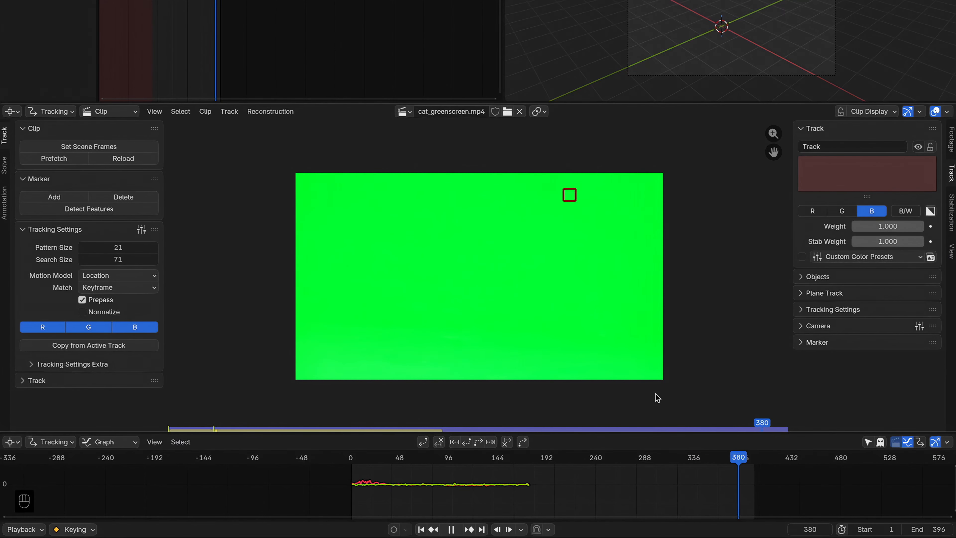
pyautogui.press('space')
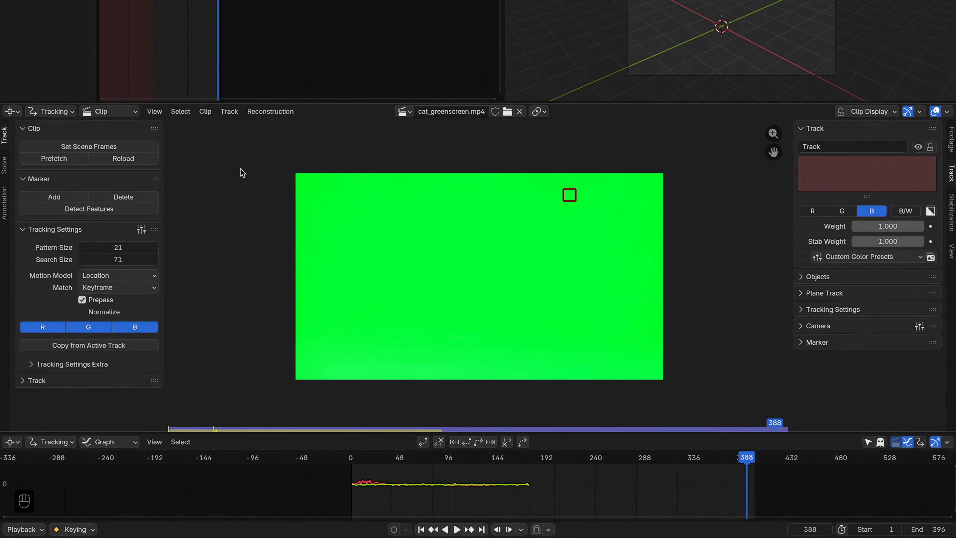
# Step: Enable 2D Stabilization and add the marker track to Tracks for Location, returning to the clip's start
pyautogui.click(952, 213)
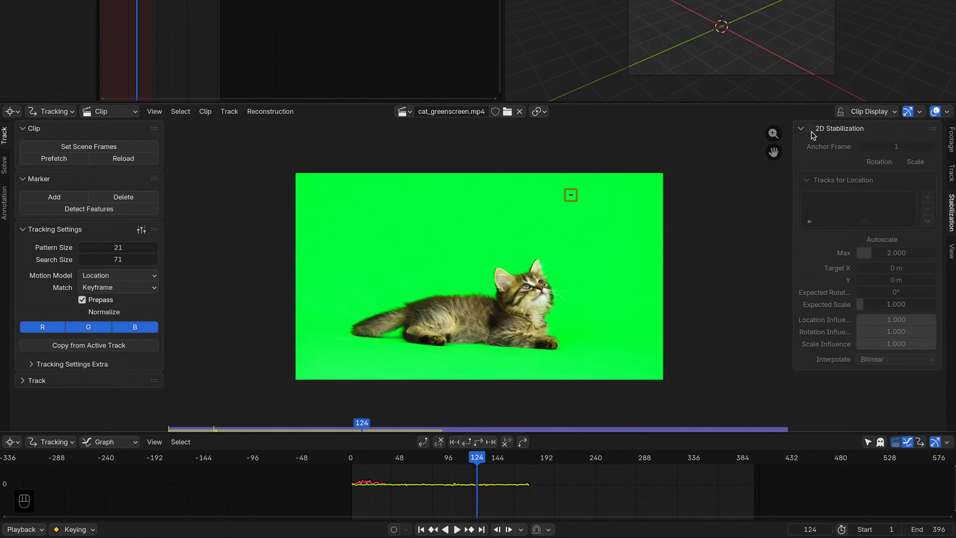
pyautogui.click(810, 128)
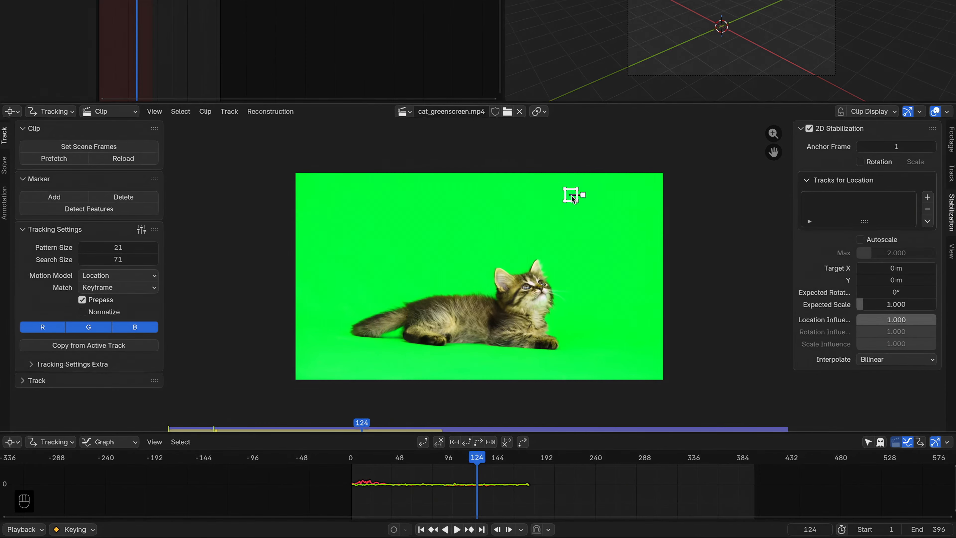
pyautogui.click(929, 198)
pyautogui.moveTo(364, 424)
pyautogui.mouseDown()
pyautogui.moveTo(713, 423)
pyautogui.moveTo(174, 423)
pyautogui.mouseUp()
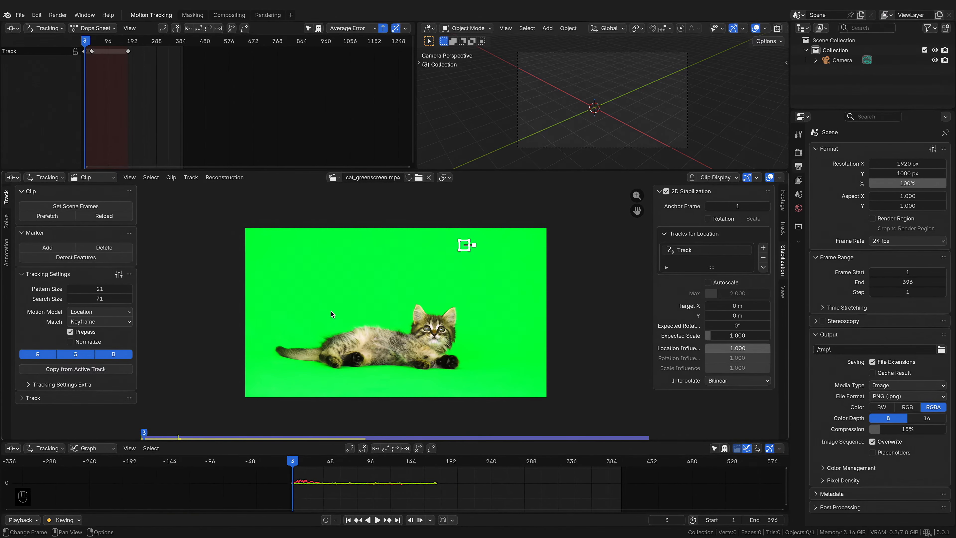
# Step: Switch to the Compositing workspace and create a new compositing node tree
pyautogui.click(218, 17)
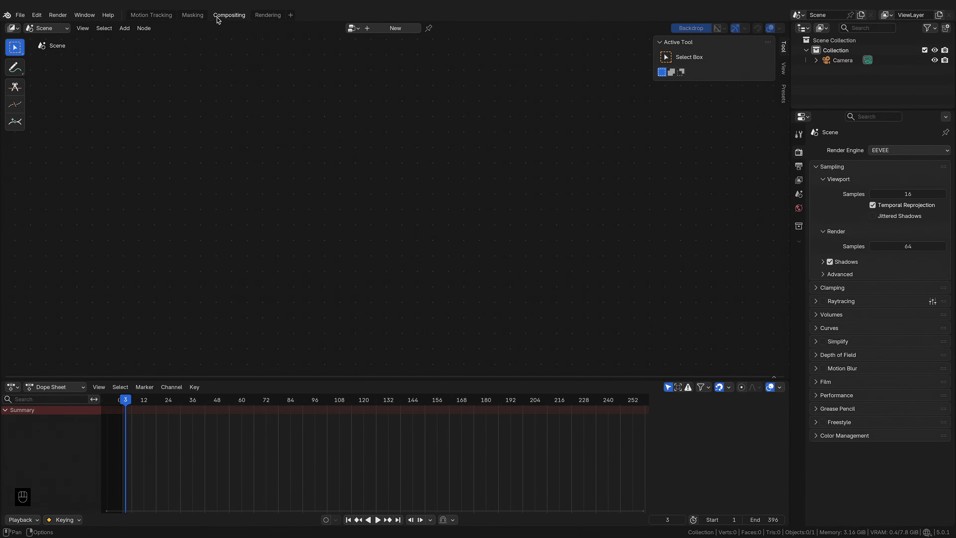
pyautogui.click(396, 28)
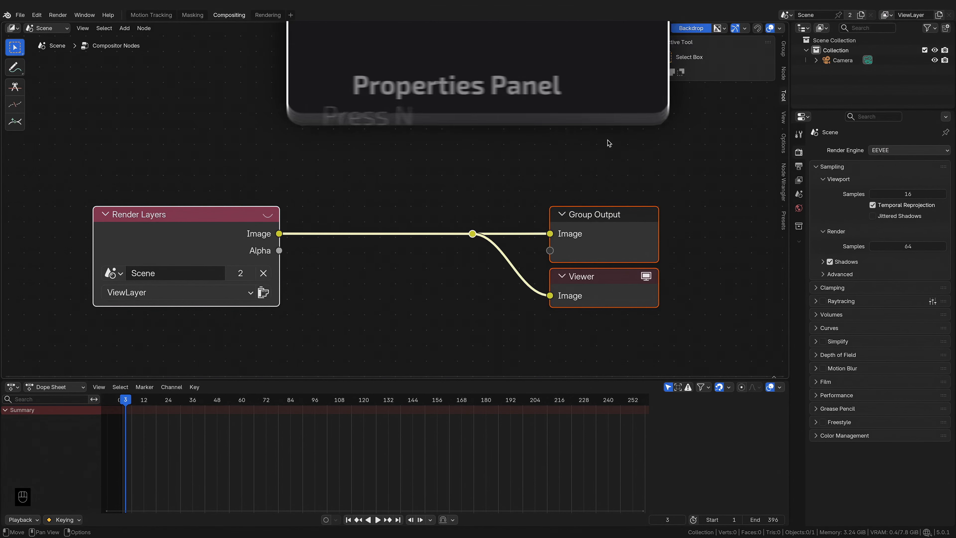
# Step: Set the compositor's device to GPU and adjust its precision option in the sidebar options
pyautogui.press('n')
pyautogui.press('n')
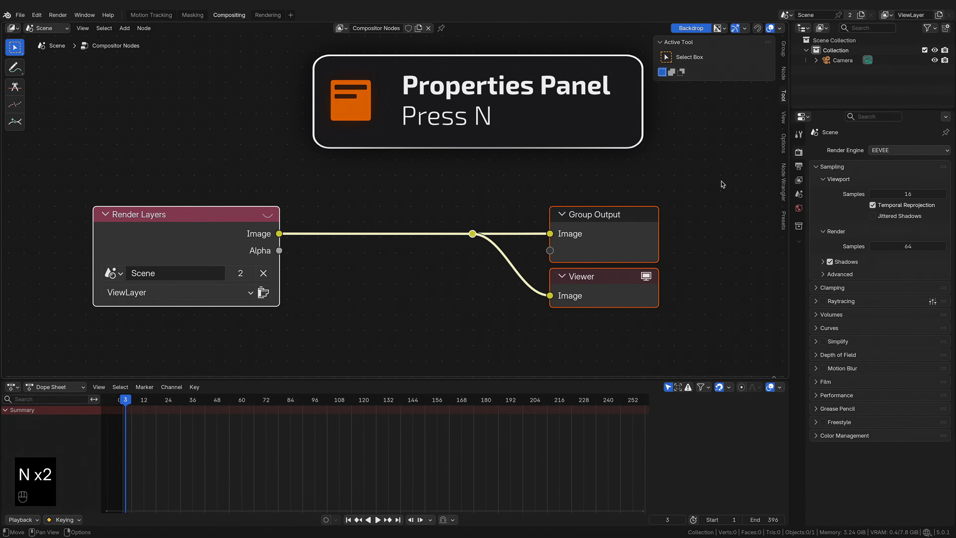
pyautogui.click(783, 143)
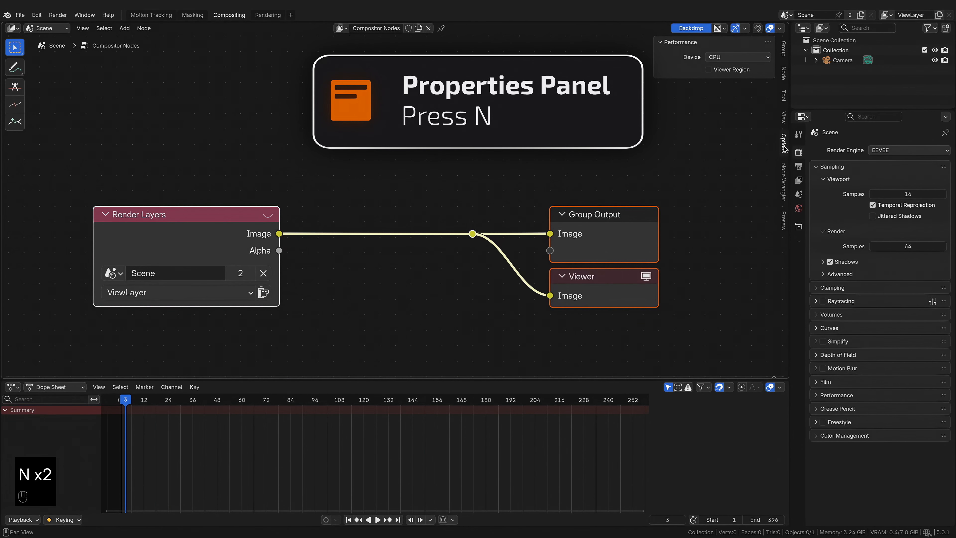
pyautogui.click(750, 57)
pyautogui.click(718, 81)
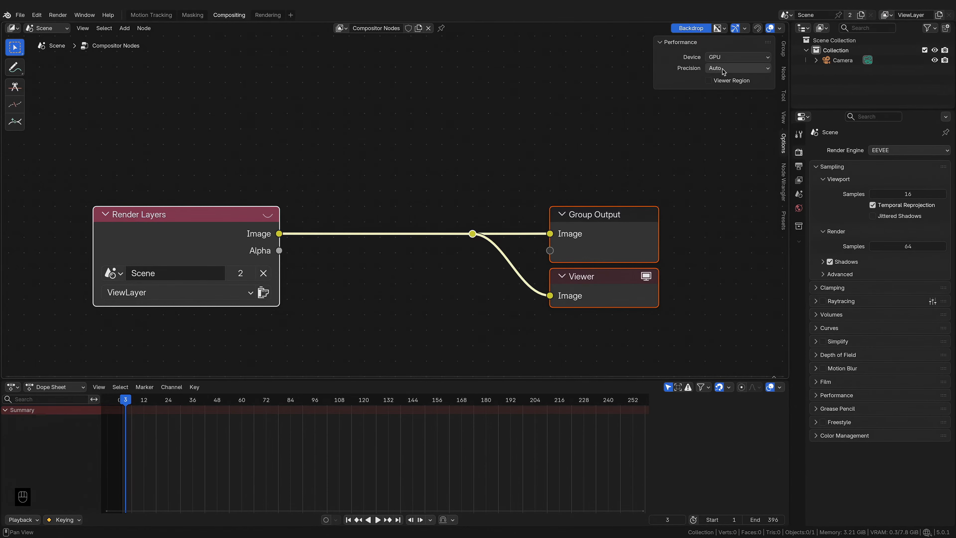
pyautogui.click(717, 68)
pyautogui.click(719, 91)
pyautogui.press('n')
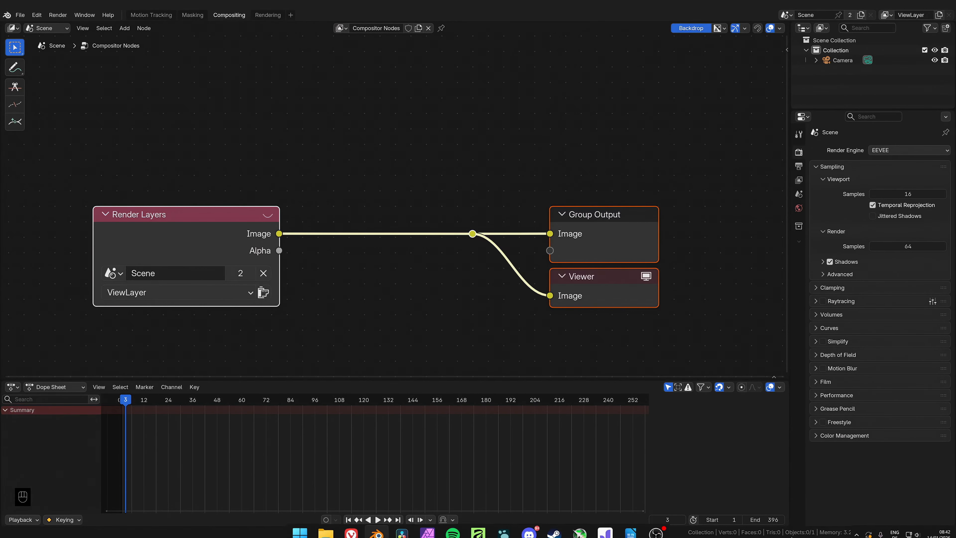
# Step: Import cat_greenscreen.mp4 into the node editor by dragging it in from the file explorer
pyautogui.moveTo(326, 526)
pyautogui.click(305, 498)
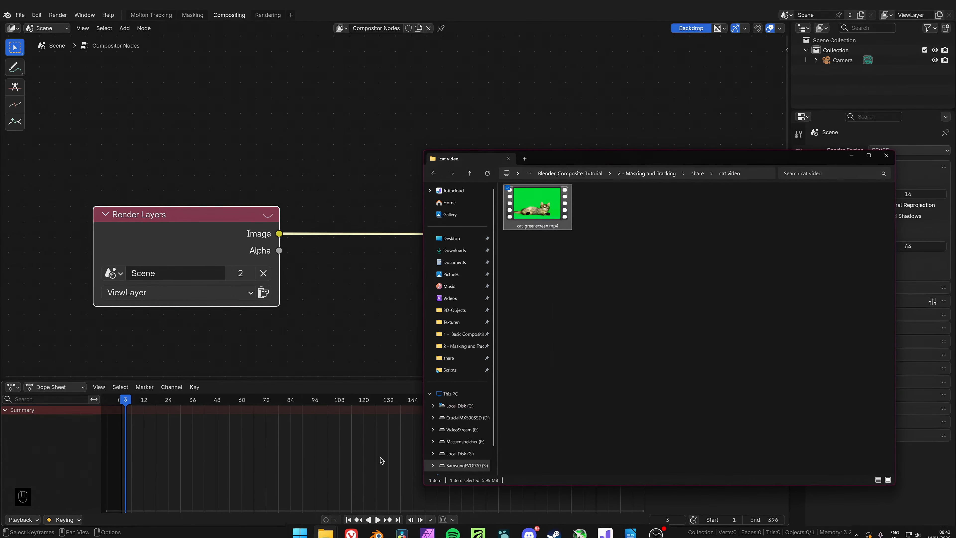
pyautogui.moveTo(238, 102); pyautogui.dragTo(239, 103)
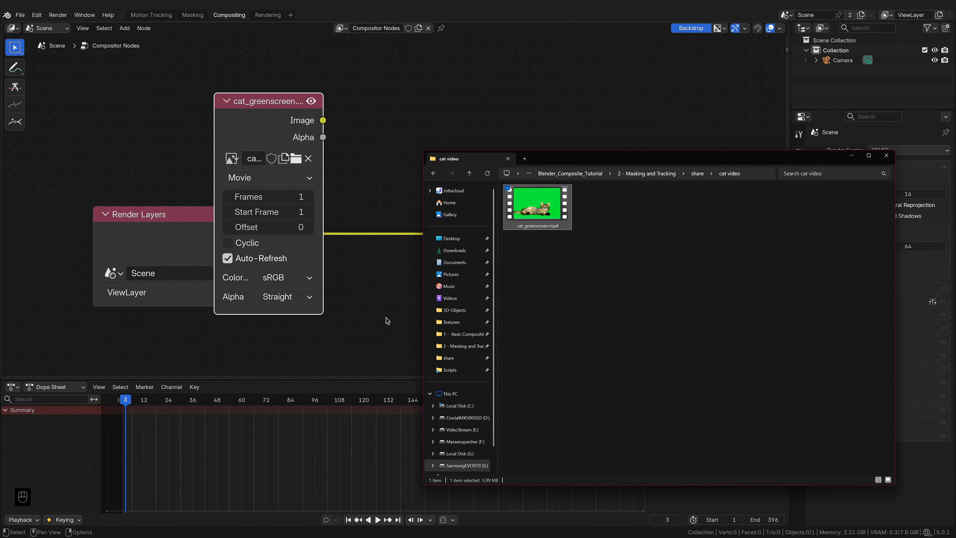
# Step: Reposition the new image node and connect its Image output to the Group Output and Viewer
pyautogui.scroll(-4, 386, 318)
pyautogui.click(371, 297)
pyautogui.moveTo(266, 139); pyautogui.dragTo(102, 107)
pyautogui.moveTo(179, 112); pyautogui.dragTo(450, 228)
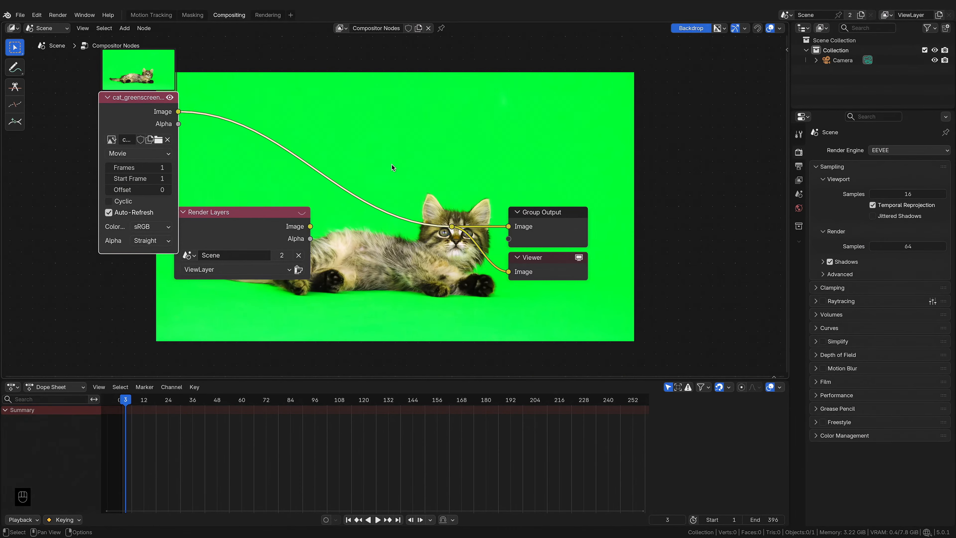
# Step: Add a Movie Clip node through the add-node search
pyautogui.hotkey('shift', 'a')
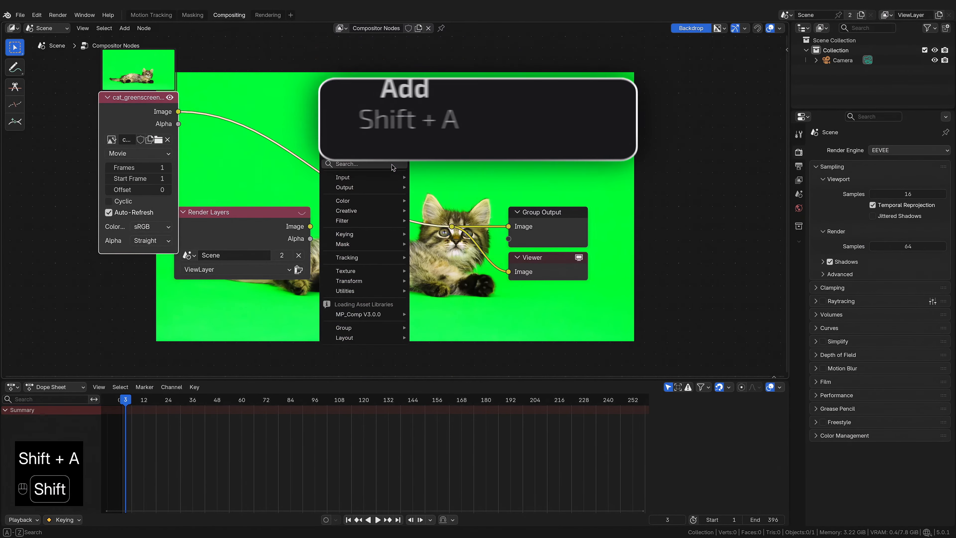
pyautogui.write('movie')
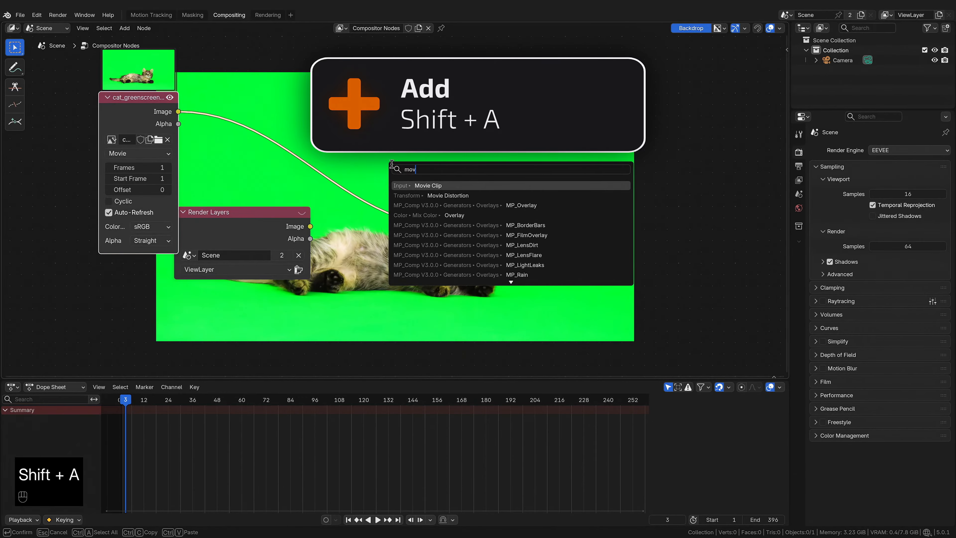
pyautogui.press('Return')
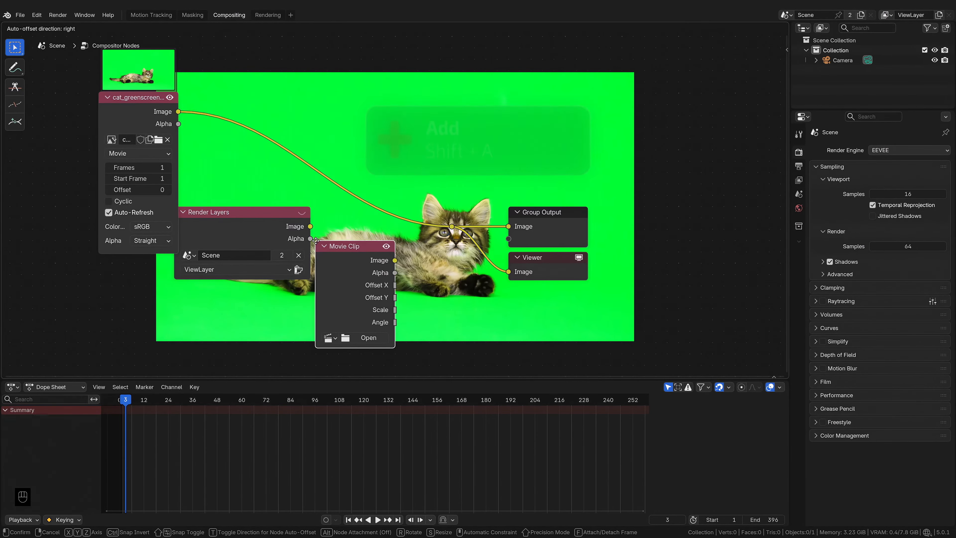
# Step: Load cat_greenscreen.mp4 into the Movie Clip node and connect its Image output to the outputs
pyautogui.click(324, 243)
pyautogui.click(337, 340)
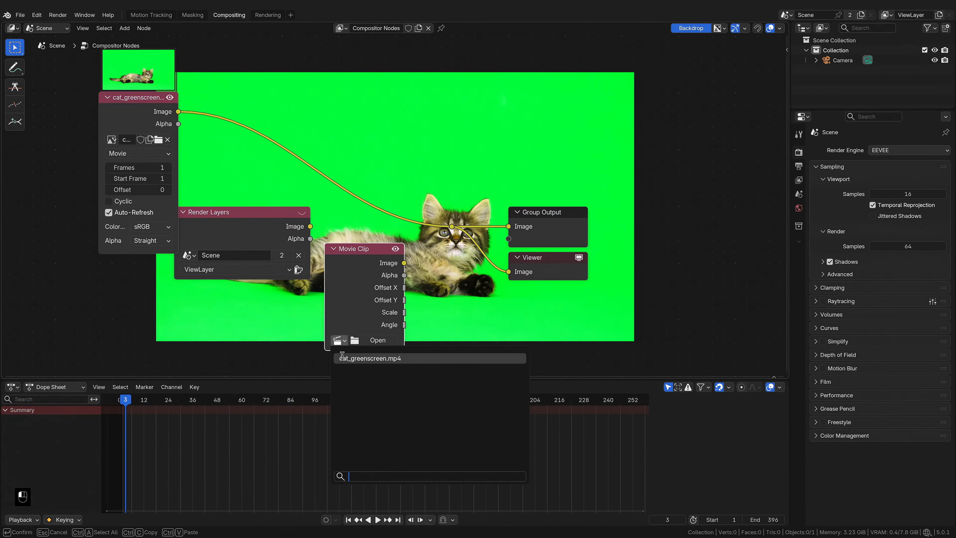
pyautogui.click(352, 358)
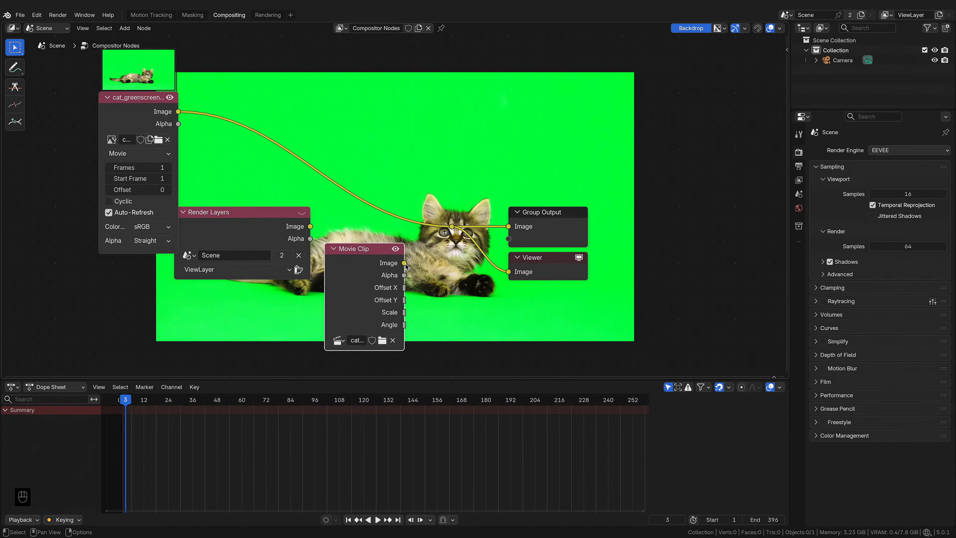
pyautogui.moveTo(404, 263); pyautogui.dragTo(448, 235)
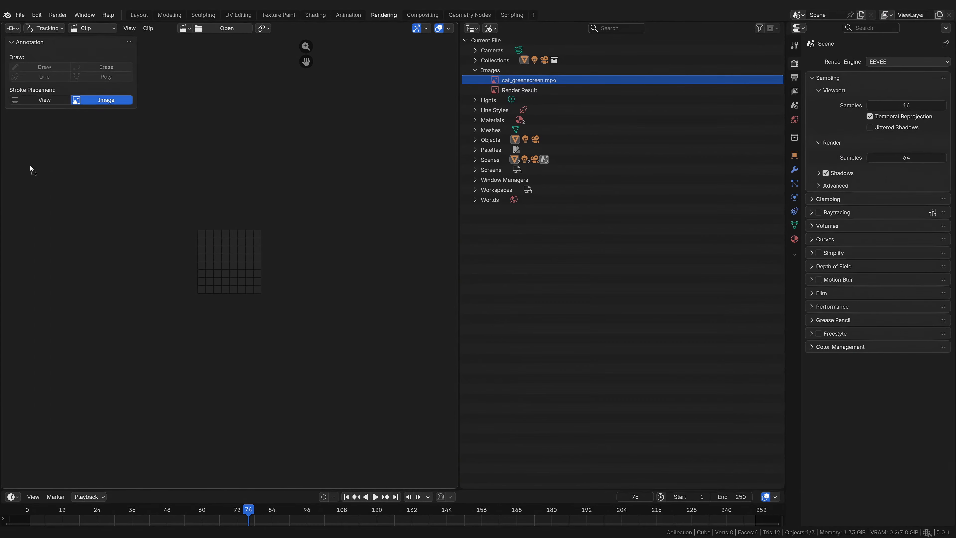
# Step: Examine how the footage is listed under Images and Movie Clips in the Blender File outliner
pyautogui.moveTo(213, 200); pyautogui.dragTo(213, 199)
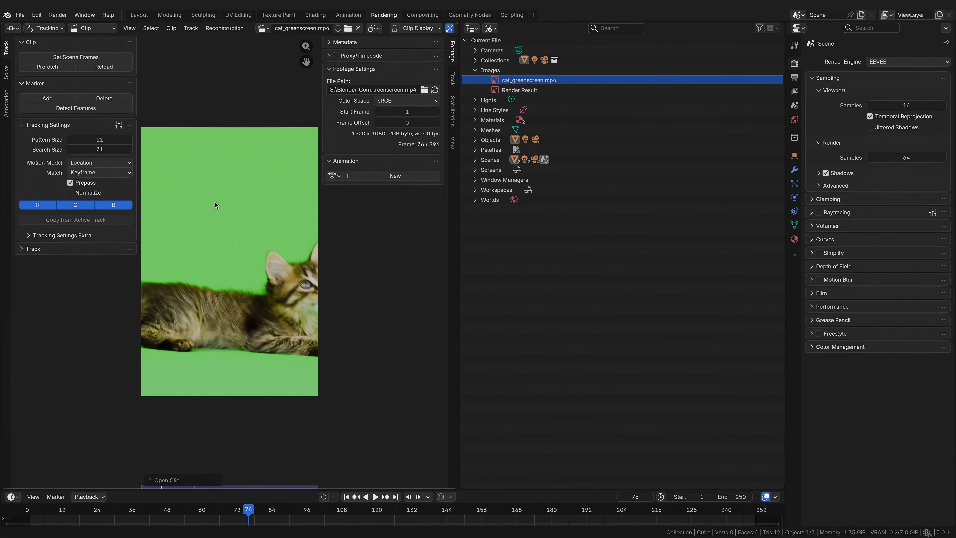
pyautogui.scroll(-5, 215, 202)
pyautogui.click(474, 140)
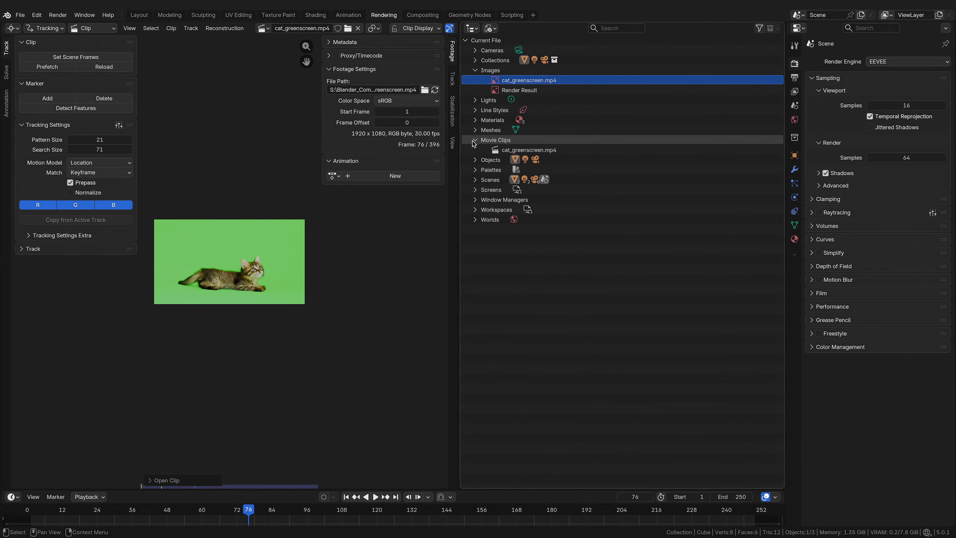
pyautogui.click(529, 150)
pyautogui.click(225, 484)
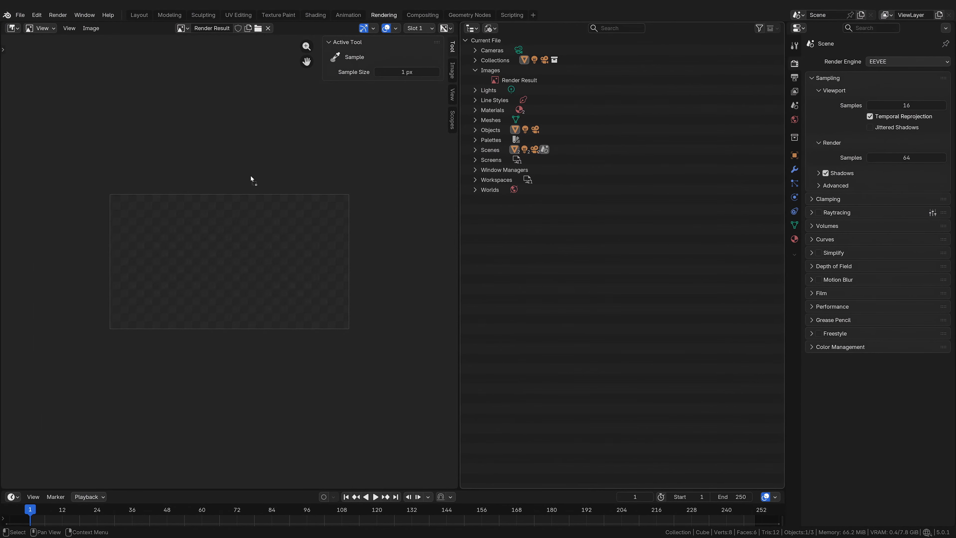
pyautogui.moveTo(251, 180); pyautogui.dragTo(250, 180)
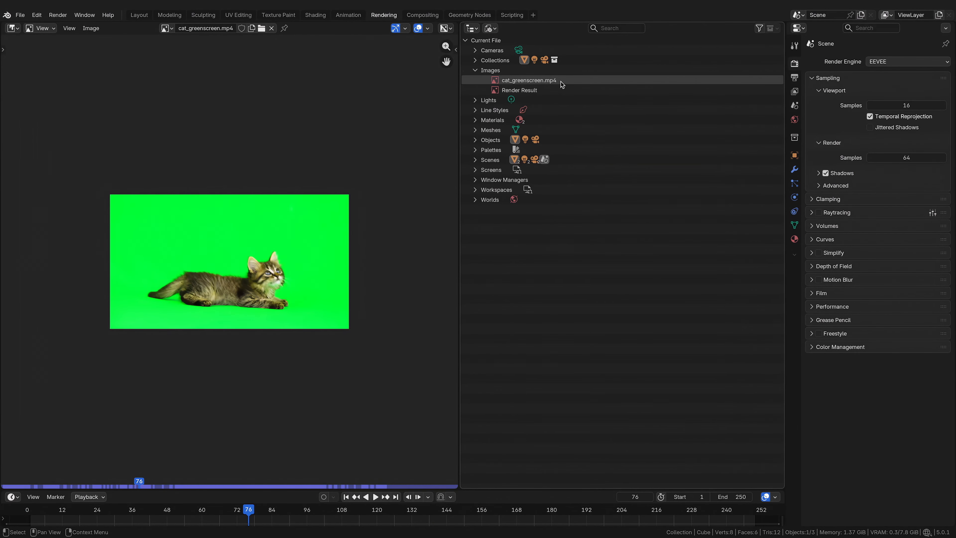
pyautogui.click(561, 82)
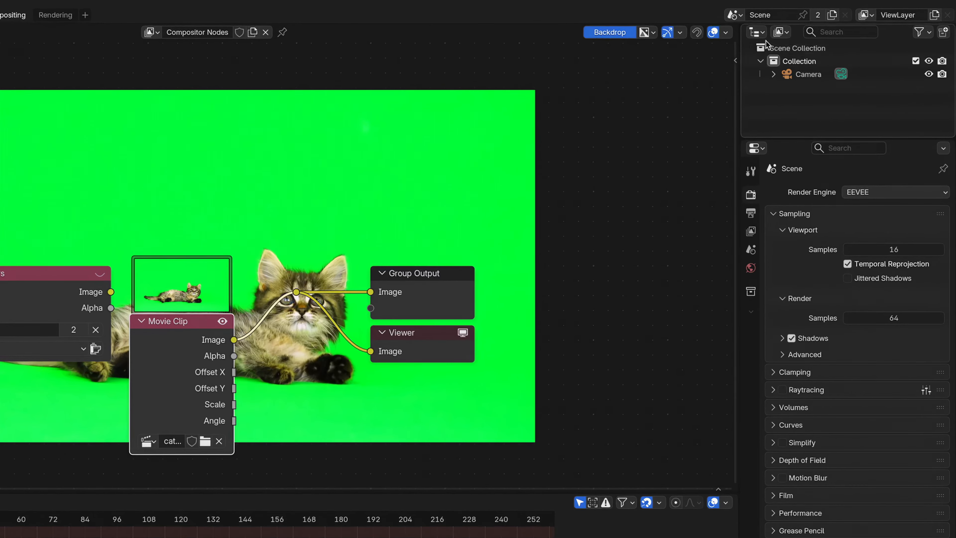
# Step: Switch the outliner to Blender File view and inspect the Images and Movie Clips entries
pyautogui.click(780, 32)
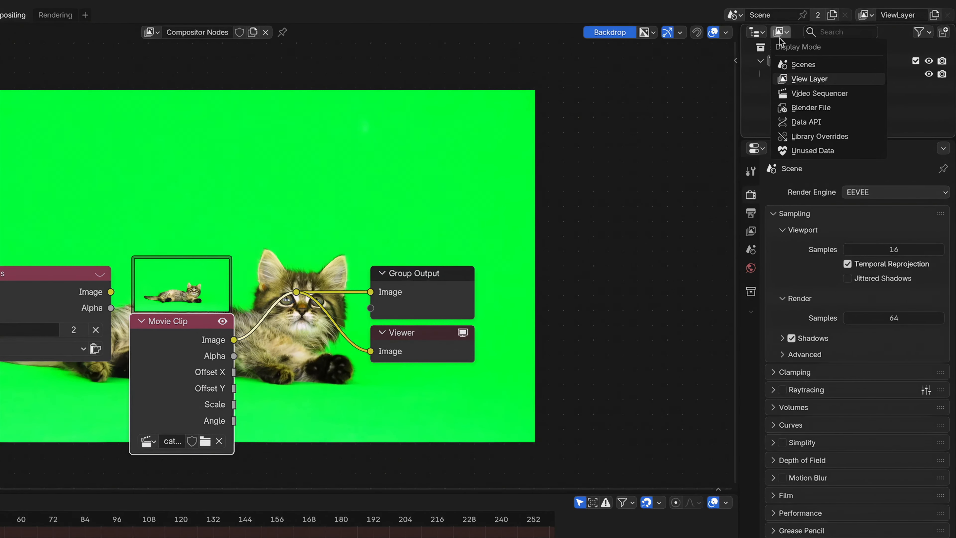
pyautogui.click(821, 110)
pyautogui.click(761, 87)
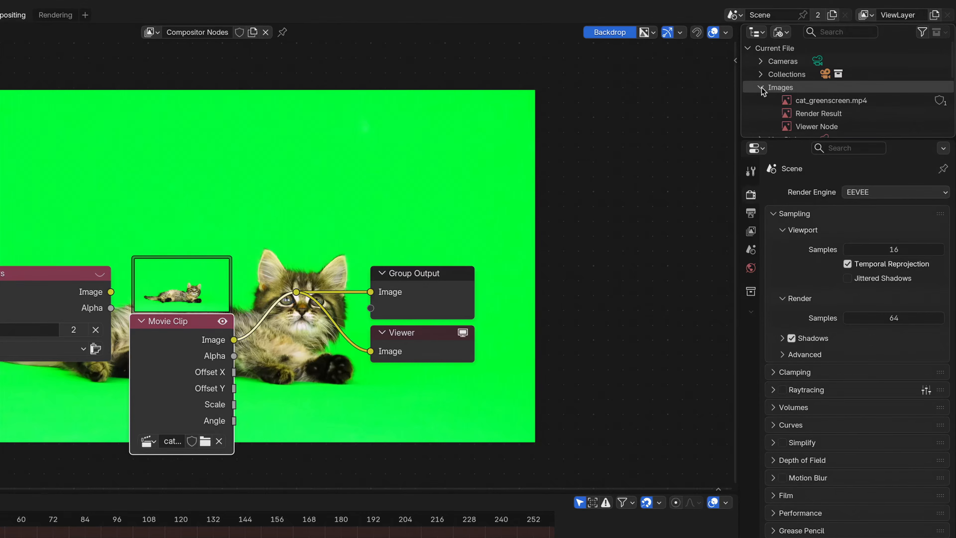
pyautogui.scroll(-3, 777, 97)
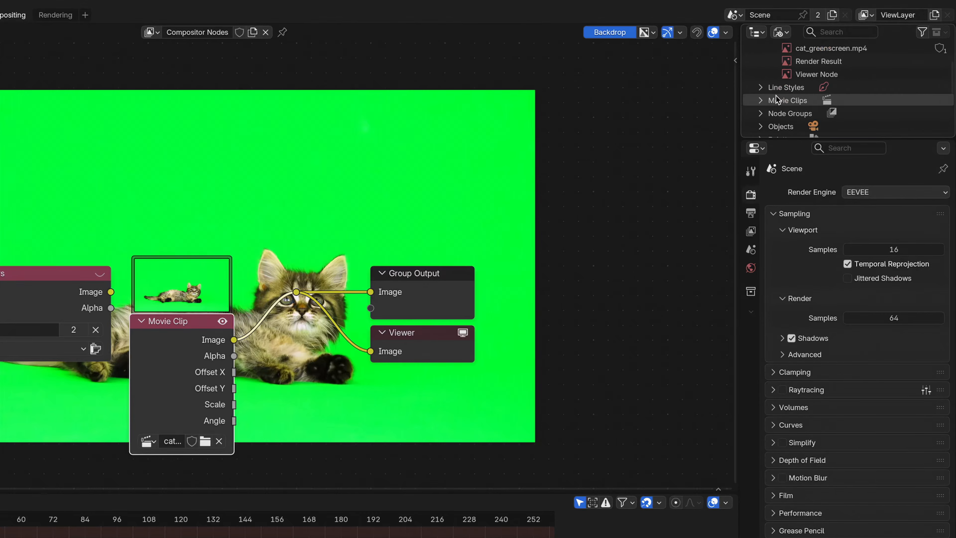
pyautogui.click(761, 100)
pyautogui.scroll(-1, 768, 116)
pyautogui.scroll(2, 769, 113)
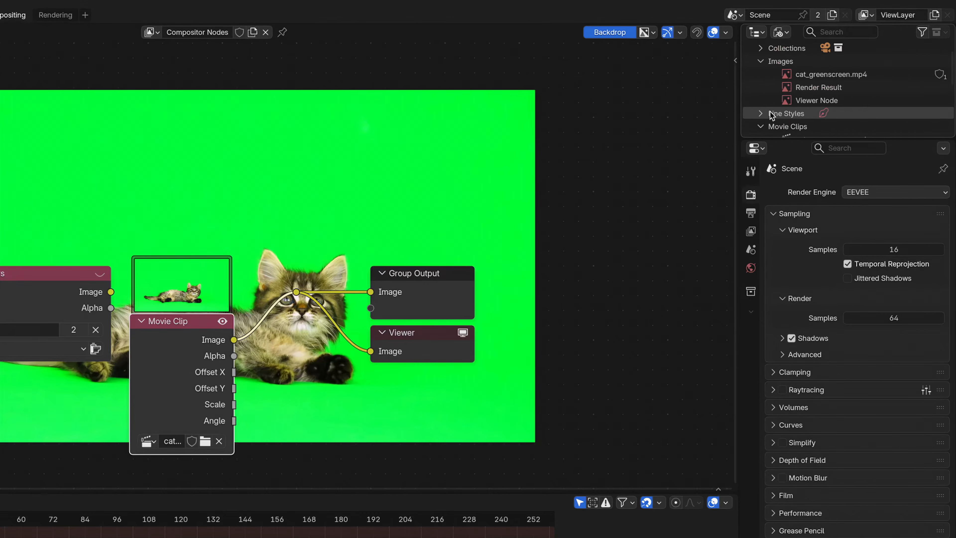
pyautogui.scroll(-2, 770, 113)
pyautogui.scroll(1, 770, 111)
pyautogui.scroll(1, 770, 111)
pyautogui.scroll(-1, 771, 111)
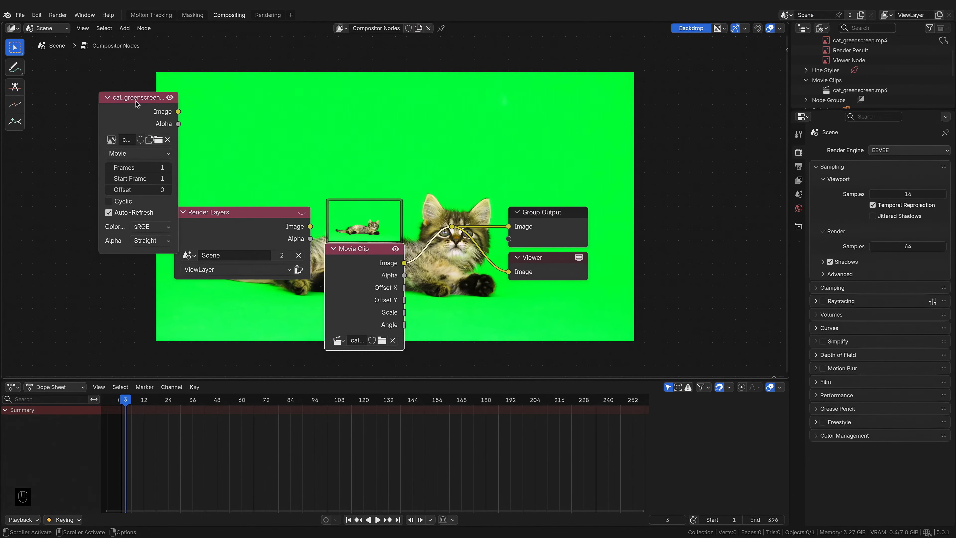
# Step: Move the image node and review its colour space, frames and offset settings
pyautogui.moveTo(136, 101); pyautogui.dragTo(128, 90)
pyautogui.click(140, 215)
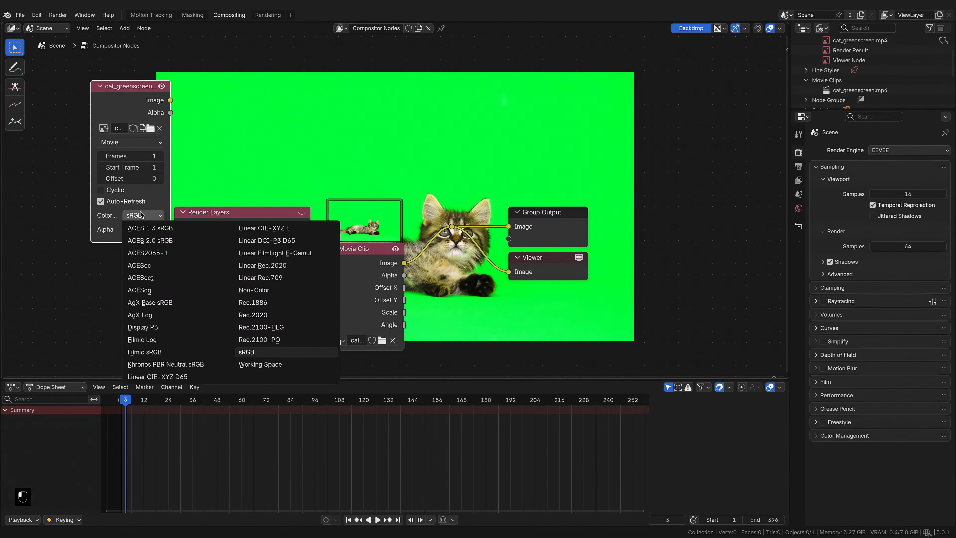
pyautogui.click(144, 214)
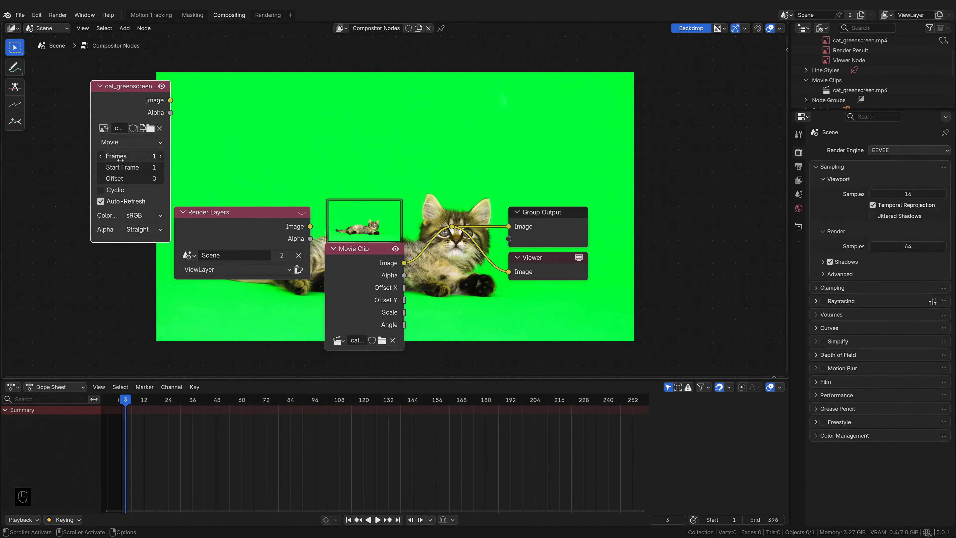
pyautogui.moveTo(121, 158)
pyautogui.mouseDown()
pyautogui.moveTo(132, 168)
pyautogui.moveTo(119, 168)
pyautogui.mouseUp()
pyautogui.moveTo(121, 179); pyautogui.dragTo(131, 176)
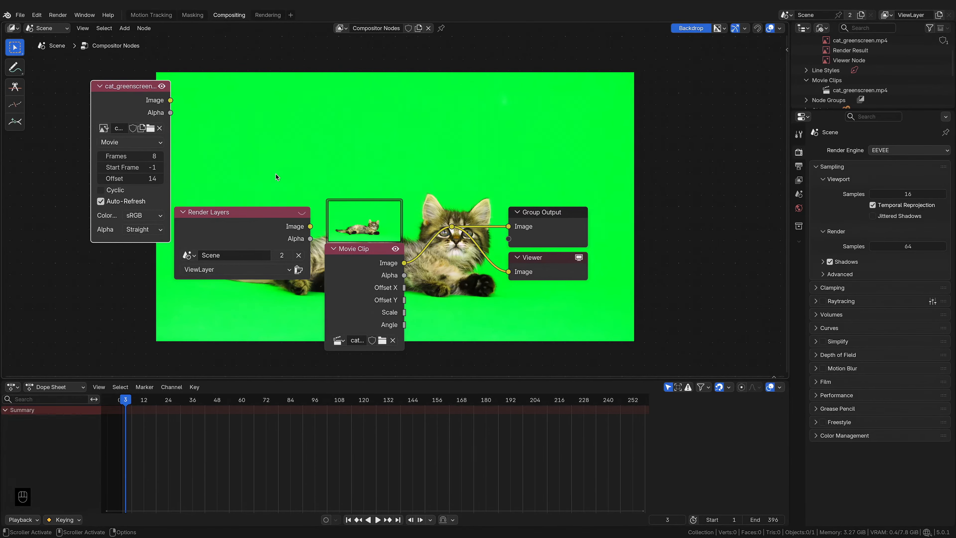
# Step: Move the Movie Clip node aside and delete the image nodes from the compositor tree
pyautogui.moveTo(333, 252); pyautogui.dragTo(113, 228)
pyautogui.click(207, 215)
pyautogui.press('x')
pyautogui.click(130, 92)
pyautogui.press('x')
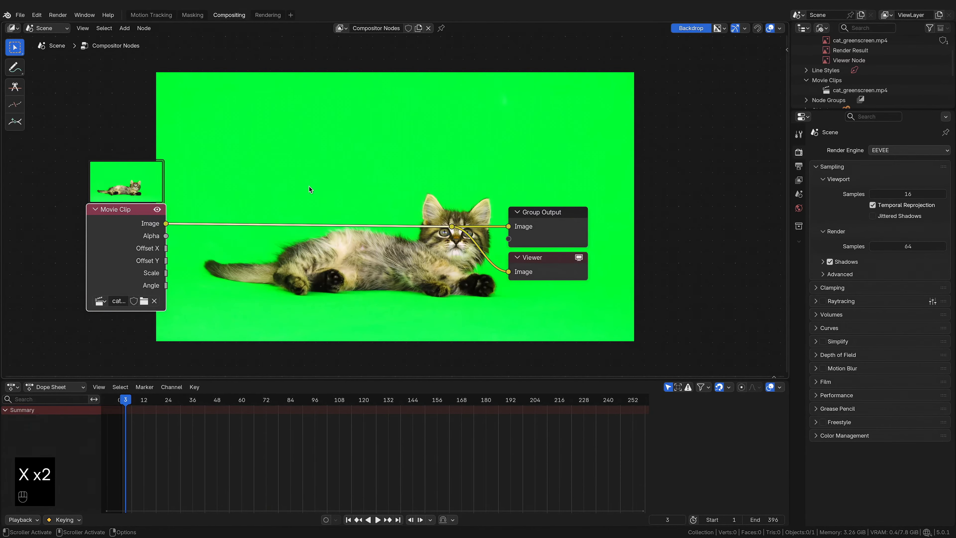
# Step: Insert a Stabilize 2D node between the Movie Clip node and the outputs and assign the cat_greenscreen.mp4 clip to it
pyautogui.hotkey('shift', 'a')
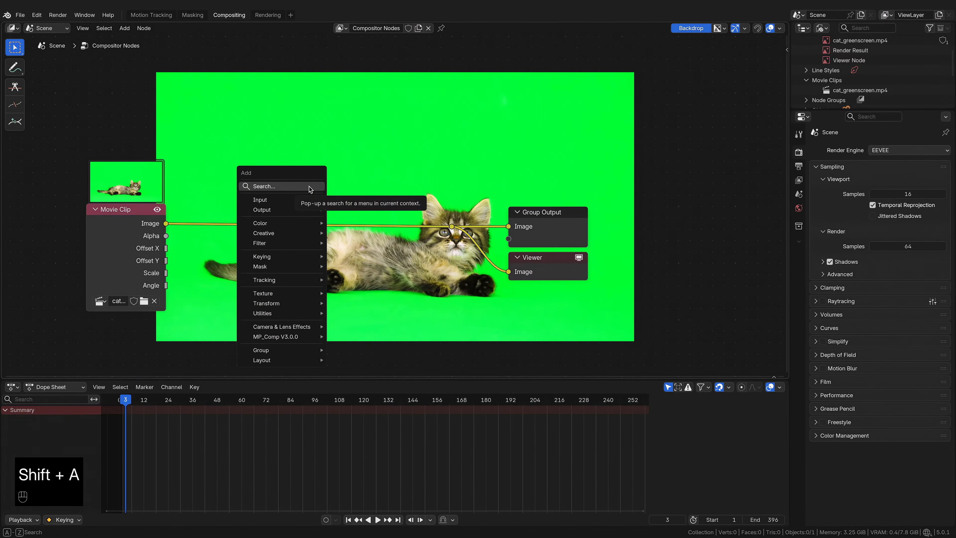
pyautogui.click(309, 187)
pyautogui.write('stab')
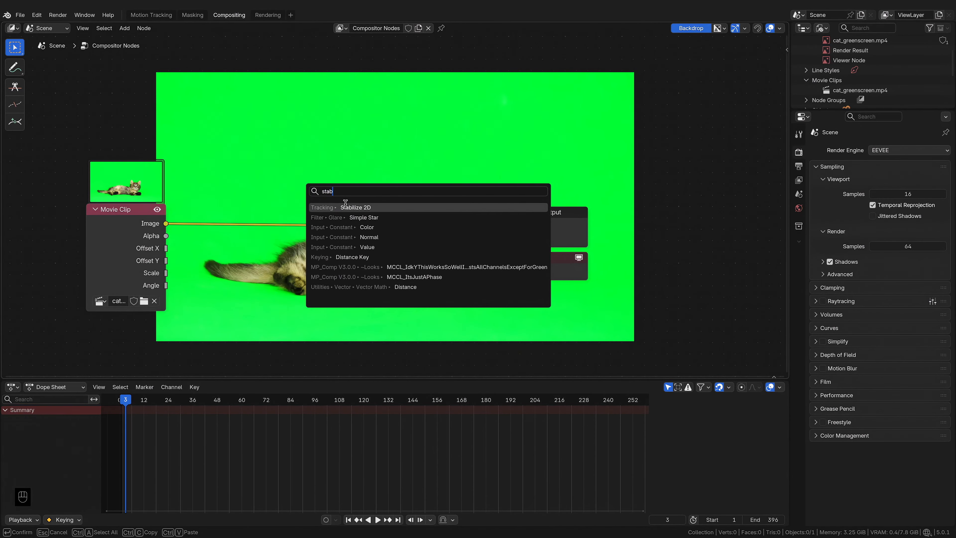
pyautogui.press('Return')
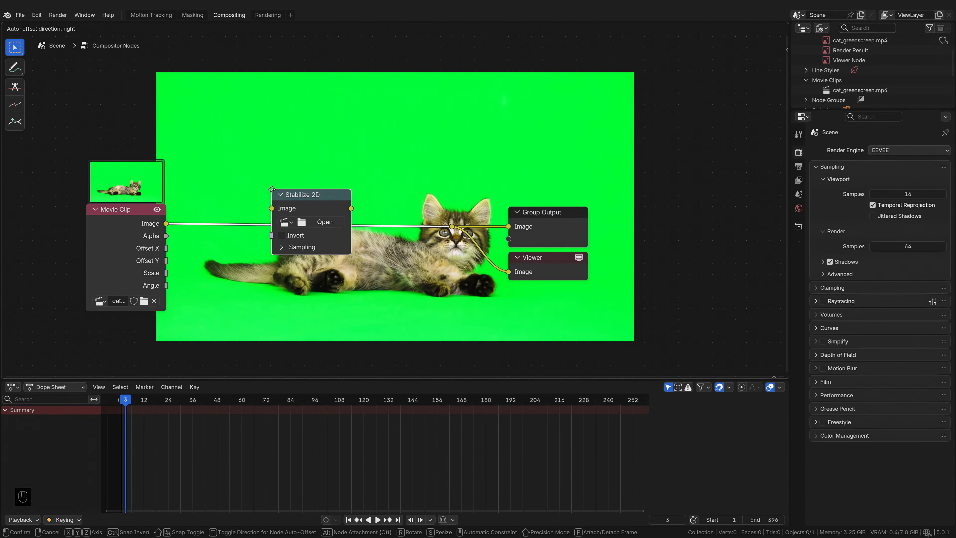
pyautogui.click(273, 189)
pyautogui.click(285, 222)
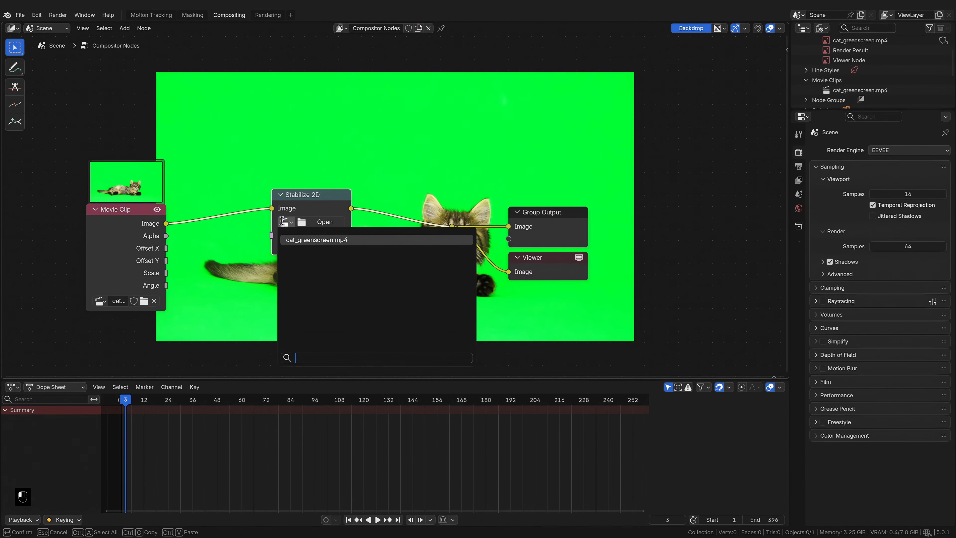
pyautogui.click(299, 241)
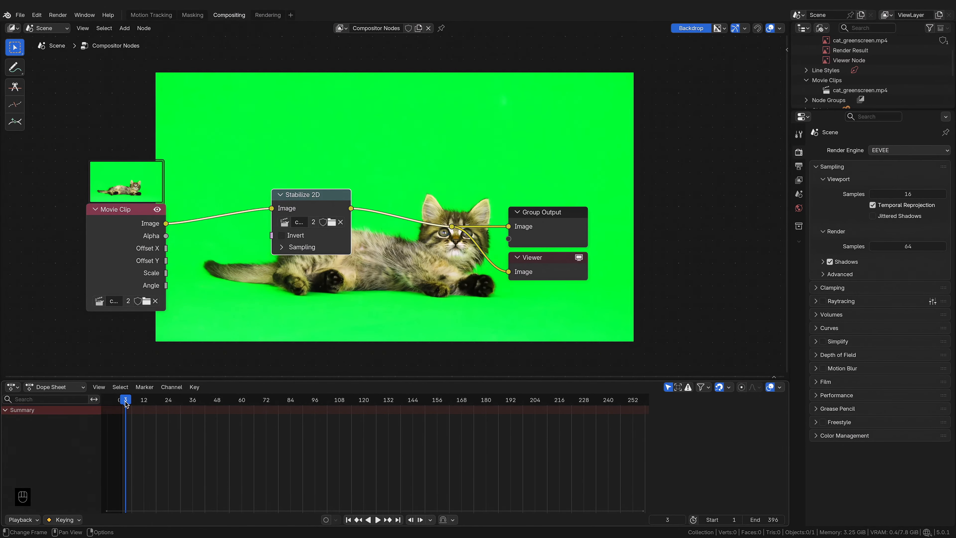
# Step: Scrub the timeline back and forth to check the stabilised footage
pyautogui.moveTo(125, 402); pyautogui.dragTo(150, 415)
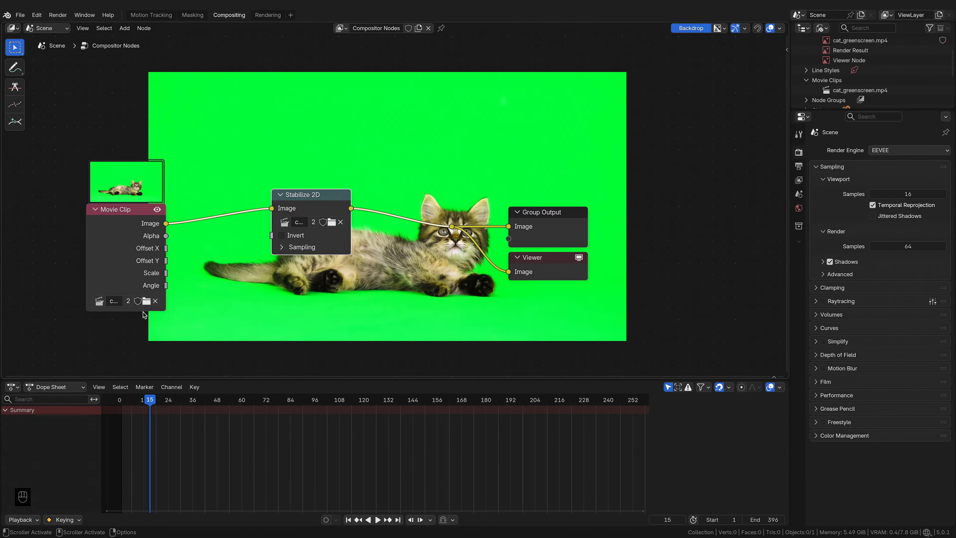
pyautogui.moveTo(143, 404); pyautogui.dragTo(127, 402)
pyautogui.moveTo(157, 402); pyautogui.dragTo(129, 401)
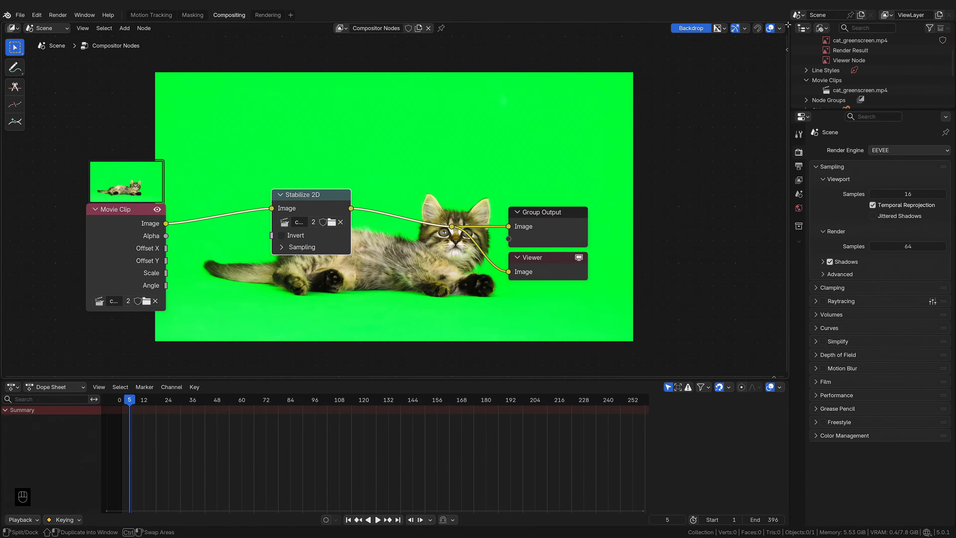
# Step: Split the node editor and turn the new area into an Image Editor showing the Viewer Node
pyautogui.moveTo(788, 24); pyautogui.dragTo(457, 84)
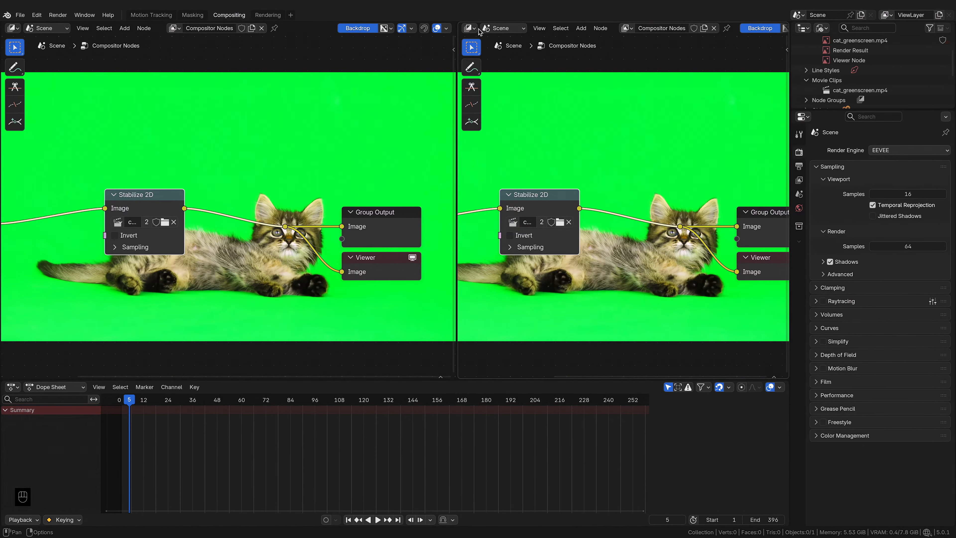
pyautogui.click(470, 28)
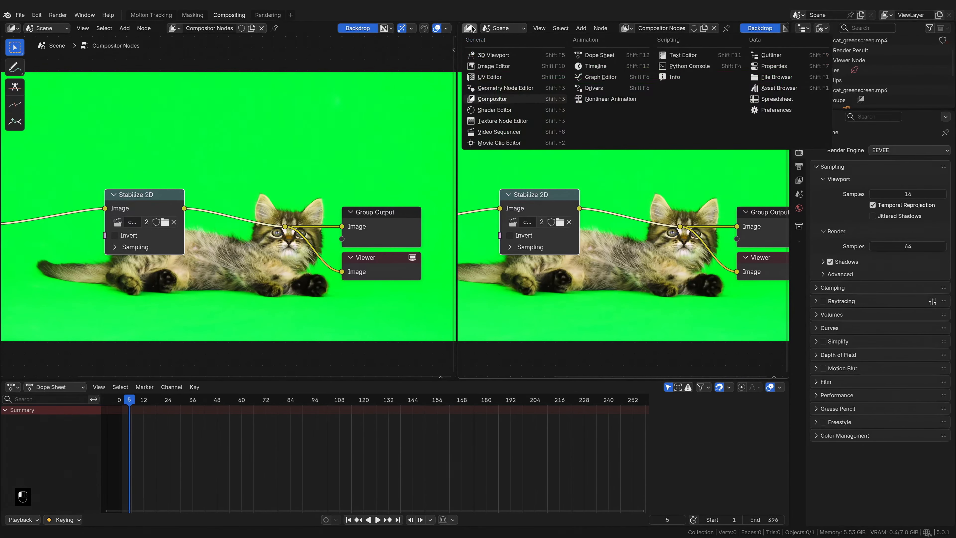
pyautogui.click(503, 67)
pyautogui.click(581, 29)
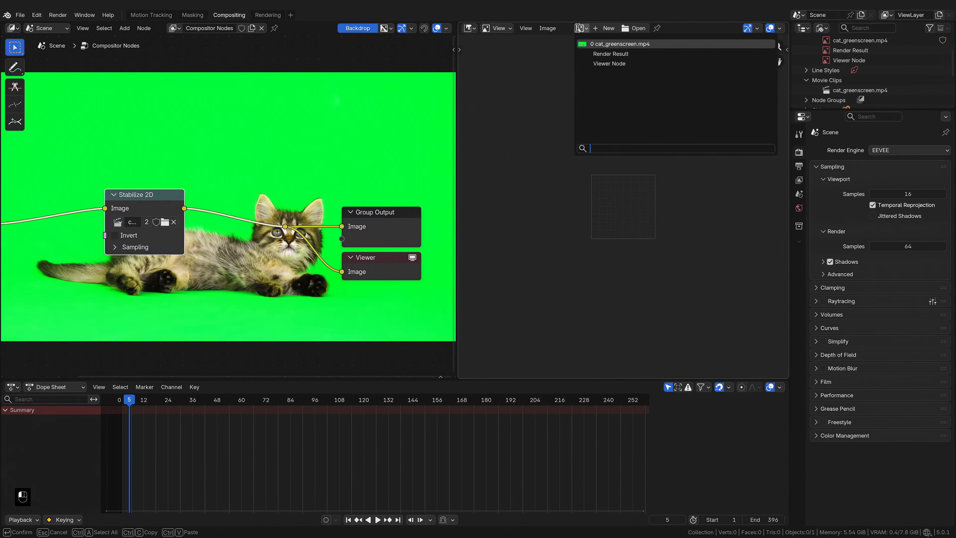
pyautogui.click(593, 60)
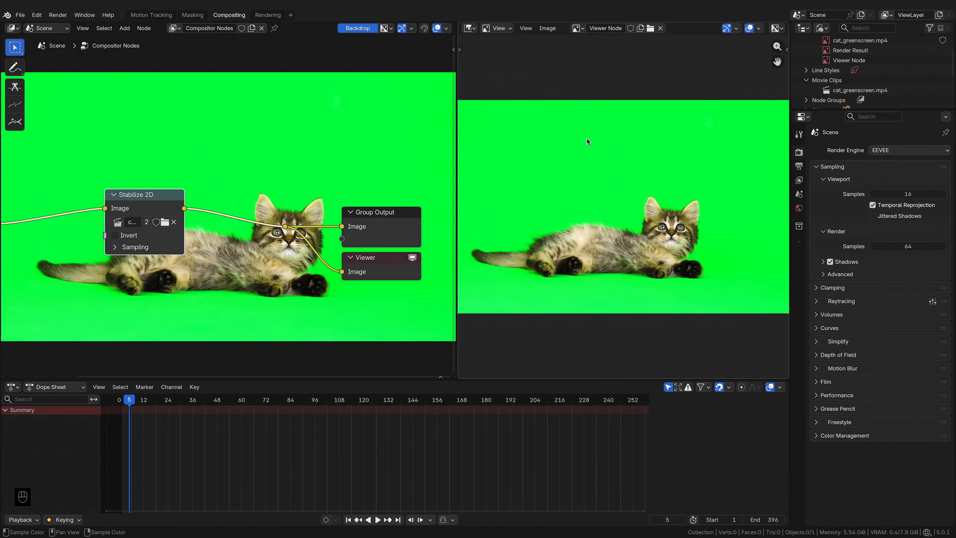
# Step: Scrub the timeline and zoom the viewer to inspect the stabilised frame edges
pyautogui.scroll(-2, 584, 139)
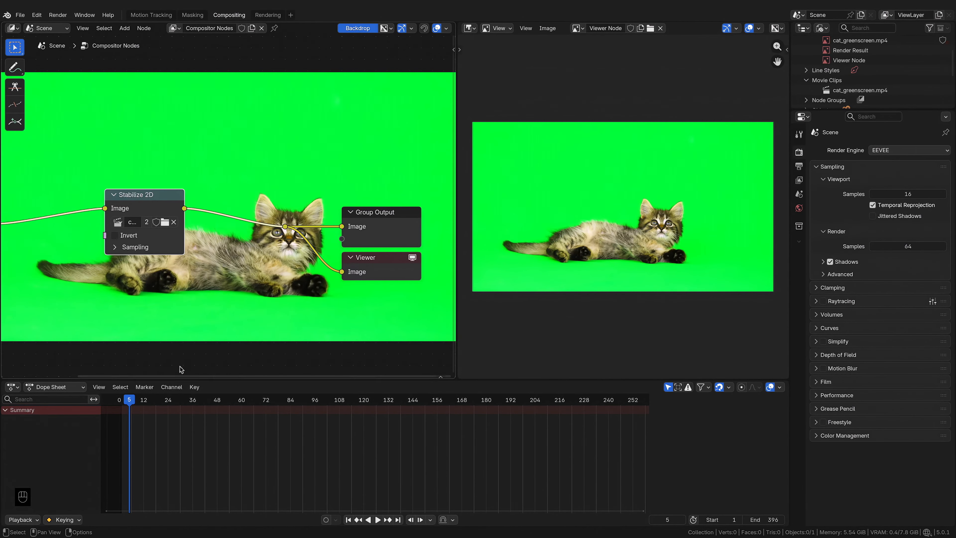
pyautogui.moveTo(129, 399); pyautogui.dragTo(204, 404)
pyautogui.scroll(-1, 506, 311)
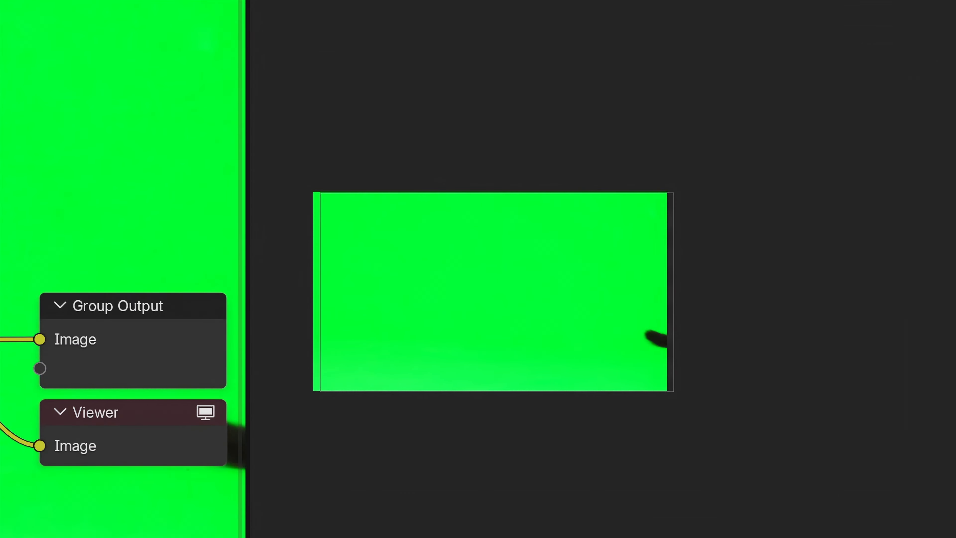
pyautogui.scroll(4, 639, 294)
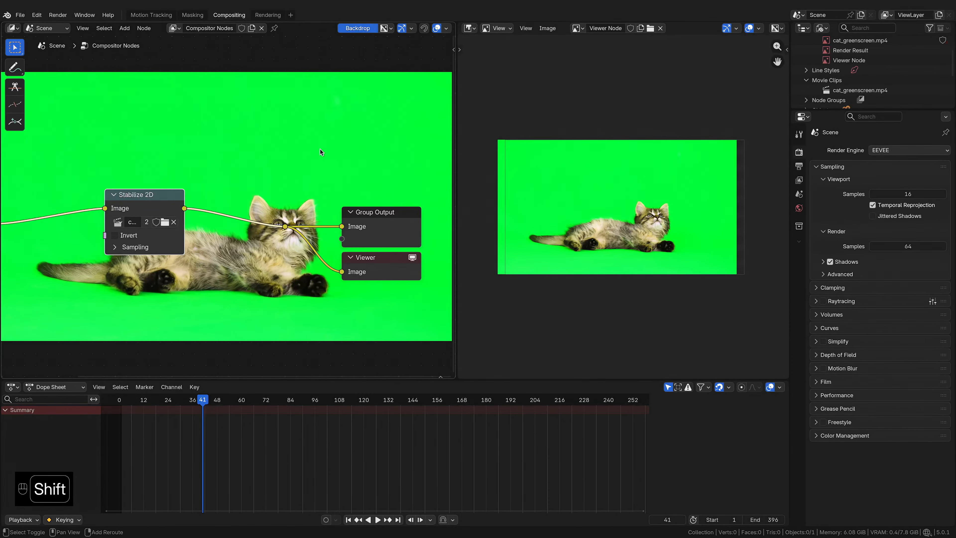
# Step: Add a Translate node after the Stabilize 2D node in the chain
pyautogui.hotkey('shift', 'a')
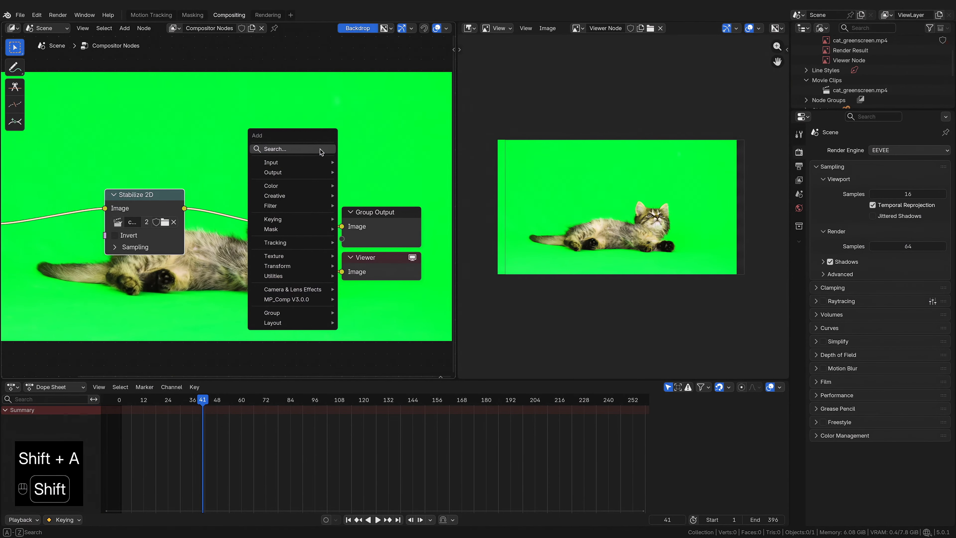
pyautogui.write('tra')
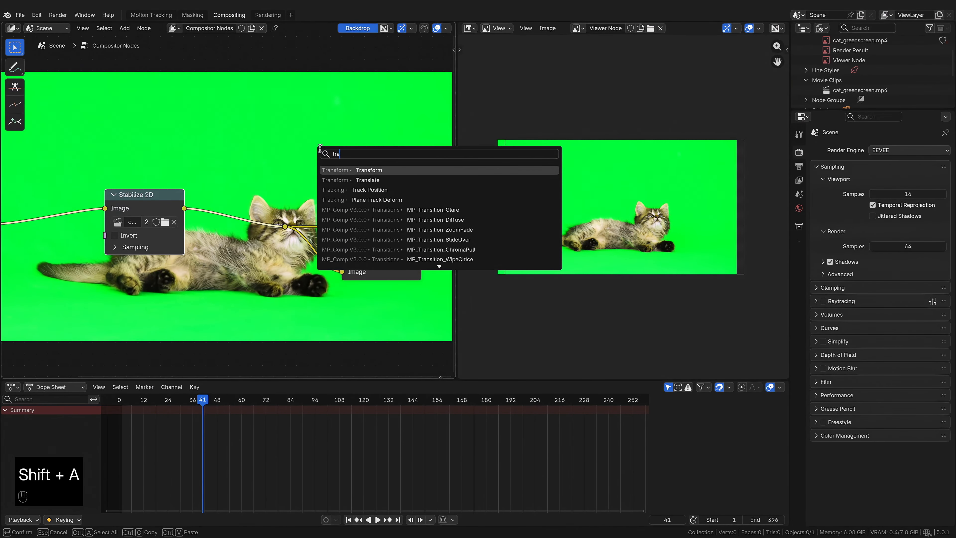
pyautogui.click(364, 180)
pyautogui.click(204, 181)
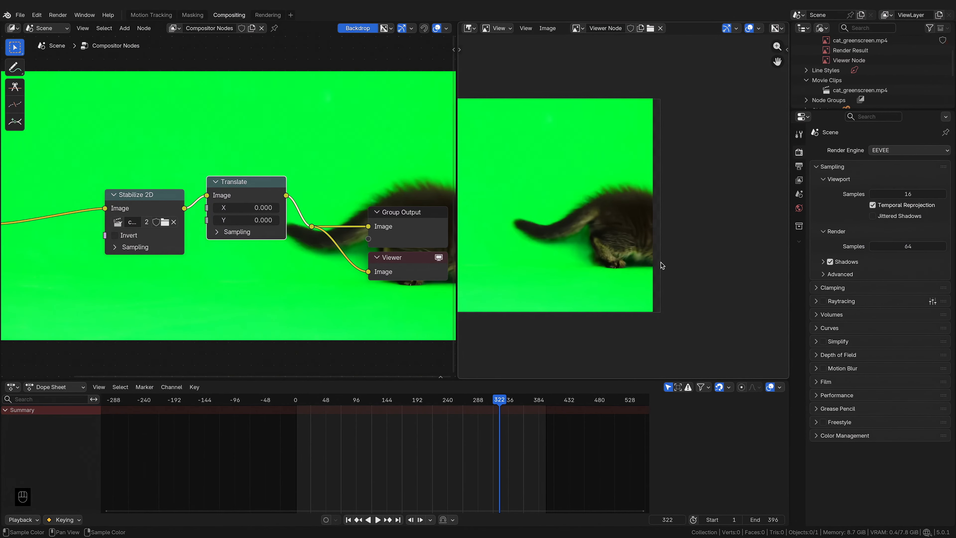
# Step: Set the Translate node's X offset to 38 to shift the footage
pyautogui.scroll(6, 661, 263)
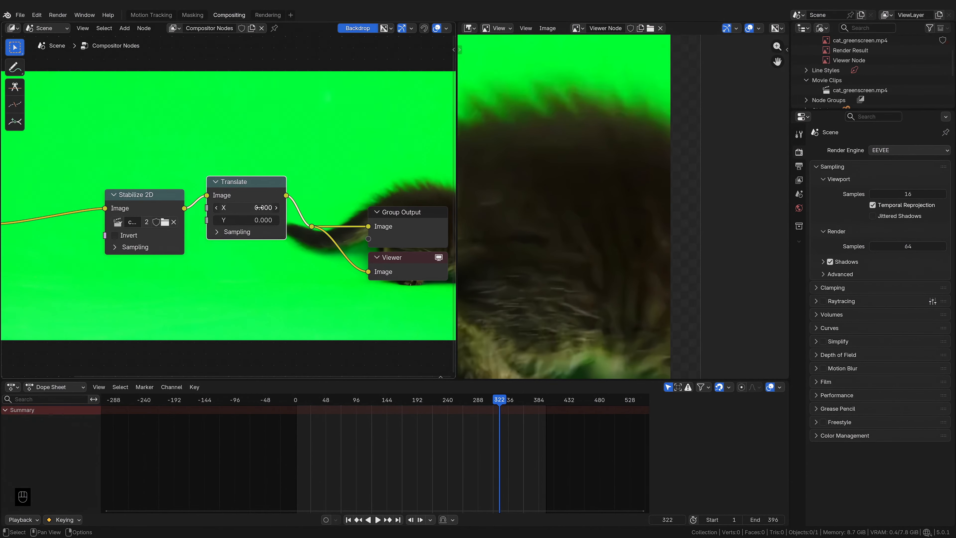
pyautogui.moveTo(244, 207); pyautogui.dragTo(296, 208)
pyautogui.scroll(3, 611, 295)
pyautogui.scroll(3, 621, 294)
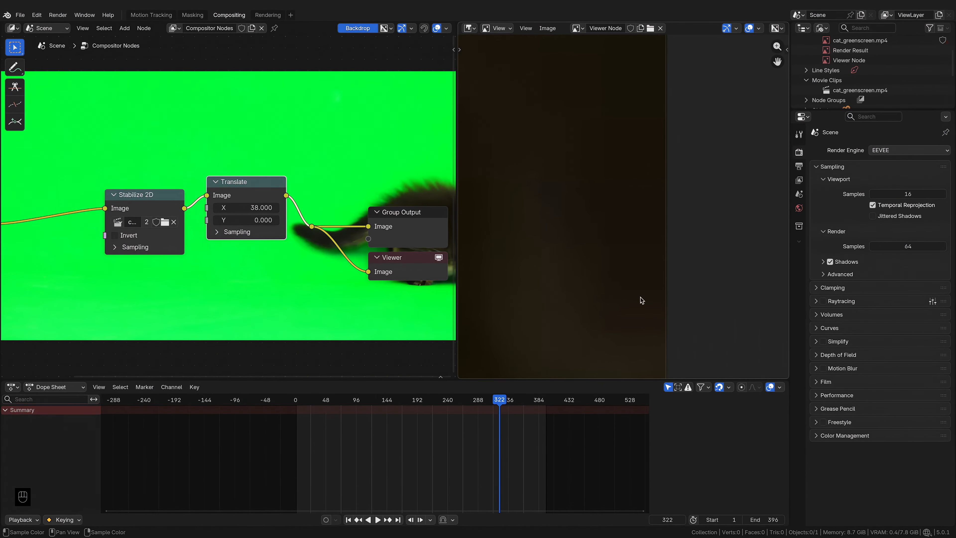
pyautogui.scroll(-8, 632, 283)
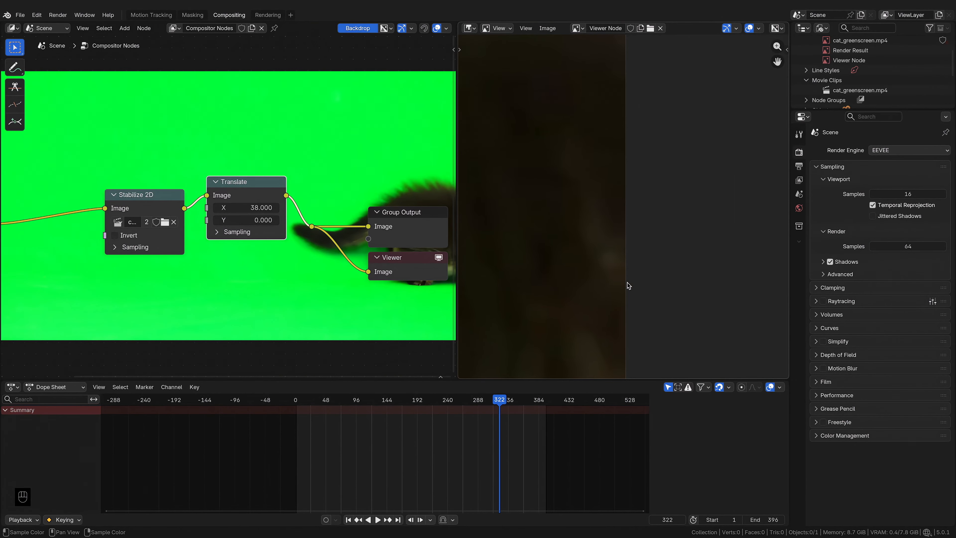
pyautogui.moveTo(643, 280); pyautogui.dragTo(657, 259, button='middle')
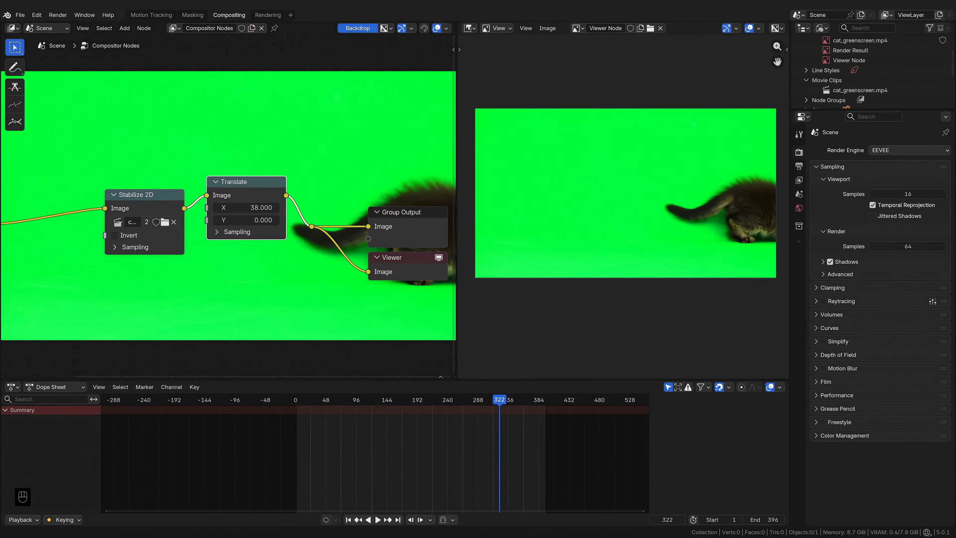
pyautogui.scroll(-2, 198, 271)
pyautogui.moveTo(199, 272); pyautogui.dragTo(218, 271, button='middle')
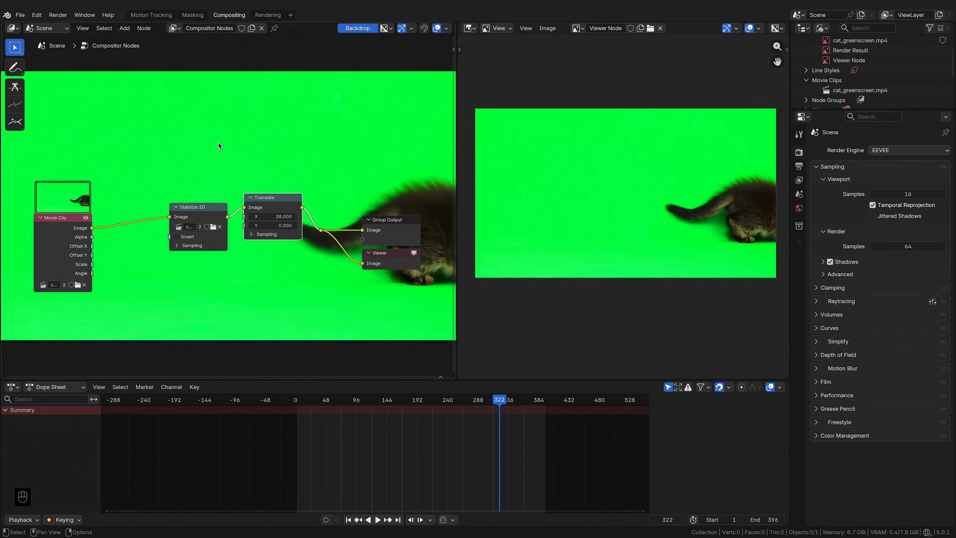
# Step: Insert a Keying node between the Stabilize 2D and Translate nodes
pyautogui.hotkey('shift', 'a')
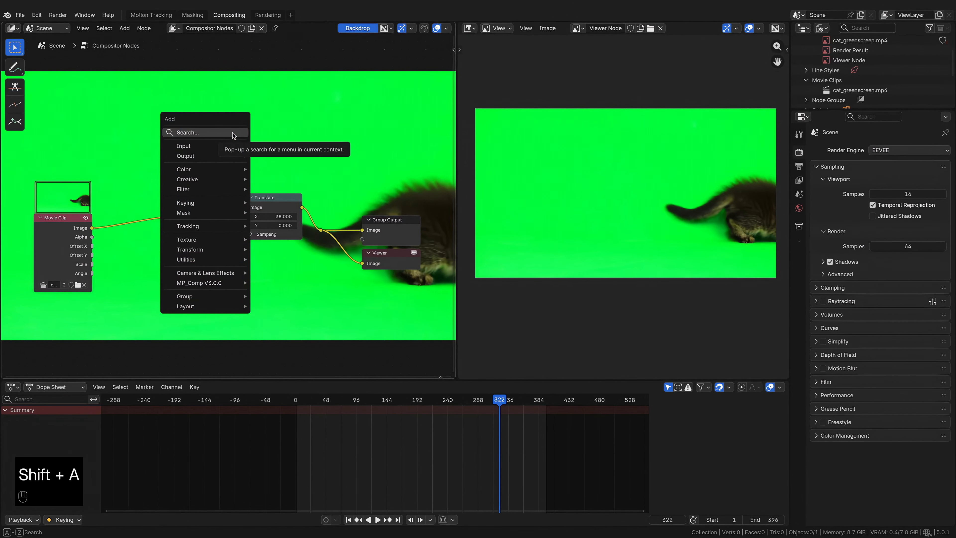
pyautogui.write('keying')
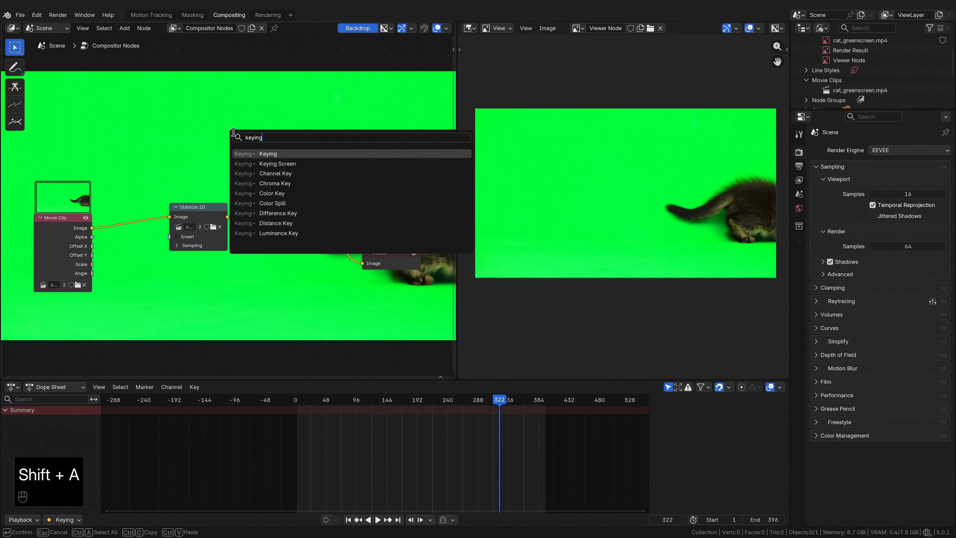
pyautogui.click(268, 153)
pyautogui.click(242, 170)
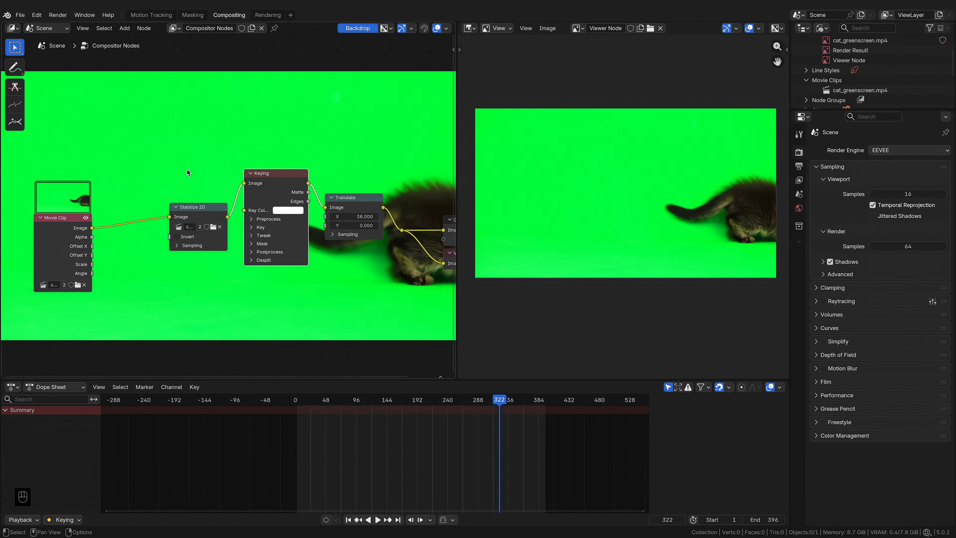
# Step: Sample the green background as the Keying node's key colour with the eyedropper
pyautogui.click(285, 210)
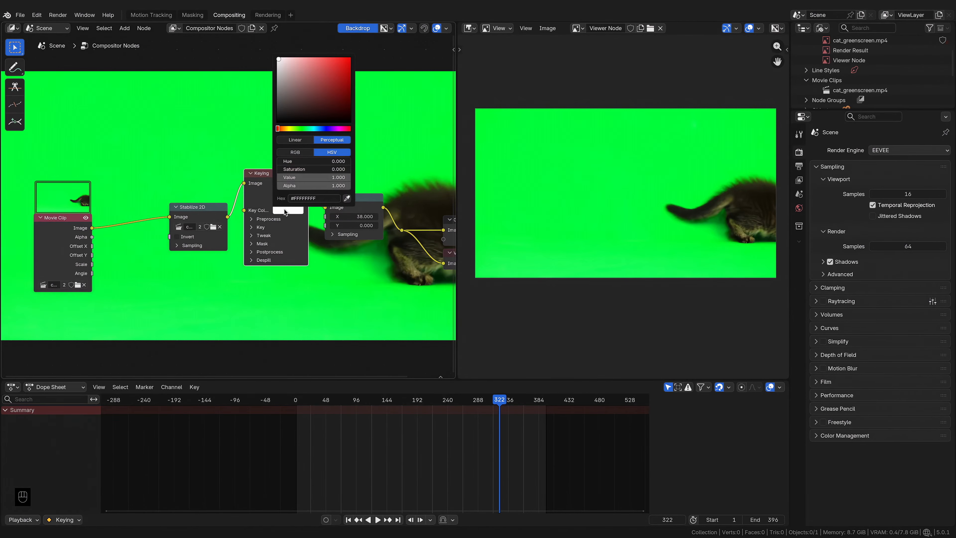
pyautogui.click(348, 199)
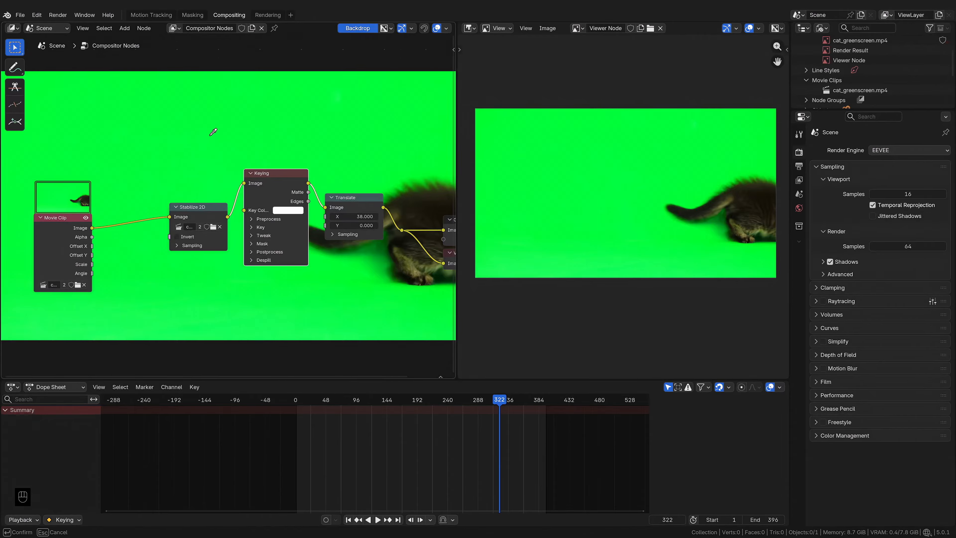
pyautogui.click(200, 130)
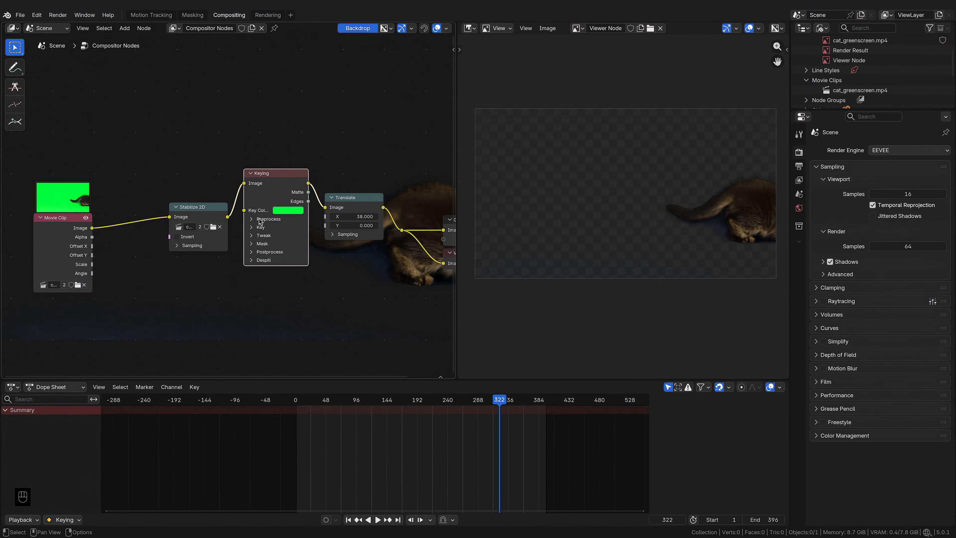
# Step: Go to frame 76, expand the Keying node's Despill section and mute then unmute the node to compare the key
pyautogui.moveTo(411, 408); pyautogui.dragTo(345, 406)
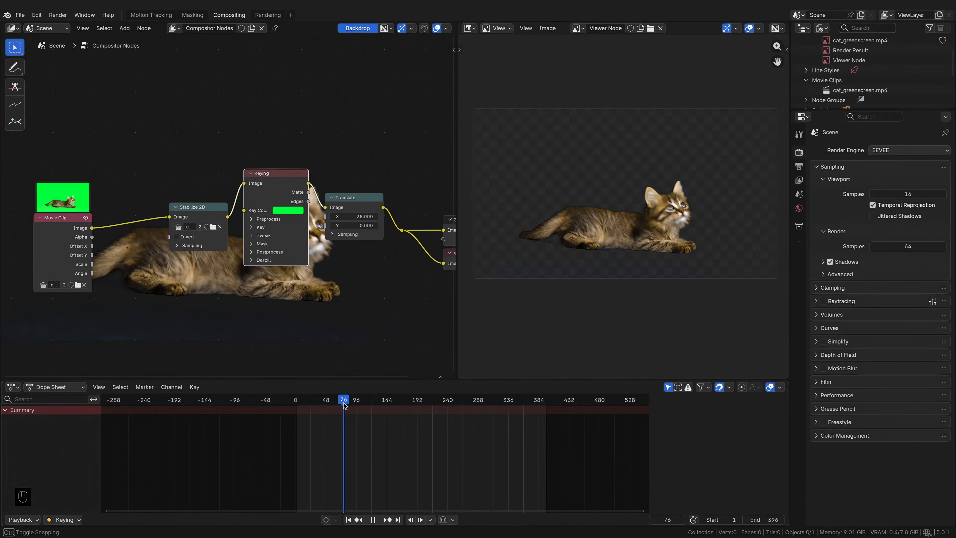
pyautogui.moveTo(345, 406); pyautogui.dragTo(345, 405)
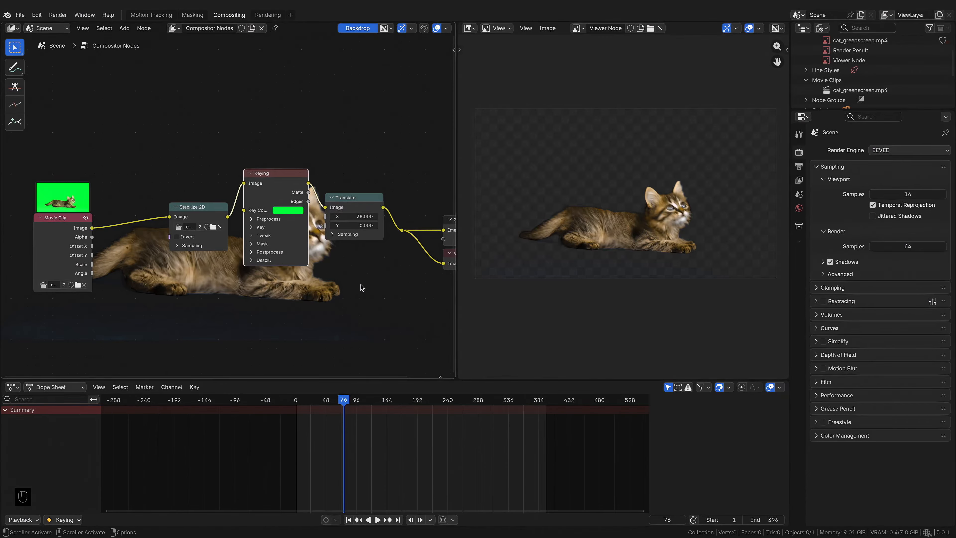
pyautogui.click(251, 260)
pyautogui.moveTo(286, 270)
pyautogui.mouseDown()
pyautogui.moveTo(268, 270)
pyautogui.moveTo(301, 270)
pyautogui.moveTo(283, 279)
pyautogui.moveTo(297, 279)
pyautogui.mouseUp()
pyautogui.press('BackSpace')
pyautogui.moveTo(267, 181); pyautogui.dragTo(266, 257)
pyautogui.press('m')
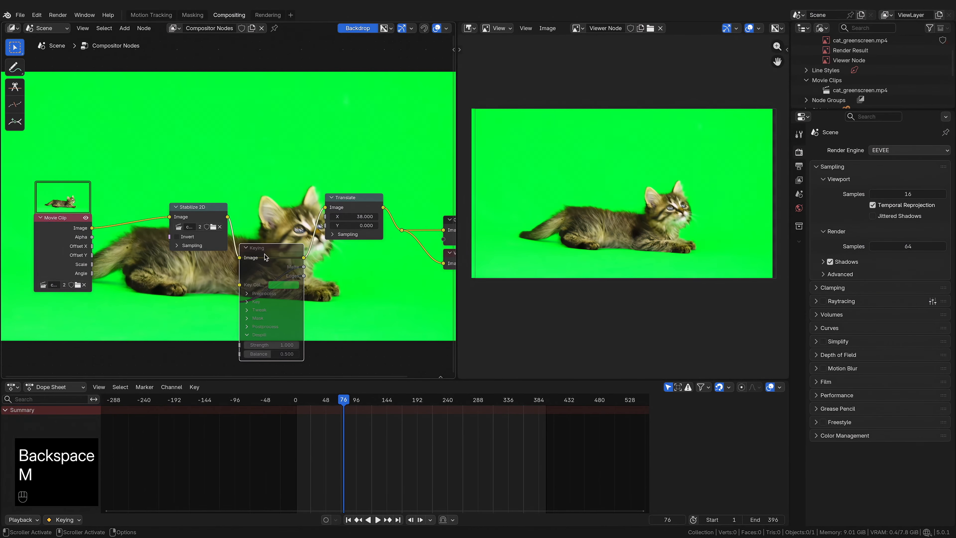
pyautogui.press('m')
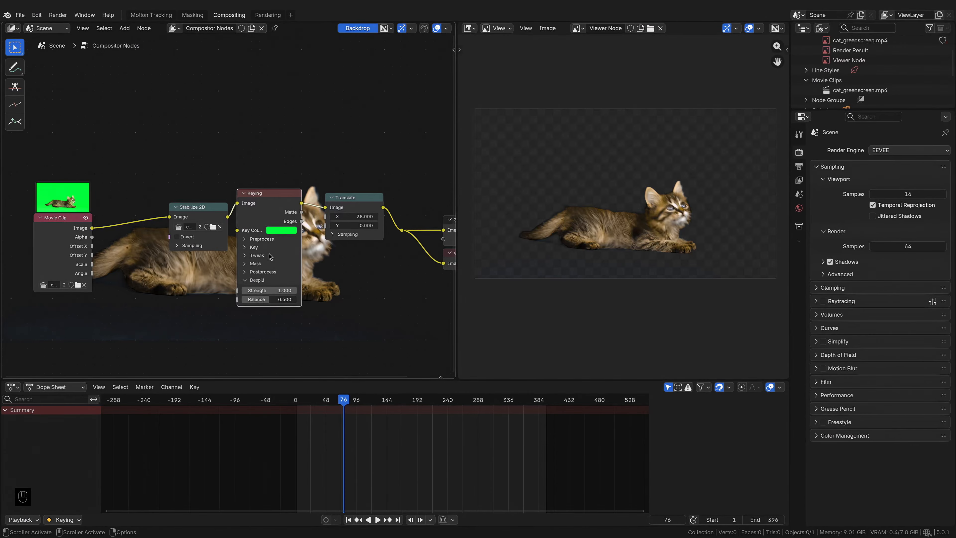
# Step: Expand the Keying node's Key and Tweak sections and set the key Balance to 1.000
pyautogui.click(259, 249)
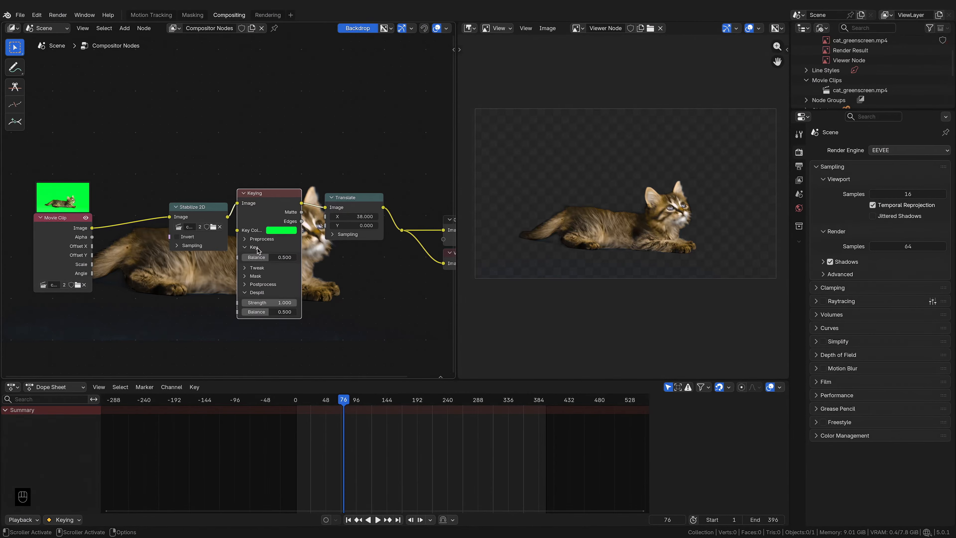
pyautogui.click(260, 268)
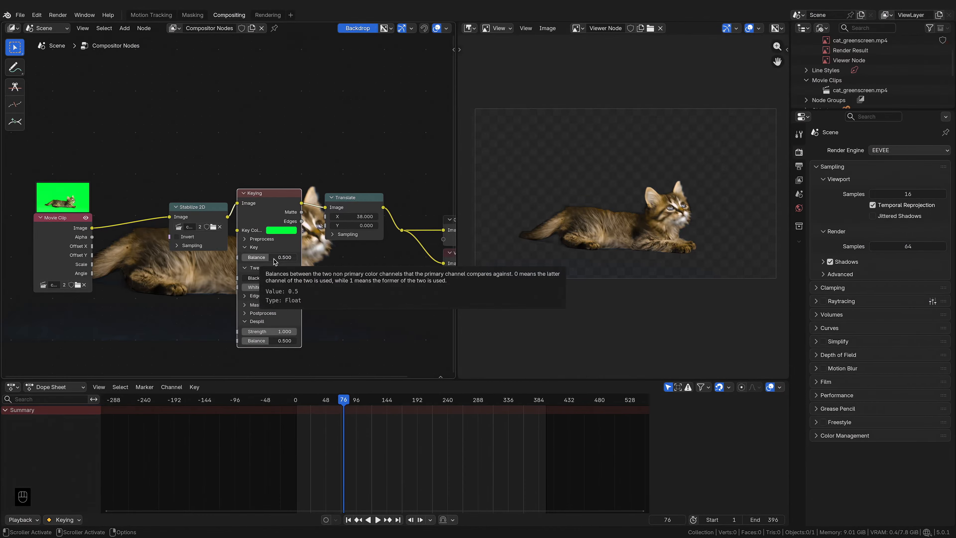
pyautogui.moveTo(275, 261); pyautogui.dragTo(298, 257)
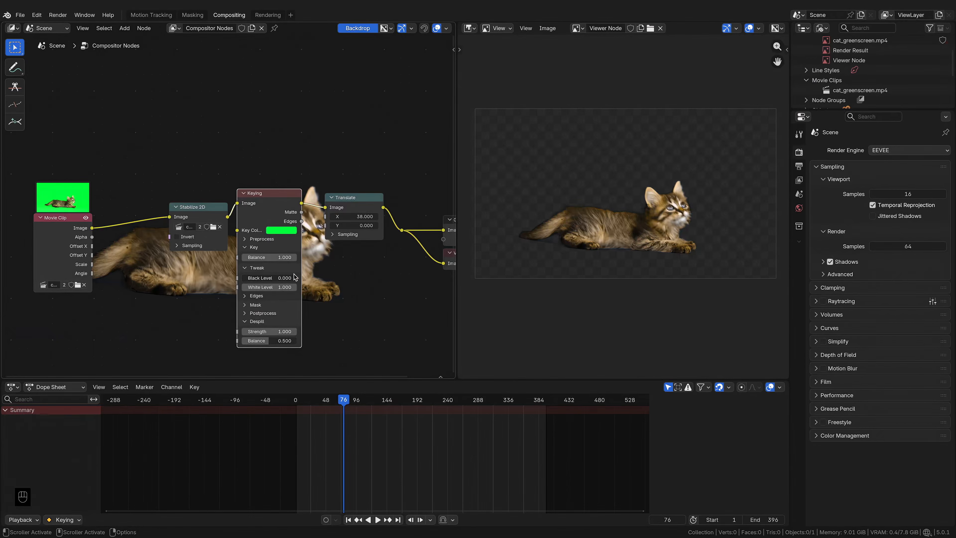
pyautogui.moveTo(298, 258)
pyautogui.mouseDown()
pyautogui.moveTo(247, 258)
pyautogui.moveTo(297, 258)
pyautogui.mouseUp()
# Step: Set the Keying node's Black Level to 0.279 and White Level to 0.603
pyautogui.moveTo(267, 278)
pyautogui.mouseDown()
pyautogui.moveTo(296, 278)
pyautogui.moveTo(269, 277)
pyautogui.moveTo(283, 278)
pyautogui.mouseUp()
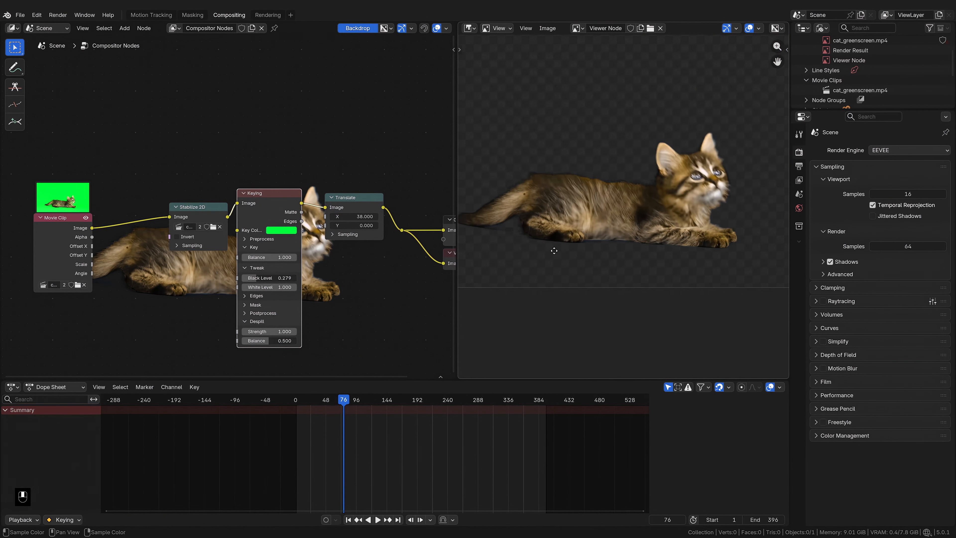
pyautogui.moveTo(288, 290); pyautogui.dragTo(264, 290)
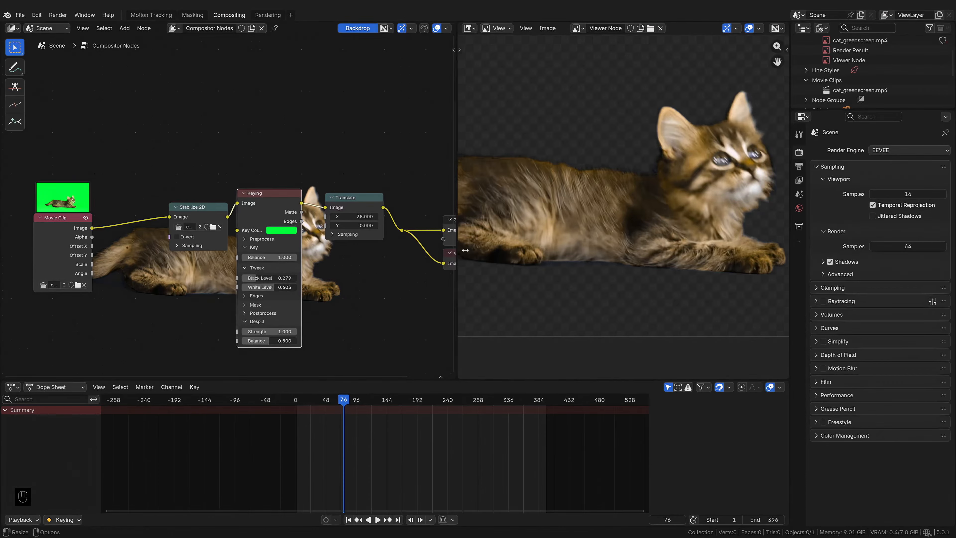
# Step: Zoom the viewer to inspect the keyed cat and expand the Keying node's Postprocess section
pyautogui.scroll(-1, 612, 233)
pyautogui.scroll(-1, 601, 230)
pyautogui.moveTo(598, 230); pyautogui.dragTo(600, 231, button='middle')
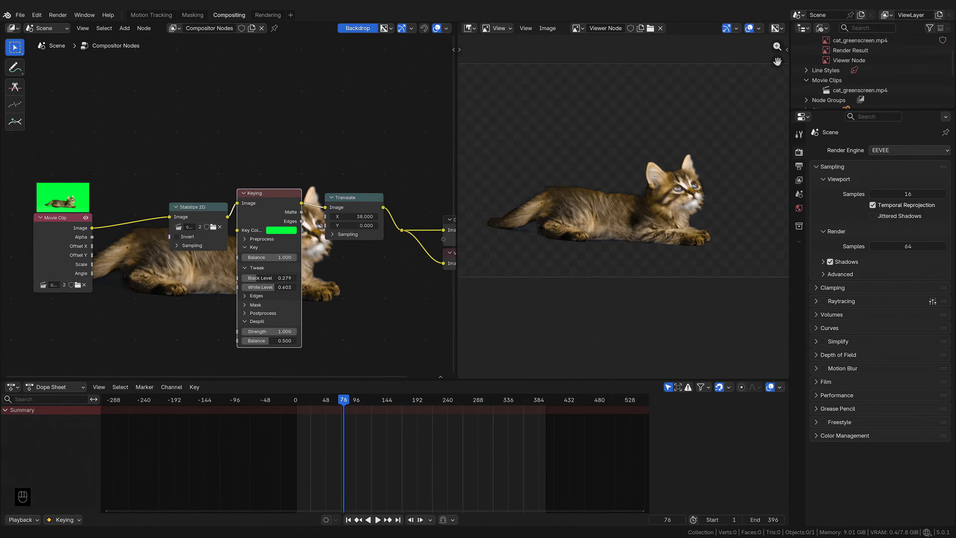
pyautogui.click(274, 313)
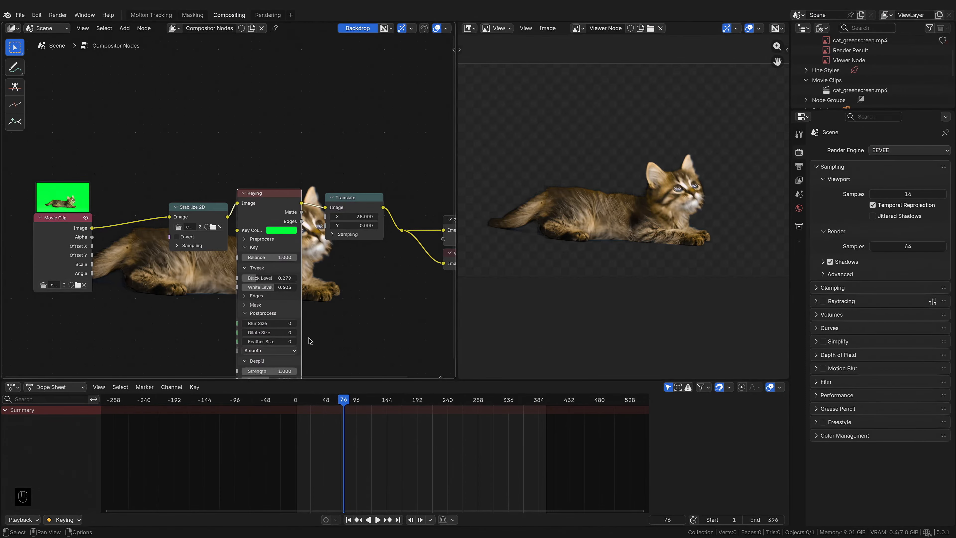
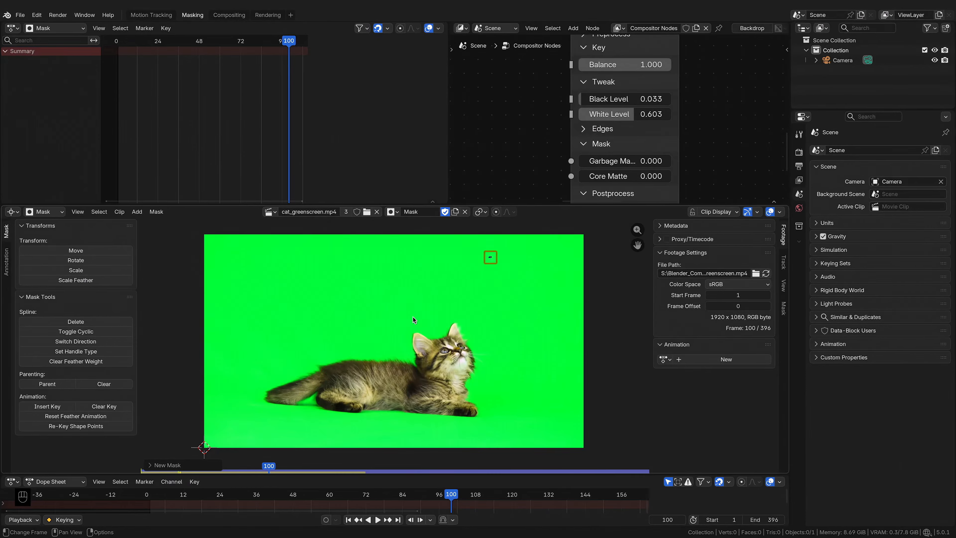
# Step: Draw a mask outline around the cat by adding a chain of control points in the clip view
pyautogui.keyDown('ctrl'); pyautogui.click(380, 357); pyautogui.keyUp('ctrl')
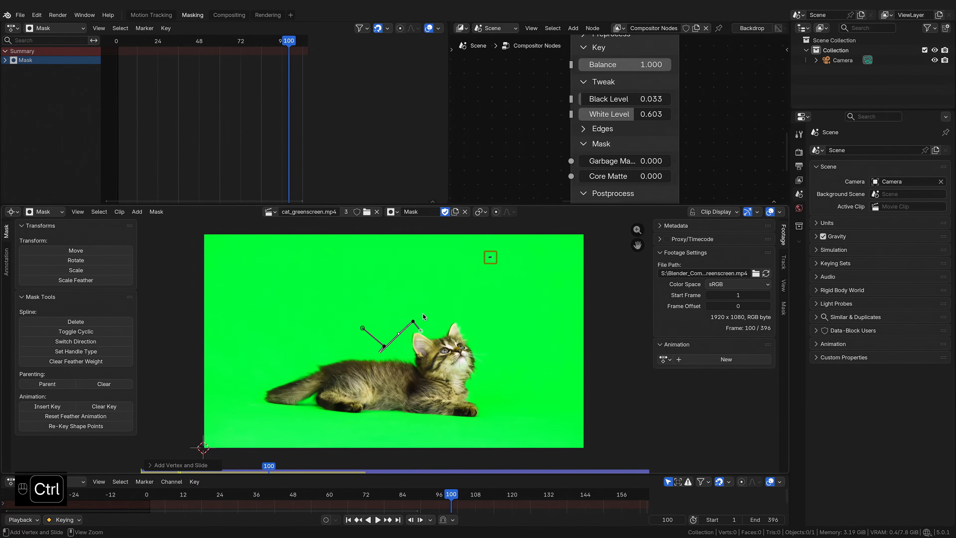
pyautogui.keyDown('ctrl'); pyautogui.click(452, 308); pyautogui.keyUp('ctrl')
pyautogui.keyDown('ctrl'); pyautogui.click(497, 319); pyautogui.keyUp('ctrl')
pyautogui.keyDown('ctrl'); pyautogui.click(520, 377); pyautogui.keyUp('ctrl')
pyautogui.keyDown('ctrl'); pyautogui.click(532, 422); pyautogui.keyUp('ctrl')
pyautogui.keyDown('ctrl'); pyautogui.click(326, 439); pyautogui.keyUp('ctrl')
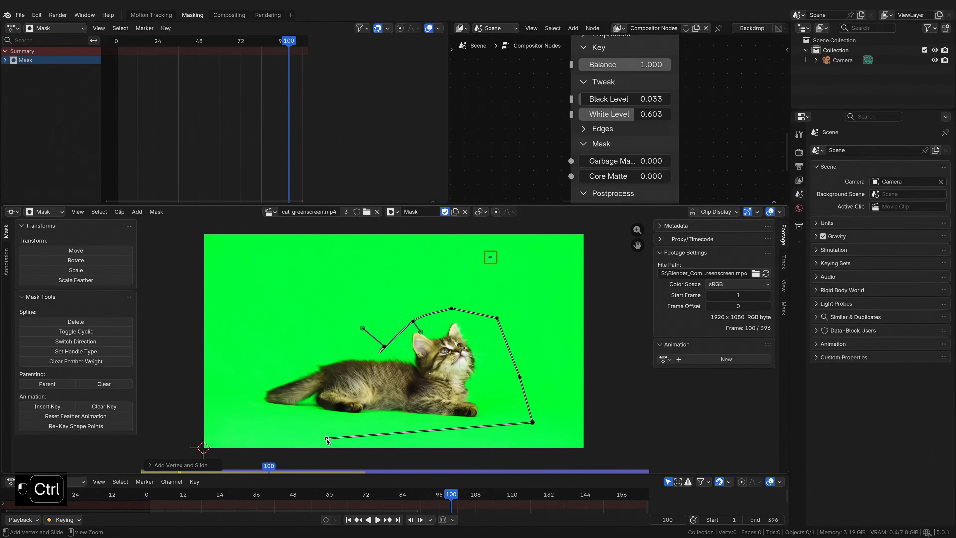
pyautogui.keyDown('ctrl'); pyautogui.click(235, 423); pyautogui.keyUp('ctrl')
pyautogui.keyDown('ctrl'); pyautogui.click(242, 366); pyautogui.keyUp('ctrl')
pyautogui.keyDown('ctrl'); pyautogui.click(305, 312); pyautogui.keyUp('ctrl')
# Step: Slide two mask points near the cat's back to tighten the outline
pyautogui.scroll(-1, 306, 313)
pyautogui.moveTo(306, 312); pyautogui.dragTo(358, 323, button='middle')
pyautogui.scroll(4, 395, 346)
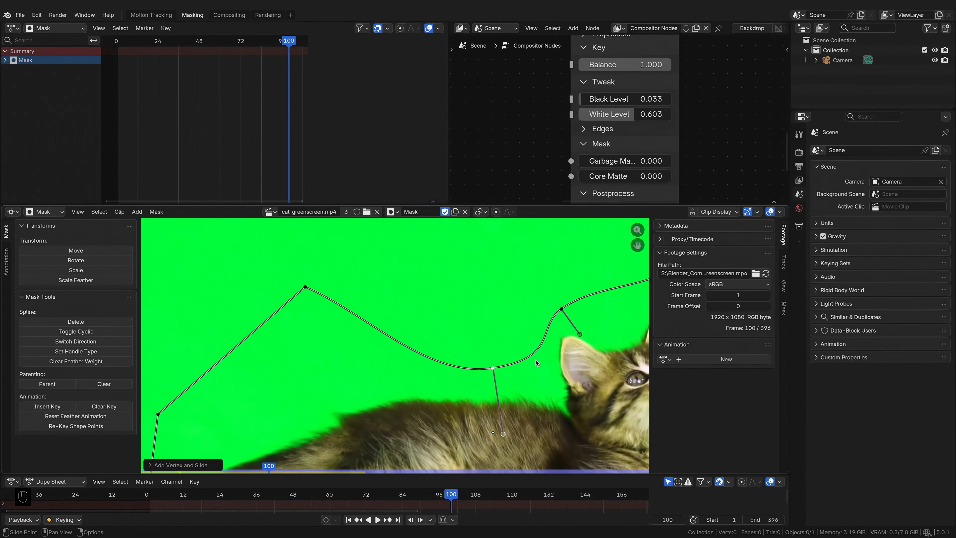
pyautogui.scroll(-5, 492, 349)
pyautogui.scroll(-1, 408, 364)
pyautogui.moveTo(407, 364); pyautogui.dragTo(395, 344, button='middle')
pyautogui.scroll(2, 395, 345)
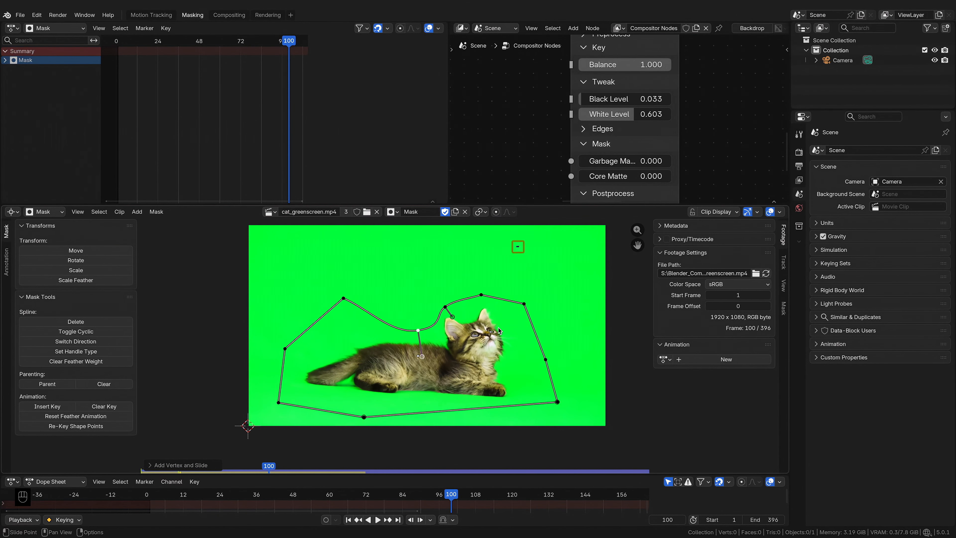
# Step: Add another point on the mask's upper edge and reposition neighbouring points above the cat
pyautogui.press('a')
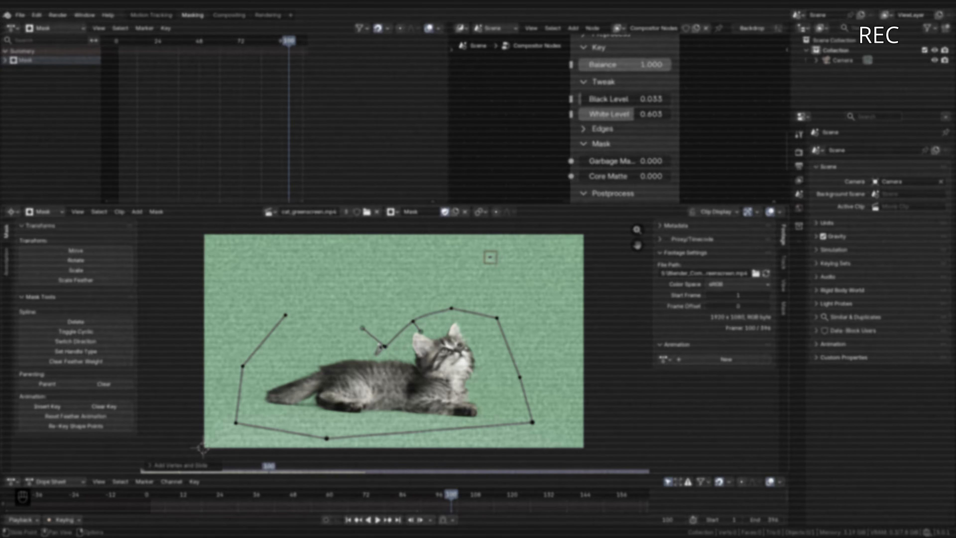
pyautogui.keyDown('ctrl'); pyautogui.click(346, 327); pyautogui.keyUp('ctrl')
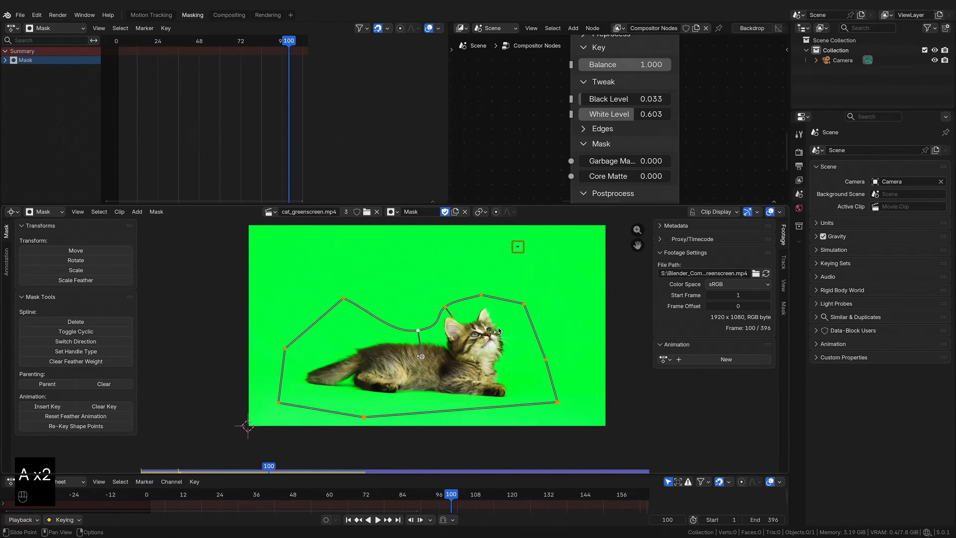
pyautogui.press('a')
pyautogui.moveTo(453, 317); pyautogui.dragTo(483, 280)
pyautogui.moveTo(418, 330); pyautogui.dragTo(384, 298)
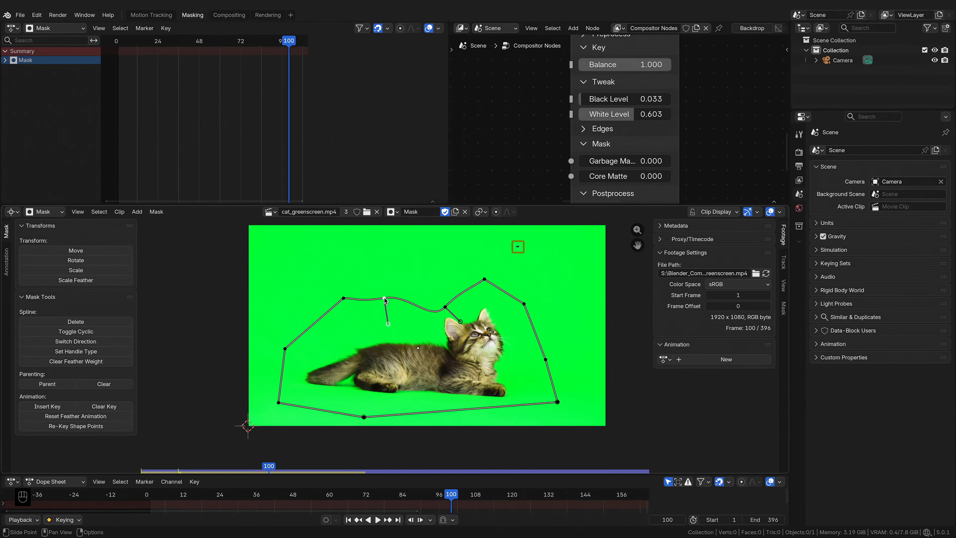
# Step: Set the handle type of all mask points to Auto
pyautogui.press('a')
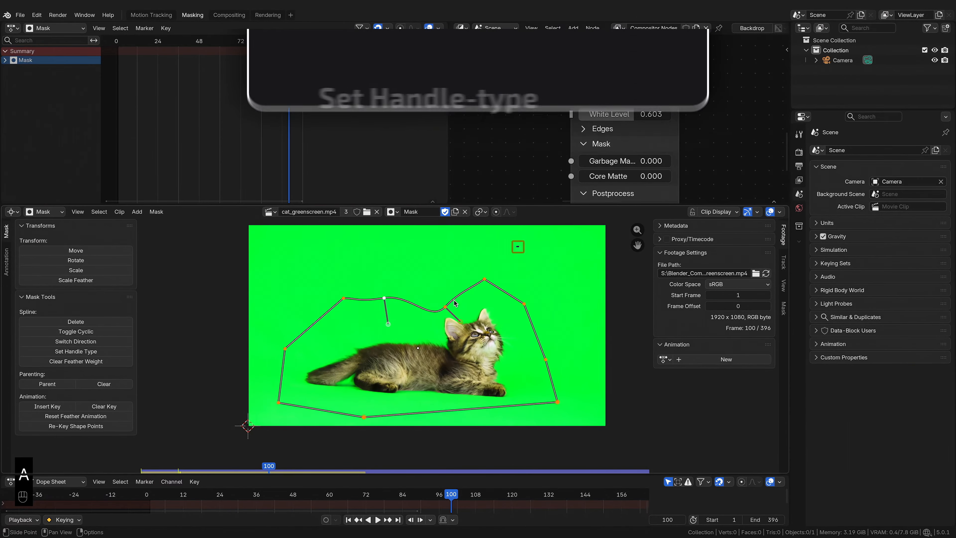
pyautogui.press('v')
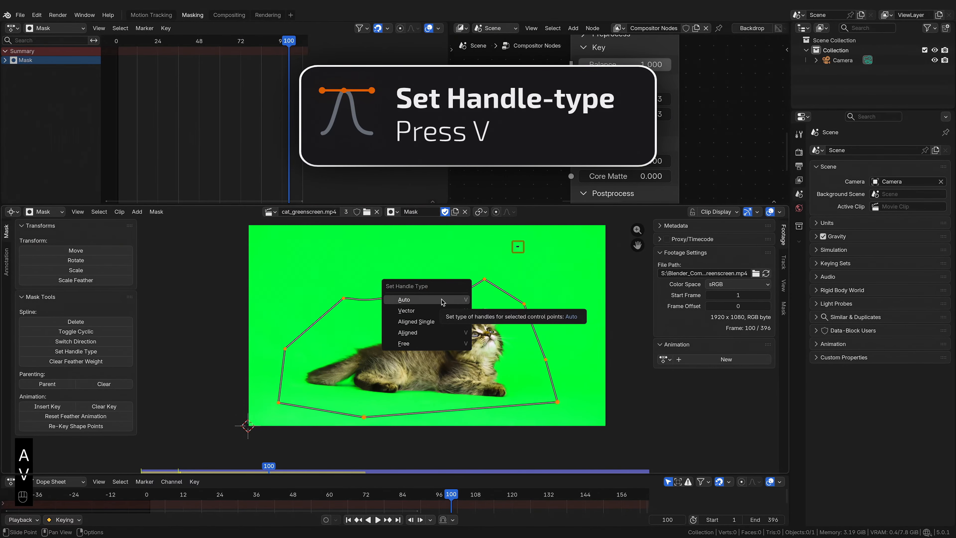
pyautogui.click(442, 300)
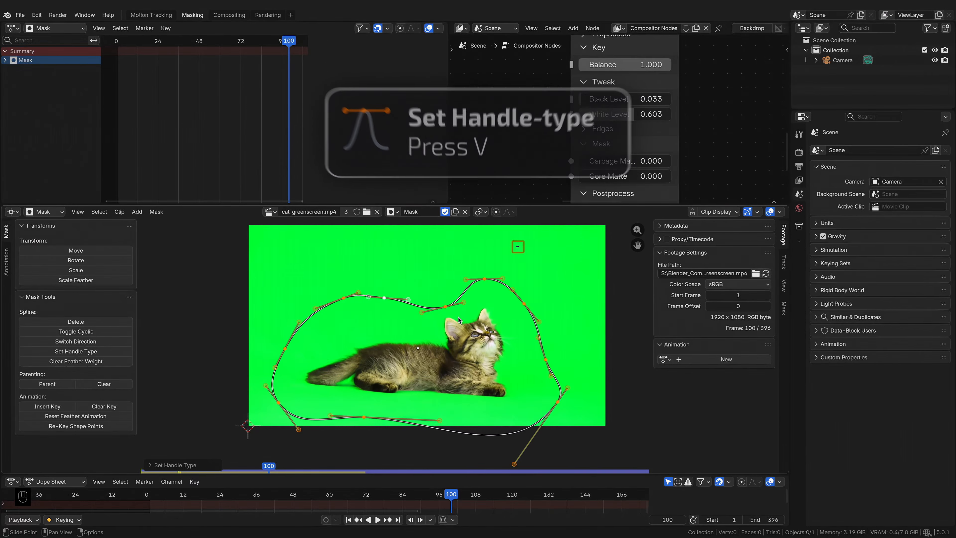
# Step: Reshape the mask's upper edge by moving three points above the cat's head and back
pyautogui.click(488, 283)
pyautogui.press('g')
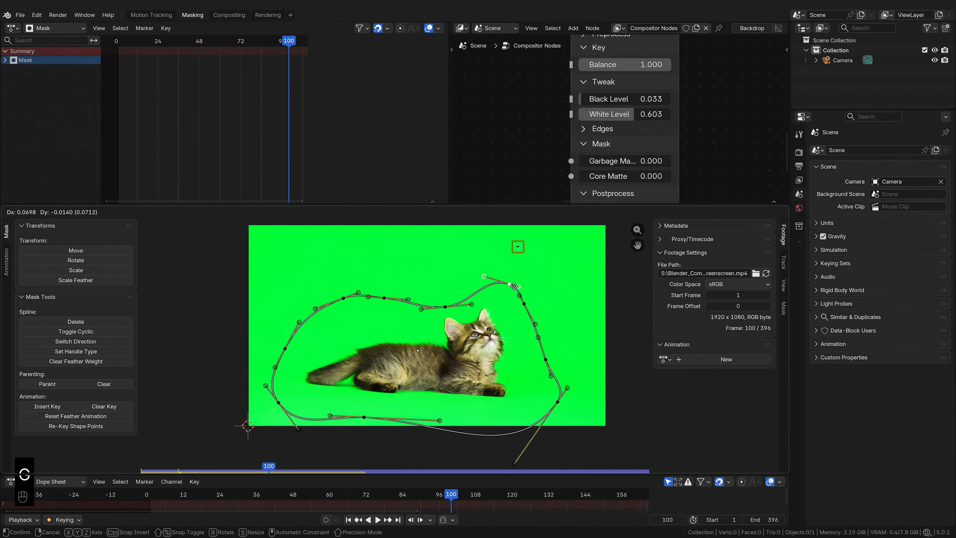
pyautogui.click(485, 270)
pyautogui.click(445, 306)
pyautogui.press('g')
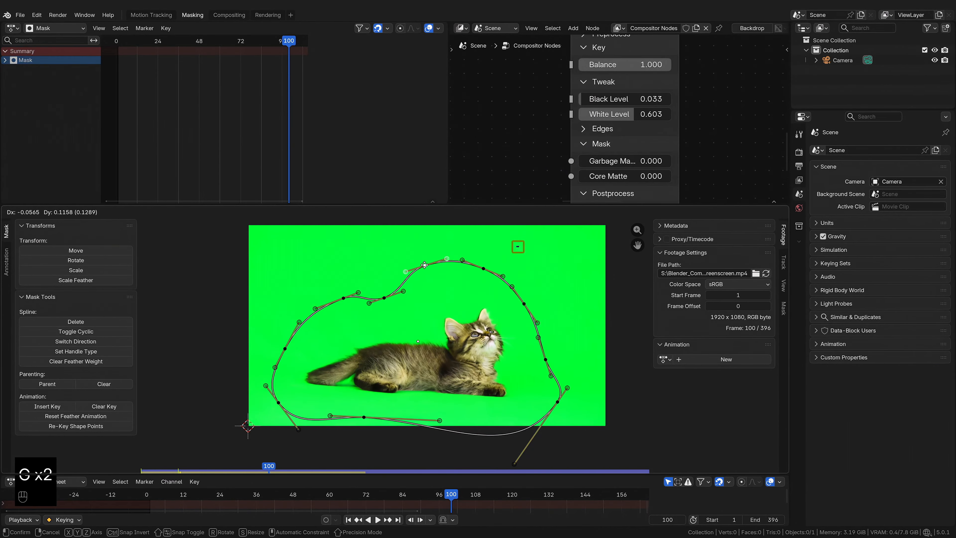
pyautogui.click(427, 291)
pyautogui.press('a')
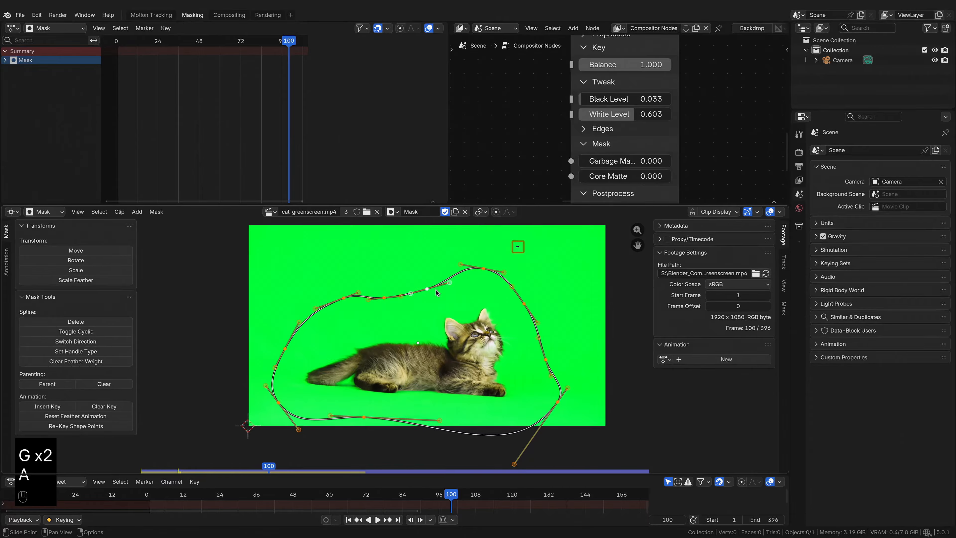
pyautogui.moveTo(504, 271); pyautogui.dragTo(458, 265)
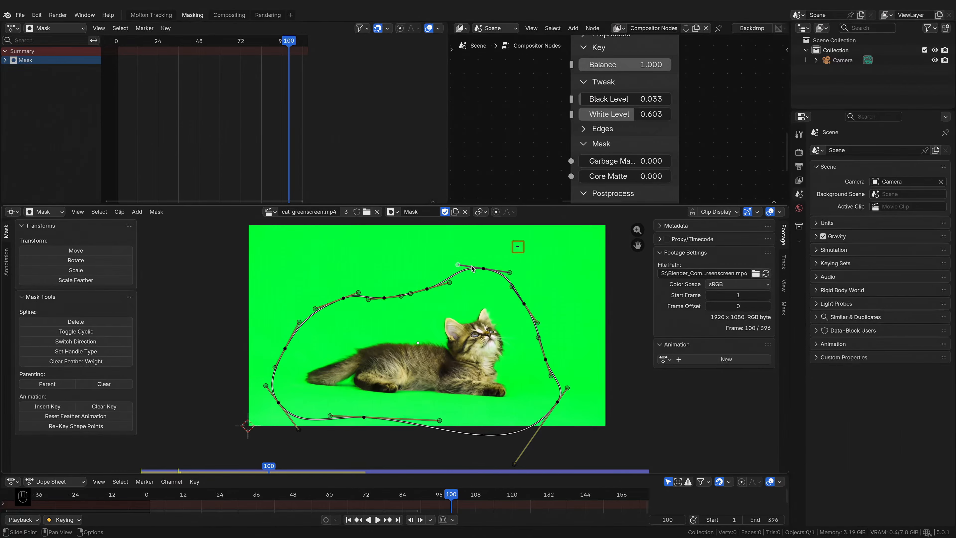
# Step: Set the handle type of all mask points to Free
pyautogui.press('a')
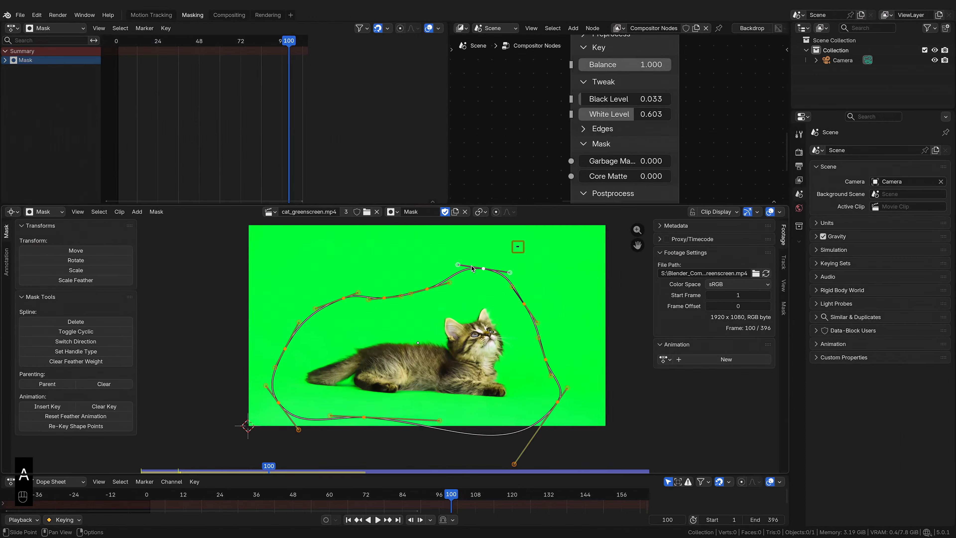
pyautogui.press('v')
pyautogui.click(461, 313)
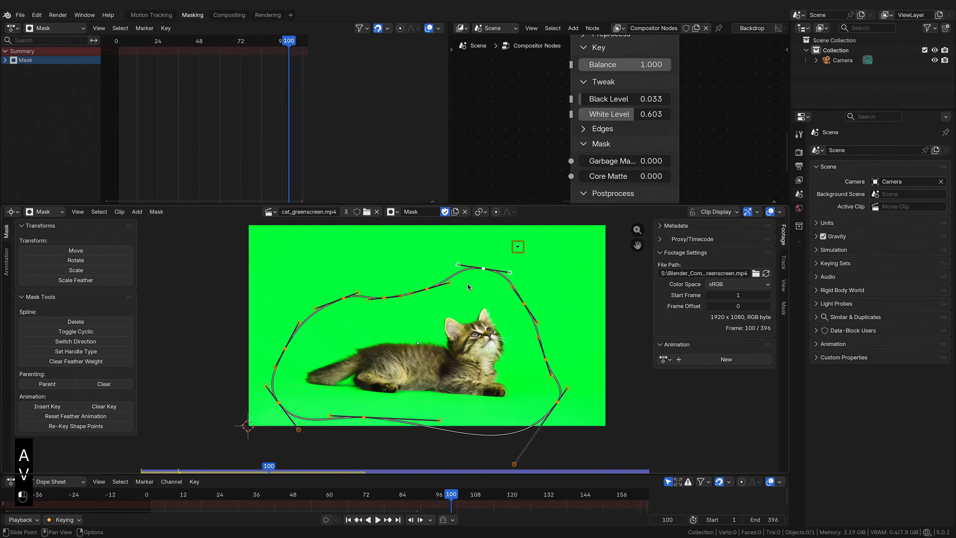
# Step: Drag handles along the mask's top and bottom edges closer to the cat
pyautogui.moveTo(457, 265)
pyautogui.mouseDown()
pyautogui.moveTo(437, 300)
pyautogui.moveTo(433, 243)
pyautogui.moveTo(463, 311)
pyautogui.moveTo(449, 259)
pyautogui.mouseUp()
pyautogui.moveTo(511, 273); pyautogui.dragTo(480, 265)
pyautogui.moveTo(427, 289); pyautogui.dragTo(425, 279)
pyautogui.moveTo(479, 265); pyautogui.dragTo(474, 281)
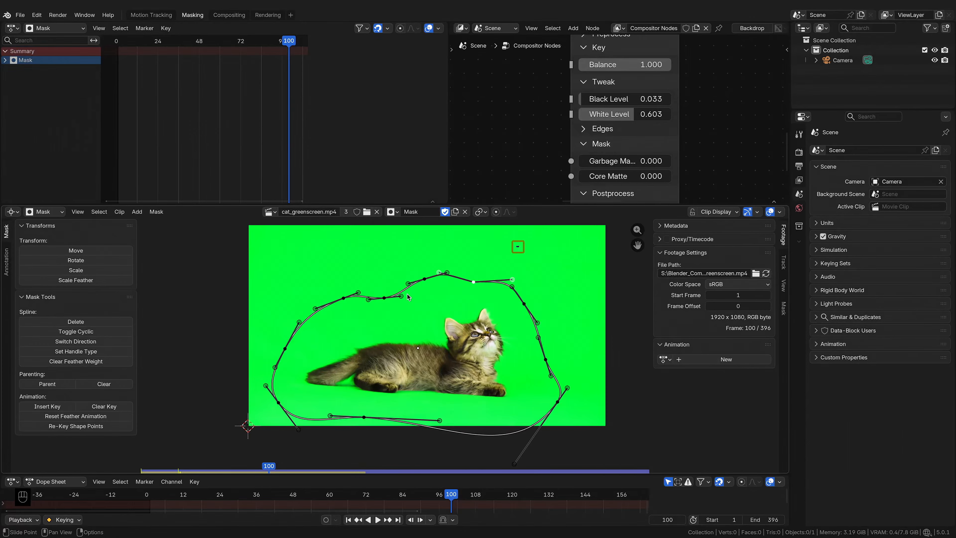
pyautogui.moveTo(384, 298); pyautogui.dragTo(381, 293)
pyautogui.moveTo(364, 417); pyautogui.dragTo(364, 404)
pyautogui.moveTo(547, 416); pyautogui.dragTo(543, 385, button='middle')
# Step: Adjust handles on the mask's right, left and top sides so the outline hugs the cat
pyautogui.moveTo(512, 433); pyautogui.dragTo(545, 368)
pyautogui.moveTo(276, 371); pyautogui.dragTo(278, 341)
pyautogui.moveTo(283, 318); pyautogui.dragTo(290, 291)
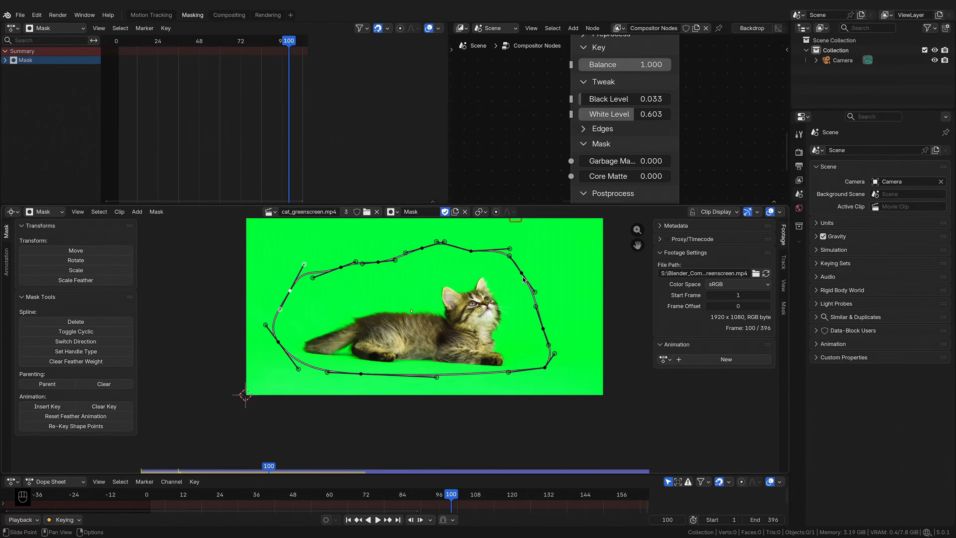
pyautogui.moveTo(280, 342); pyautogui.dragTo(285, 346)
pyautogui.moveTo(290, 290); pyautogui.dragTo(297, 303)
pyautogui.moveTo(356, 261); pyautogui.dragTo(356, 301)
pyautogui.moveTo(422, 248); pyautogui.dragTo(426, 263)
pyautogui.moveTo(470, 251); pyautogui.dragTo(471, 259)
# Step: Go to frame 6 and pull the mask's left handle outward to cover the cat's tail
pyautogui.moveTo(267, 467); pyautogui.dragTo(148, 467)
pyautogui.moveTo(285, 345); pyautogui.dragTo(272, 347)
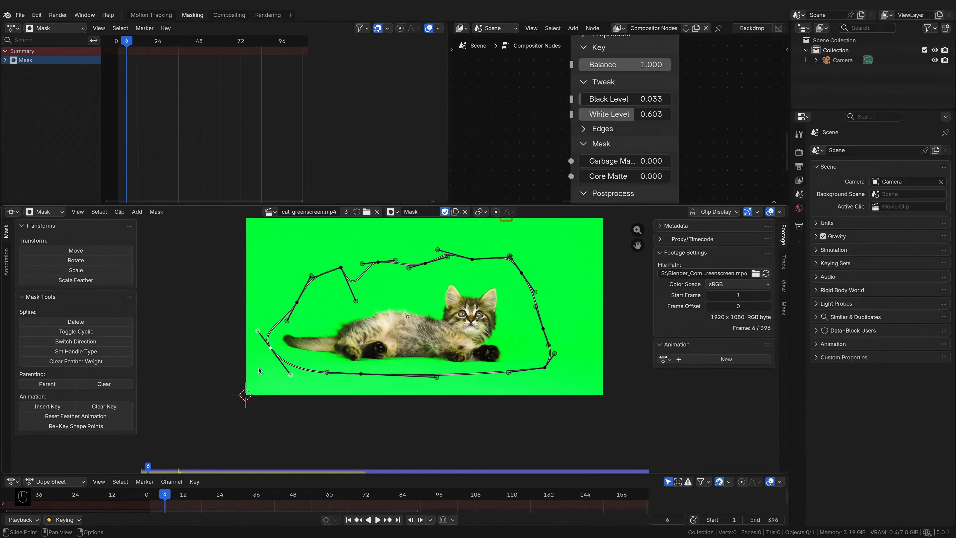
# Step: Scrub to frame 280 and insert a keyframe for the mask shape
pyautogui.moveTo(165, 496); pyautogui.dragTo(384, 483)
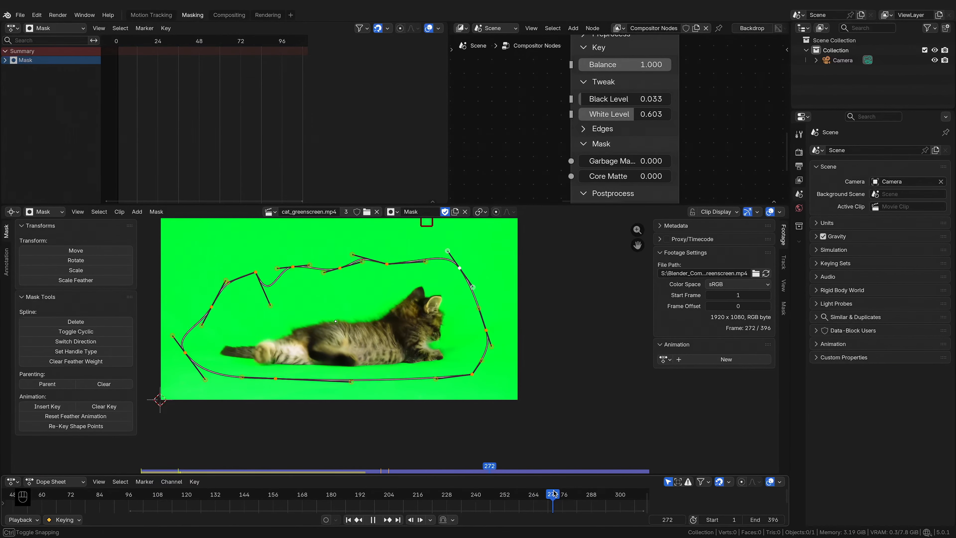
pyautogui.moveTo(553, 495)
pyautogui.mouseDown()
pyautogui.moveTo(581, 488)
pyautogui.moveTo(572, 494)
pyautogui.mouseUp()
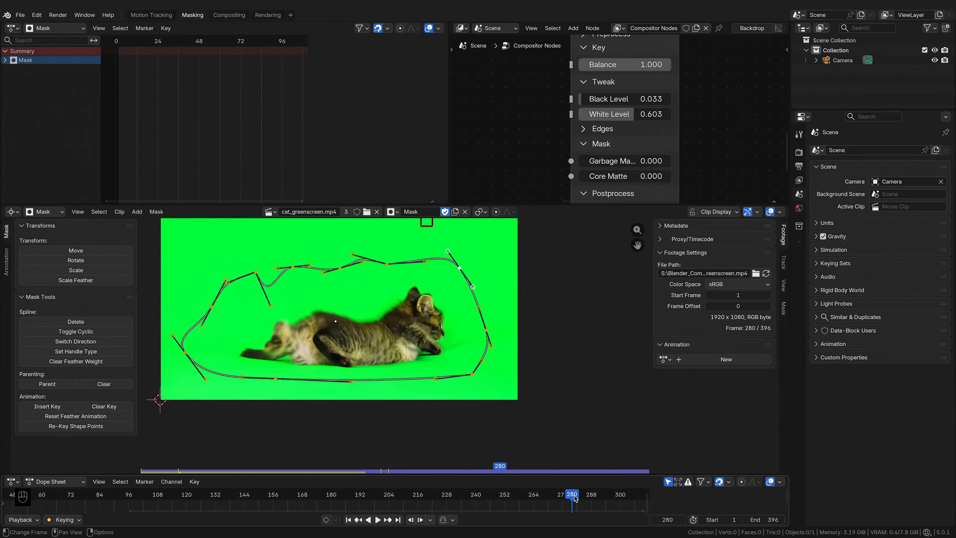
pyautogui.press('a')
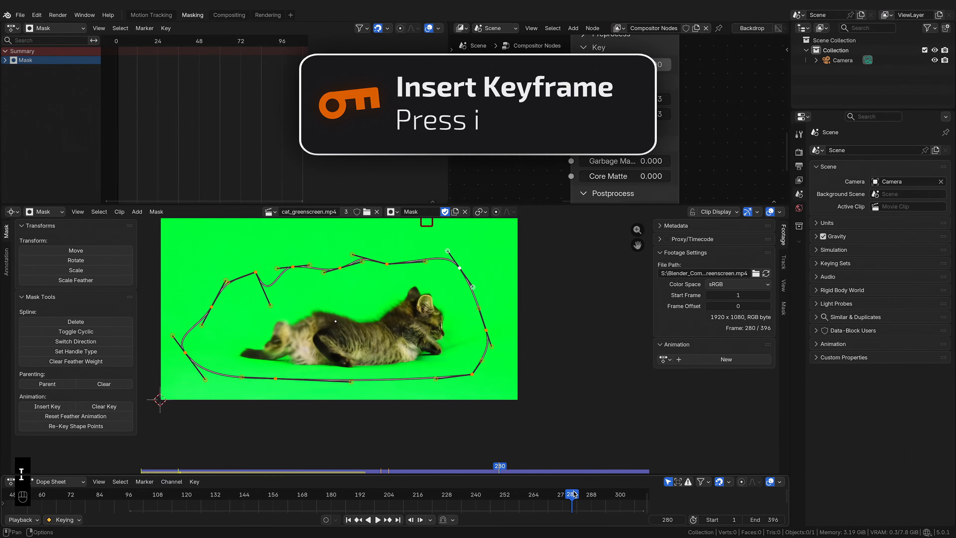
# Step: At frame 301, move the entire mask rightward to follow the cat leaving the frame
pyautogui.moveTo(572, 495); pyautogui.dragTo(623, 496)
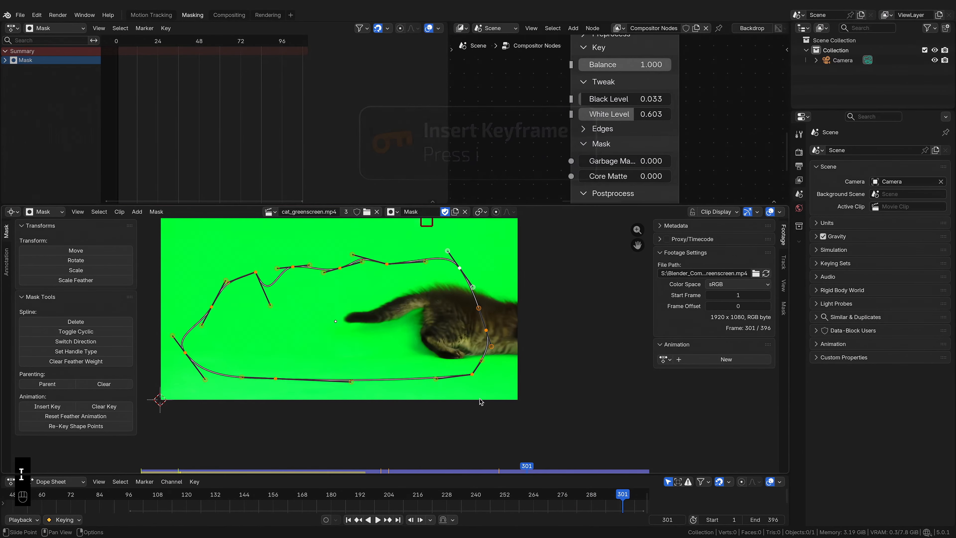
pyautogui.press('g')
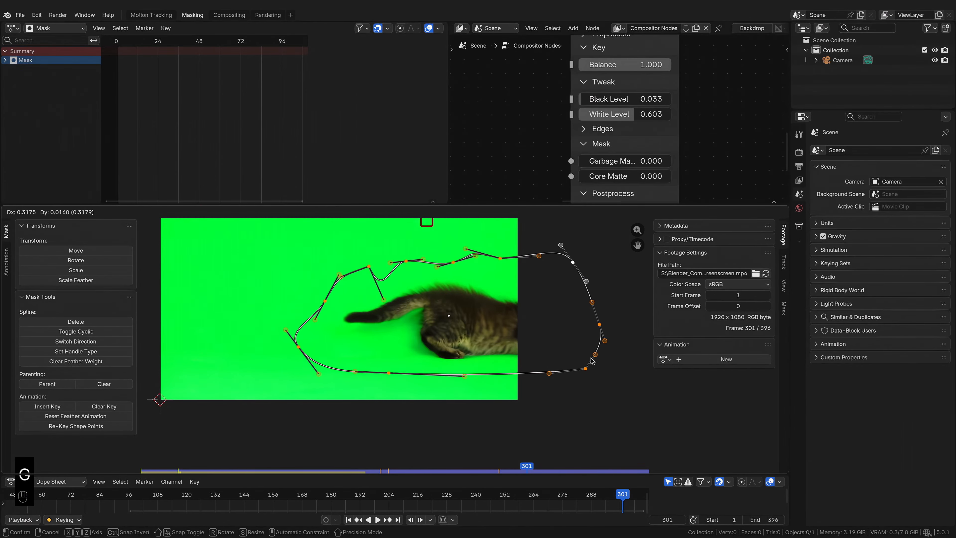
pyautogui.click(593, 361)
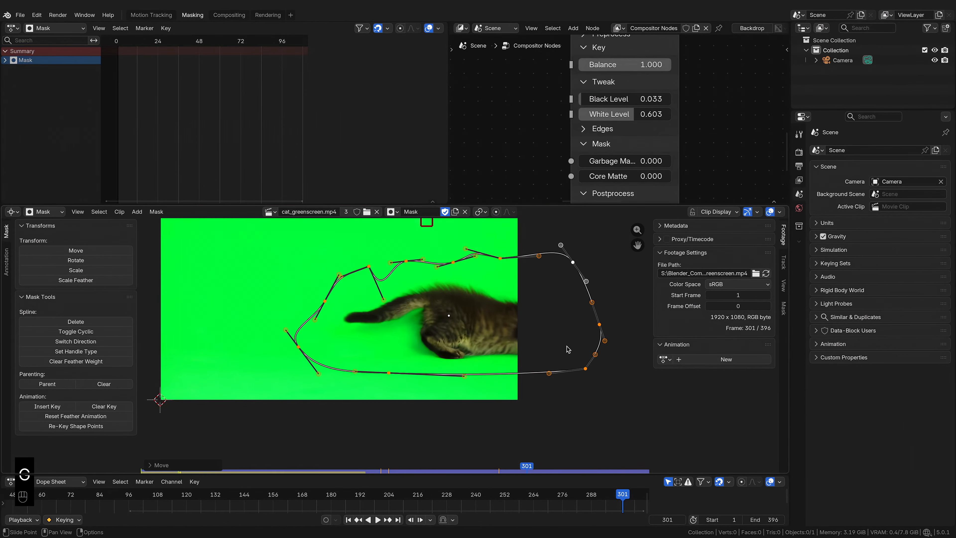
pyautogui.moveTo(623, 495); pyautogui.dragTo(642, 490)
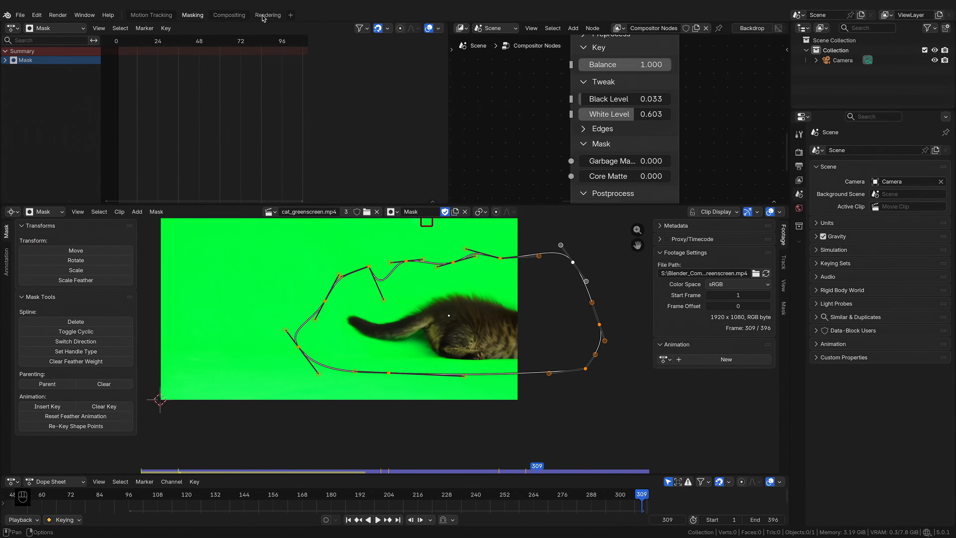
# Step: In the Compositing workspace, add a Mask node and assign it the Mask datablock
pyautogui.click(237, 16)
pyautogui.hotkey('shift', 'a')
pyautogui.write('mask')
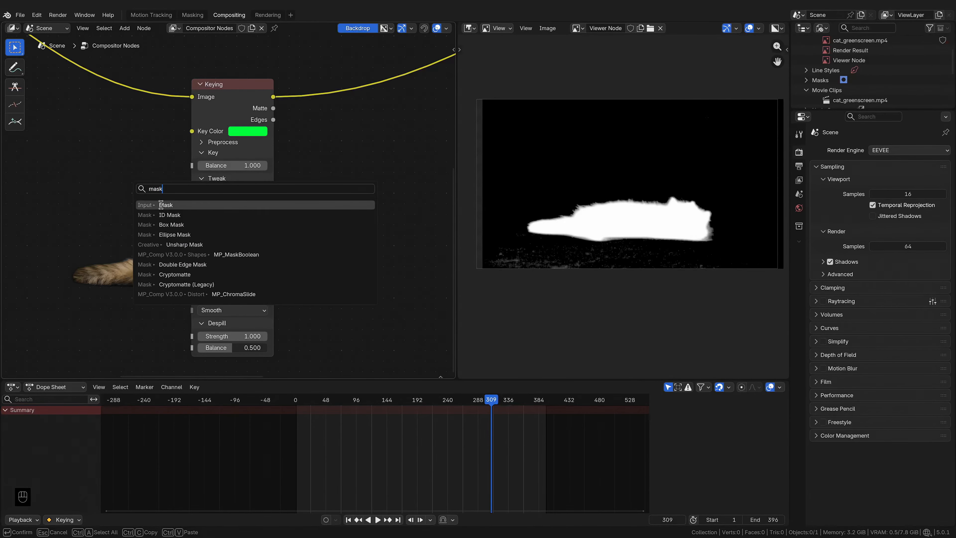
pyautogui.click(161, 204)
pyautogui.click(67, 235)
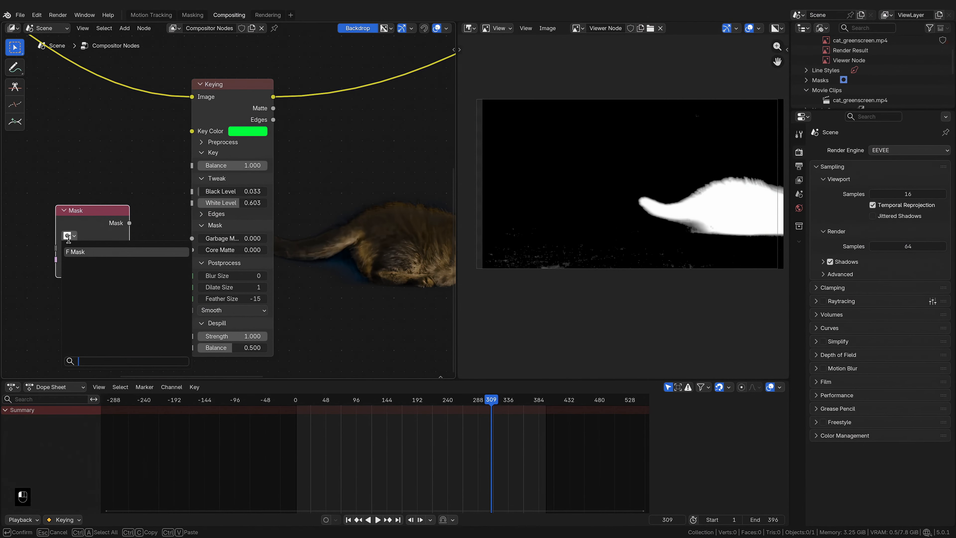
pyautogui.click(91, 252)
pyautogui.click(68, 235)
pyautogui.click(87, 252)
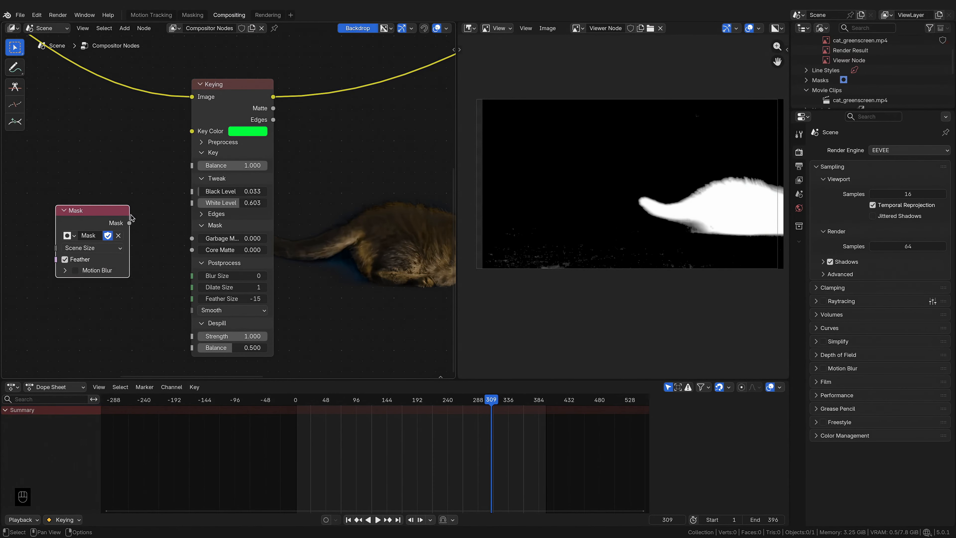
# Step: Connect the Mask node's output to the Keying node's Garbage Matte input and move the node aside
pyautogui.moveTo(129, 223); pyautogui.dragTo(199, 238)
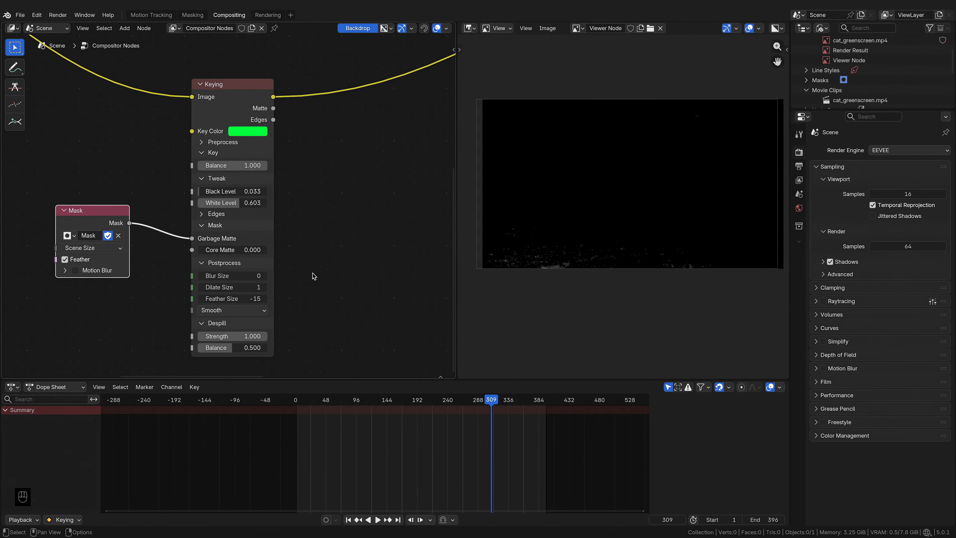
pyautogui.moveTo(87, 215); pyautogui.dragTo(29, 216)
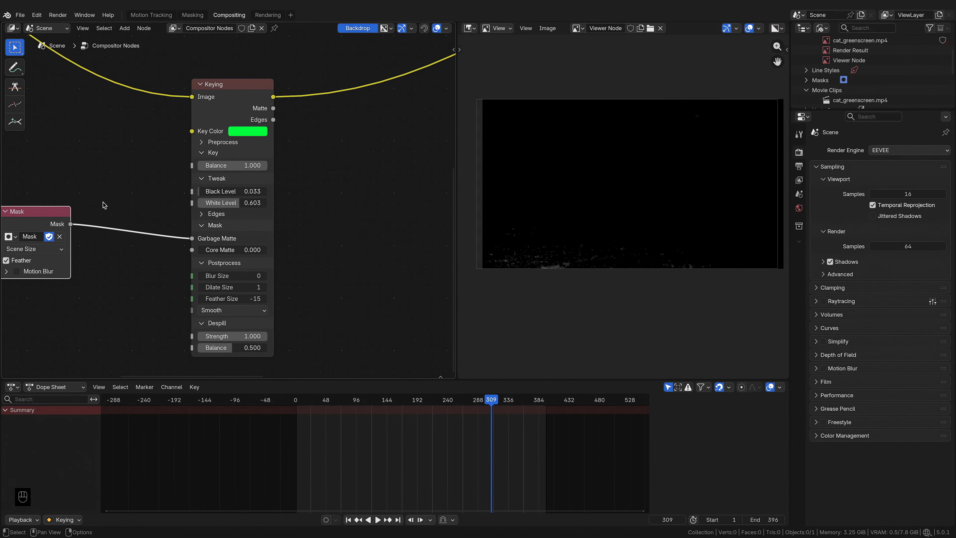
# Step: Insert an Invert Color node between the Mask node and the Keying node's Garbage Matte input
pyautogui.moveTo(138, 180); pyautogui.dragTo(193, 177, button='middle')
pyautogui.hotkey('shift', 'a')
pyautogui.write('invert')
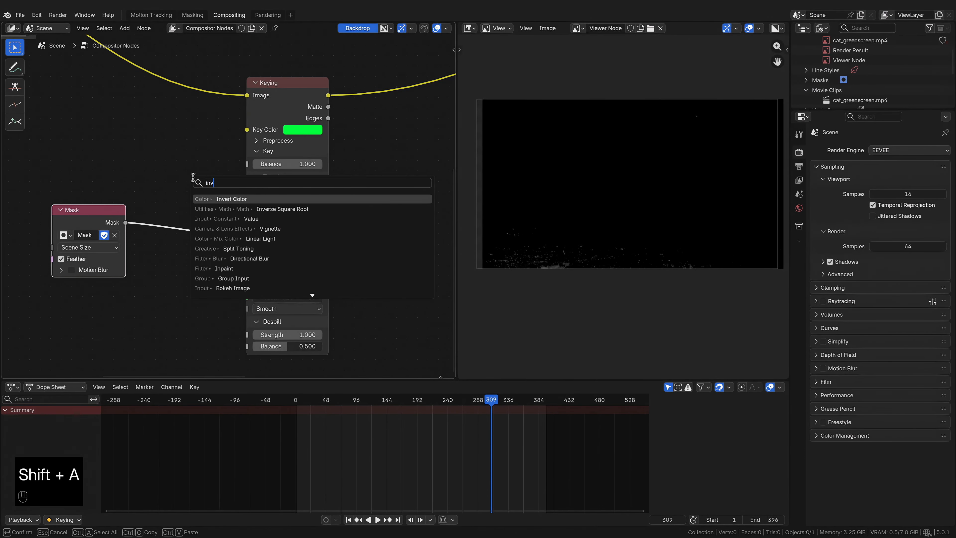
pyautogui.click(233, 198)
pyautogui.click(146, 194)
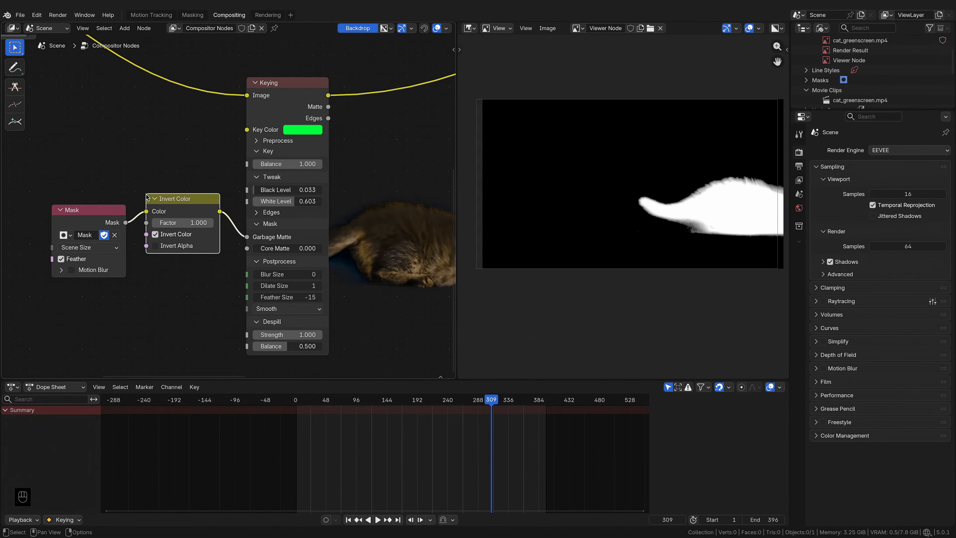
pyautogui.scroll(-3, 415, 223)
pyautogui.moveTo(409, 224); pyautogui.dragTo(302, 241, button='middle')
pyautogui.scroll(2, 378, 234)
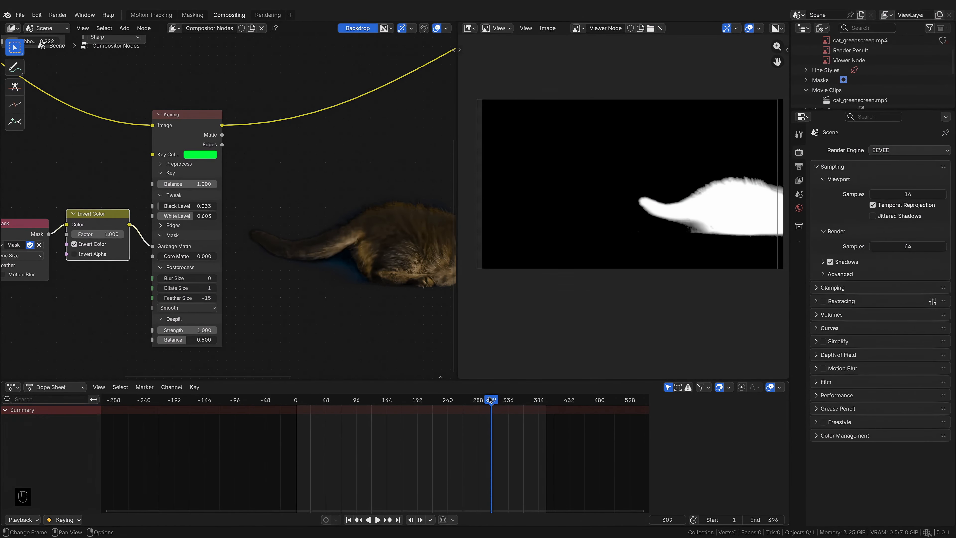
pyautogui.moveTo(490, 400); pyautogui.dragTo(327, 410)
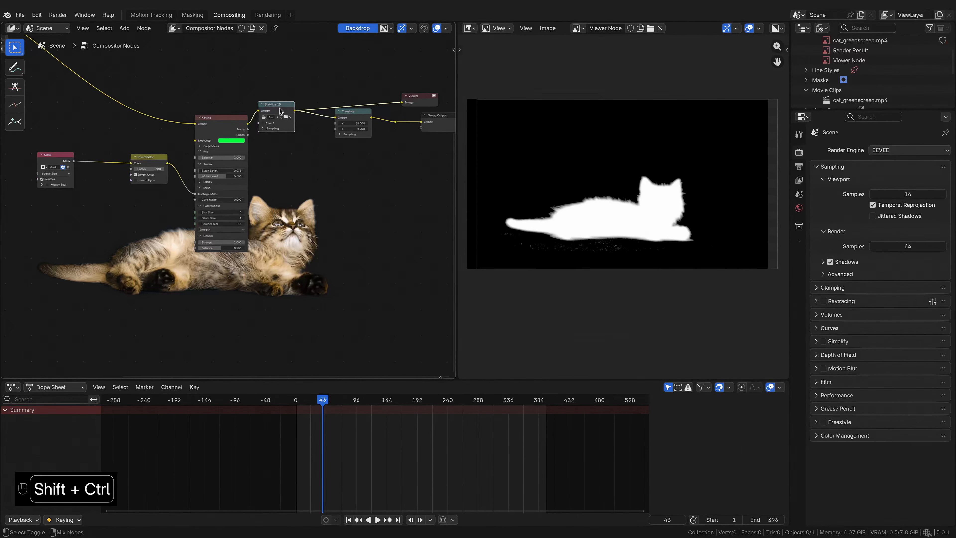
pyautogui.moveTo(421, 131); pyautogui.dragTo(390, 131, button='middle')
pyautogui.keyDown('ctrl'); pyautogui.keyDown('shift'); pyautogui.click(366, 120); pyautogui.keyUp('shift'); pyautogui.keyUp('ctrl')
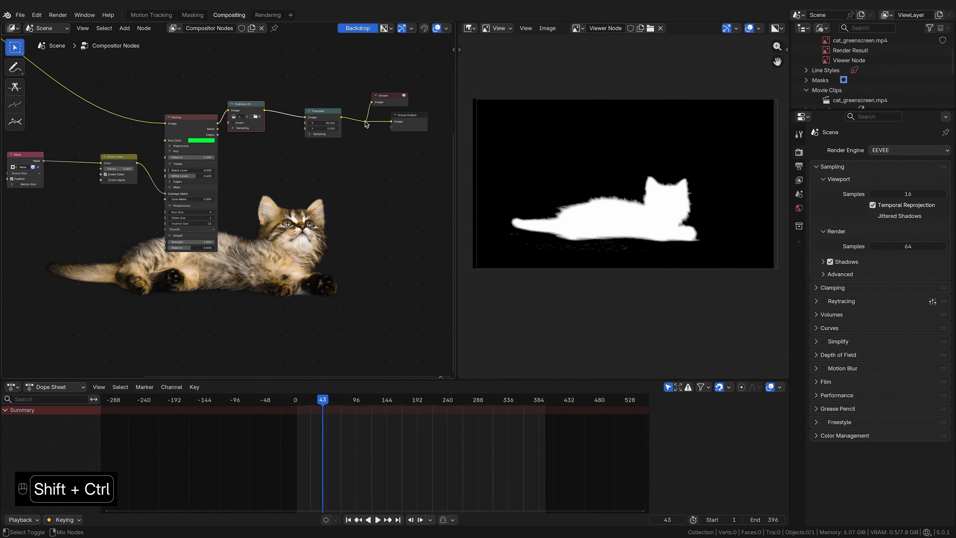
pyautogui.moveTo(328, 410)
pyautogui.mouseDown()
pyautogui.moveTo(353, 409)
pyautogui.moveTo(311, 408)
pyautogui.moveTo(340, 400)
pyautogui.mouseUp()
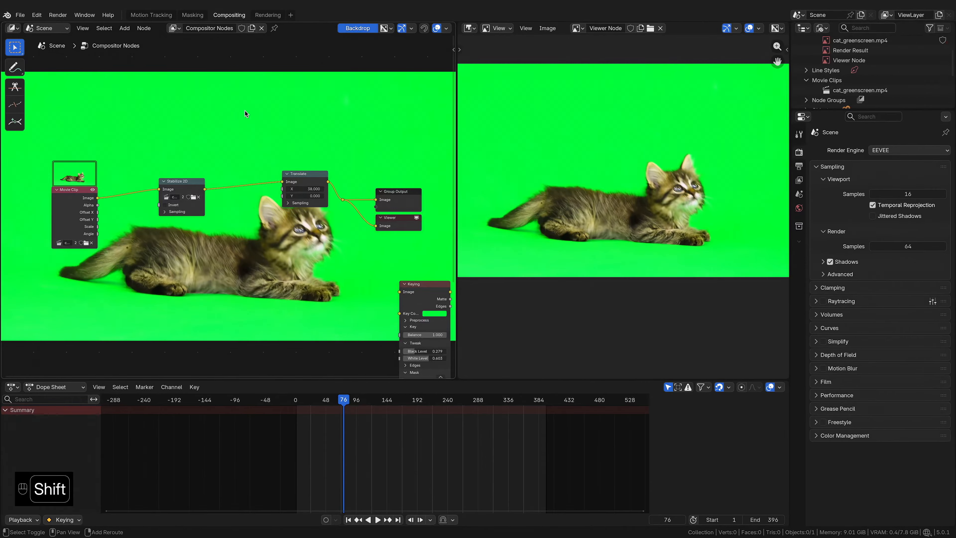
# Step: Add a Color Key node and insert it between the Stabilize 2D and Translate nodes
pyautogui.hotkey('shift', 'a')
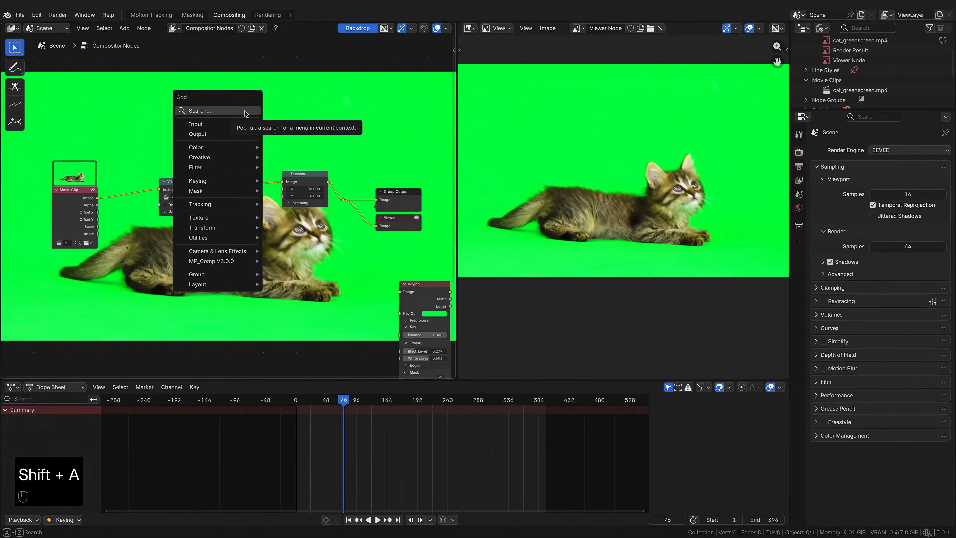
pyautogui.write('color key')
pyautogui.press('Return')
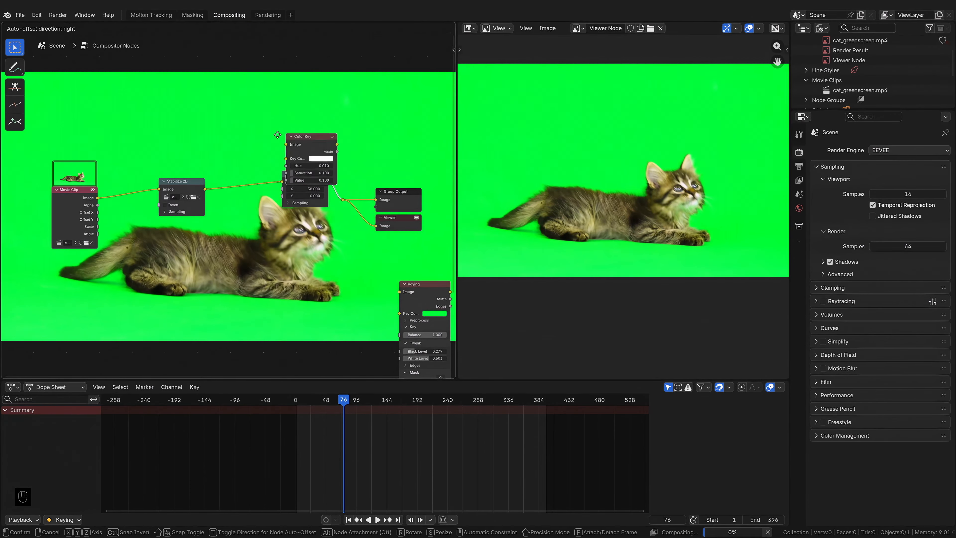
pyautogui.click(219, 171)
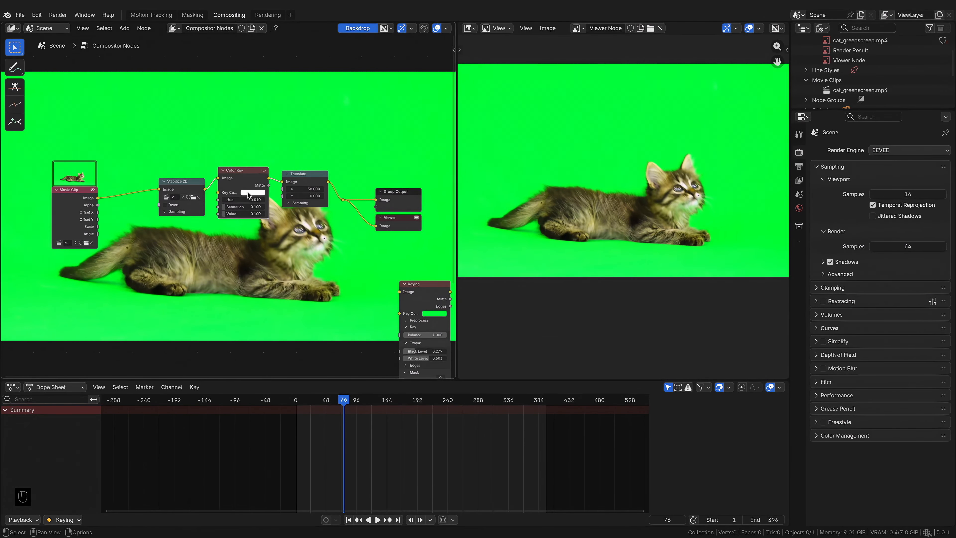
# Step: Sample the green background as the Color Key node's key color
pyautogui.click(249, 193)
pyautogui.click(300, 183)
pyautogui.click(308, 132)
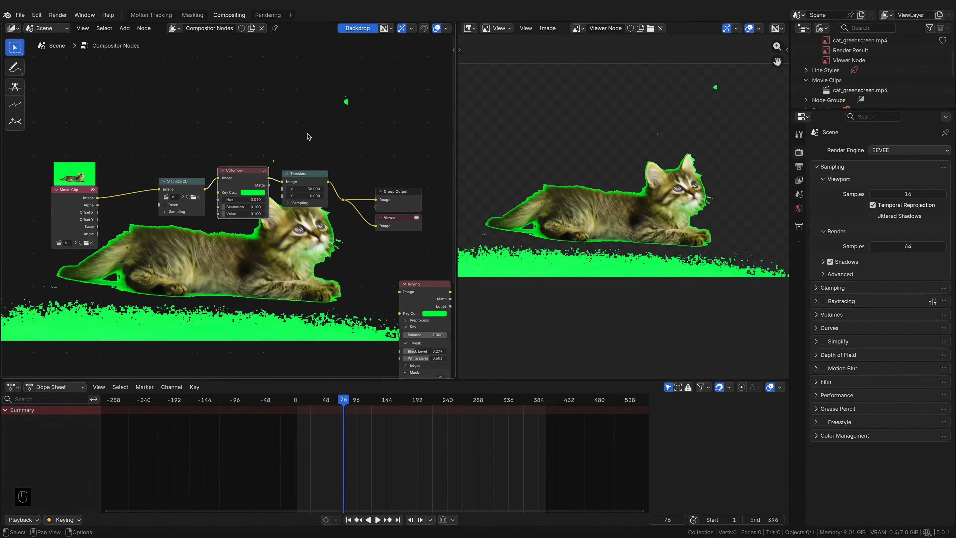
# Step: Adjust the Color Key node's Hue to about 0.139, Saturation 0.063 and Value 0.946
pyautogui.scroll(1, 252, 202)
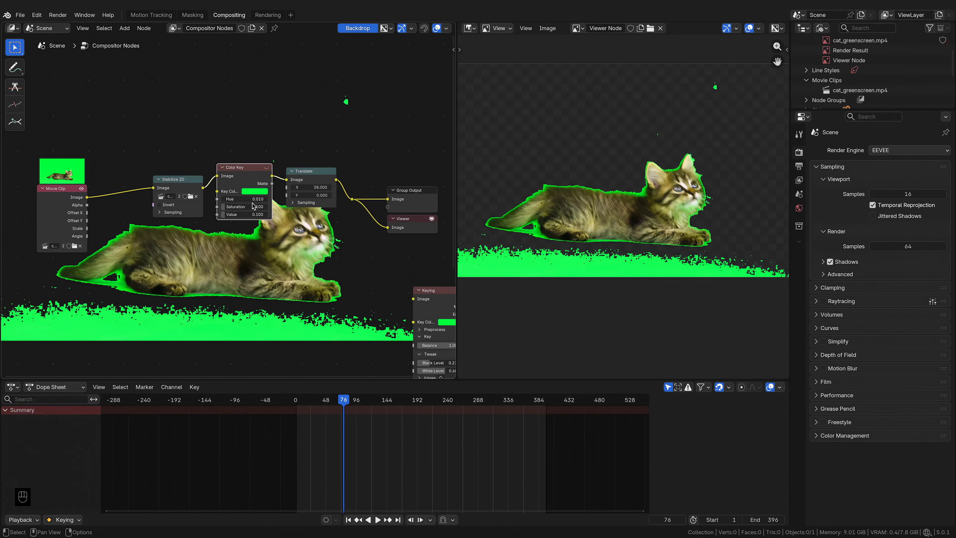
pyautogui.moveTo(243, 200)
pyautogui.mouseDown()
pyautogui.moveTo(279, 199)
pyautogui.moveTo(243, 199)
pyautogui.moveTo(245, 214)
pyautogui.moveTo(272, 214)
pyautogui.moveTo(255, 214)
pyautogui.moveTo(268, 207)
pyautogui.moveTo(242, 207)
pyautogui.moveTo(266, 215)
pyautogui.moveTo(245, 201)
pyautogui.mouseUp()
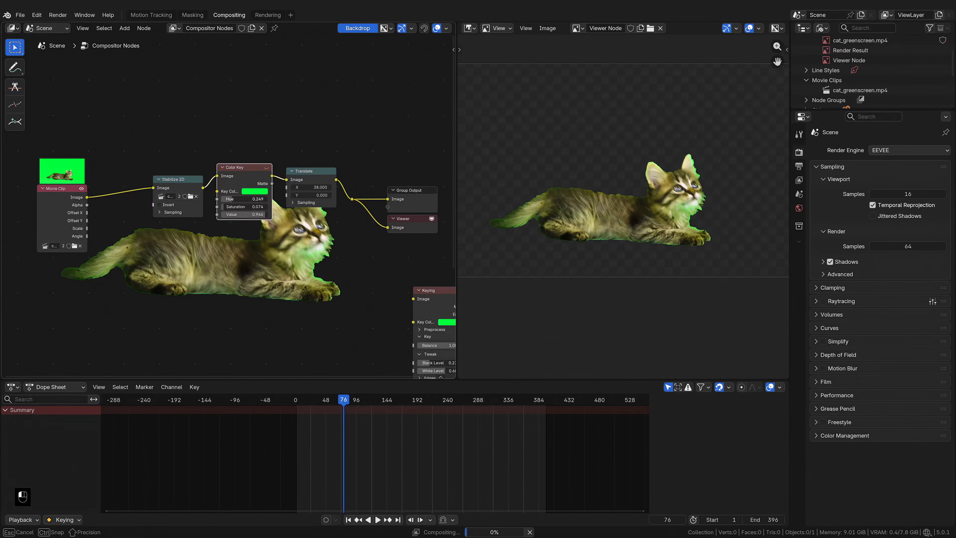
pyautogui.moveTo(244, 201); pyautogui.dragTo(232, 209)
pyautogui.moveTo(245, 207)
pyautogui.mouseDown()
pyautogui.moveTo(215, 199)
pyautogui.moveTo(228, 199)
pyautogui.mouseUp()
pyautogui.moveTo(293, 177); pyautogui.dragTo(236, 210, button='middle')
# Step: Move the Translate node further right in the node tree
pyautogui.scroll(-1, 235, 210)
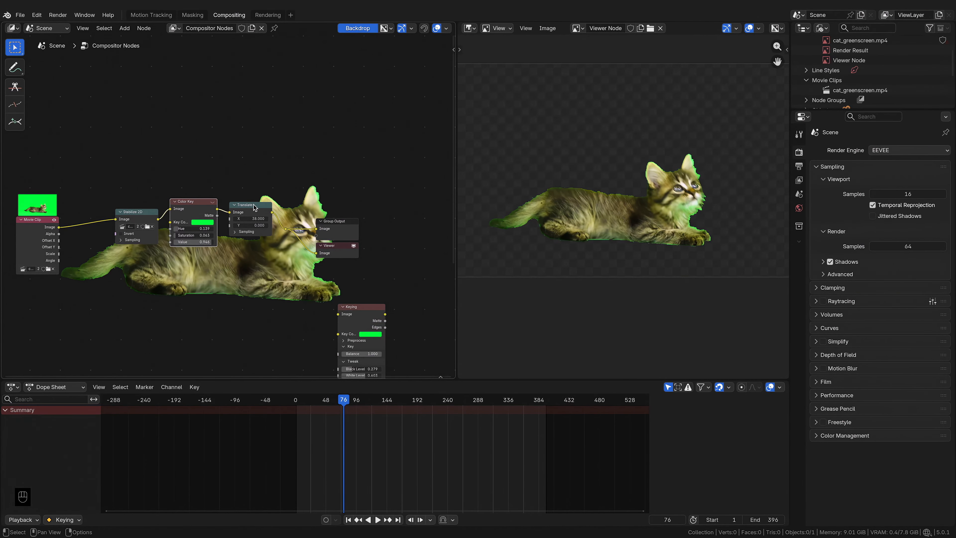
pyautogui.moveTo(231, 181); pyautogui.dragTo(337, 263)
pyautogui.press('g')
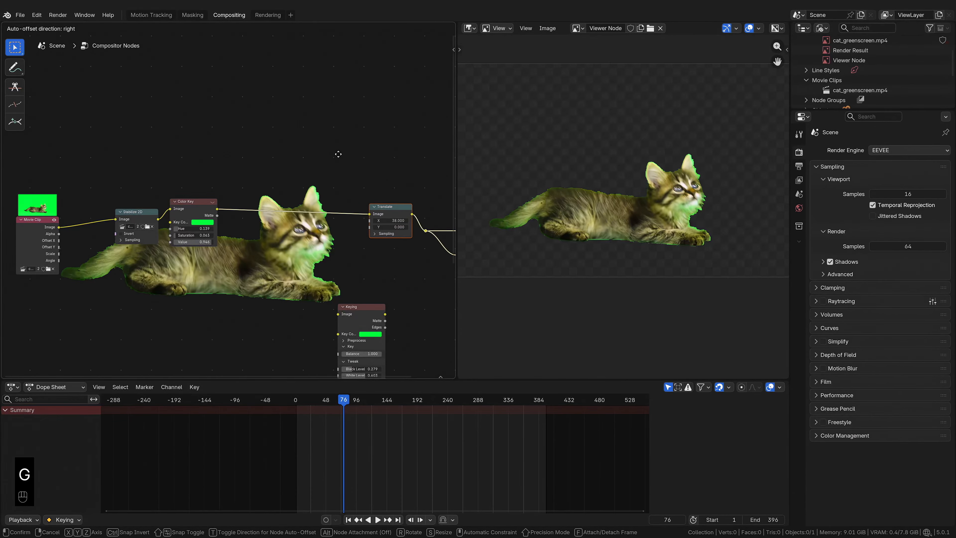
pyautogui.click(313, 155)
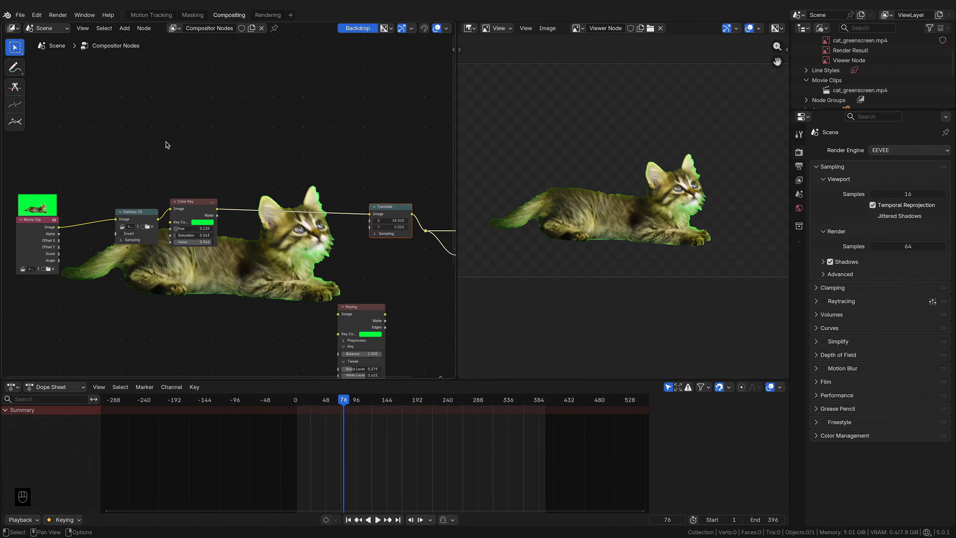
# Step: In the Motion Tracking workspace, add a new tracking object alongside Camera
pyautogui.click(157, 17)
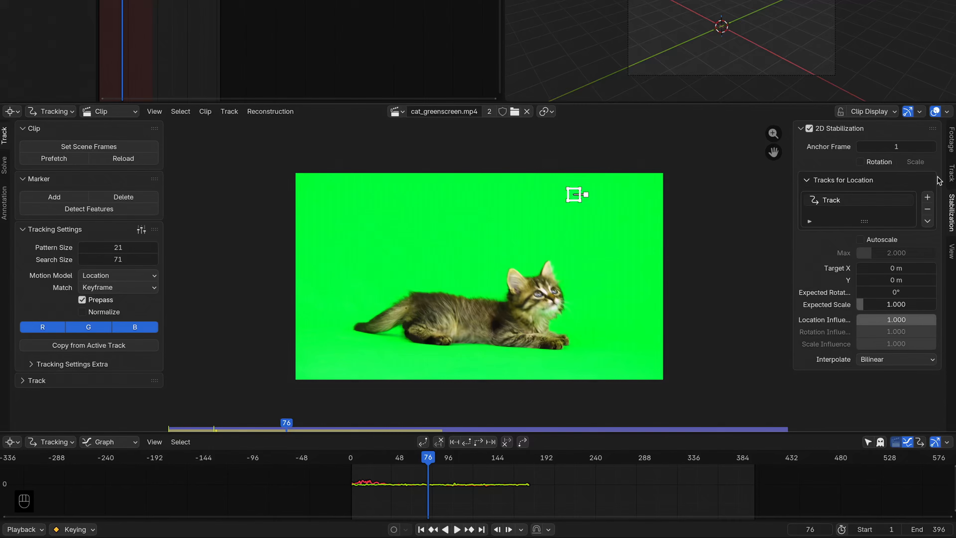
pyautogui.click(952, 173)
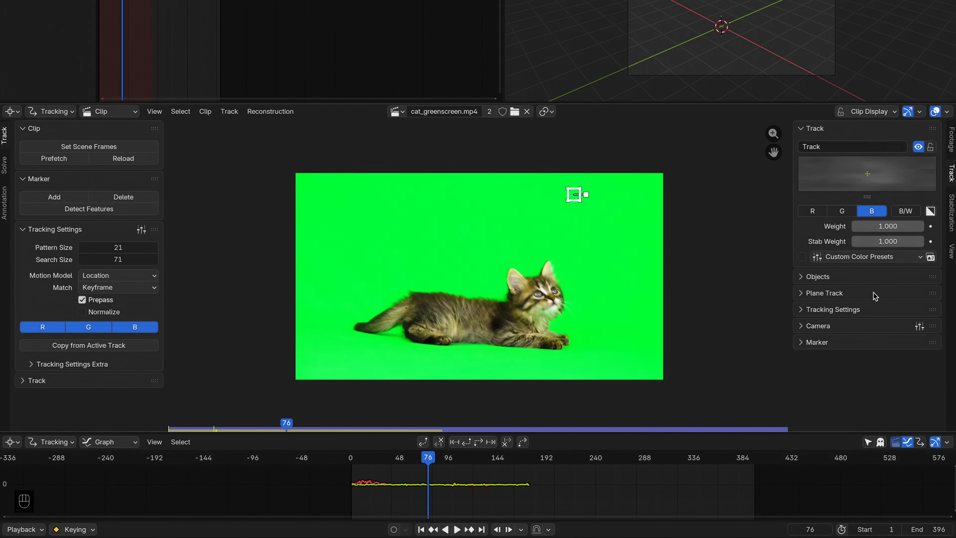
pyautogui.click(837, 277)
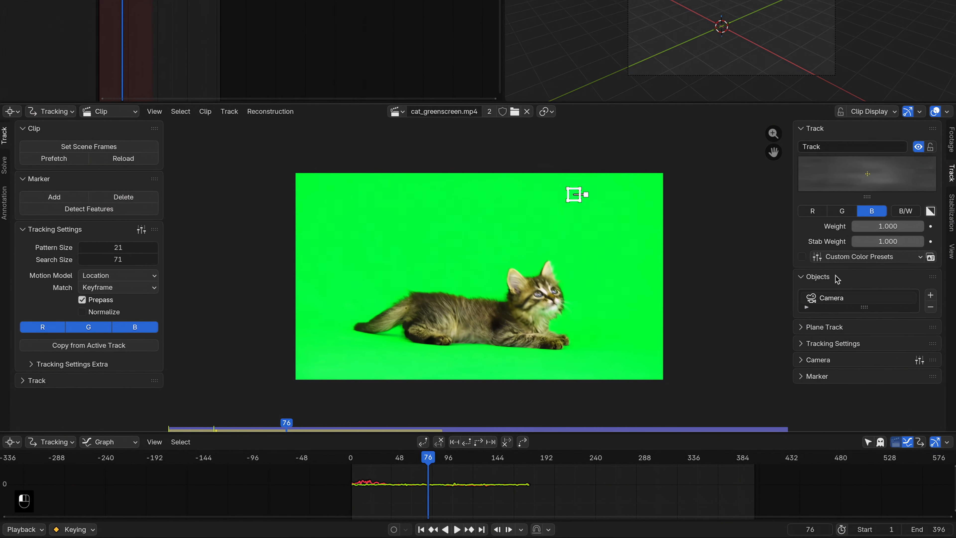
pyautogui.click(936, 296)
pyautogui.click(856, 203)
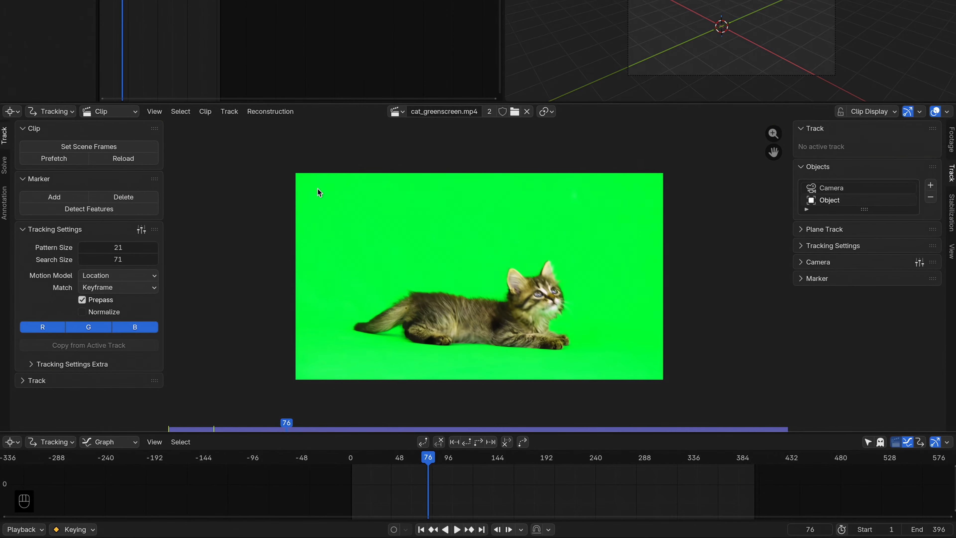
# Step: Add five markers on the green background: two near the top corners and three along the bottom
pyautogui.click(73, 199)
pyautogui.click(334, 202)
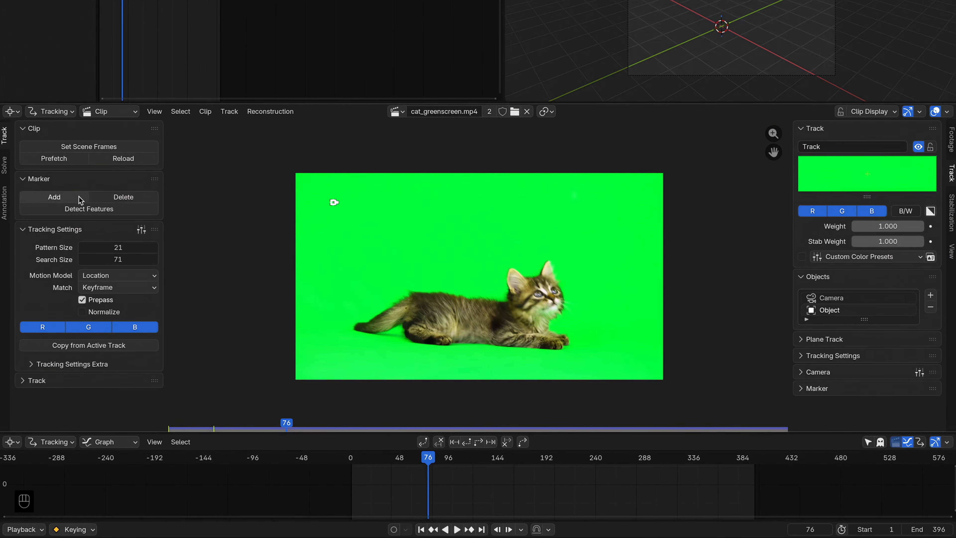
pyautogui.keyDown('ctrl'); pyautogui.click(622, 203); pyautogui.keyUp('ctrl')
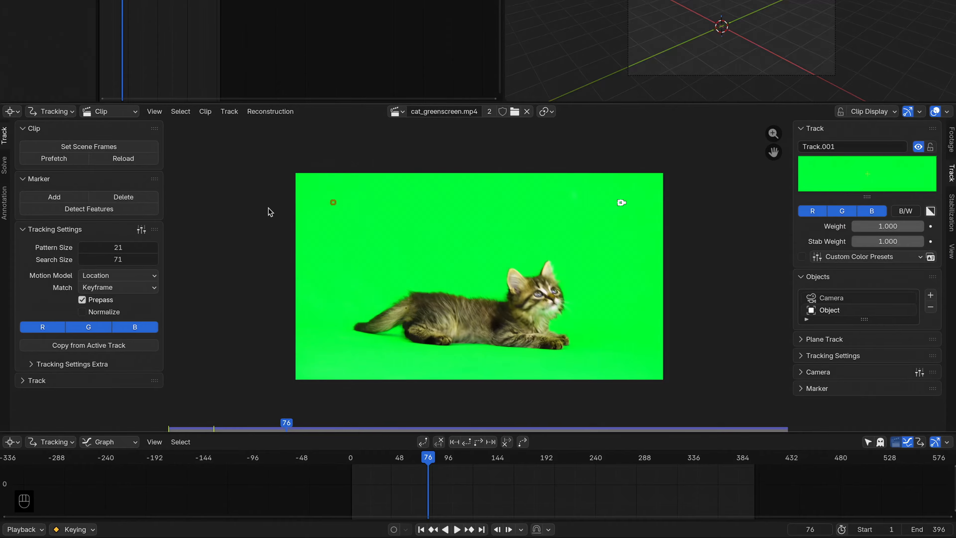
pyautogui.keyDown('ctrl'); pyautogui.click(351, 367); pyautogui.keyUp('ctrl')
pyautogui.click(65, 200)
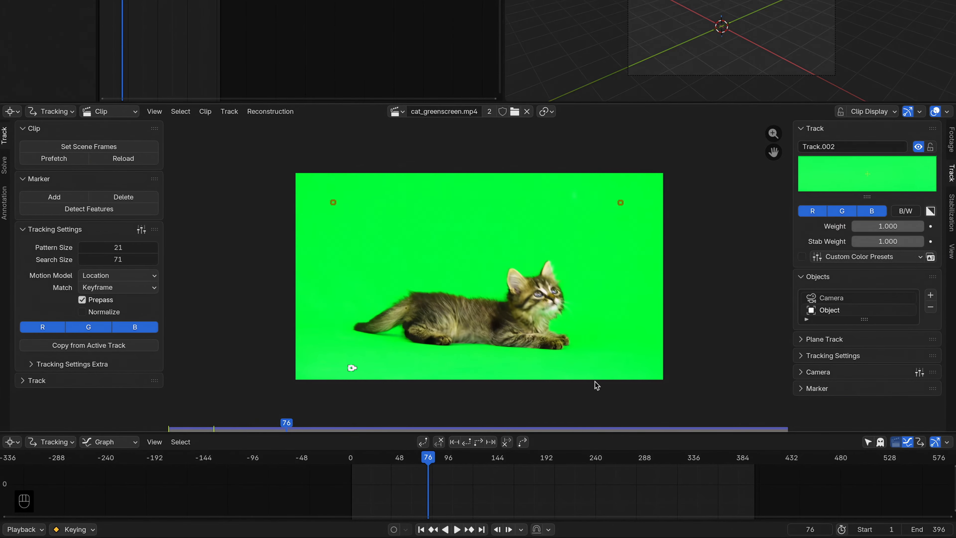
pyautogui.click(489, 368)
pyautogui.keyDown('ctrl'); pyautogui.click(627, 365); pyautogui.keyUp('ctrl')
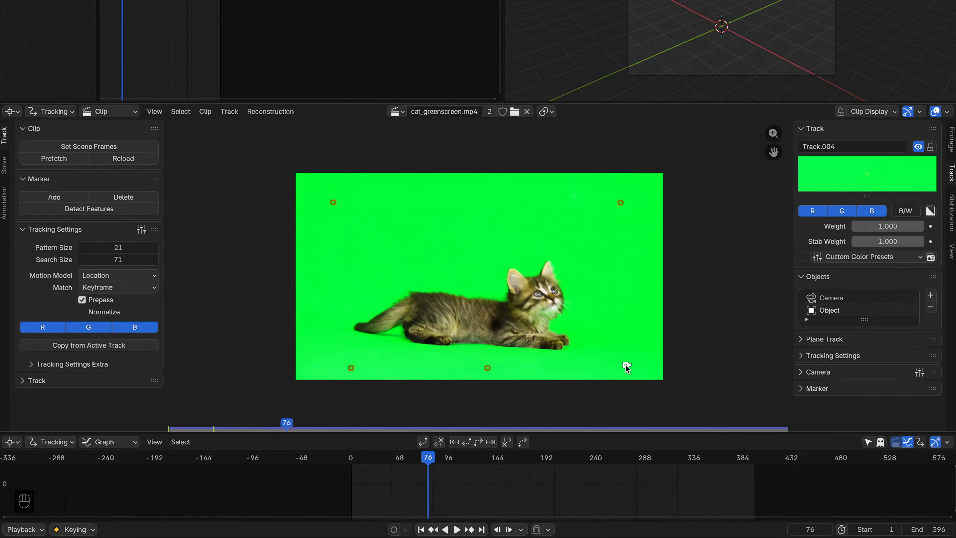
# Step: At frame 58, add another marker on the green background left of the cat
pyautogui.click(381, 461)
pyautogui.moveTo(381, 463)
pyautogui.mouseDown()
pyautogui.moveTo(363, 464)
pyautogui.moveTo(654, 463)
pyautogui.moveTo(354, 458)
pyautogui.moveTo(740, 448)
pyautogui.mouseUp()
pyautogui.keyDown('ctrl'); pyautogui.click(371, 275); pyautogui.keyUp('ctrl')
pyautogui.click(46, 196)
pyautogui.click(340, 307)
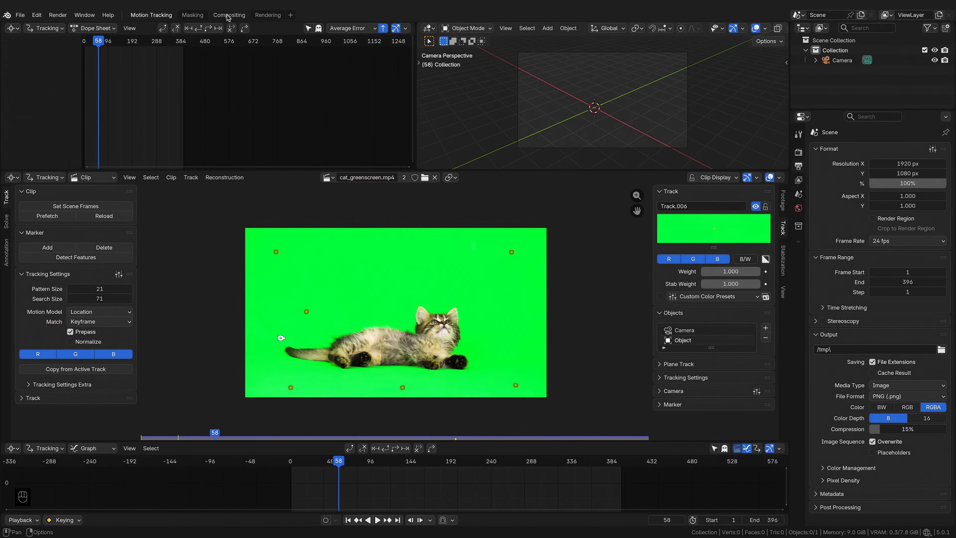
# Step: Back in Compositing, add a Keying Screen node to the tree
pyautogui.click(228, 15)
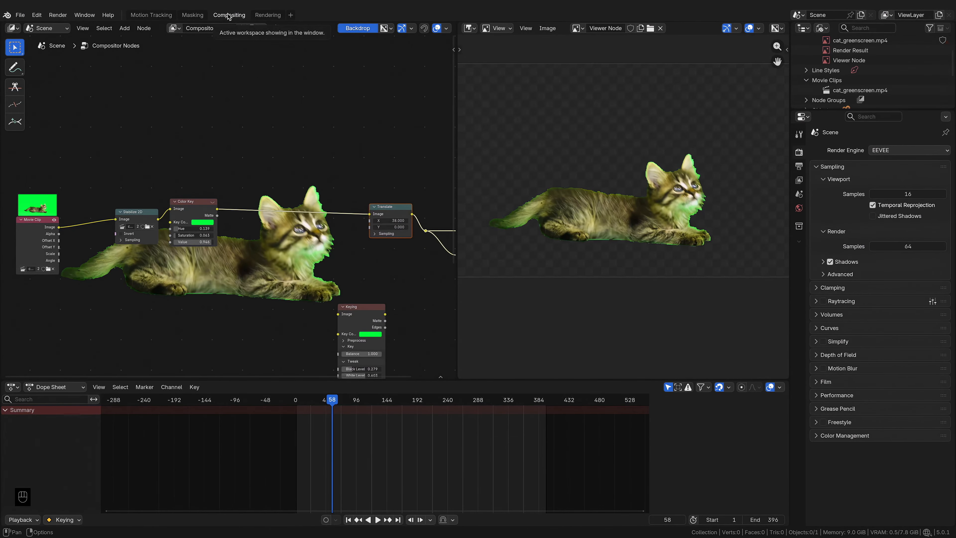
pyautogui.hotkey('shift', 'a')
pyautogui.write('keying')
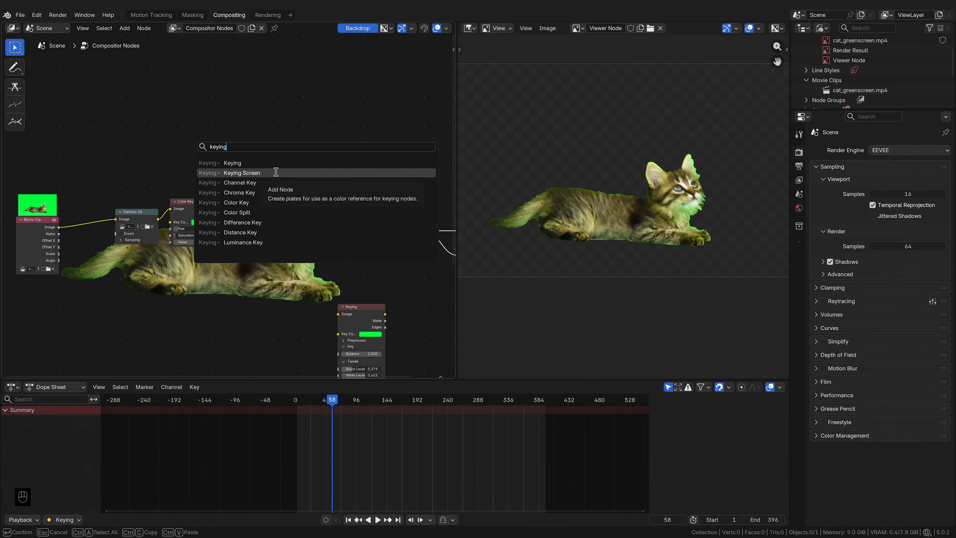
pyautogui.click(274, 169)
pyautogui.click(89, 257)
pyautogui.scroll(2, 89, 260)
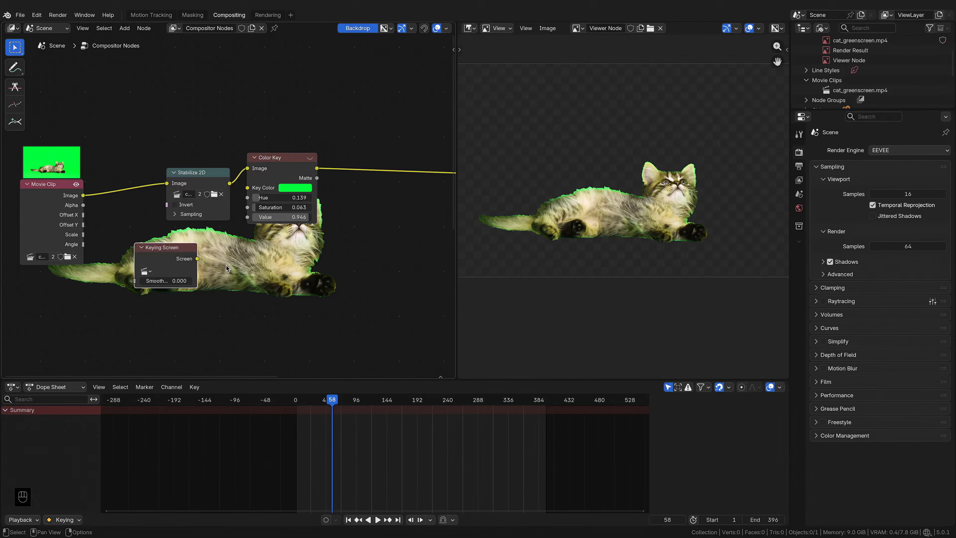
# Step: Assign the movie clip and the Object tracking object to the Keying Screen node
pyautogui.click(146, 271)
pyautogui.click(232, 285)
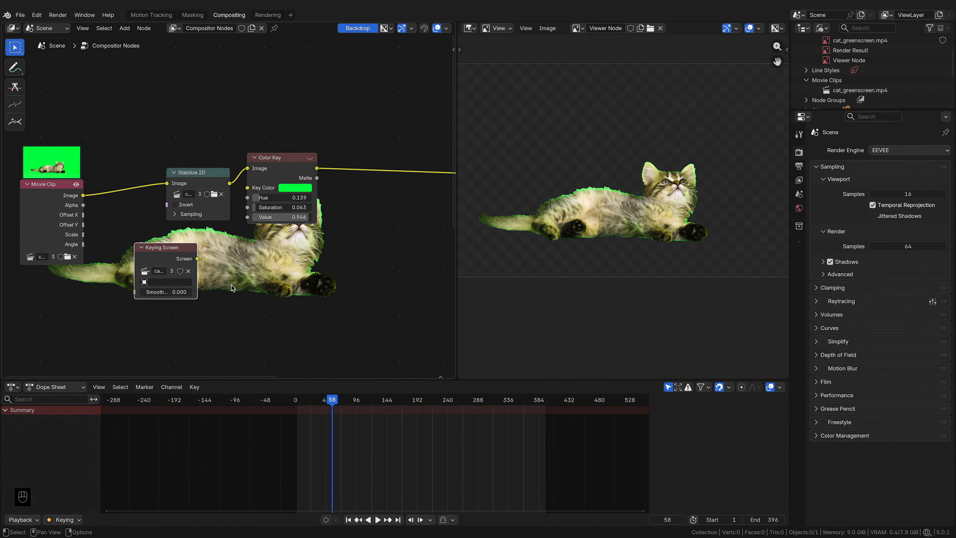
pyautogui.click(192, 282)
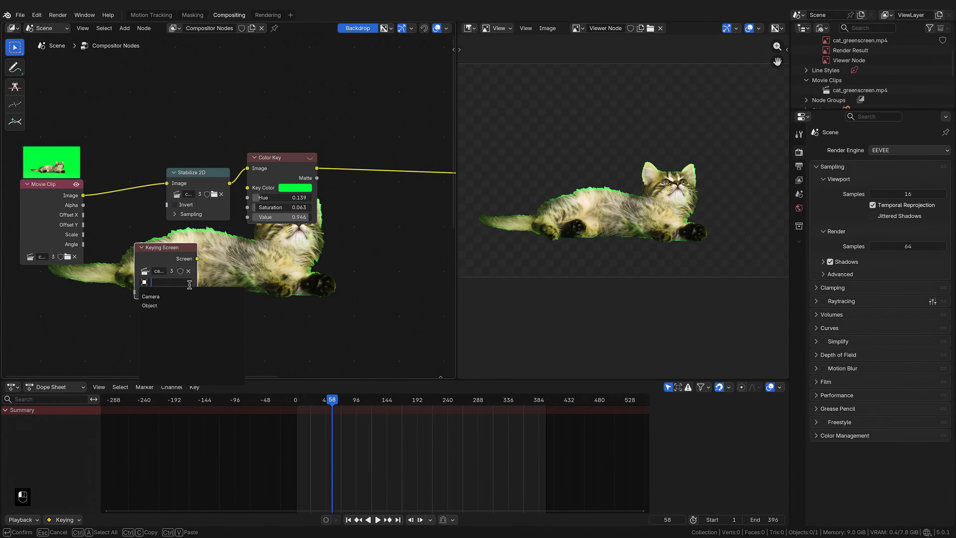
pyautogui.click(179, 305)
# Step: Connect the Keying Screen output to the Color Key node's Key Color input
pyautogui.moveTo(198, 259); pyautogui.dragTo(253, 191)
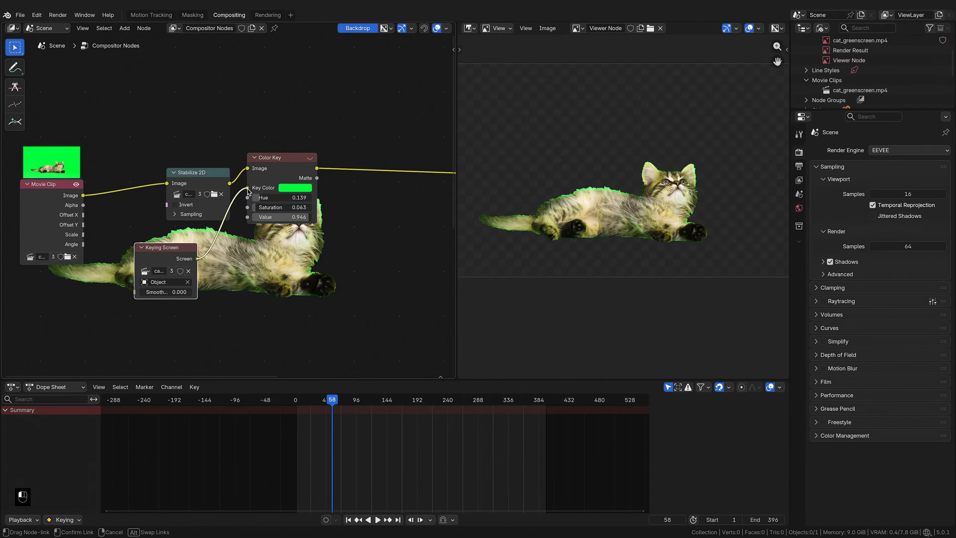
pyautogui.moveTo(249, 191); pyautogui.dragTo(248, 188)
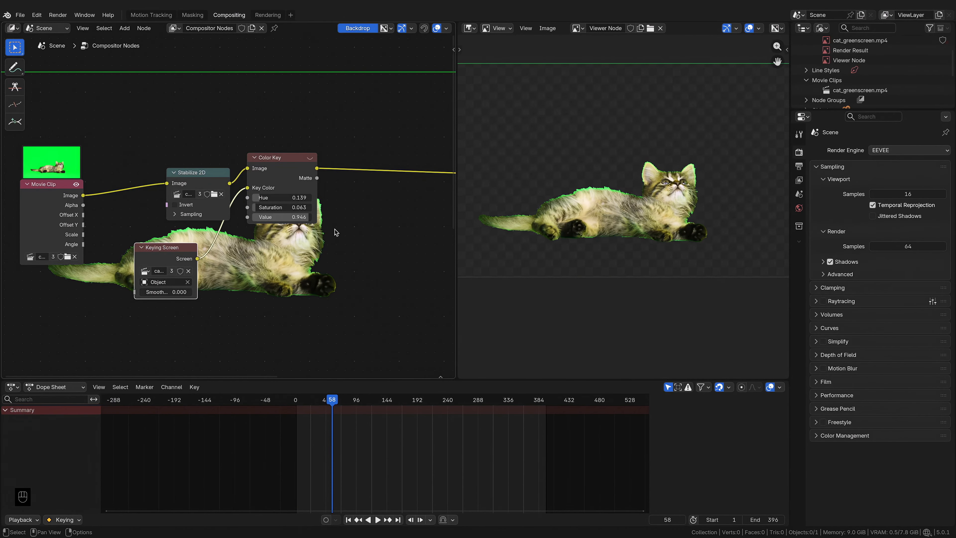
# Step: Move the Stabilize 2D node after the Color Key so the Movie Clip feeds the Color Key directly
pyautogui.moveTo(200, 183); pyautogui.dragTo(191, 151)
pyautogui.scroll(-2, 633, 207)
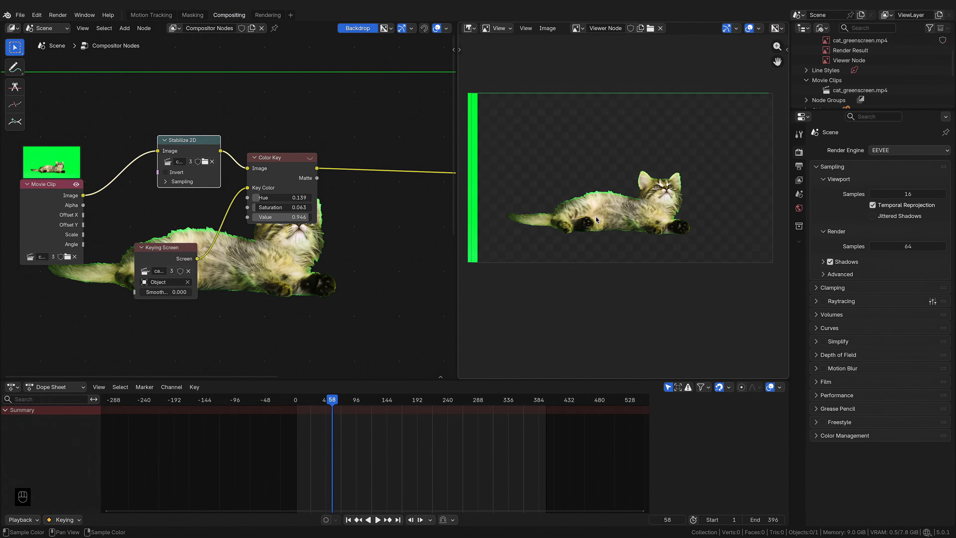
pyautogui.scroll(1, 625, 208)
pyautogui.press('x')
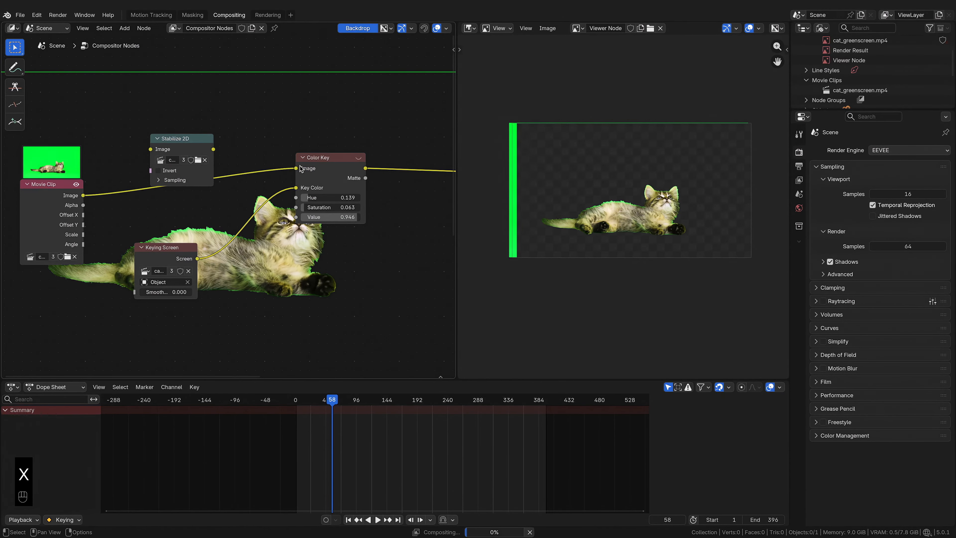
pyautogui.moveTo(196, 162); pyautogui.dragTo(135, 161, button='middle')
pyautogui.moveTo(111, 145); pyautogui.dragTo(406, 159)
pyautogui.moveTo(406, 159); pyautogui.dragTo(393, 157)
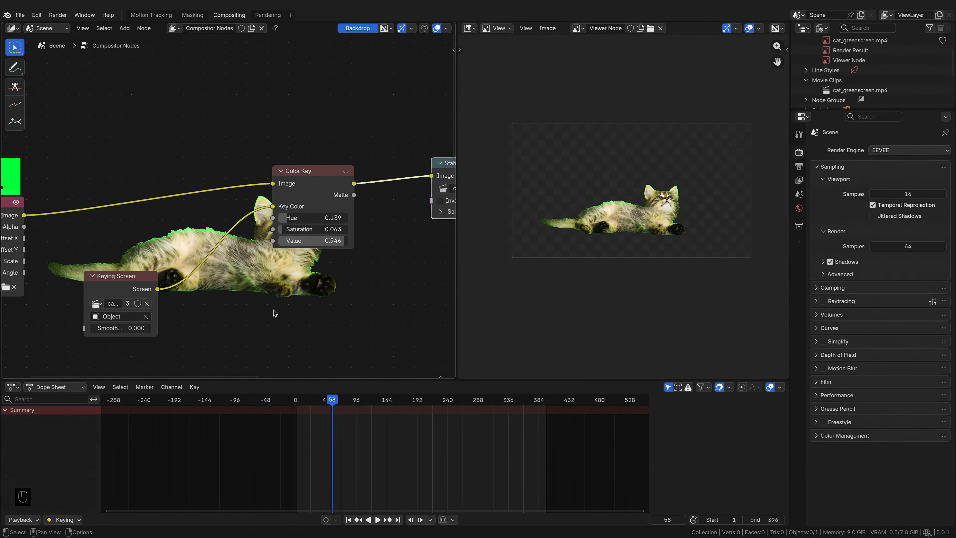
# Step: Set the Keying Screen smoothness to about 0.863 and the Color Key to Hue 0.084, Saturation 0.071, Value 0.784
pyautogui.moveTo(152, 328); pyautogui.dragTo(171, 328)
pyautogui.moveTo(320, 218)
pyautogui.mouseDown()
pyautogui.moveTo(311, 217)
pyautogui.moveTo(326, 229)
pyautogui.mouseUp()
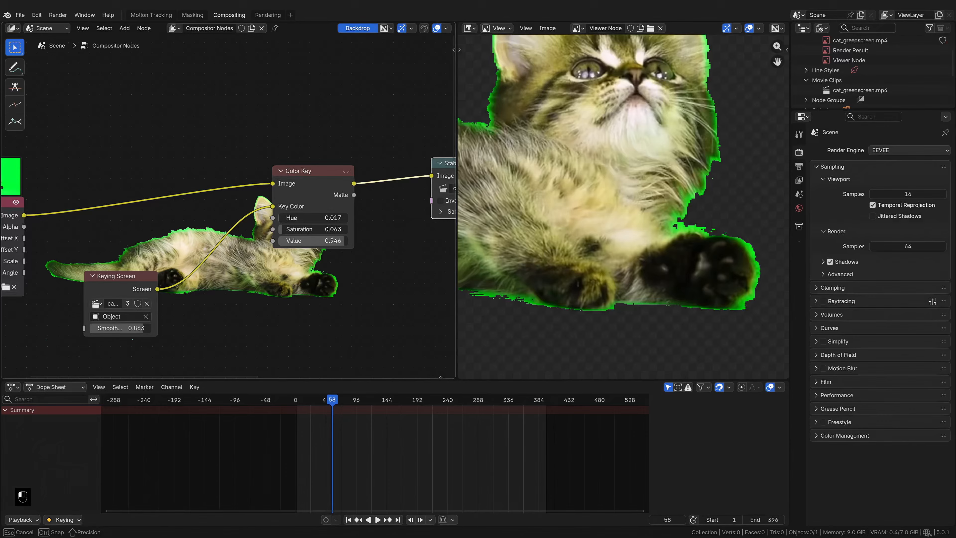
pyautogui.moveTo(320, 241); pyautogui.dragTo(317, 240)
pyautogui.moveTo(318, 217); pyautogui.dragTo(301, 241)
pyautogui.moveTo(303, 230); pyautogui.dragTo(299, 230)
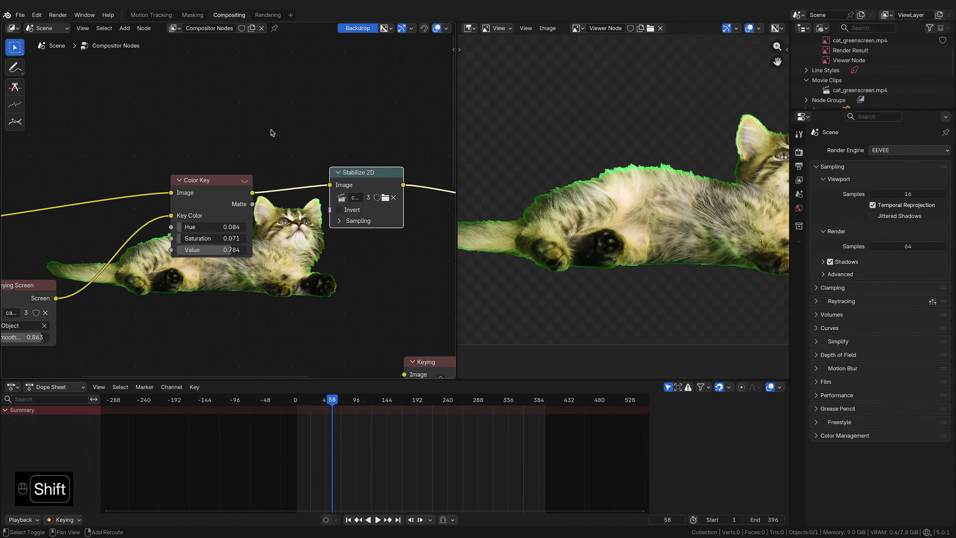
# Step: Insert a Color Spill node between the Color Key and Stabilize 2D nodes
pyautogui.hotkey('shift', 'a')
pyautogui.write('spill')
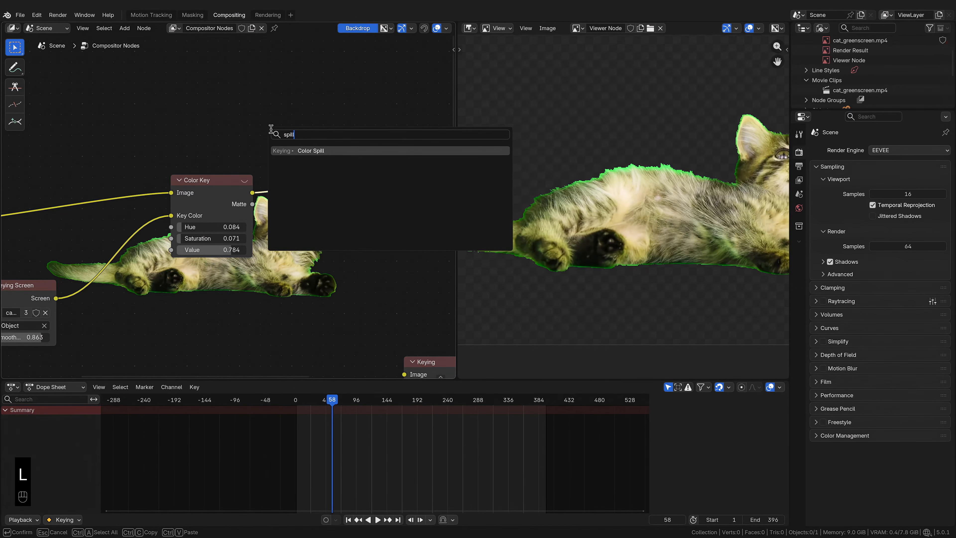
pyautogui.click(311, 150)
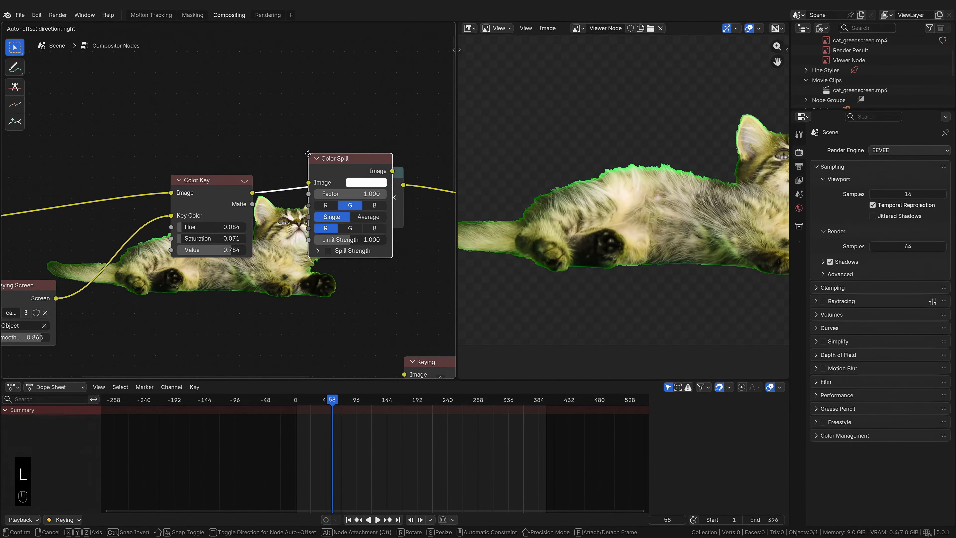
pyautogui.click(237, 136)
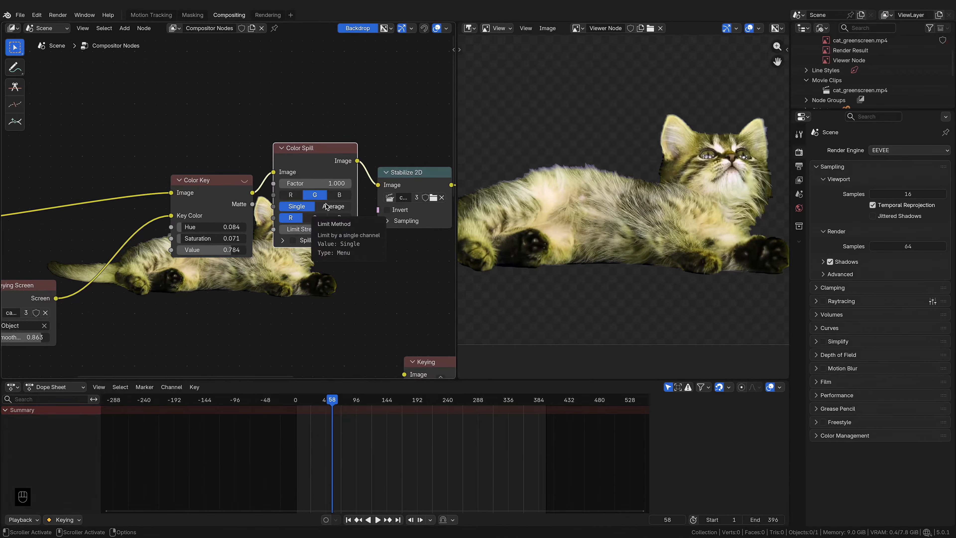
# Step: Set the Color Spill limit channel to R and its limit method to Average
pyautogui.click(339, 218)
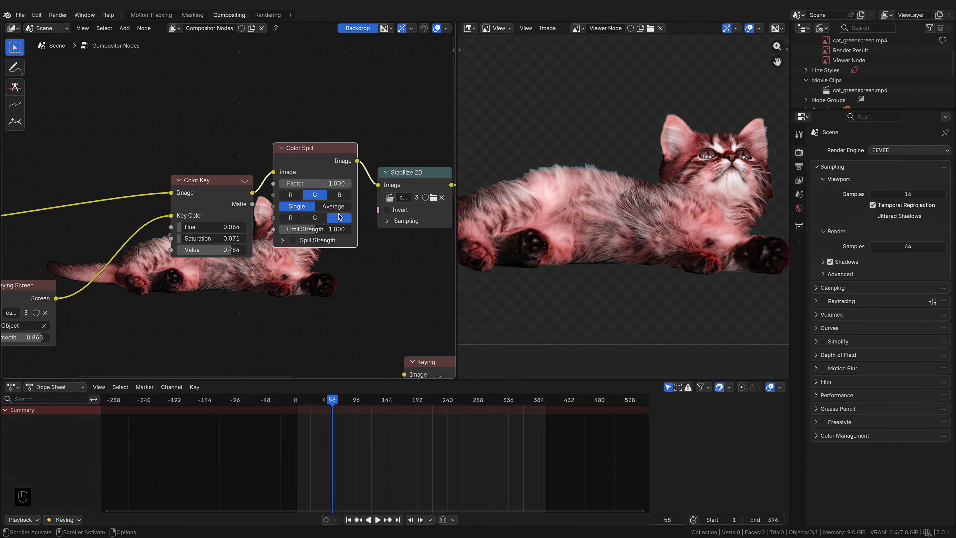
pyautogui.click(315, 218)
pyautogui.click(291, 220)
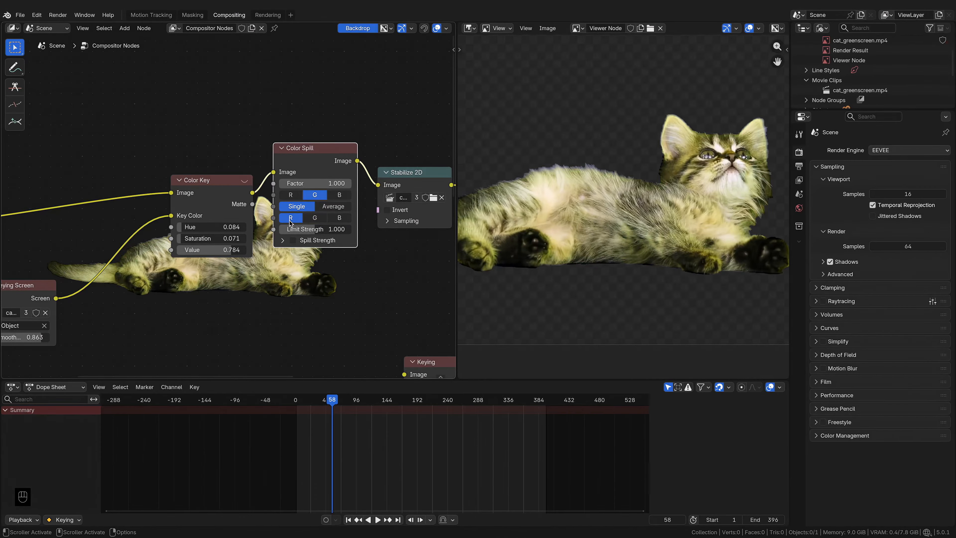
pyautogui.click(334, 206)
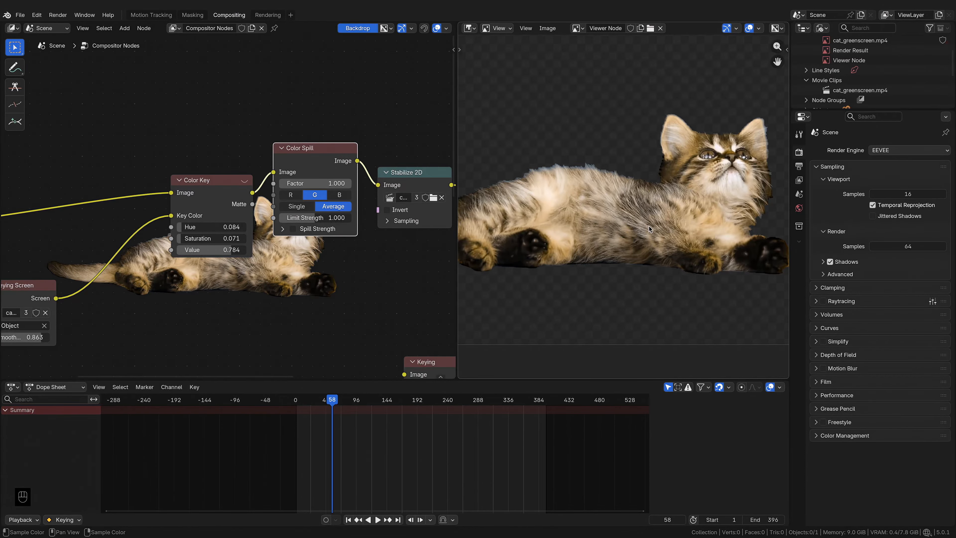
# Step: Zoom and pan the viewer to inspect the keyed cat's edges closely
pyautogui.scroll(-1, 617, 225)
pyautogui.moveTo(578, 237); pyautogui.dragTo(683, 212, button='middle')
pyautogui.scroll(2, 640, 213)
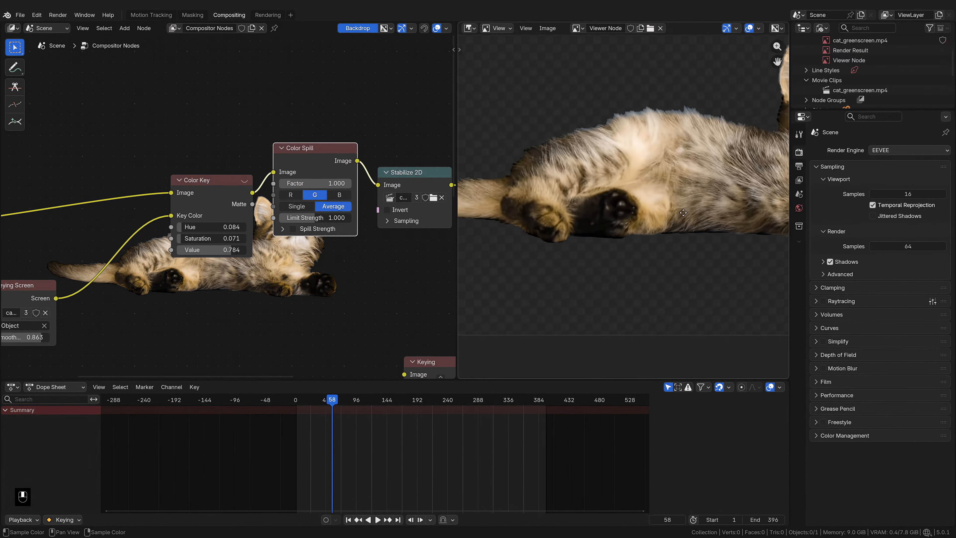
pyautogui.scroll(6, 618, 202)
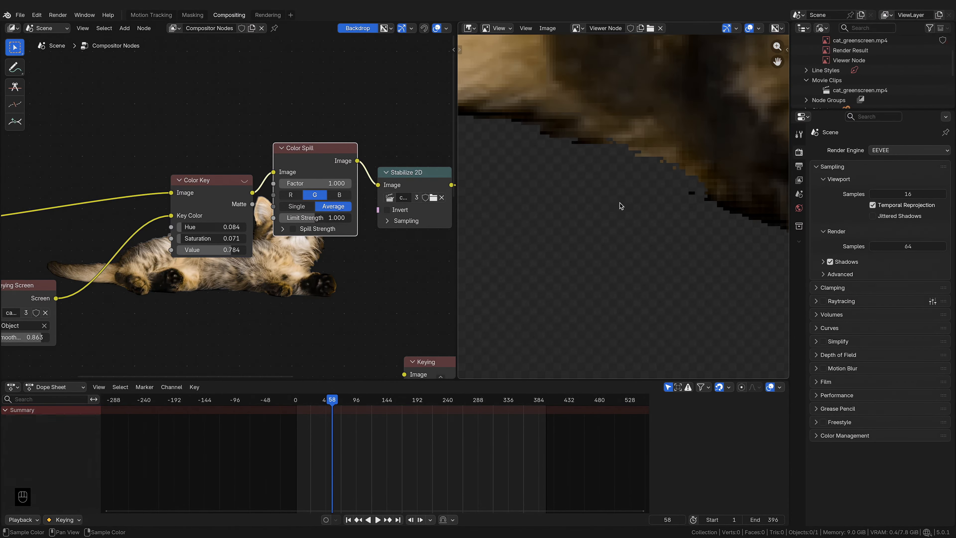
pyautogui.scroll(-3, 562, 203)
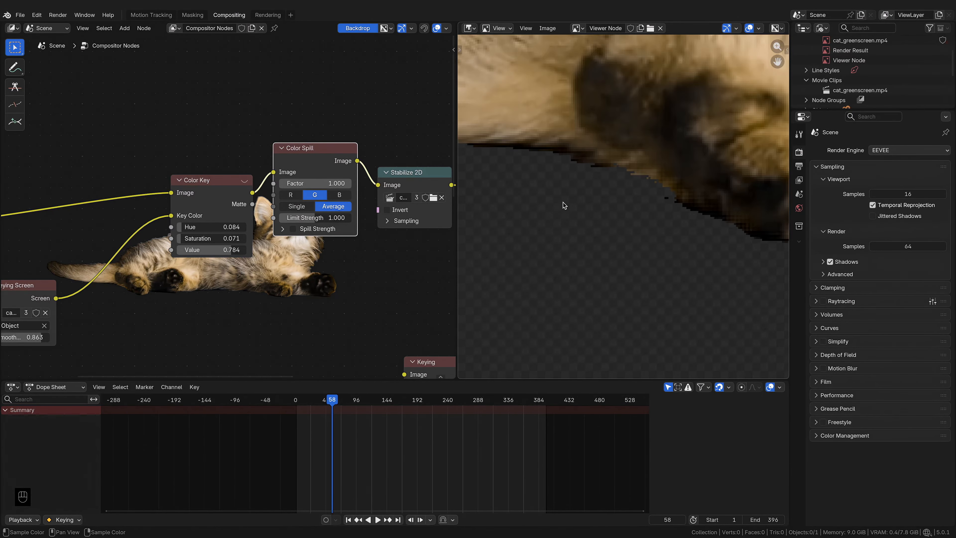
pyautogui.scroll(-2, 564, 202)
pyautogui.moveTo(563, 202); pyautogui.dragTo(665, 245, button='middle')
pyautogui.scroll(3, 663, 237)
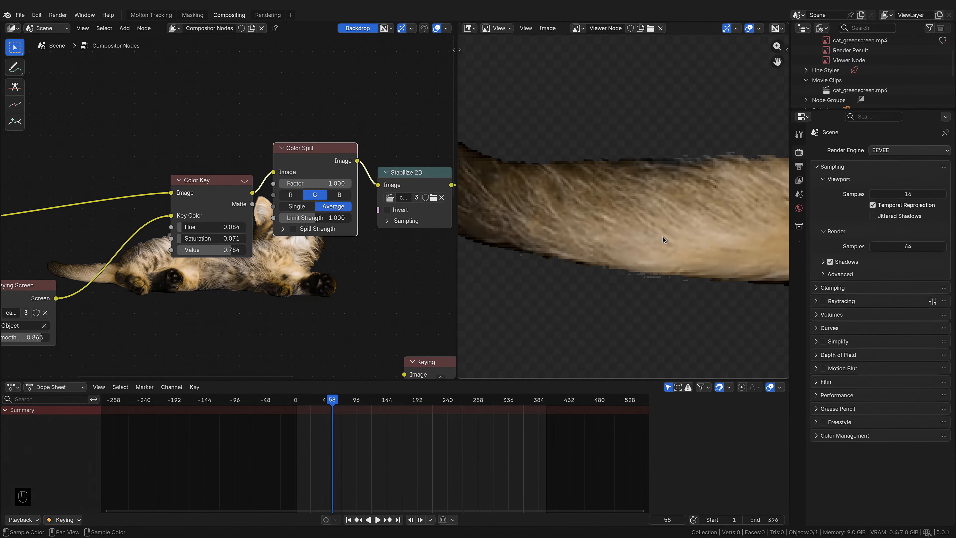
pyautogui.scroll(-2, 662, 236)
pyautogui.moveTo(768, 241); pyautogui.dragTo(599, 245, button='middle')
pyautogui.scroll(2, 598, 243)
pyautogui.moveTo(602, 211); pyautogui.dragTo(589, 262, button='middle')
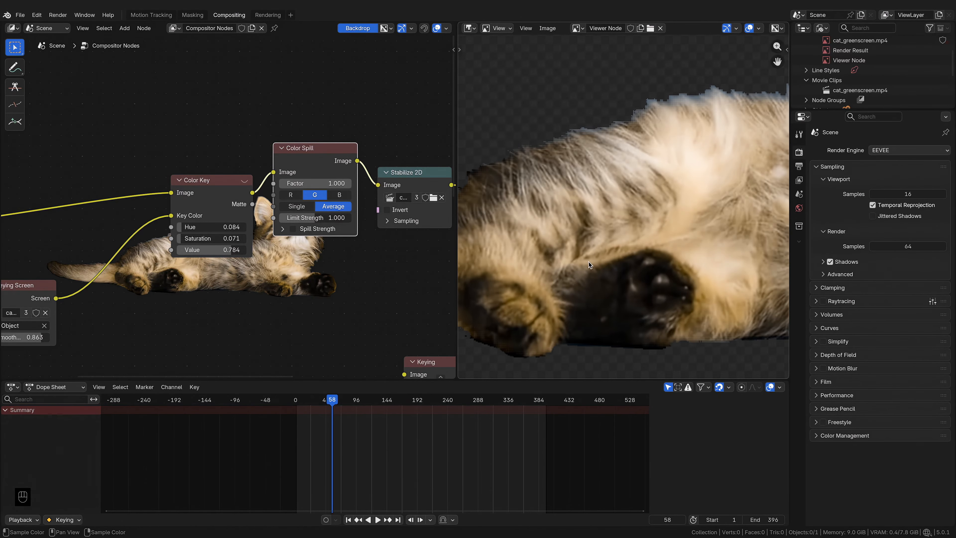
pyautogui.moveTo(542, 298); pyautogui.dragTo(653, 212, button='middle')
pyautogui.scroll(4, 654, 213)
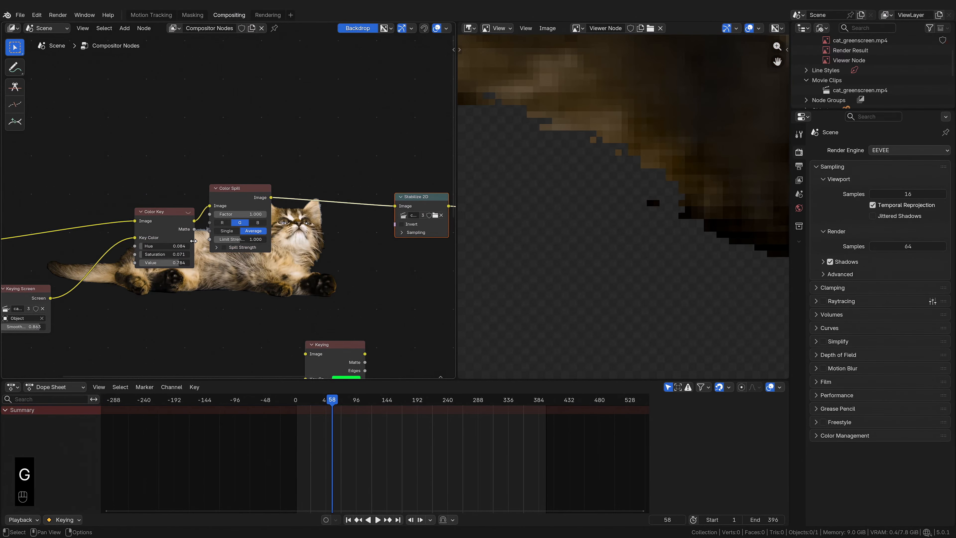
# Step: Preview the Color Key matte and insert a Set Alpha node between the Color Key and Color Spill nodes
pyautogui.keyDown('ctrl'); pyautogui.keyDown('shift'); pyautogui.click(181, 226); pyautogui.keyUp('shift'); pyautogui.keyUp('ctrl')
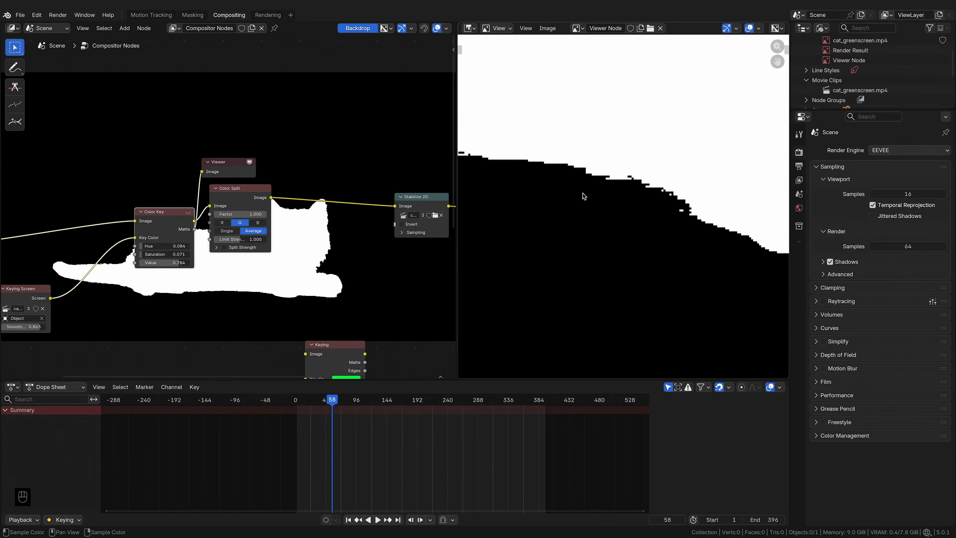
pyautogui.hotkey('shift', 'a')
pyautogui.write('s')
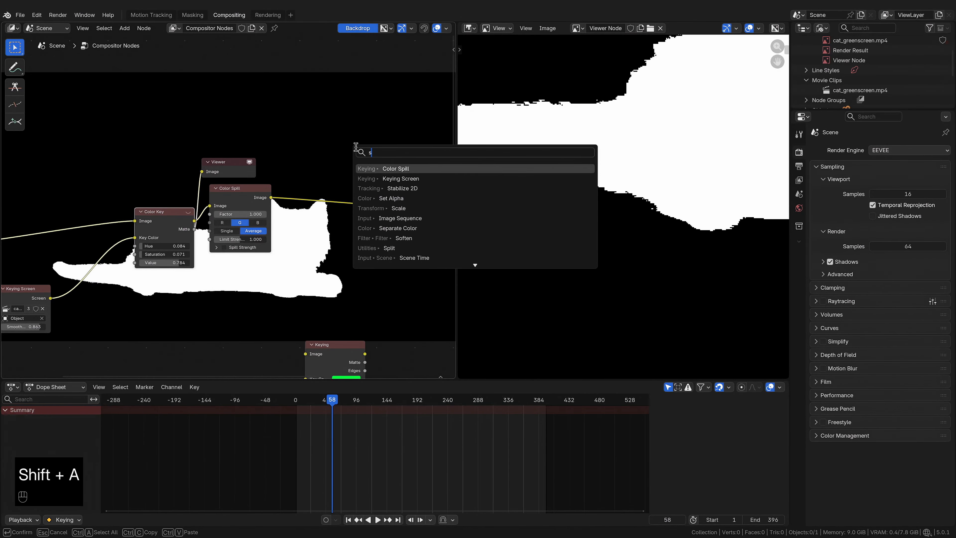
pyautogui.write('et')
pyautogui.click(383, 167)
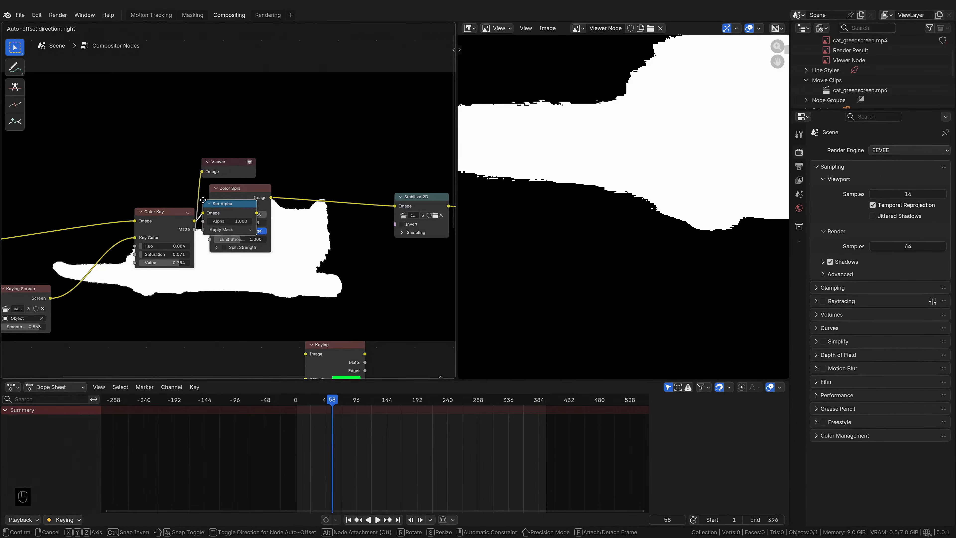
# Step: Delete the Viewer node from the compositing tree
pyautogui.click(210, 198)
pyautogui.click(226, 167)
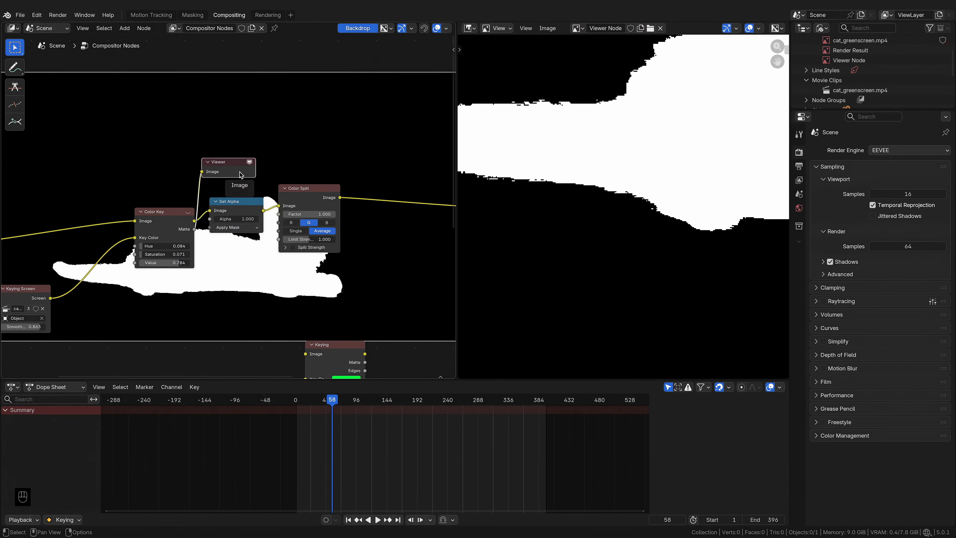
pyautogui.press('x')
# Step: Add a reroute on the Movie Clip image link and connect it to the Set Alpha node's Image input
pyautogui.moveTo(118, 209); pyautogui.dragTo(177, 200, button='middle')
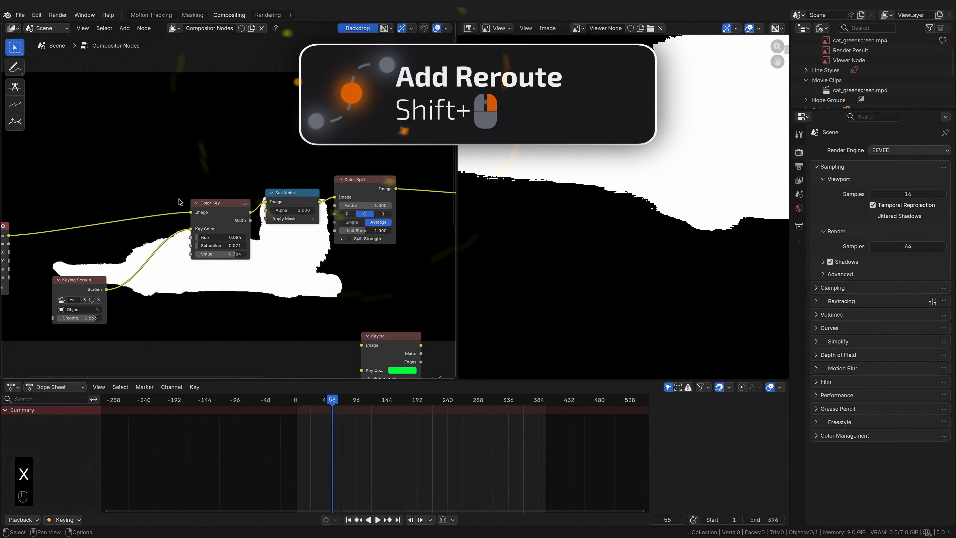
pyautogui.moveTo(44, 242); pyautogui.dragTo(66, 241, button='middle')
pyautogui.scroll(-1, 66, 239)
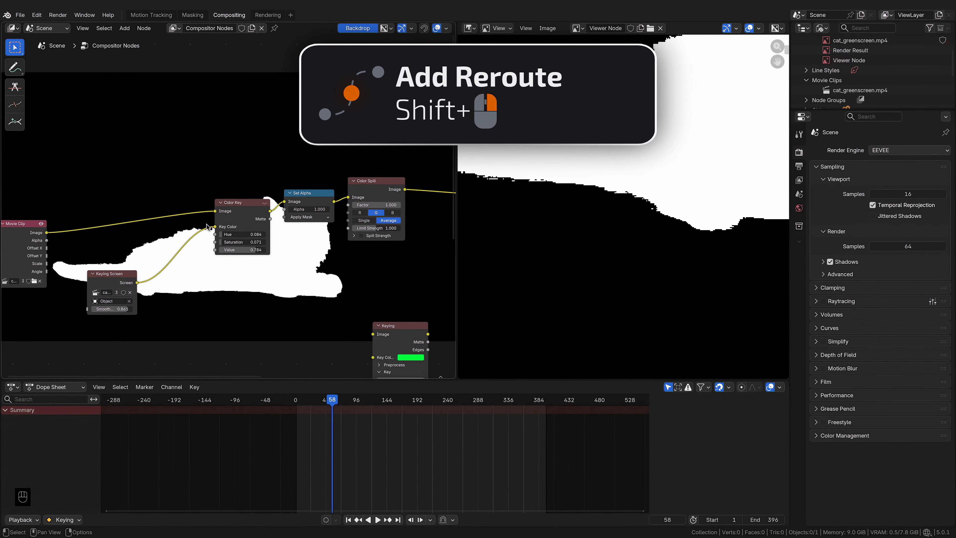
pyautogui.keyDown('shift'); pyautogui.moveTo(184, 193); pyautogui.dragTo(184, 222, button='right'); pyautogui.keyUp('shift')
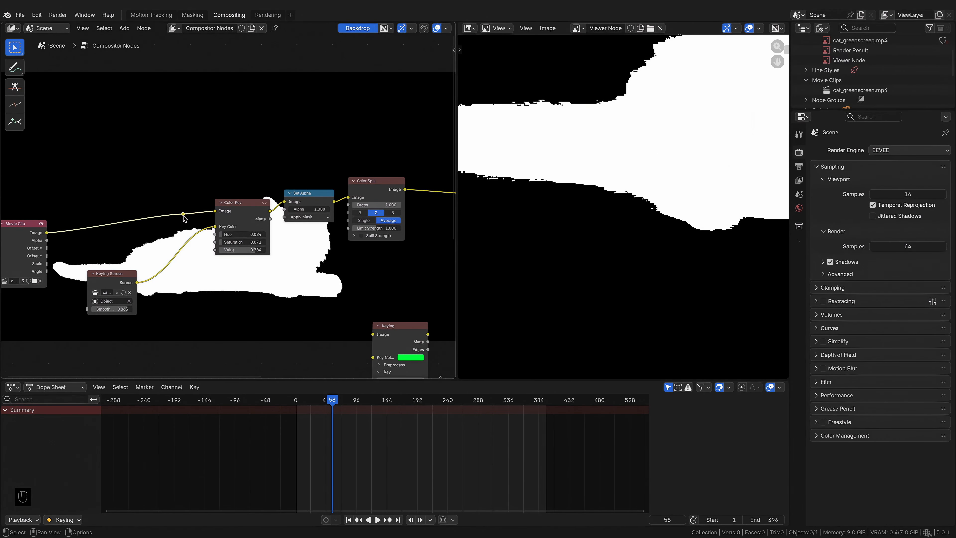
pyautogui.moveTo(184, 215); pyautogui.dragTo(285, 209)
# Step: Preview the Set Alpha output in the viewer
pyautogui.hscroll(5, 245, 205)
pyautogui.keyDown('ctrl'); pyautogui.keyDown('shift'); pyautogui.click(222, 203); pyautogui.keyUp('shift'); pyautogui.keyUp('ctrl')
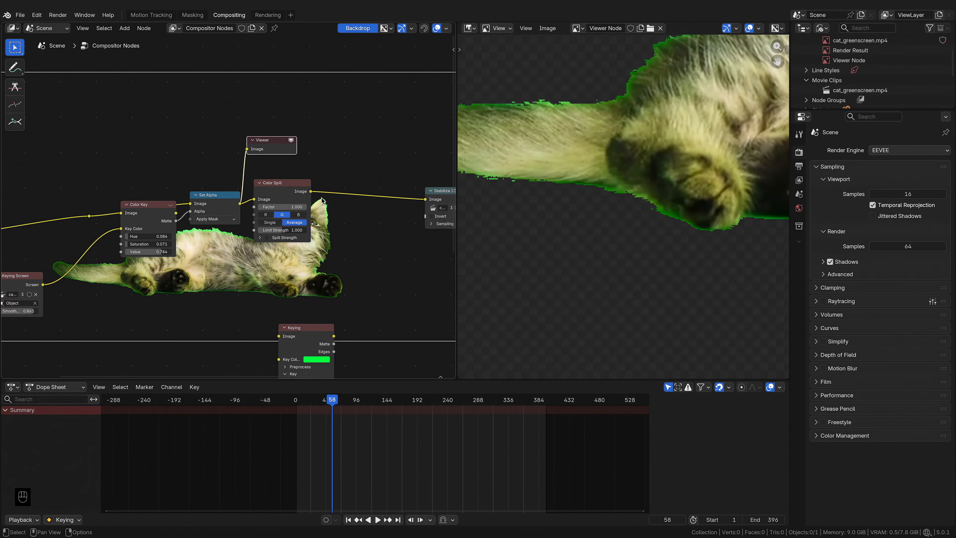
pyautogui.moveTo(190, 211)
pyautogui.mouseDown()
pyautogui.moveTo(185, 227)
pyautogui.moveTo(190, 211)
pyautogui.mouseUp()
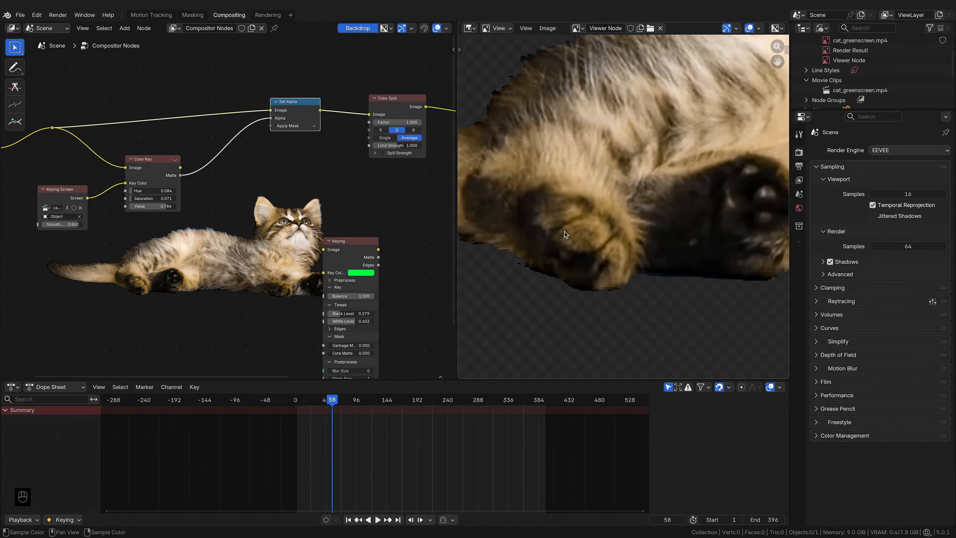
# Step: Insert a Despeckle node between the Color Key matte and Set Alpha alpha, setting its Neighbor to about 0.259
pyautogui.scroll(6, 565, 231)
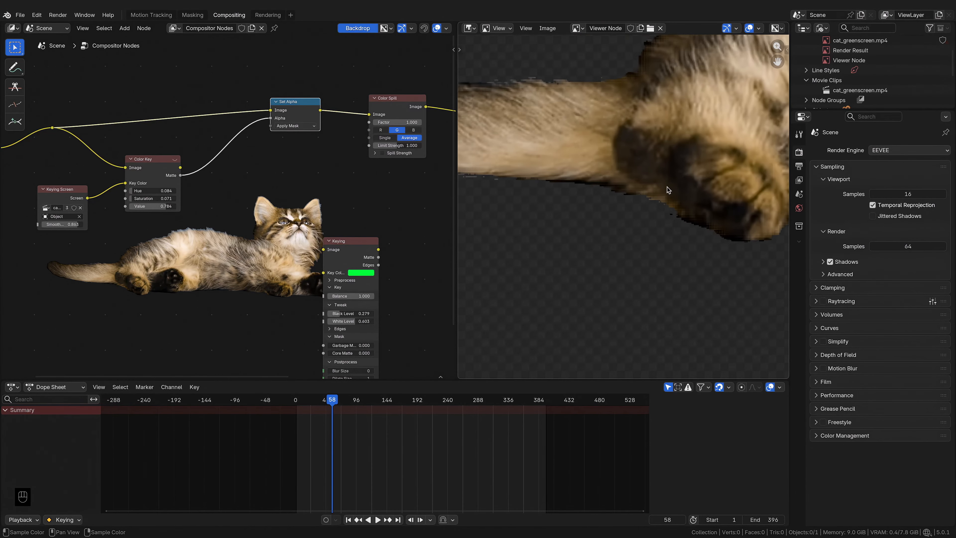
pyautogui.hotkey('shift', 'a')
pyautogui.click(247, 158)
pyautogui.write('desp')
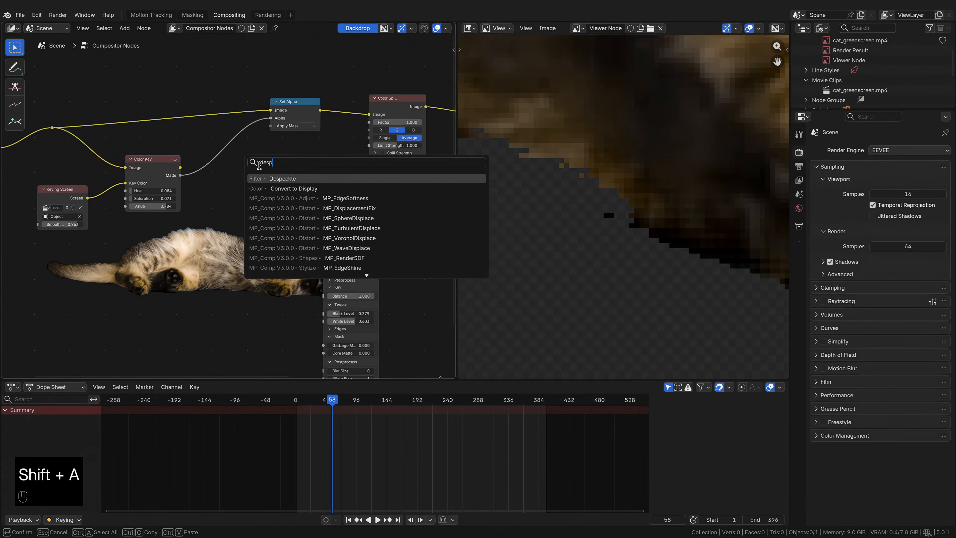
pyautogui.press('Return')
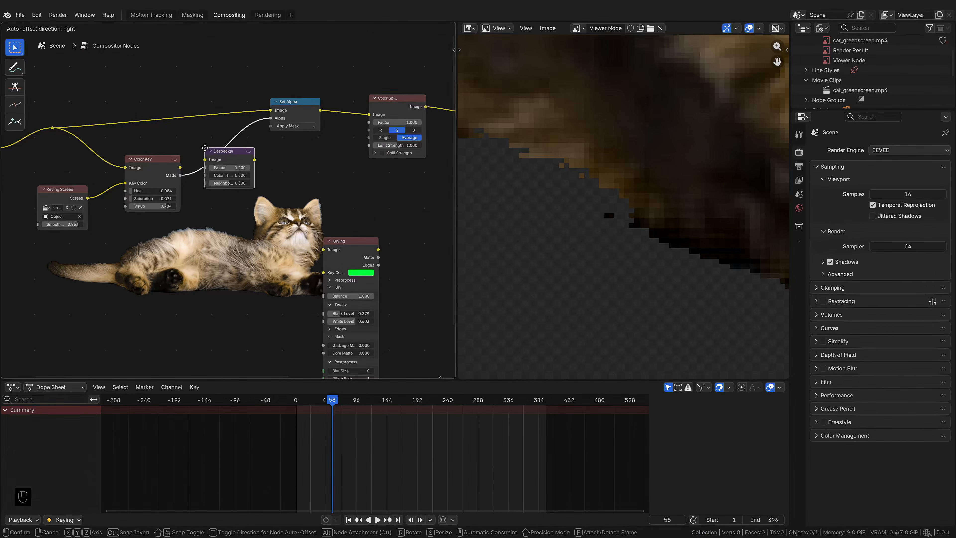
pyautogui.click(229, 168)
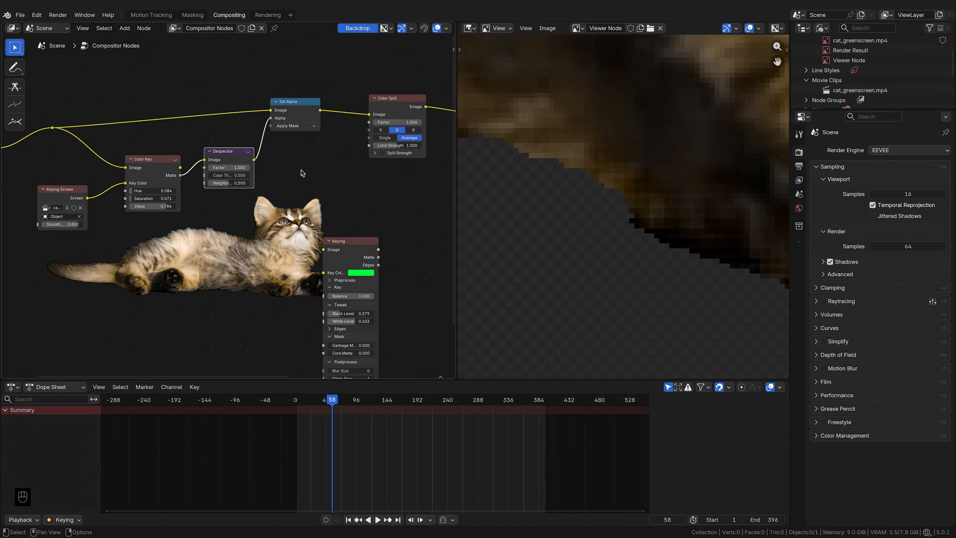
pyautogui.moveTo(235, 184); pyautogui.dragTo(219, 186)
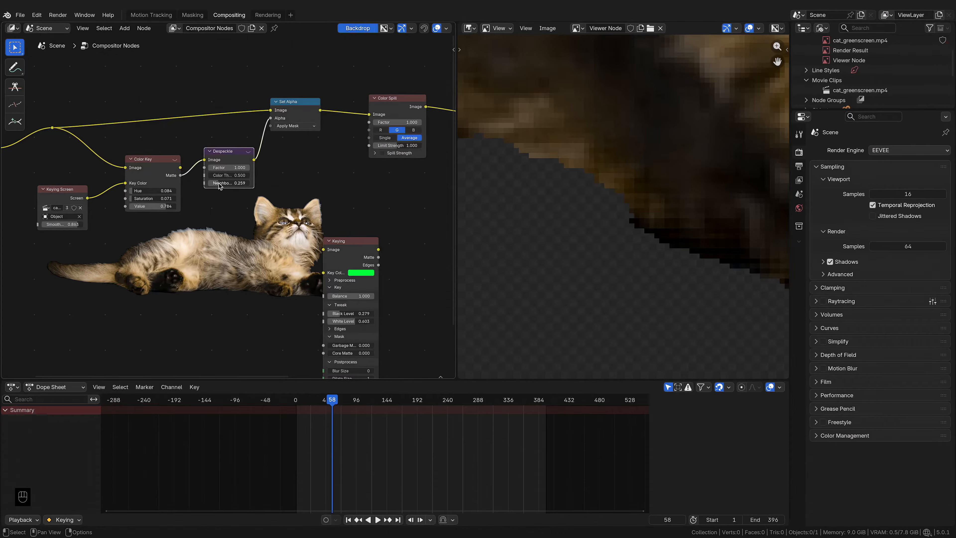
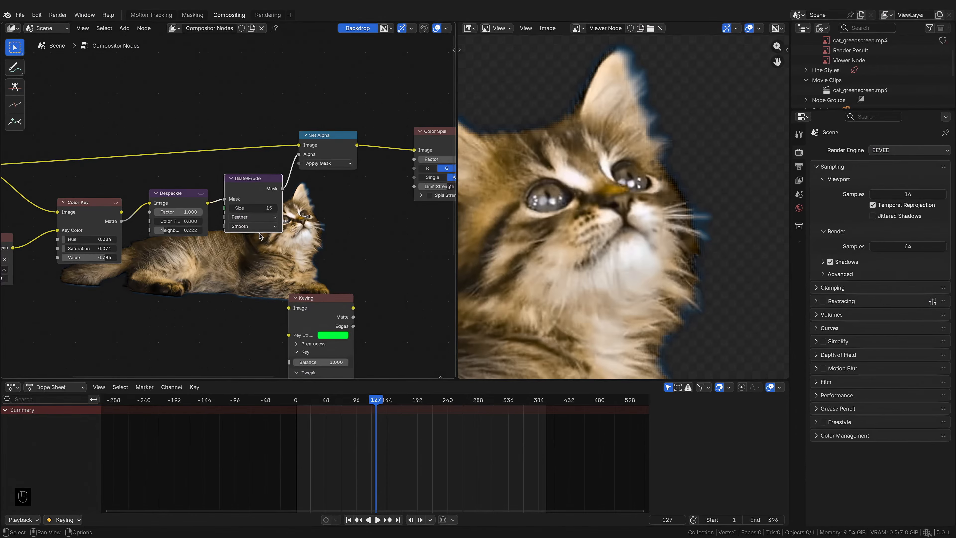
# Step: Set the Dilate/Erode node's falloff to Sharp and its size to about 10
pyautogui.moveTo(252, 208); pyautogui.dragTo(276, 208)
pyautogui.click(243, 227)
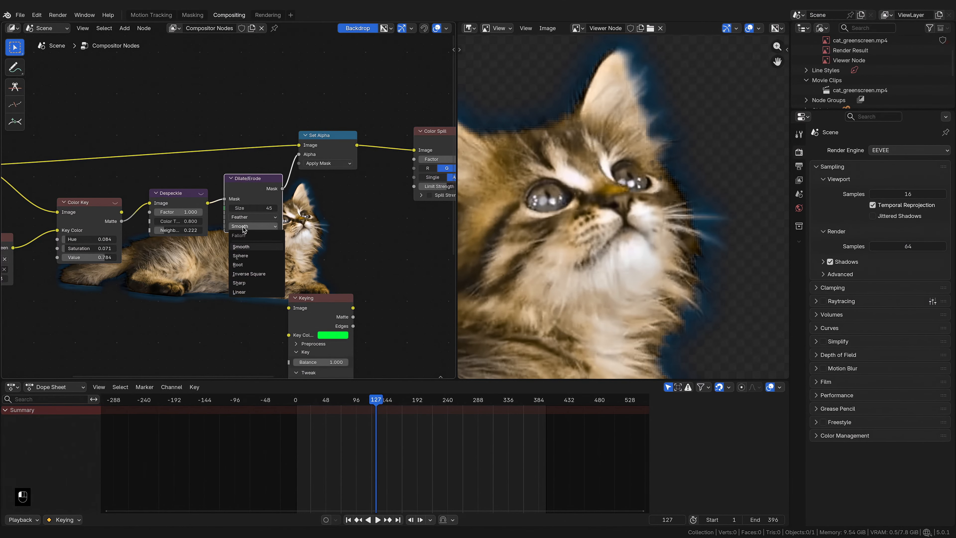
pyautogui.click(257, 283)
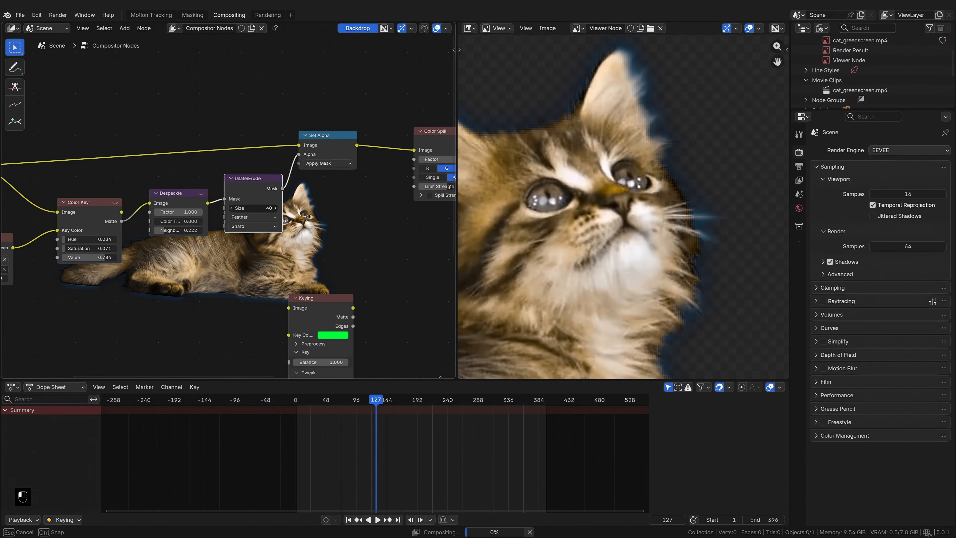
pyautogui.moveTo(256, 208); pyautogui.dragTo(228, 208)
# Step: Inspect the keyed edges in the viewer, toggling the Dilate/Erode node's mute to compare
pyautogui.scroll(-4, 602, 242)
pyautogui.moveTo(486, 294); pyautogui.dragTo(549, 277, button='middle')
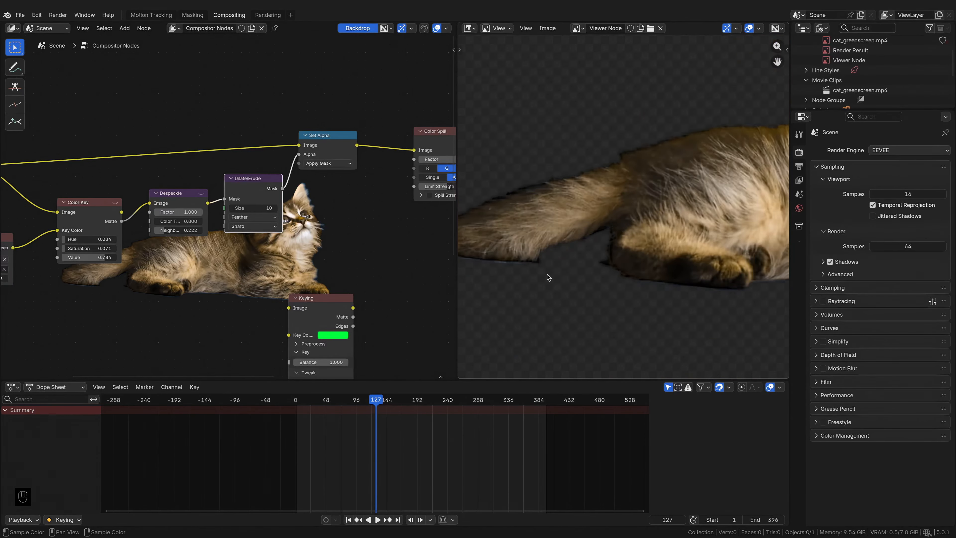
pyautogui.scroll(4, 549, 278)
pyautogui.scroll(-4, 548, 277)
pyautogui.moveTo(754, 264); pyautogui.dragTo(676, 279, button='middle')
pyautogui.scroll(5, 734, 170)
pyautogui.moveTo(256, 208); pyautogui.dragTo(260, 208)
pyautogui.press('m')
pyautogui.press('m')
pyautogui.scroll(-4, 583, 196)
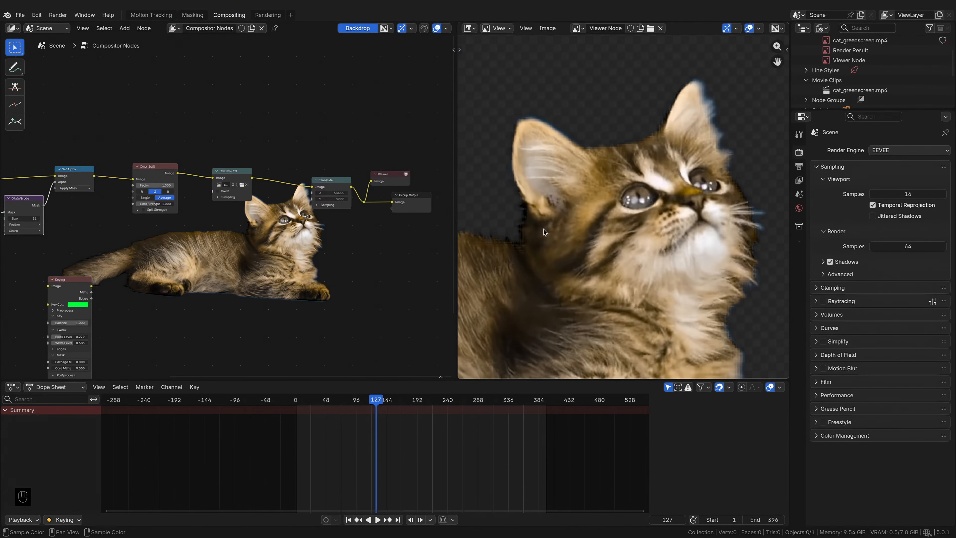
pyautogui.scroll(-3, 512, 301)
pyautogui.moveTo(512, 301); pyautogui.dragTo(551, 257, button='middle')
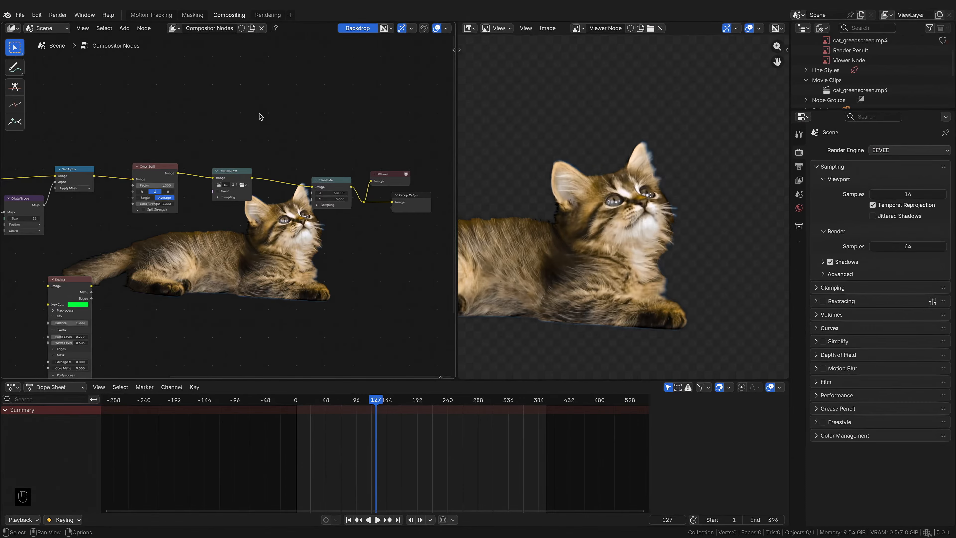
# Step: Insert a Hue Correct node between the Color Spill and Stabilize 2D nodes
pyautogui.hotkey('shift', 'a')
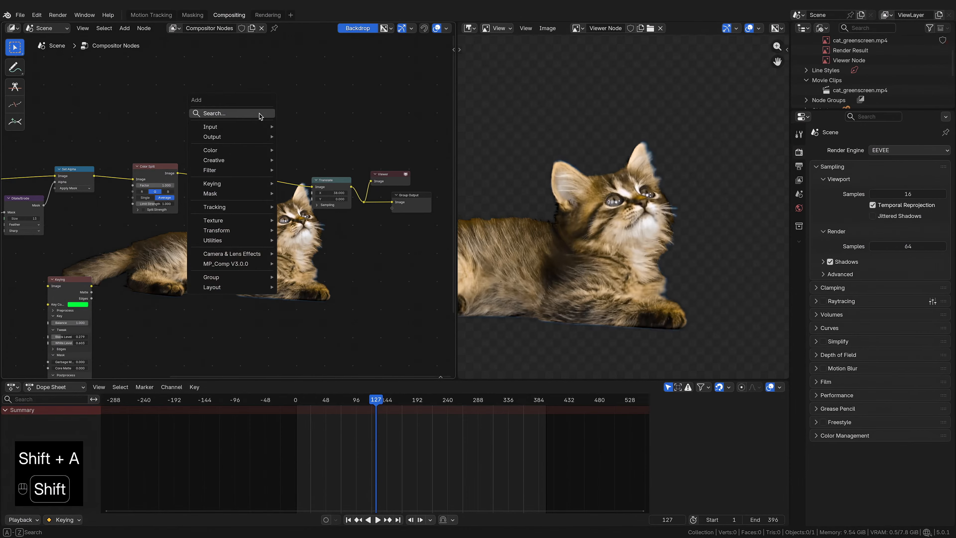
pyautogui.write('hue corr')
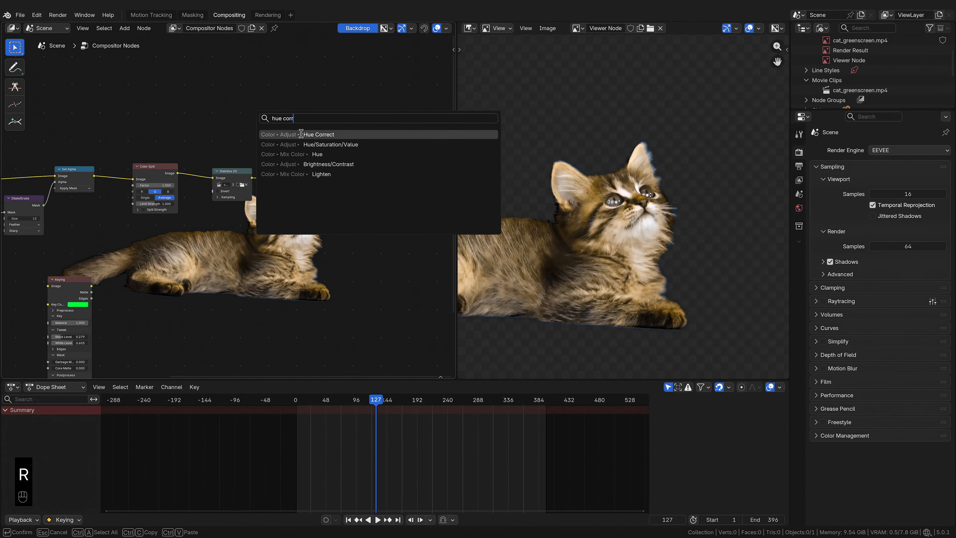
pyautogui.click(302, 134)
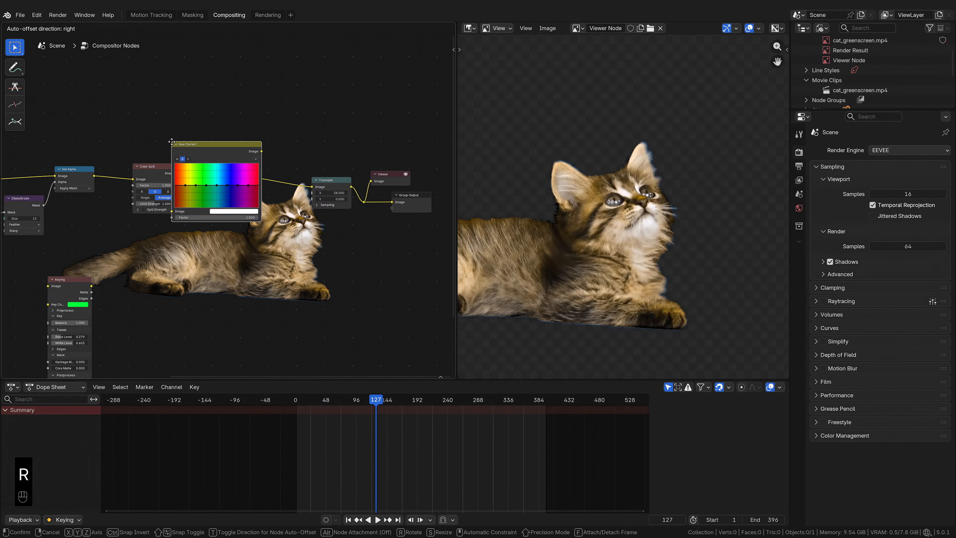
pyautogui.click(189, 142)
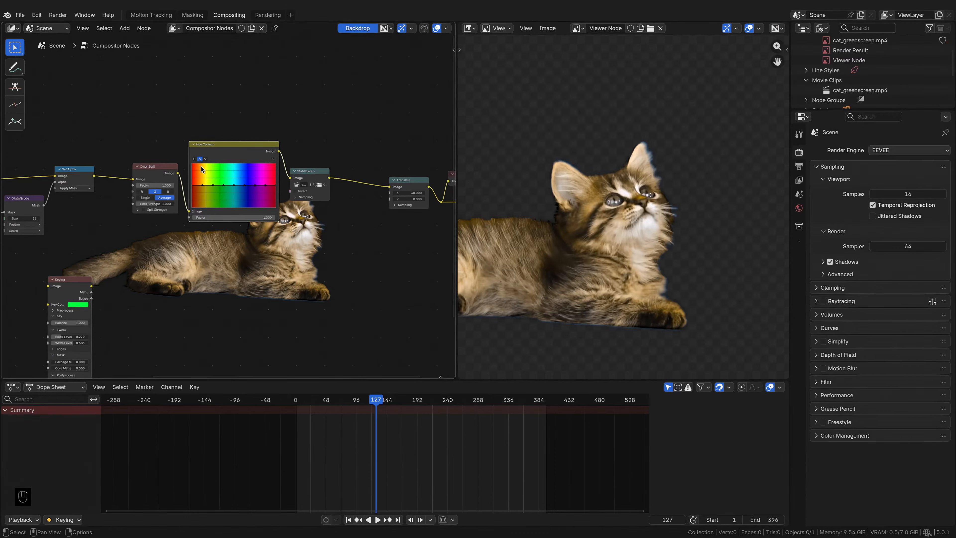
# Step: Pull down the Hue Correct hue curve around the blue range to remove the blue fringe
pyautogui.click(195, 159)
pyautogui.scroll(3, 294, 221)
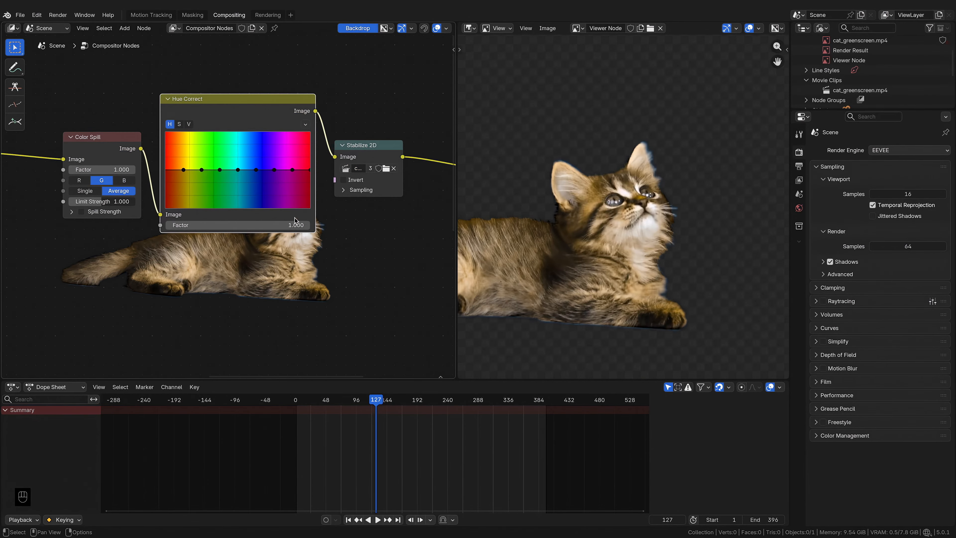
pyautogui.scroll(2, 294, 217)
pyautogui.scroll(3, 594, 220)
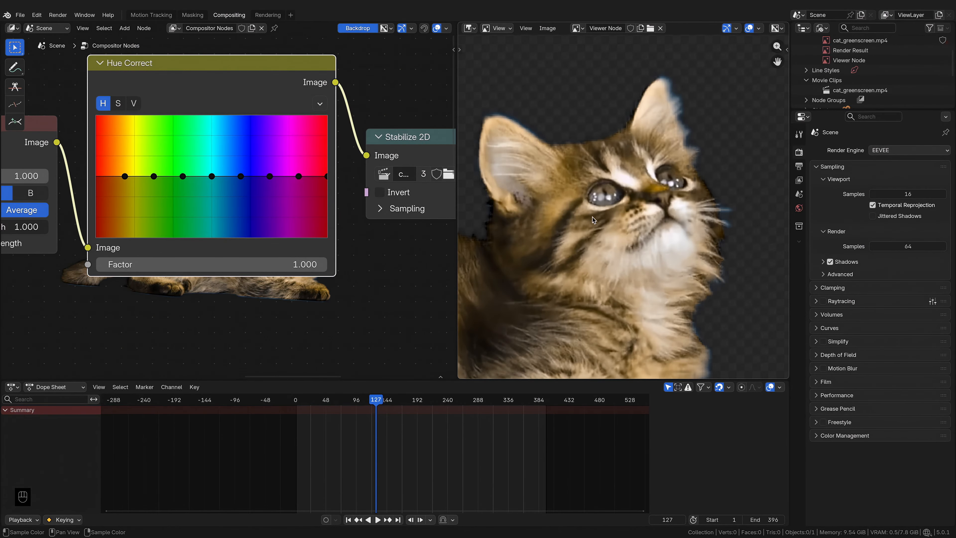
pyautogui.moveTo(241, 177); pyautogui.dragTo(231, 218)
pyautogui.moveTo(279, 179); pyautogui.dragTo(234, 231)
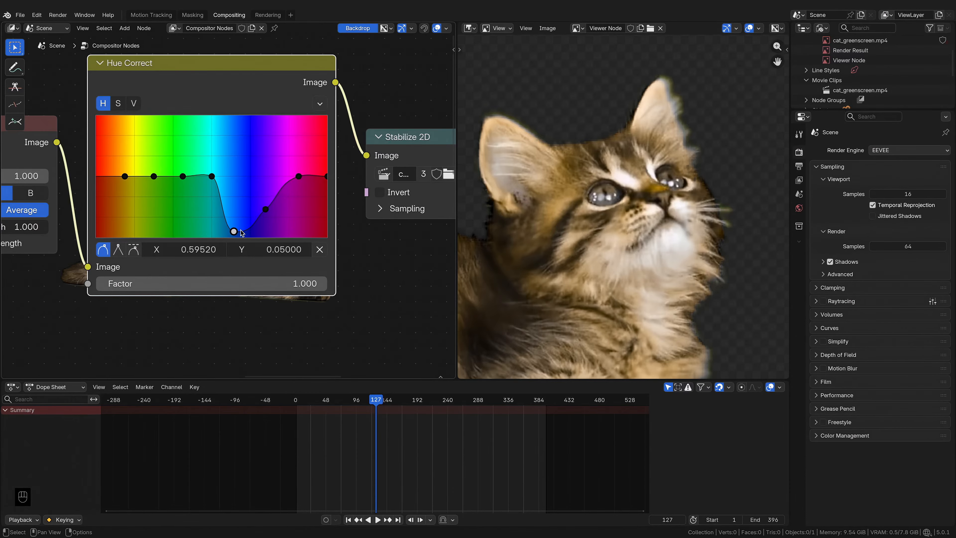
pyautogui.moveTo(673, 189); pyautogui.dragTo(622, 214, button='middle')
pyautogui.scroll(4, 621, 215)
pyautogui.moveTo(234, 232); pyautogui.dragTo(265, 234)
# Step: Lower the Hue Correct saturation curve around the blue hues
pyautogui.click(118, 103)
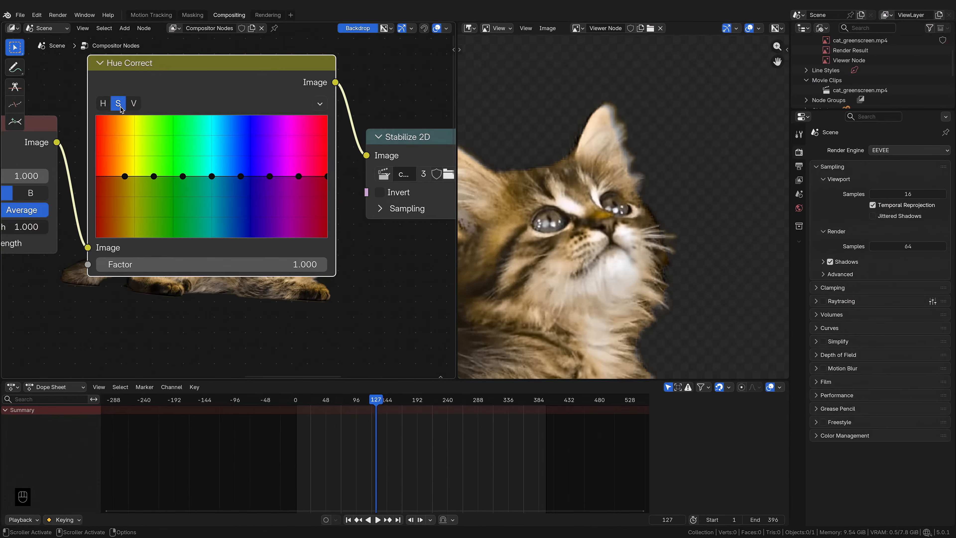
pyautogui.moveTo(241, 175); pyautogui.dragTo(269, 196)
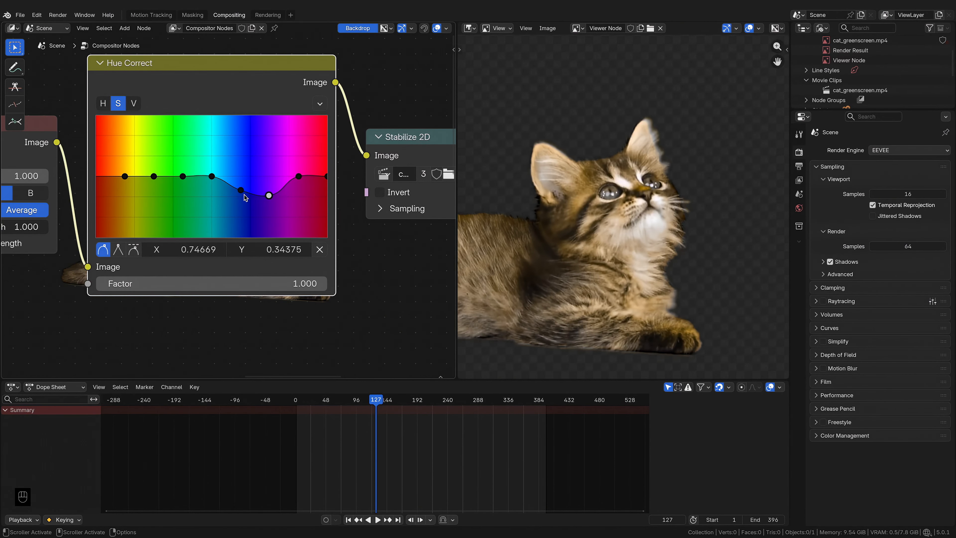
pyautogui.moveTo(241, 191); pyautogui.dragTo(239, 213)
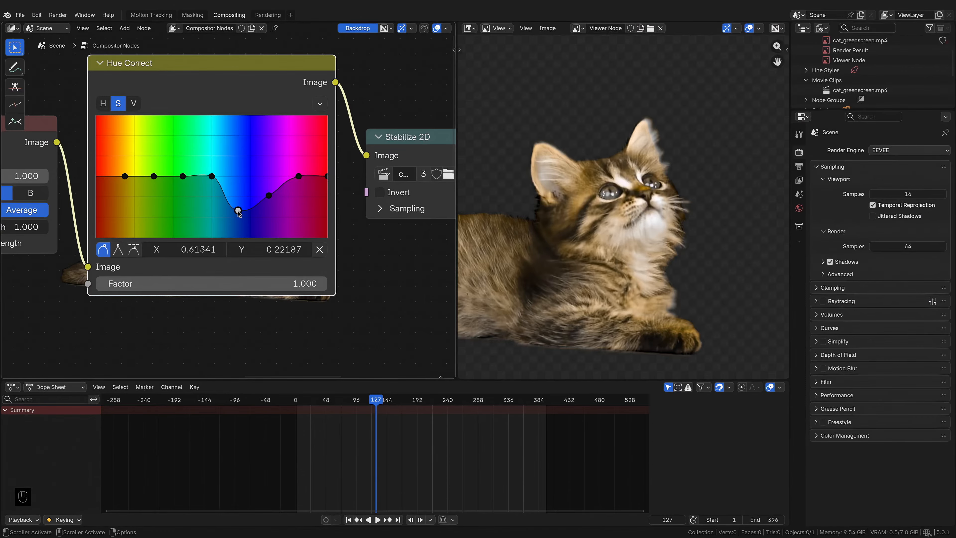
# Step: Inspect the colour-corrected cat in the viewer
pyautogui.scroll(6, 603, 158)
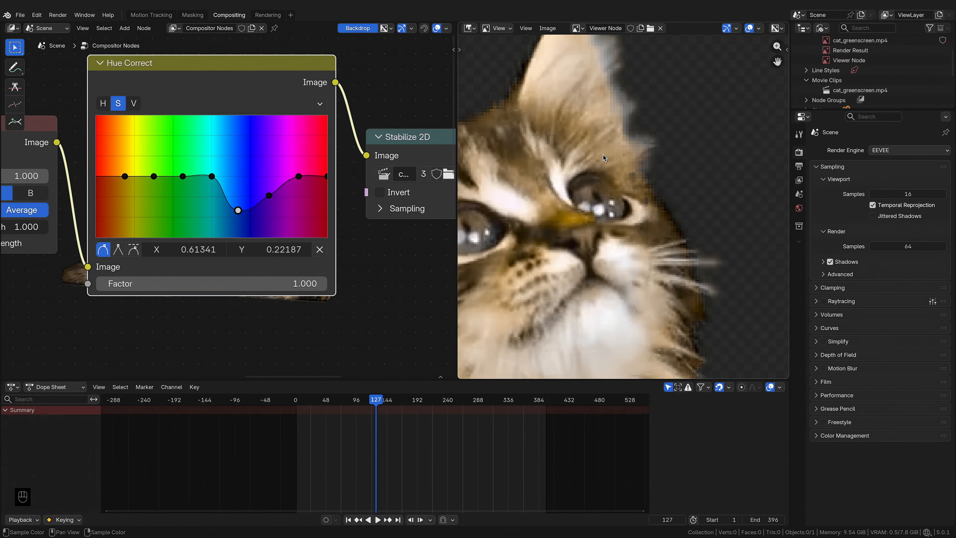
pyautogui.scroll(-5, 599, 178)
pyautogui.moveTo(572, 239); pyautogui.dragTo(603, 202, button='middle')
pyautogui.scroll(-1, 592, 207)
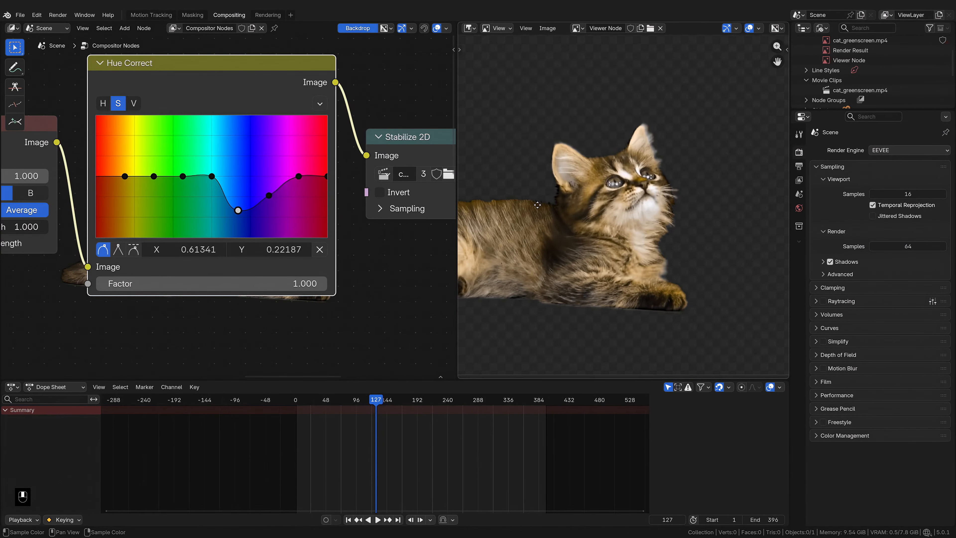
pyautogui.moveTo(497, 203); pyautogui.dragTo(644, 196, button='middle')
pyautogui.scroll(-1, 699, 179)
pyautogui.scroll(-1, 645, 196)
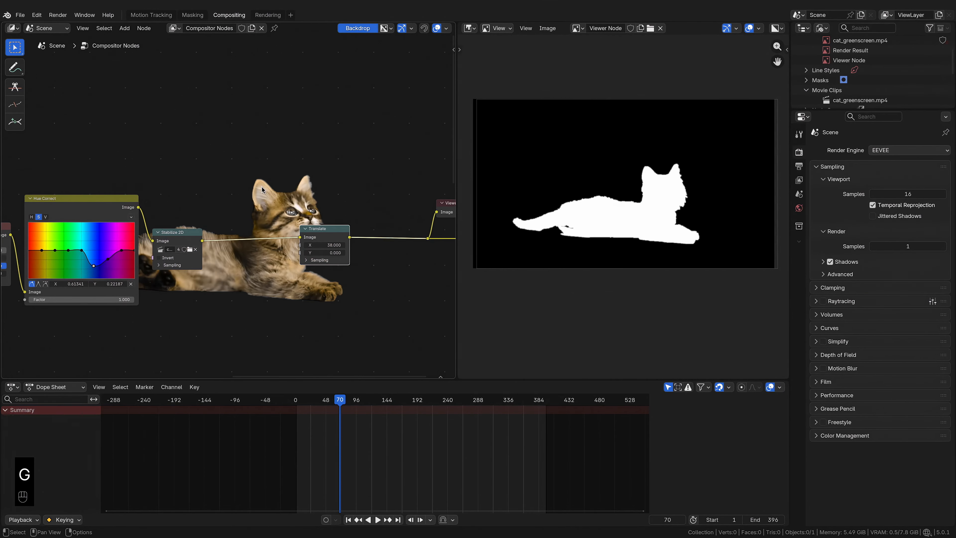
# Step: Insert a Set Alpha node between the Hue Correct and Stabilize 2D nodes
pyautogui.hotkey('shift', 'a')
pyautogui.write('set')
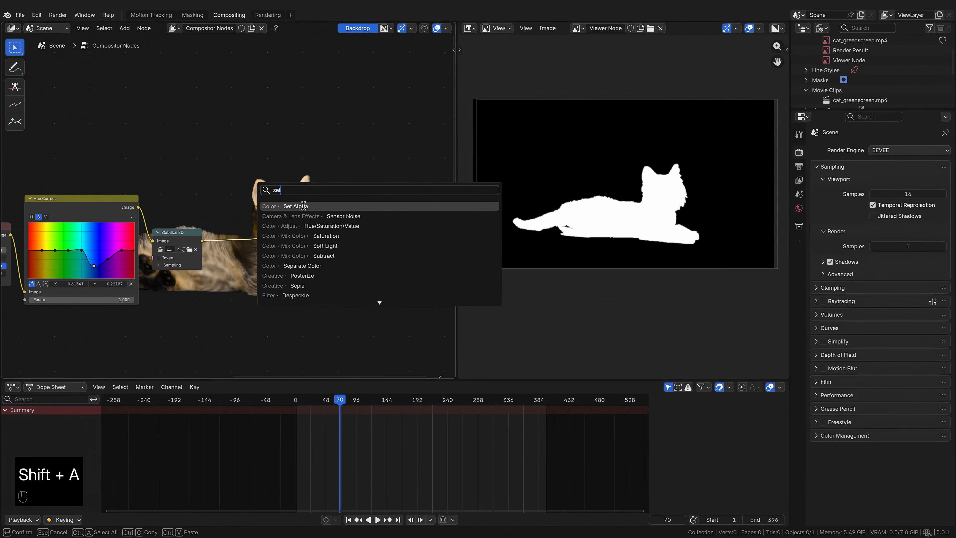
pyautogui.press('Return')
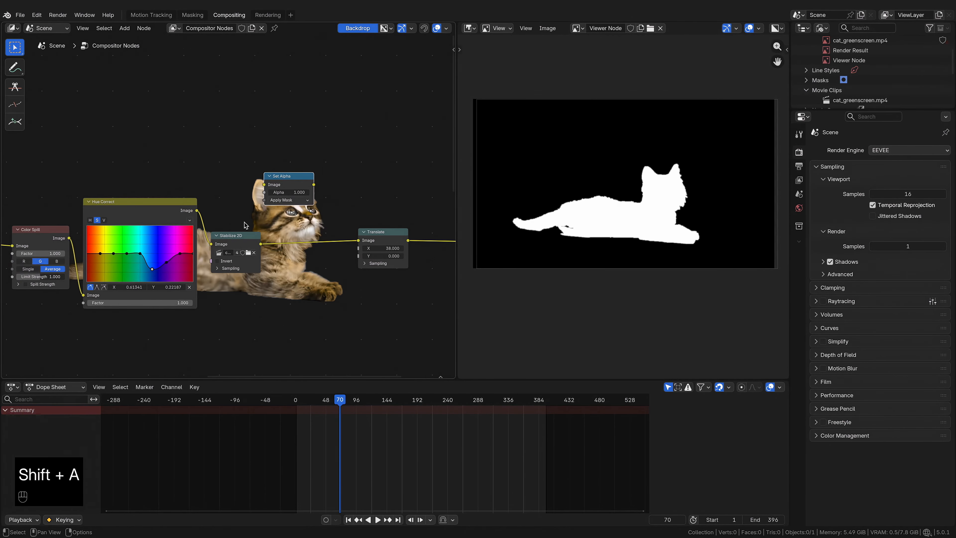
pyautogui.moveTo(287, 235); pyautogui.dragTo(309, 236)
pyautogui.moveTo(287, 177); pyautogui.dragTo(237, 204)
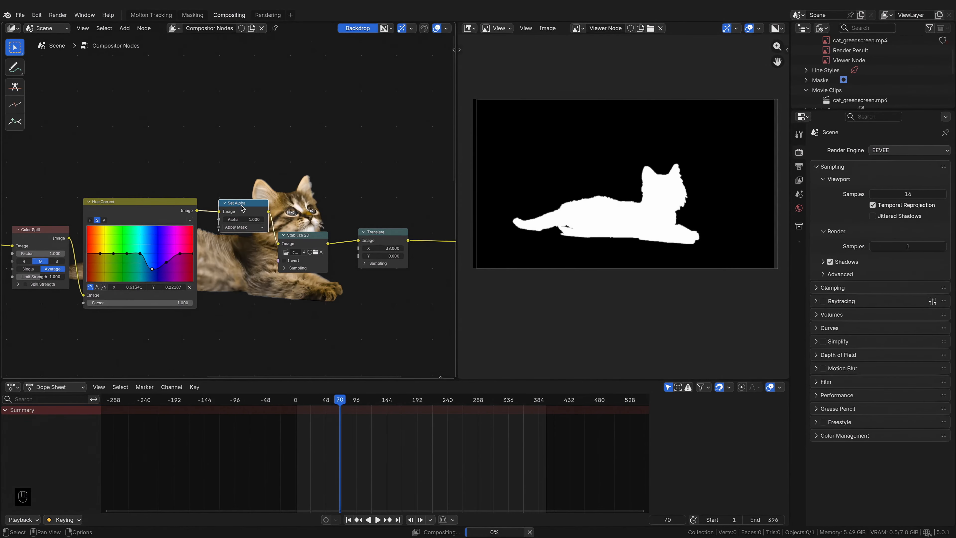
# Step: Add a Mask node using the existing mask and connect it to the Set Alpha node's Alpha input
pyautogui.hotkey('shift', 'a')
pyautogui.write('mask')
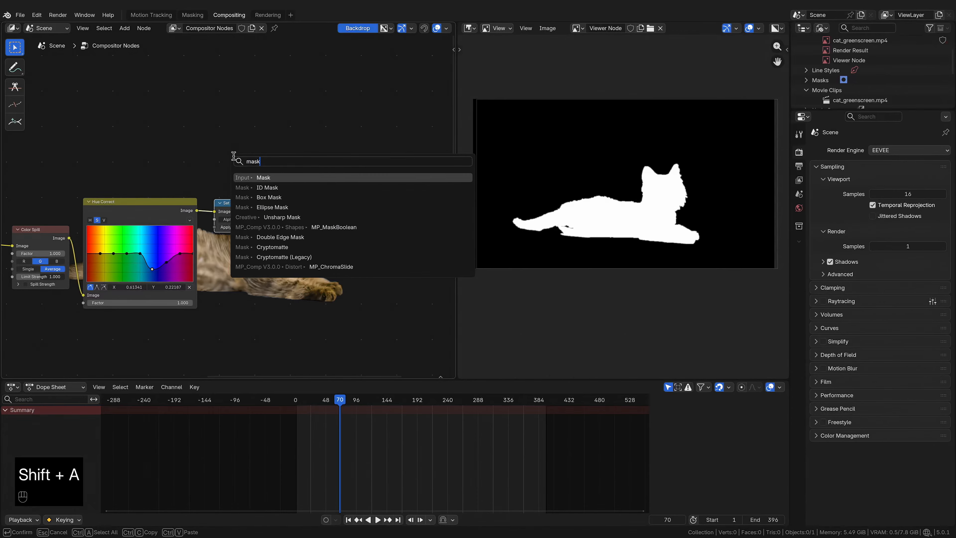
pyautogui.click(259, 176)
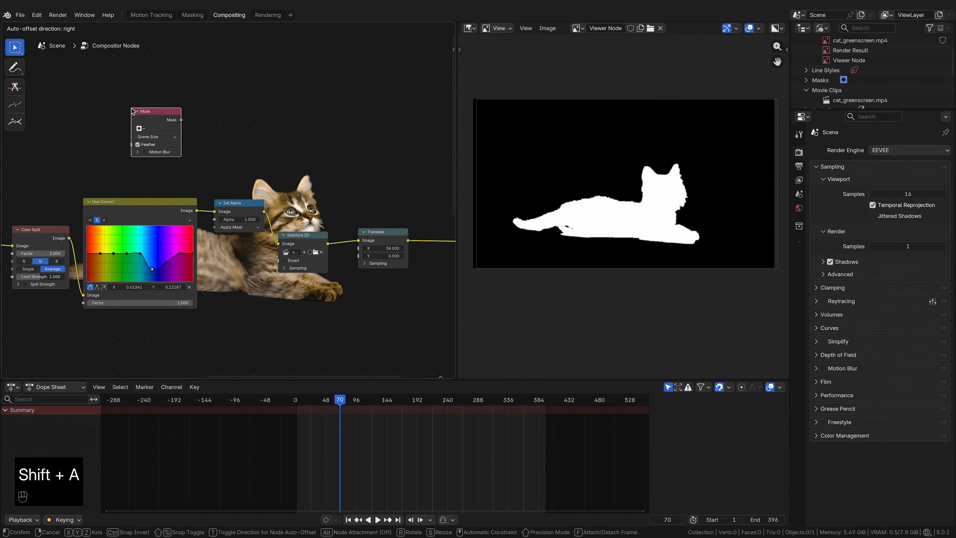
pyautogui.click(142, 132)
pyautogui.click(141, 130)
pyautogui.click(147, 139)
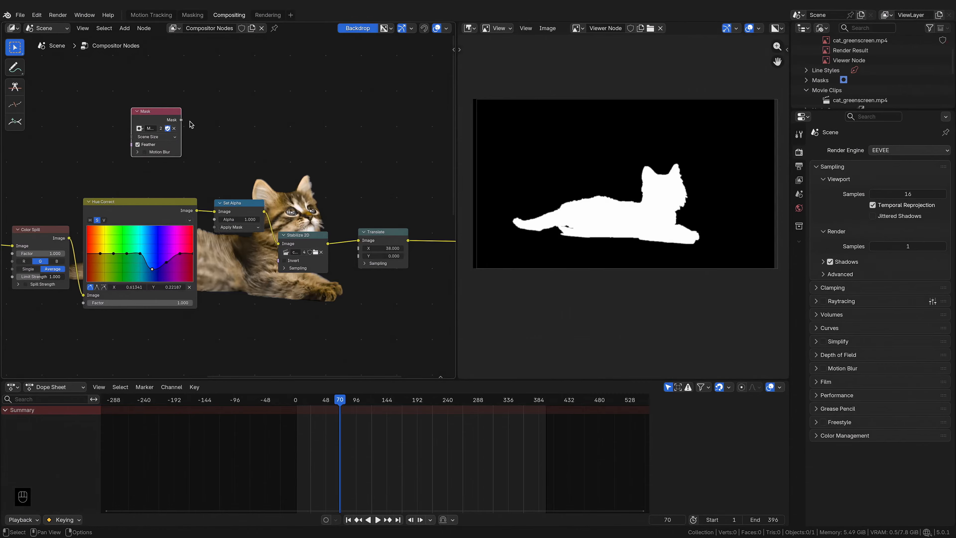
pyautogui.moveTo(181, 120); pyautogui.dragTo(215, 222)
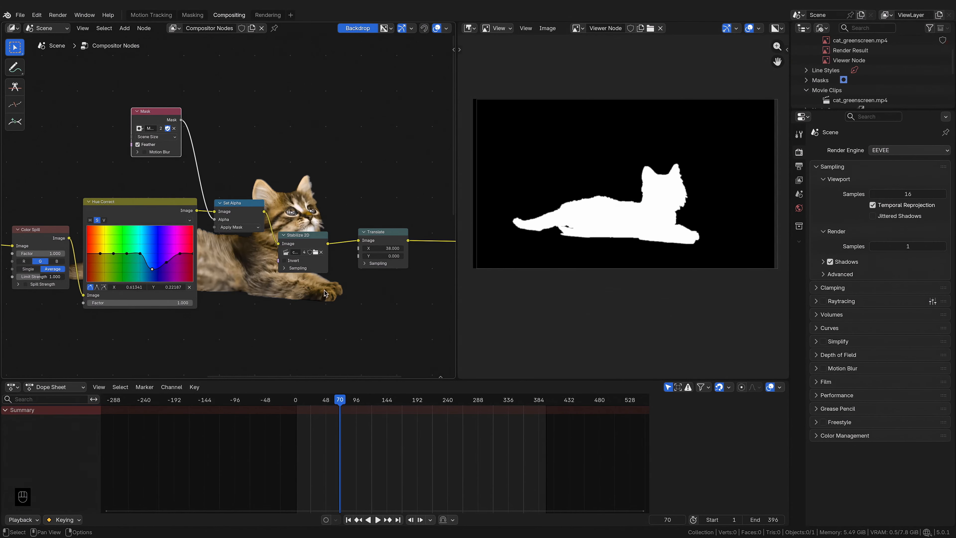
# Step: Scrub the timeline to review the masked result over the frames
pyautogui.moveTo(340, 400); pyautogui.dragTo(425, 413)
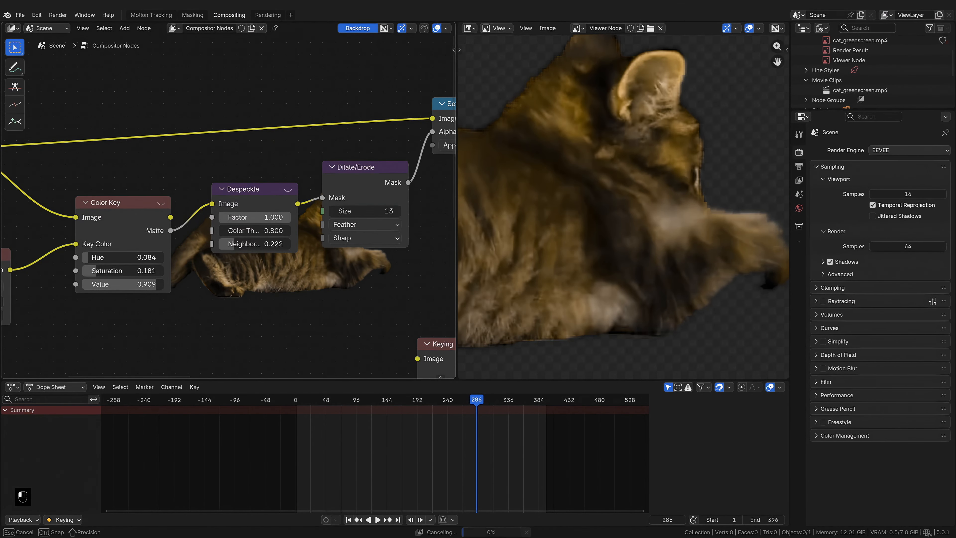
pyautogui.moveTo(474, 409); pyautogui.dragTo(441, 408)
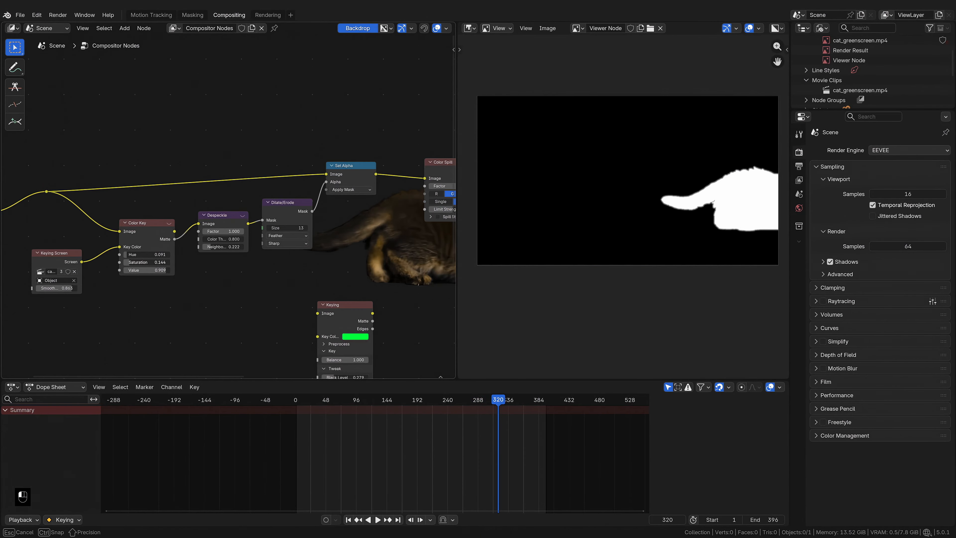
pyautogui.hotkey('ctrl', 'z')
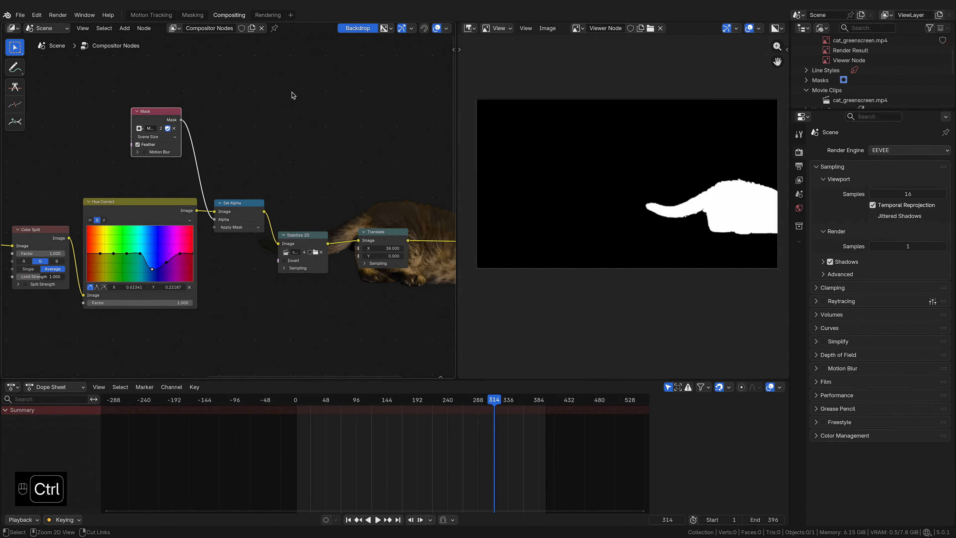
# Step: Save the project and set the render output path to the keyed_cat_tutorial folder
pyautogui.hotkey('ctrl', 's')
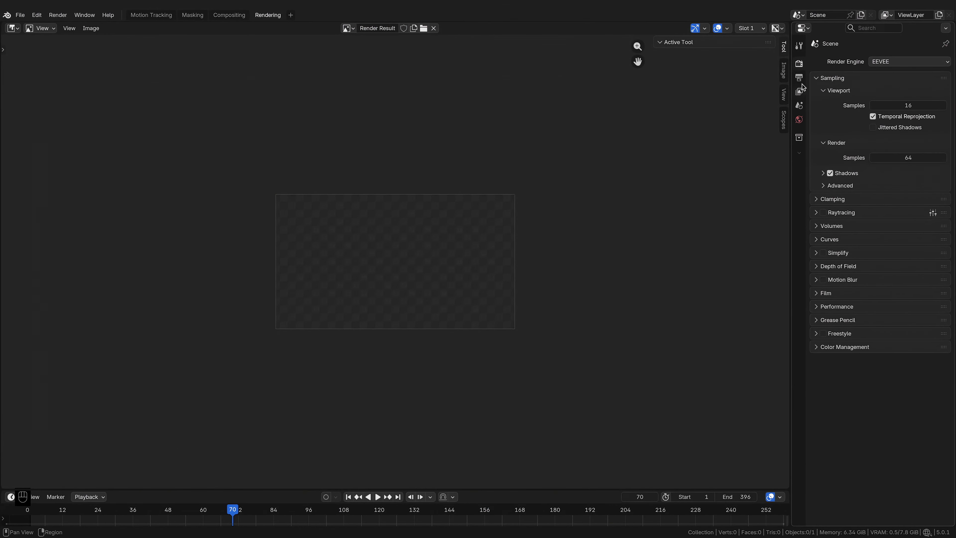
pyautogui.click(800, 78)
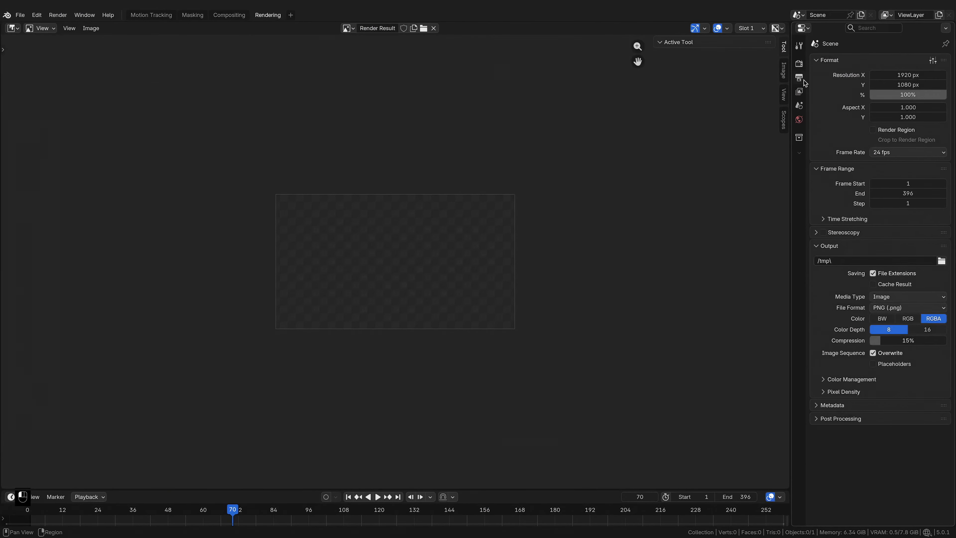
pyautogui.click(942, 261)
pyautogui.doubleClick(489, 180)
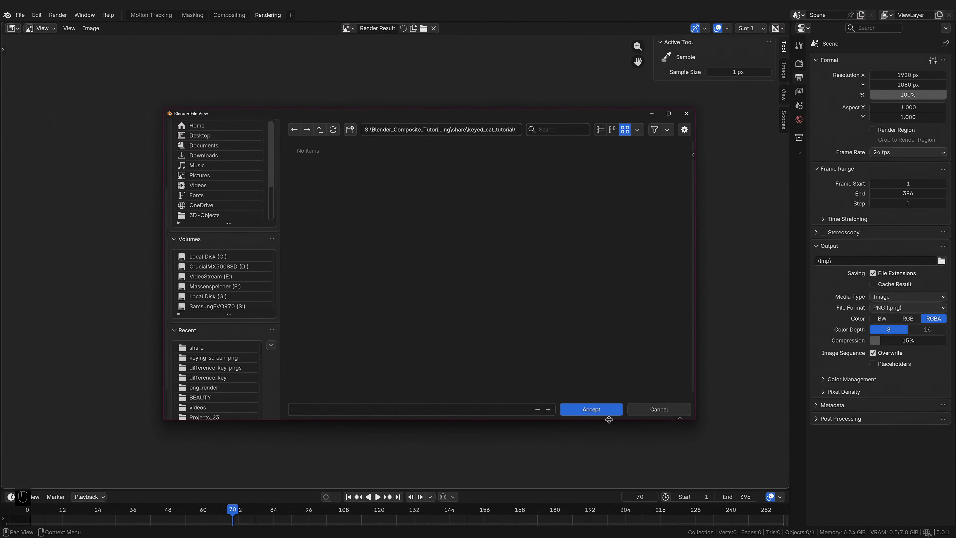
pyautogui.click(603, 411)
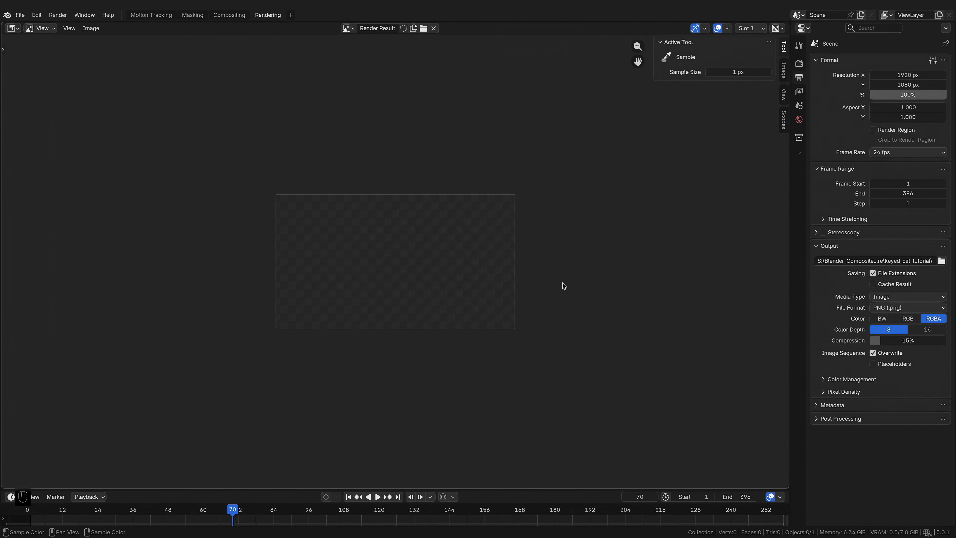
# Step: Reset the final render samples to their default value
pyautogui.click(799, 63)
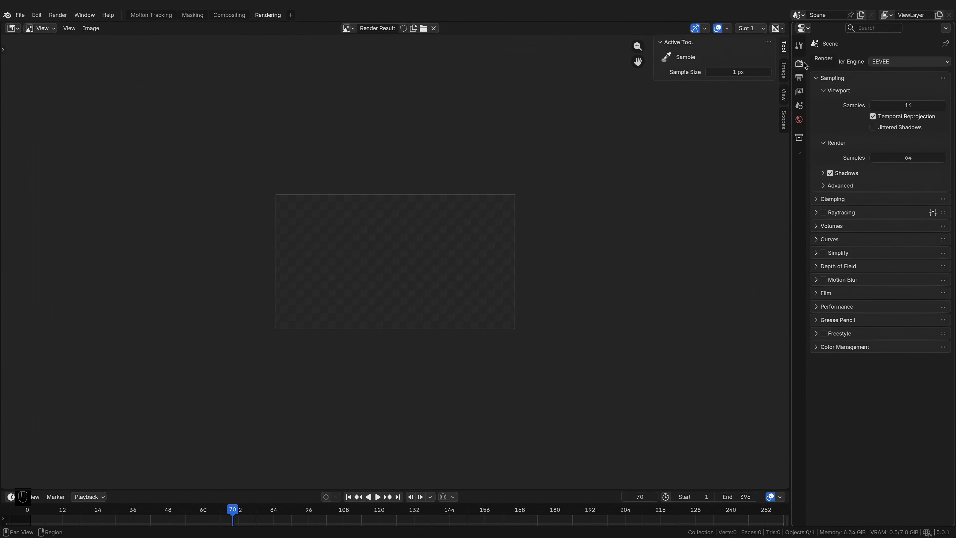
pyautogui.press('BackSpace')
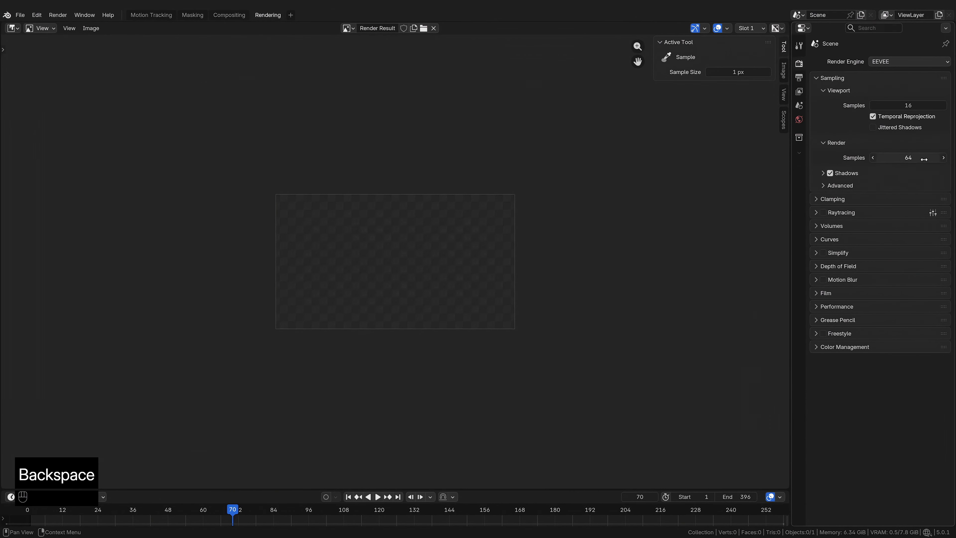
pyautogui.press('BackSpace')
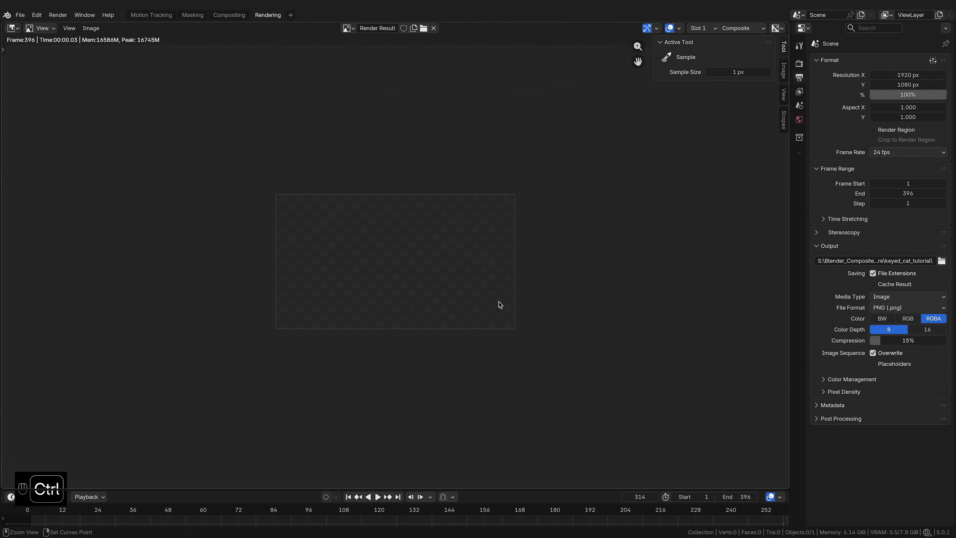
# Step: Render the keyed cat sequence as an animation
pyautogui.hotkey('ctrl', 'F12')
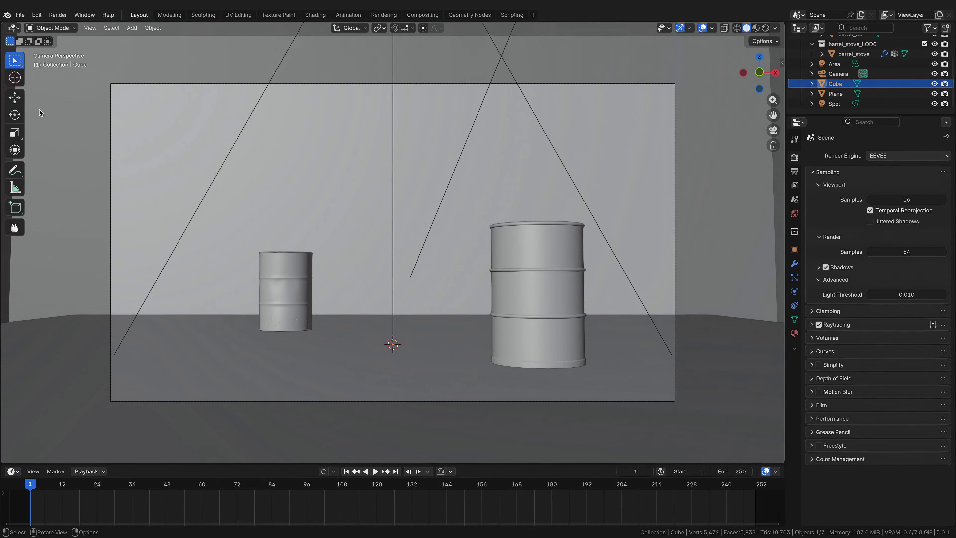
# Step: Import the whole PNG sequence from the keyed_cat_tutorial folder as an image plane with Detect Image Sequences enabled
pyautogui.click(767, 29)
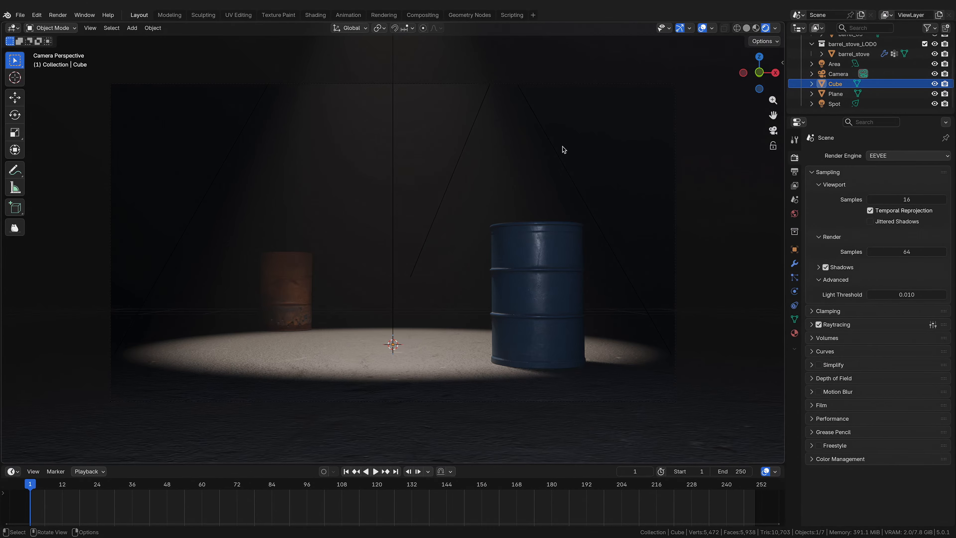
pyautogui.hotkey('shift', 'a')
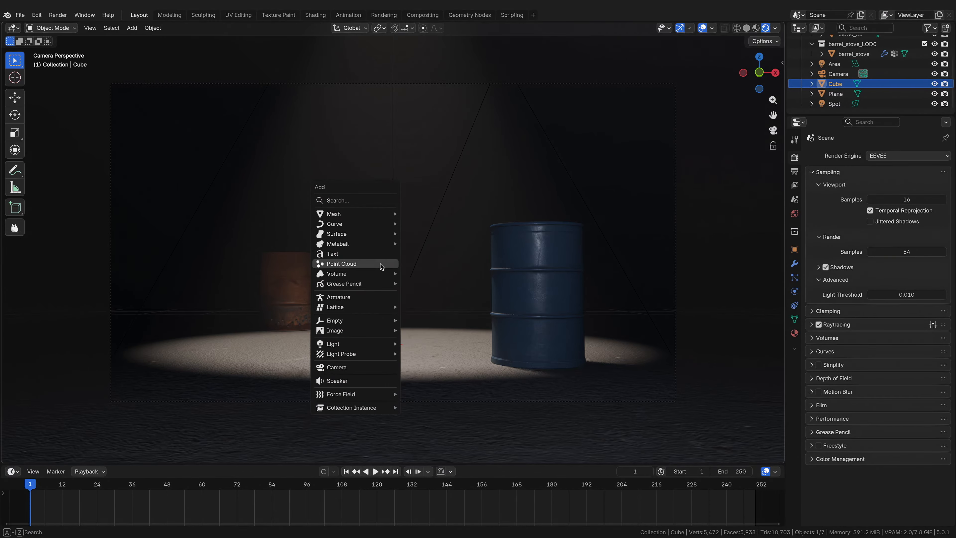
pyautogui.moveTo(375, 334)
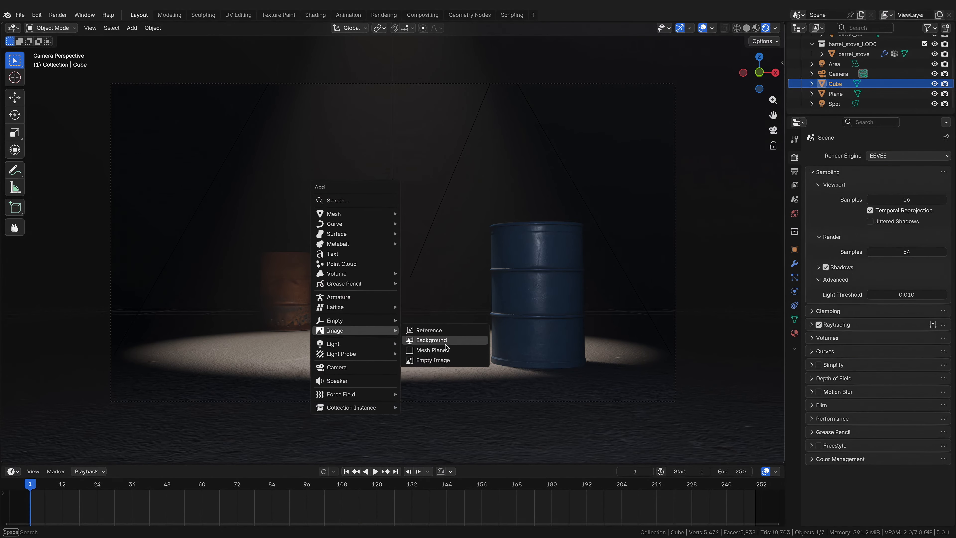
pyautogui.click(460, 356)
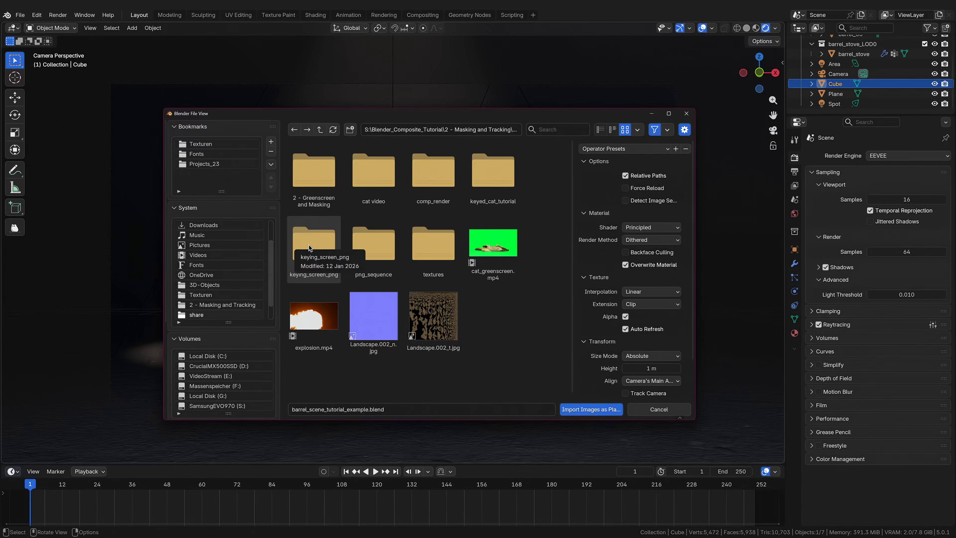
pyautogui.doubleClick(518, 185)
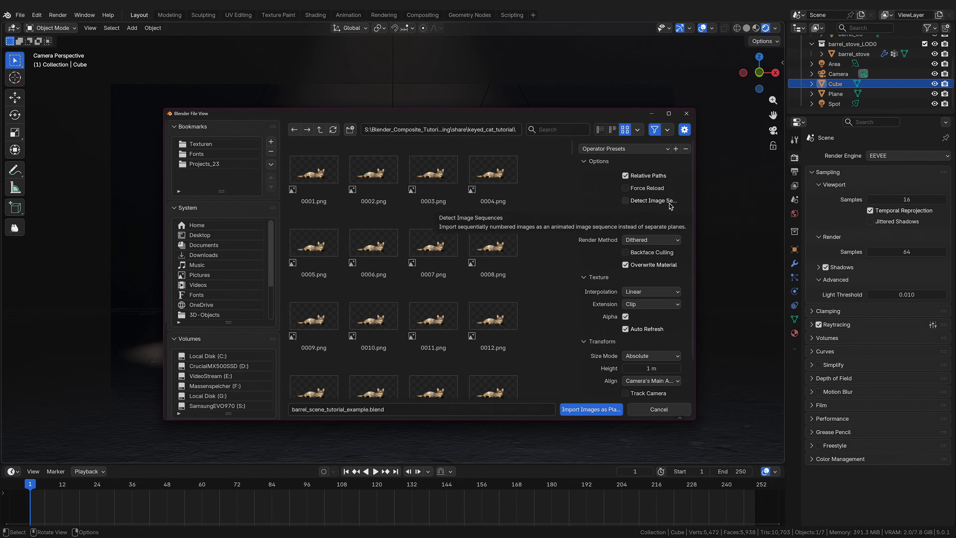
pyautogui.moveTo(572, 199); pyautogui.dragTo(526, 199)
pyautogui.click(638, 201)
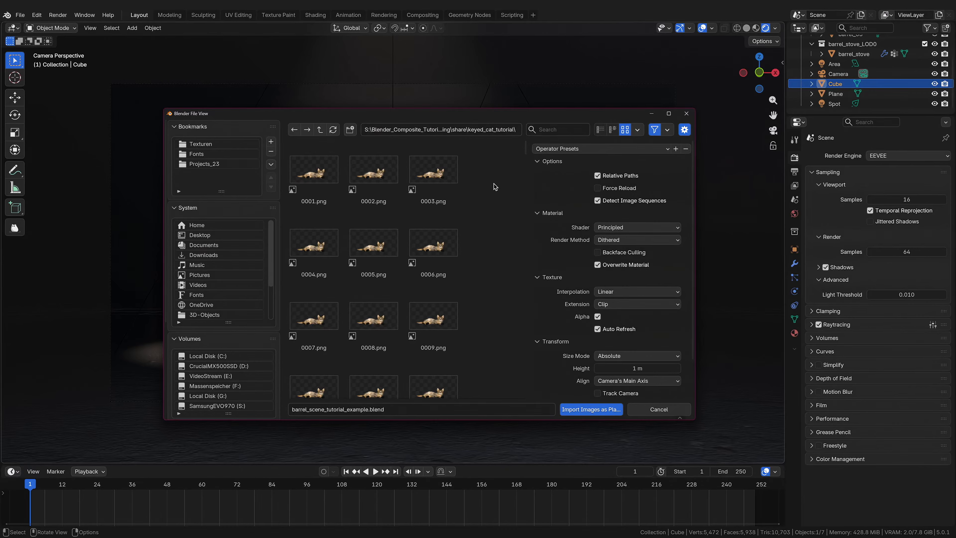
pyautogui.press('a')
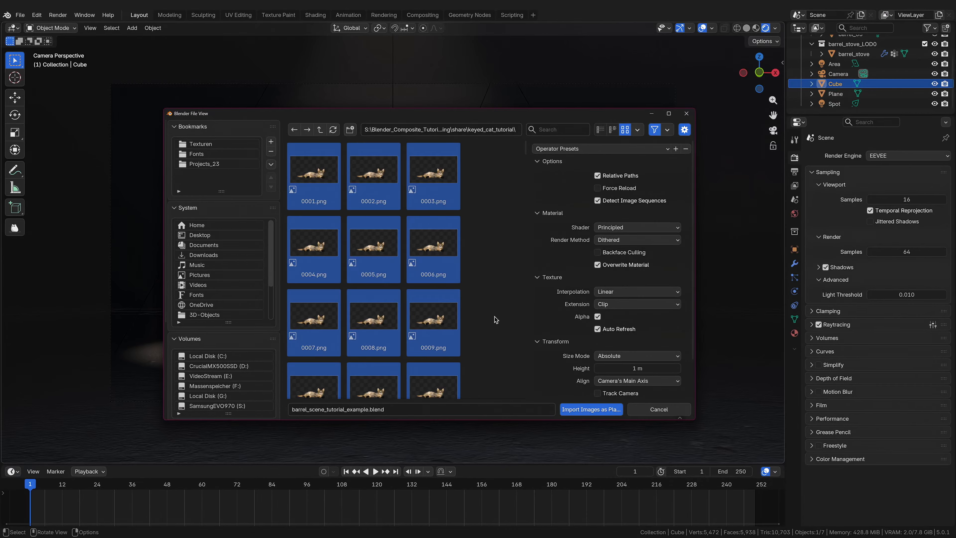
pyautogui.click(595, 415)
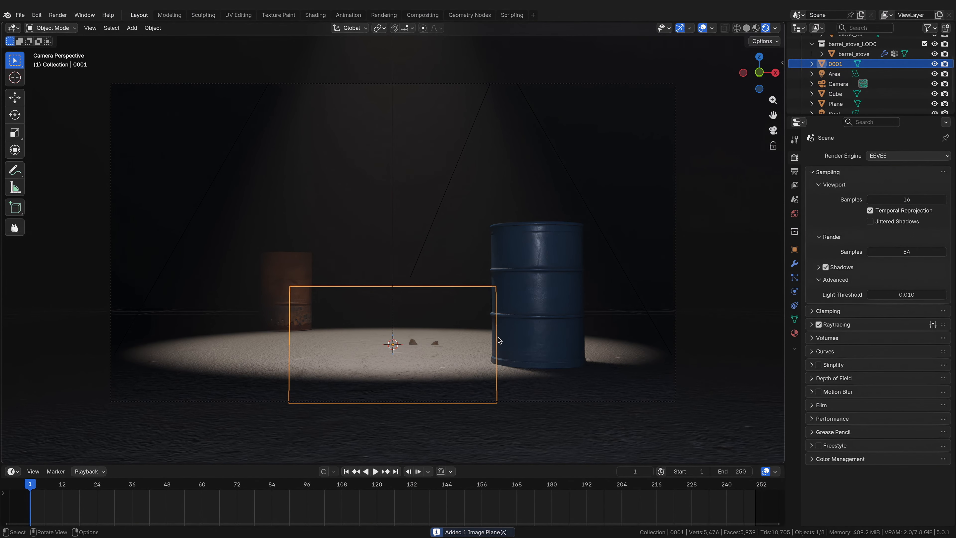
# Step: Move the cat image plane upward along the Z axis
pyautogui.press('g')
pyautogui.press('z')
pyautogui.click(502, 272)
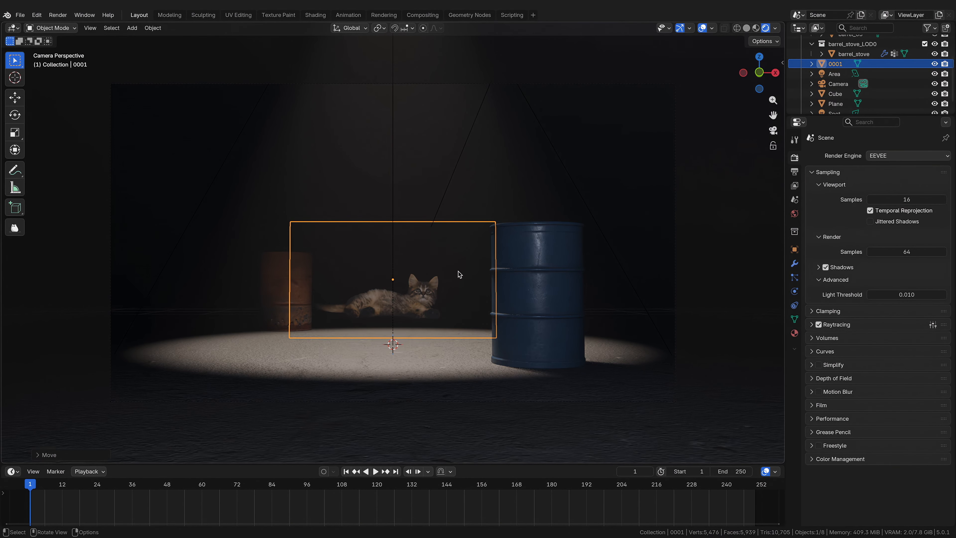
pyautogui.press('s')
pyautogui.press('Escape')
pyautogui.press('r')
pyautogui.press('z')
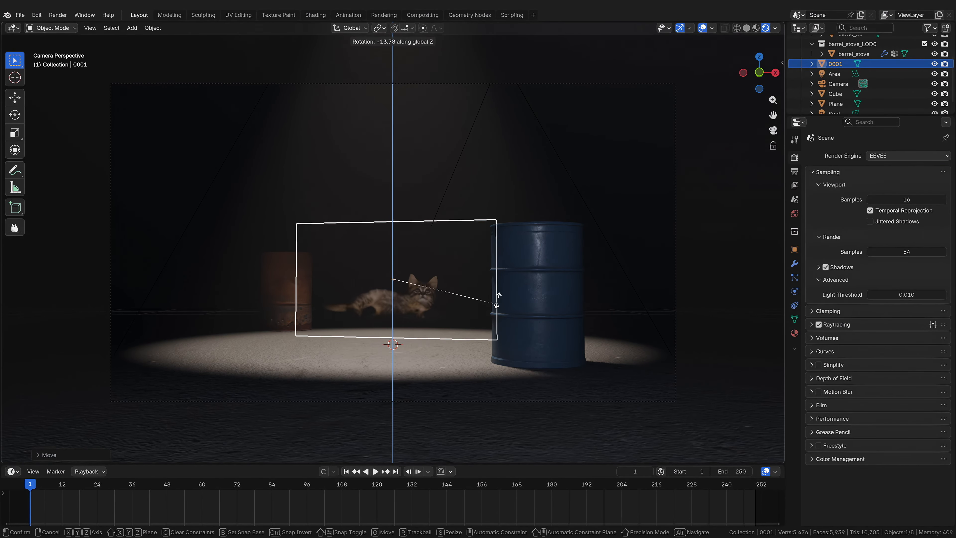
pyautogui.rightClick(452, 323)
# Step: Scale the image plane up and reposition it along Z and Y so the cat sits on the lit floor
pyautogui.press('s')
pyautogui.click(475, 285)
pyautogui.press('g')
pyautogui.press('z')
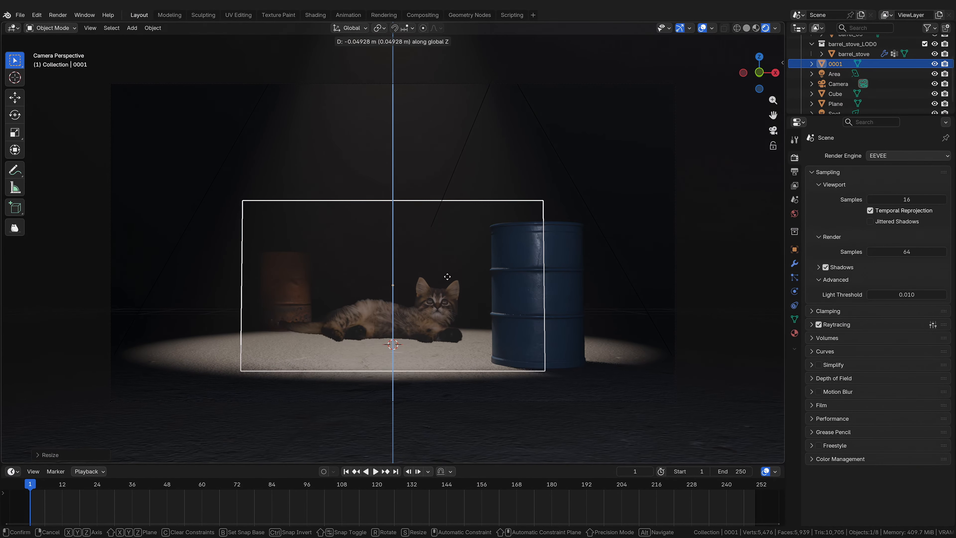
pyautogui.press('y')
pyautogui.press('z')
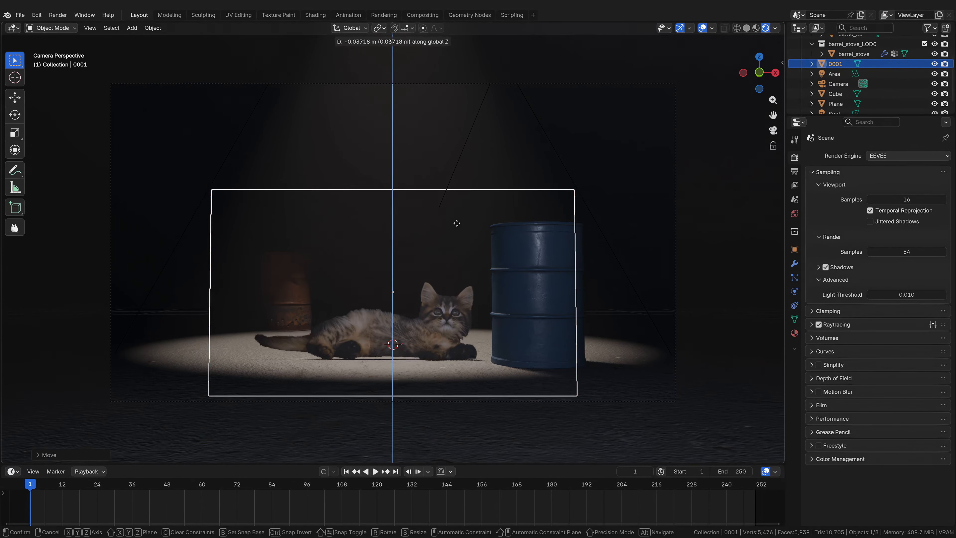
pyautogui.click(456, 222)
pyautogui.press('g')
pyautogui.press('y')
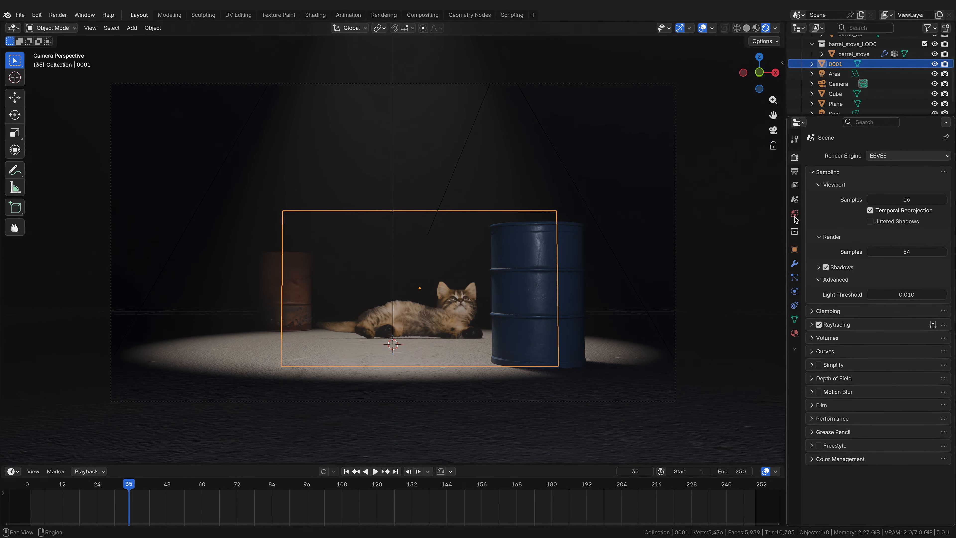
pyautogui.click(794, 171)
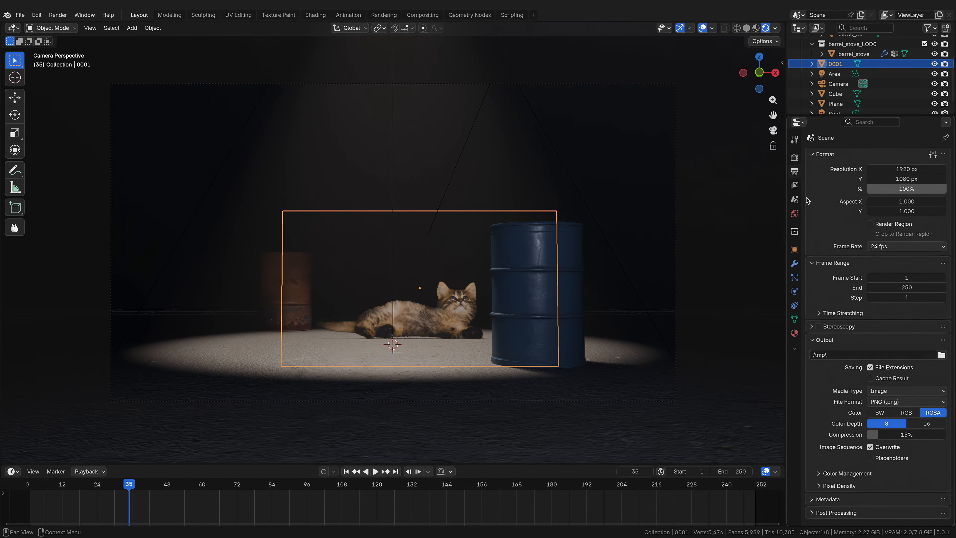
# Step: Set the scene frame rate to 30 fps and the end frame to 347
pyautogui.click(880, 247)
pyautogui.click(900, 327)
pyautogui.click(906, 288)
pyautogui.write('325')
pyautogui.press('Return')
# Step: Split the 3D viewport and open a new compositor node tree in the new area
pyautogui.scroll(-7, 393, 502)
pyautogui.moveTo(670, 485); pyautogui.dragTo(303, 436)
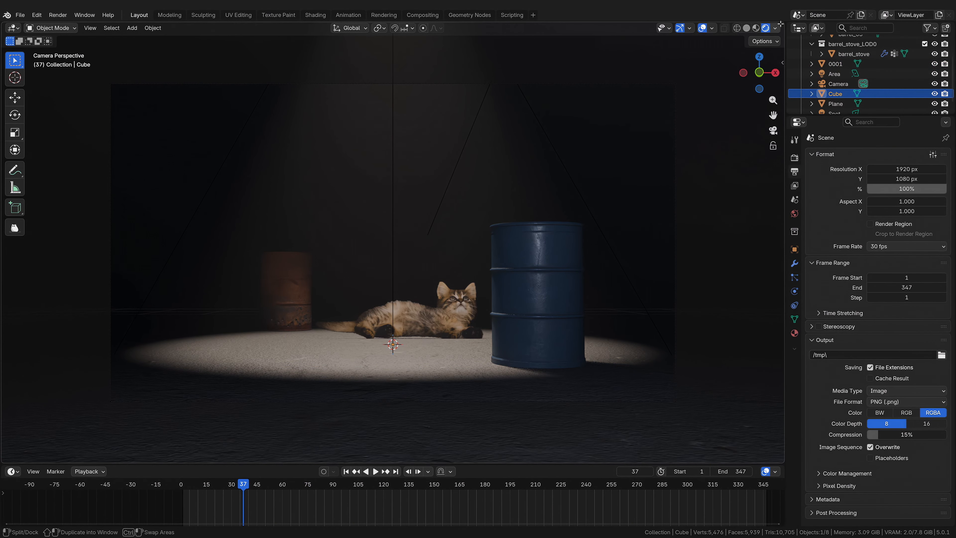
pyautogui.moveTo(784, 24); pyautogui.dragTo(397, 113)
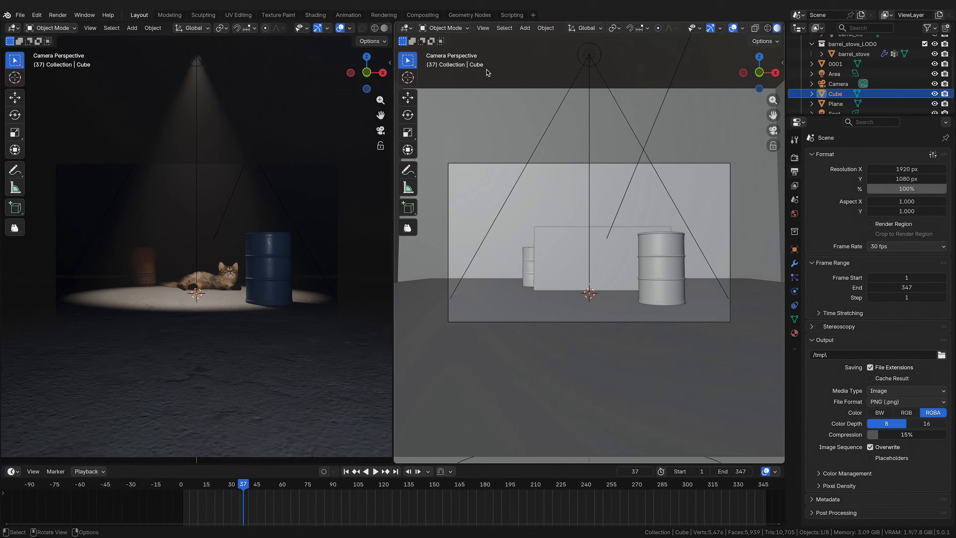
pyautogui.click(406, 28)
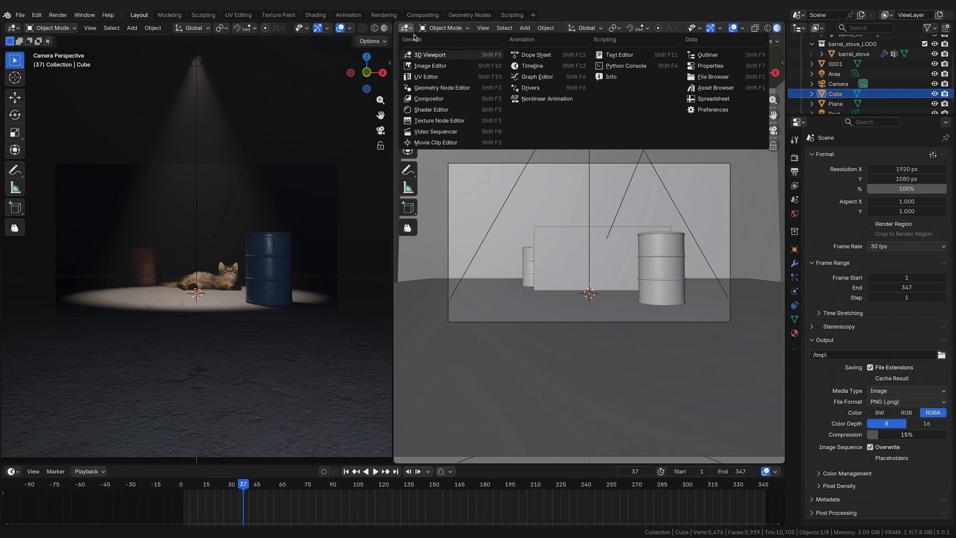
pyautogui.click(450, 102)
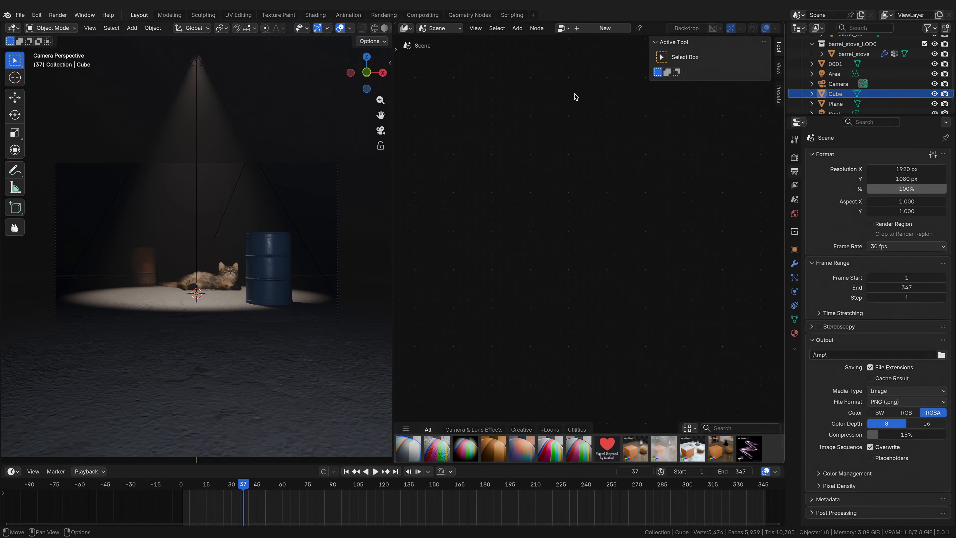
pyautogui.click(597, 29)
pyautogui.scroll(-2, 264, 30)
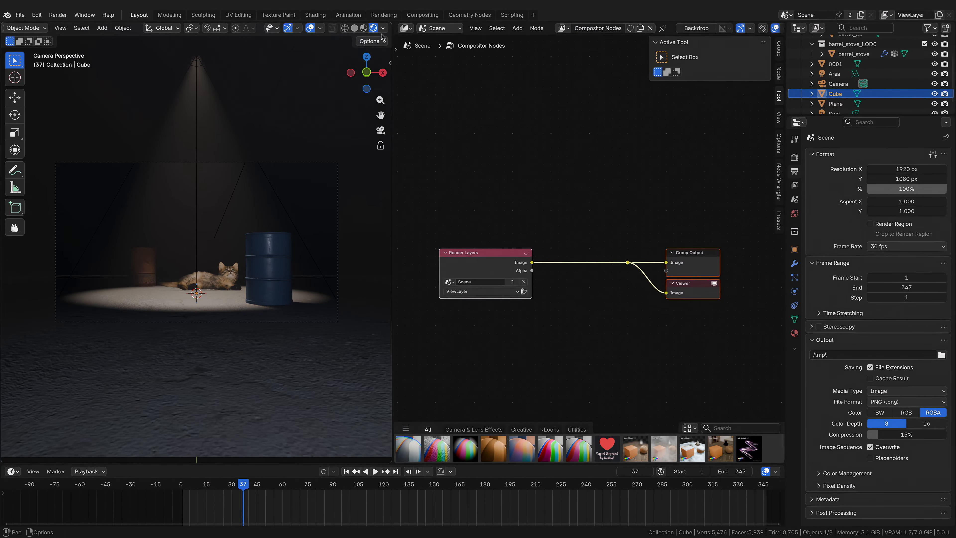
# Step: Enable the viewport compositor and set the compositor device to GPU
pyautogui.click(384, 30)
pyautogui.click(382, 179)
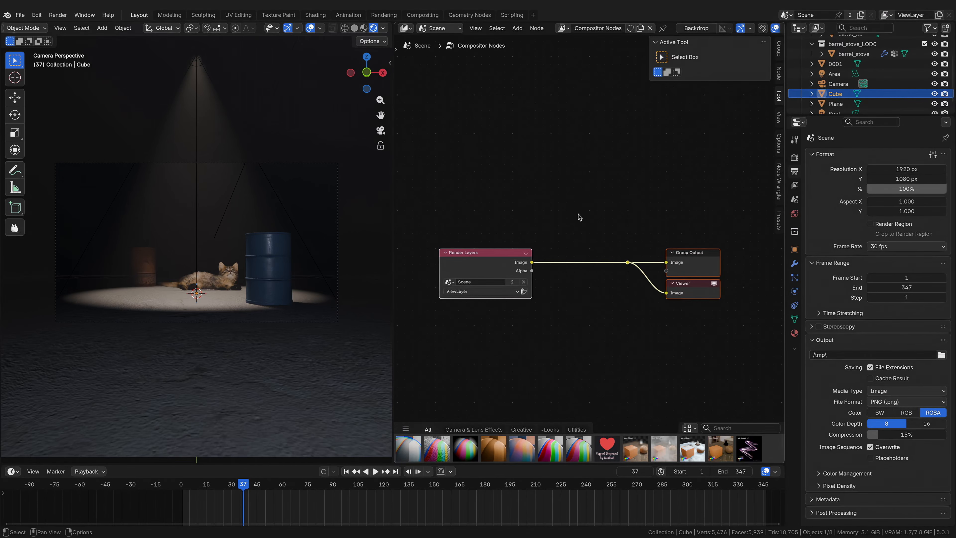
pyautogui.click(778, 145)
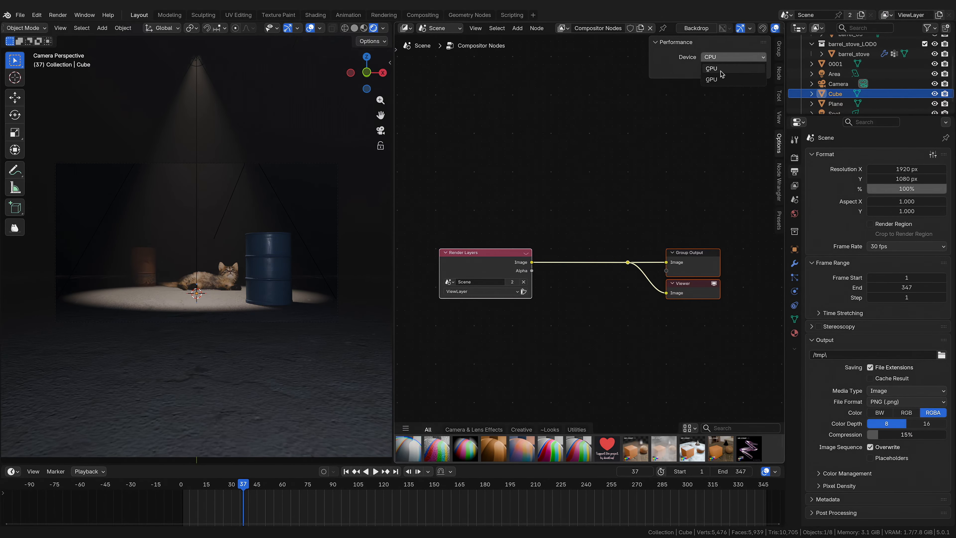
pyautogui.click(732, 68)
pyautogui.click(720, 91)
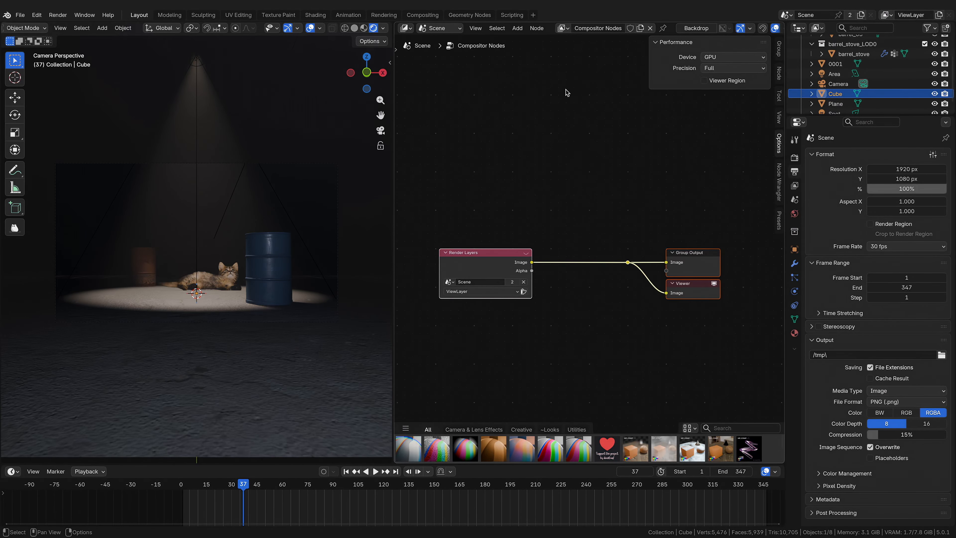
pyautogui.press('n')
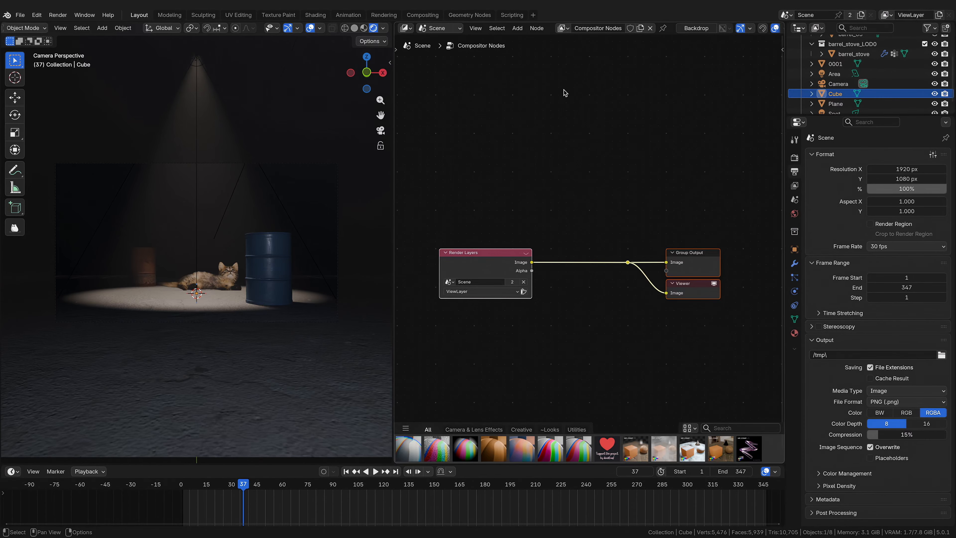
# Step: Enable the Cryptomatte Object pass in the view layer properties
pyautogui.click(795, 186)
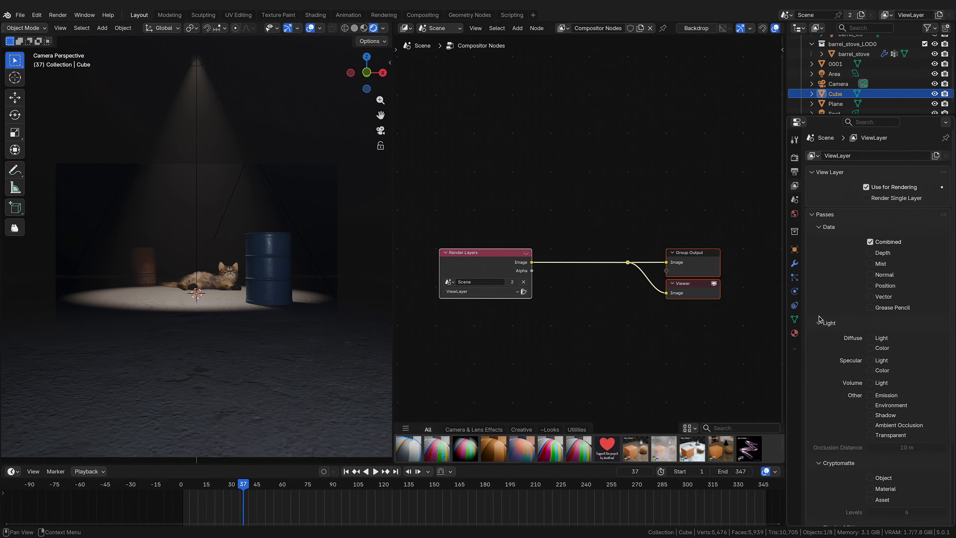
pyautogui.scroll(-5, 820, 320)
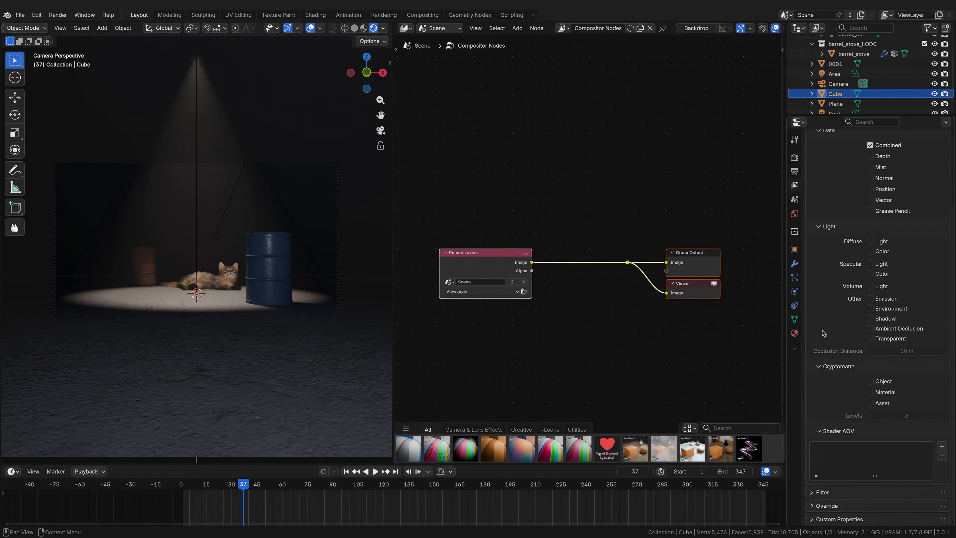
pyautogui.click(890, 383)
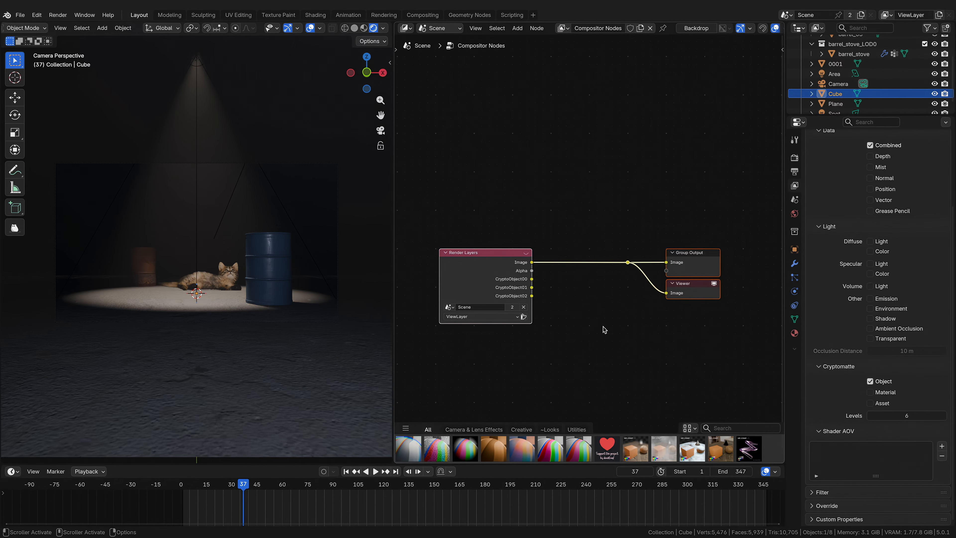
# Step: Add a Cryptomatte node onto the link between Render Layers and the outputs
pyautogui.hotkey('shift', 'a')
pyautogui.write('crypto')
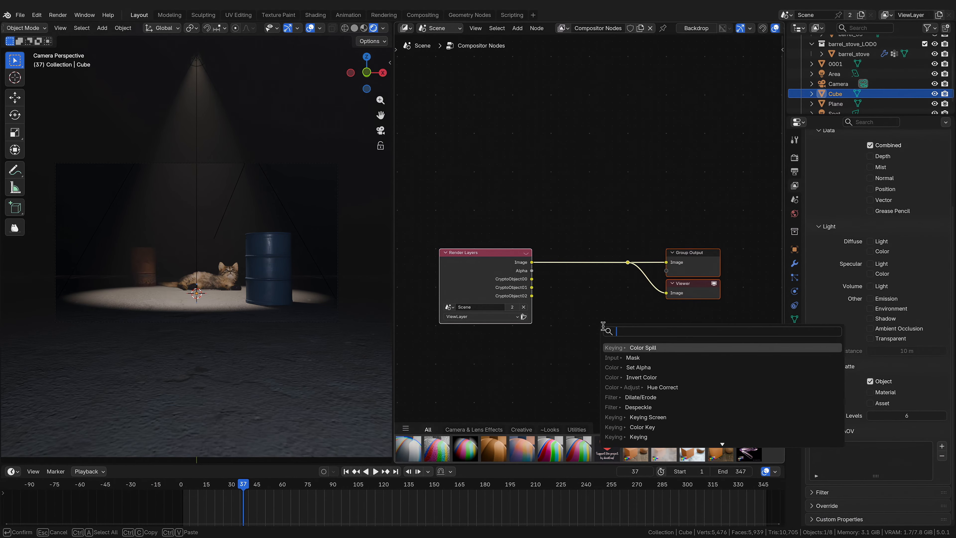
pyautogui.click(646, 345)
pyautogui.click(599, 259)
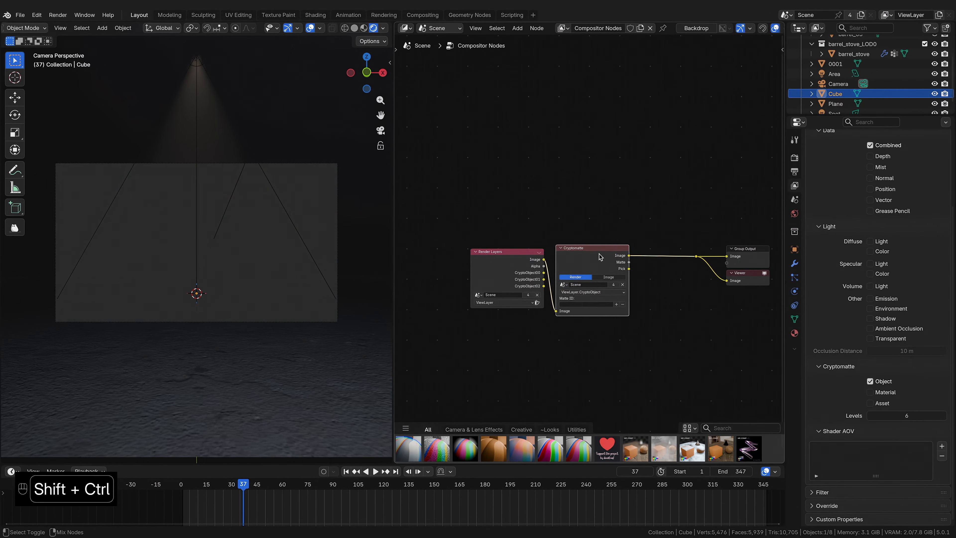
# Step: Pick the cat image plane as the Cryptomatte matte with the eyedropper and preview the node's result
pyautogui.keyDown('ctrl'); pyautogui.keyDown('shift'); pyautogui.click(600, 256); pyautogui.keyUp('shift'); pyautogui.keyUp('ctrl')
pyautogui.keyDown('ctrl'); pyautogui.keyDown('shift'); pyautogui.click(599, 256); pyautogui.keyUp('shift'); pyautogui.keyUp('ctrl')
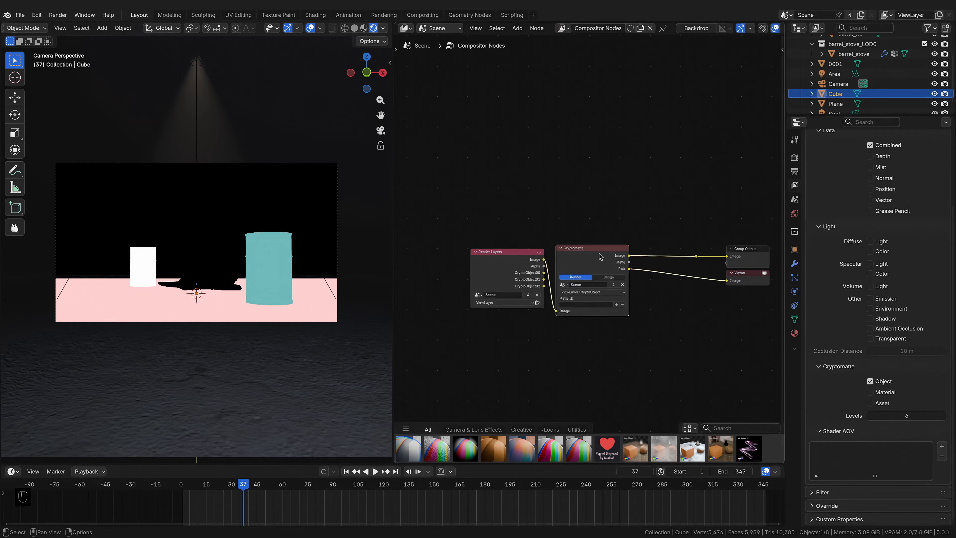
pyautogui.click(617, 304)
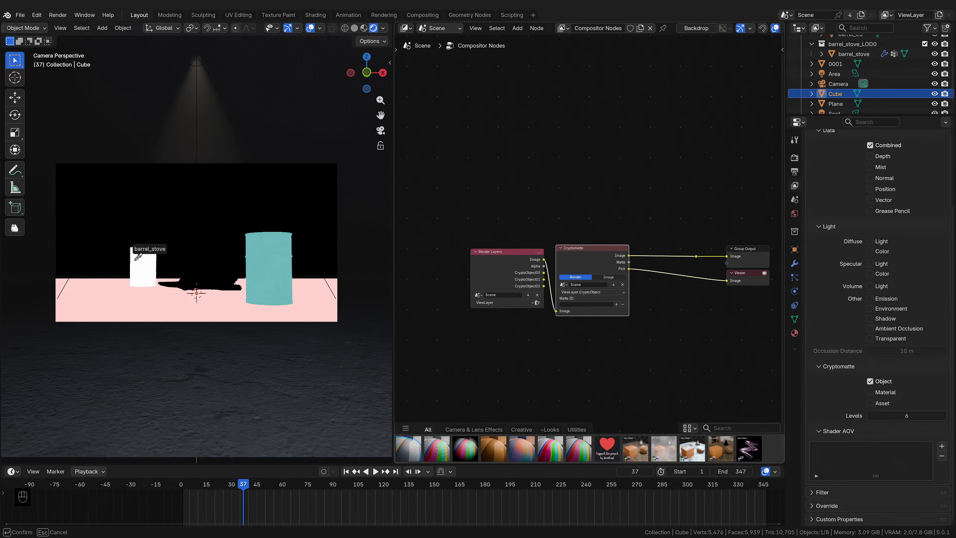
pyautogui.click(217, 265)
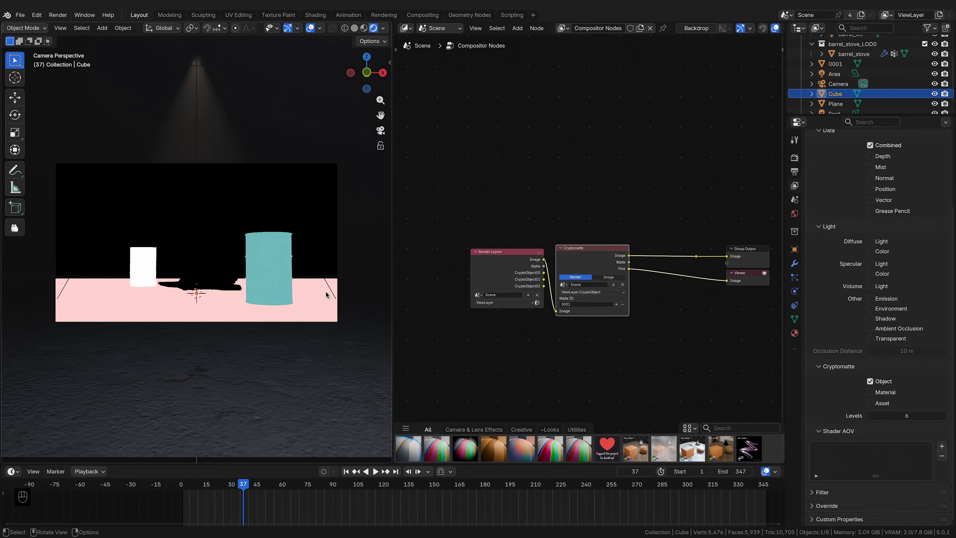
pyautogui.keyDown('ctrl'); pyautogui.keyDown('shift'); pyautogui.click(598, 255); pyautogui.keyUp('shift'); pyautogui.keyUp('ctrl')
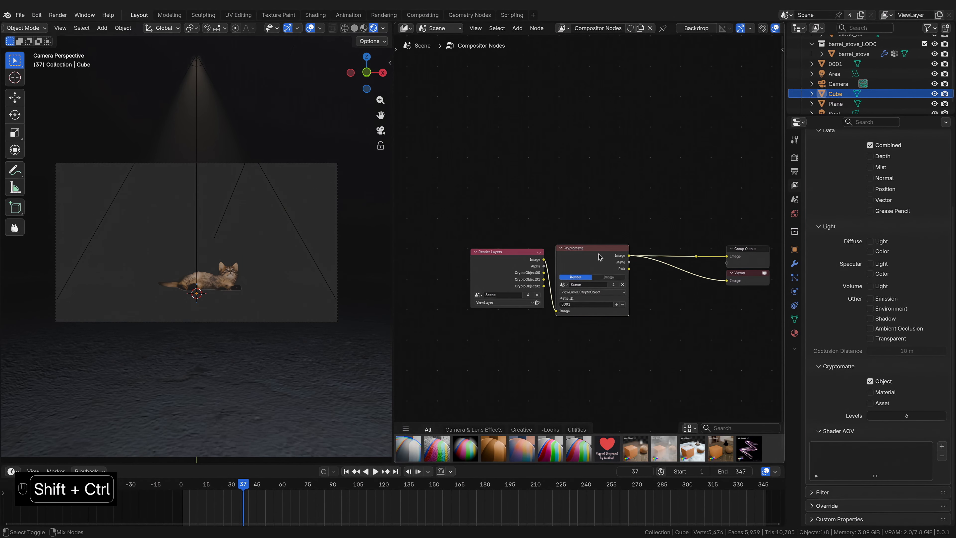
# Step: Add a Color Balance node to the compositor tree
pyautogui.moveTo(243, 485)
pyautogui.mouseDown()
pyautogui.moveTo(337, 483)
pyautogui.moveTo(241, 484)
pyautogui.mouseUp()
pyautogui.hotkey('shift', 'a')
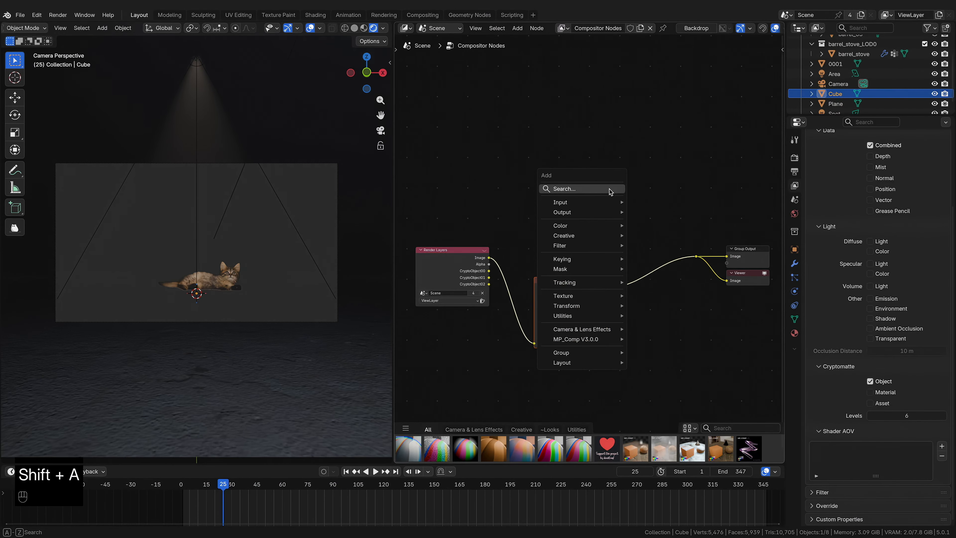
pyautogui.write('co')
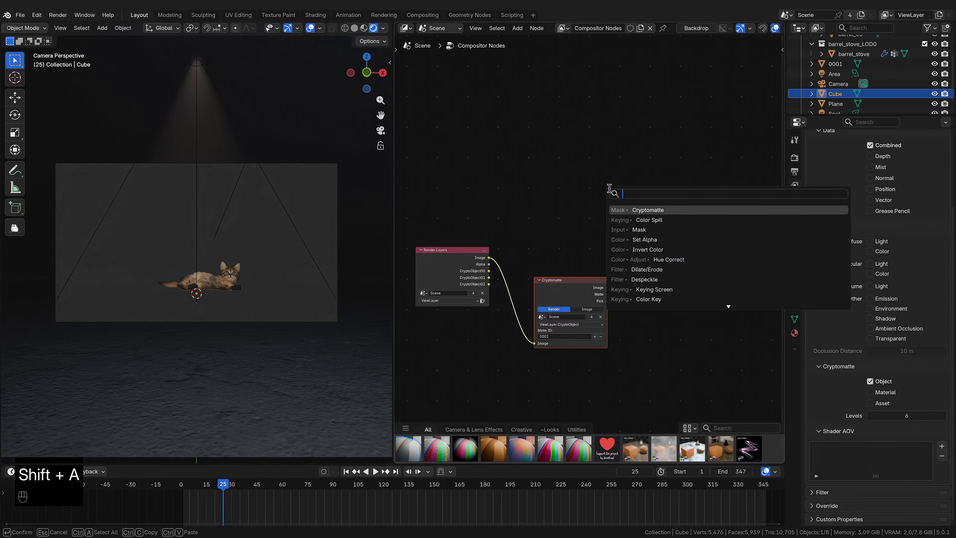
pyautogui.write('lor bal')
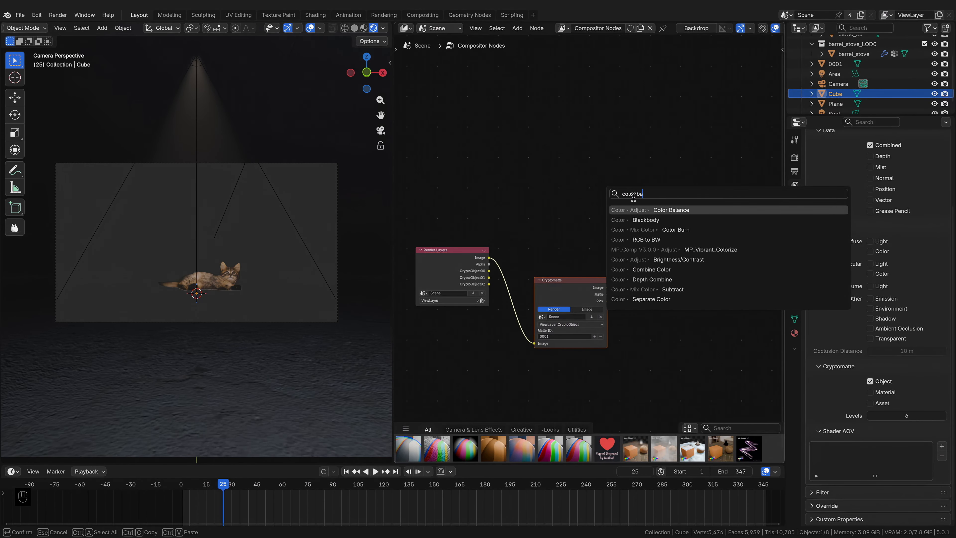
pyautogui.press('Return')
pyautogui.click(619, 193)
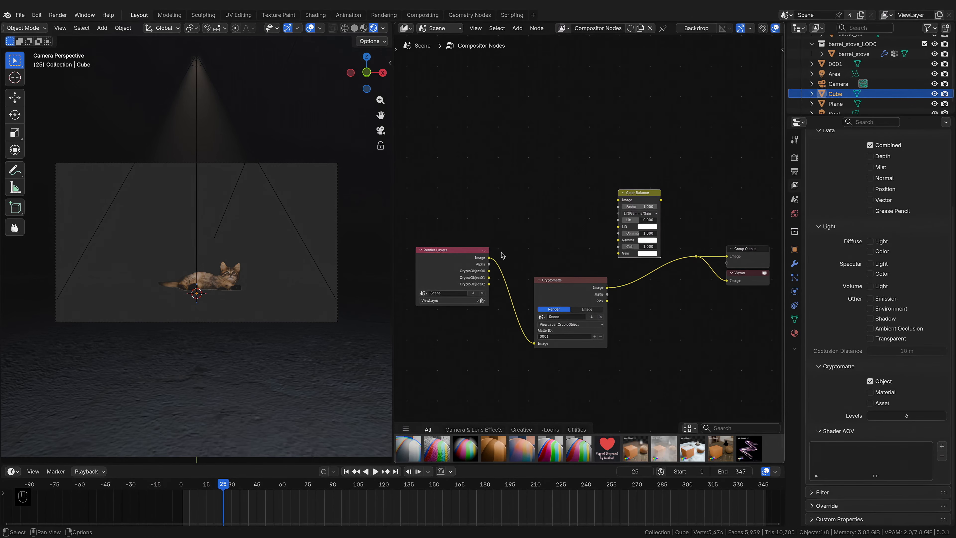
# Step: Connect the Render Layers image straight to the outputs and move the Color Balance node aside
pyautogui.moveTo(488, 257); pyautogui.dragTo(696, 258)
pyautogui.moveTo(607, 295); pyautogui.dragTo(696, 256)
pyautogui.keyDown('ctrl'); pyautogui.moveTo(628, 267); pyautogui.dragTo(598, 264, button='right'); pyautogui.keyUp('ctrl')
pyautogui.moveTo(640, 192); pyautogui.dragTo(720, 350)
# Step: Add a Blur node onto the link between Render Layers and the outputs
pyautogui.hotkey('shift', 'a')
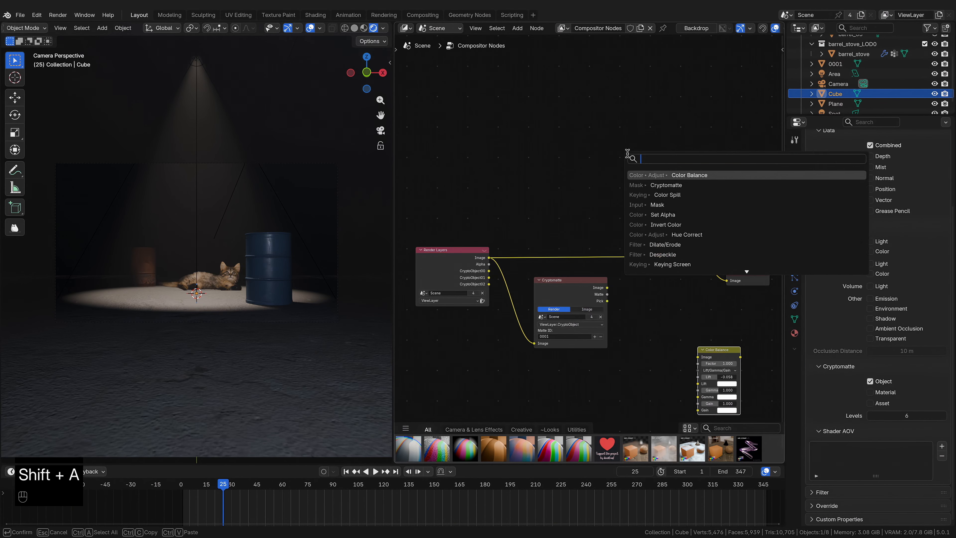
pyautogui.write('blur')
pyautogui.press('Return')
pyautogui.click(604, 204)
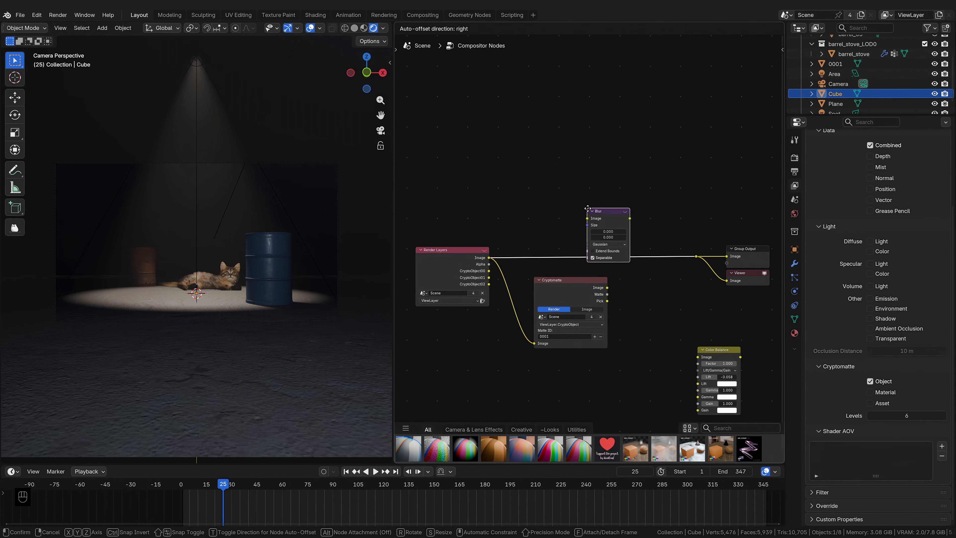
pyautogui.moveTo(605, 204); pyautogui.dragTo(640, 206)
# Step: Add a Mix node onto the link between the Blur node and the outputs
pyautogui.hotkey('shift', 'a')
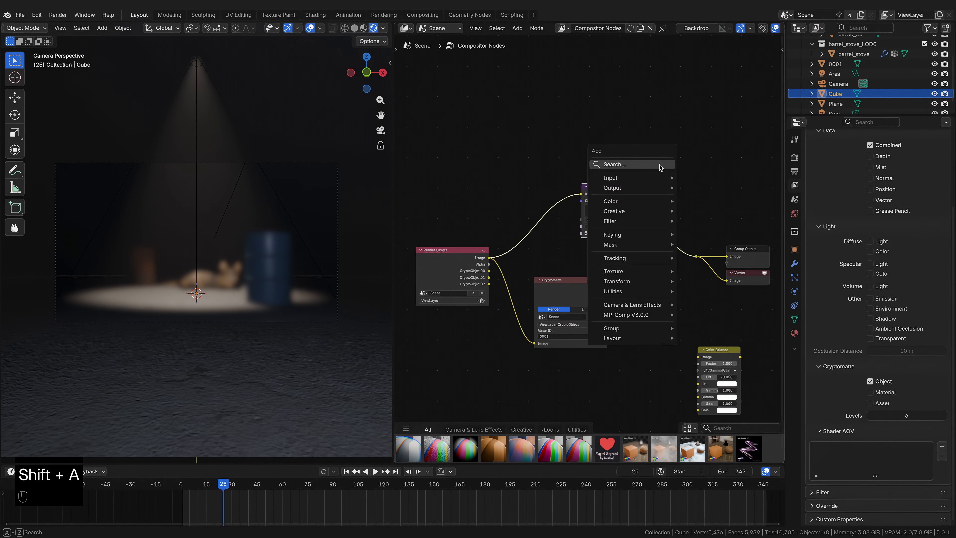
pyautogui.write('mix')
pyautogui.press('Return')
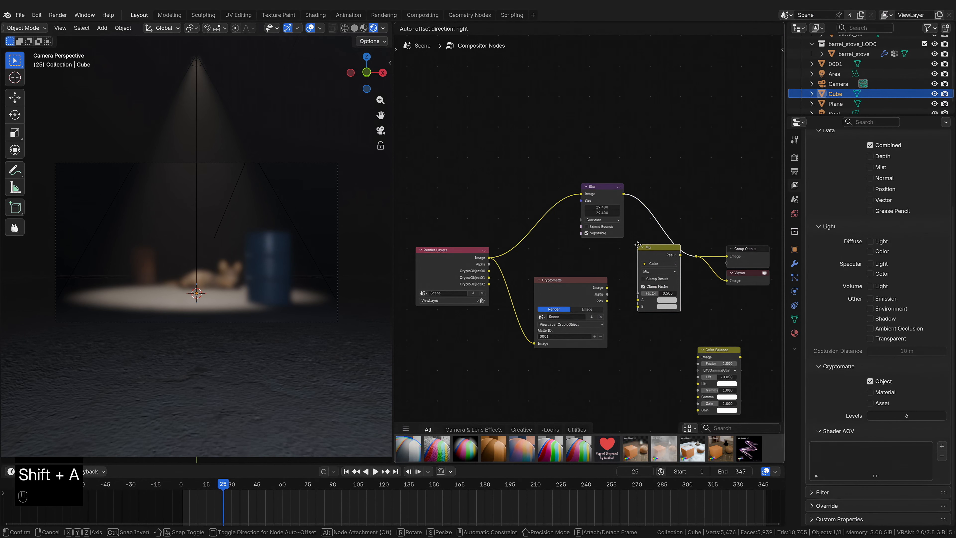
pyautogui.click(628, 248)
# Step: Feed the unblurred render and the Blur output into the Mix inputs, the Cryptomatte matte into its factor, and tidy the nodes
pyautogui.moveTo(489, 258); pyautogui.dragTo(627, 302)
pyautogui.moveTo(624, 194); pyautogui.dragTo(627, 309)
pyautogui.moveTo(670, 257); pyautogui.dragTo(696, 256)
pyautogui.moveTo(572, 280); pyautogui.dragTo(534, 325)
pyautogui.moveTo(603, 186); pyautogui.dragTo(557, 182)
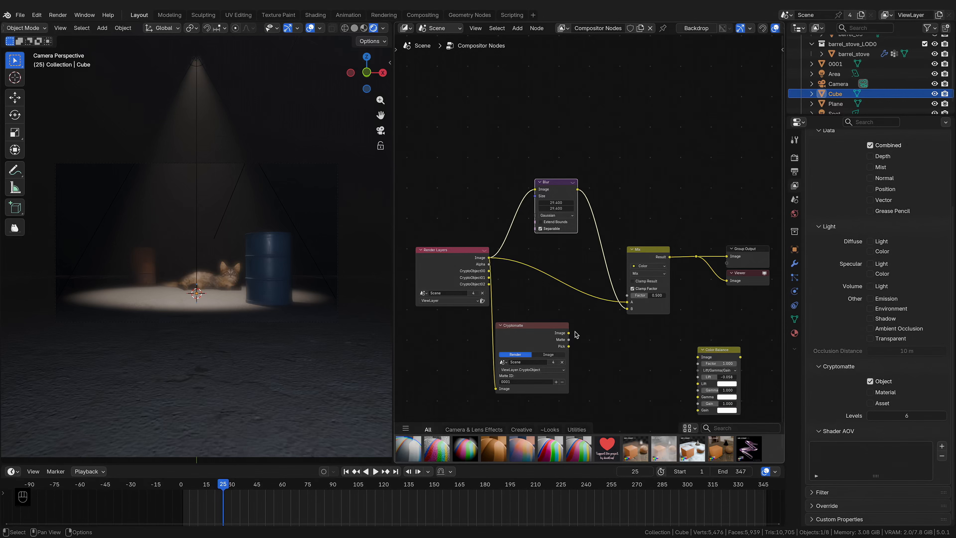
pyautogui.moveTo(569, 340); pyautogui.dragTo(626, 296)
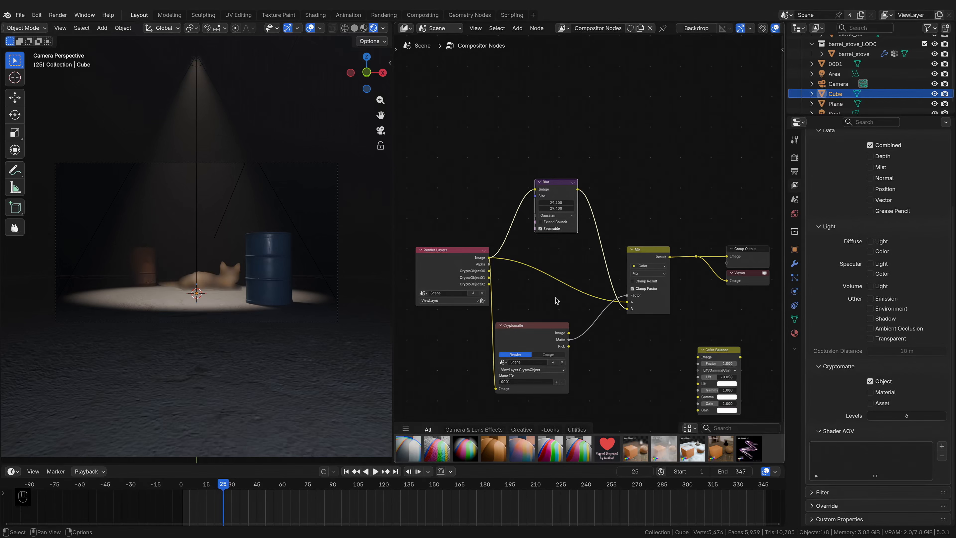
pyautogui.moveTo(531, 344); pyautogui.dragTo(553, 339)
pyautogui.moveTo(556, 202); pyautogui.dragTo(532, 208)
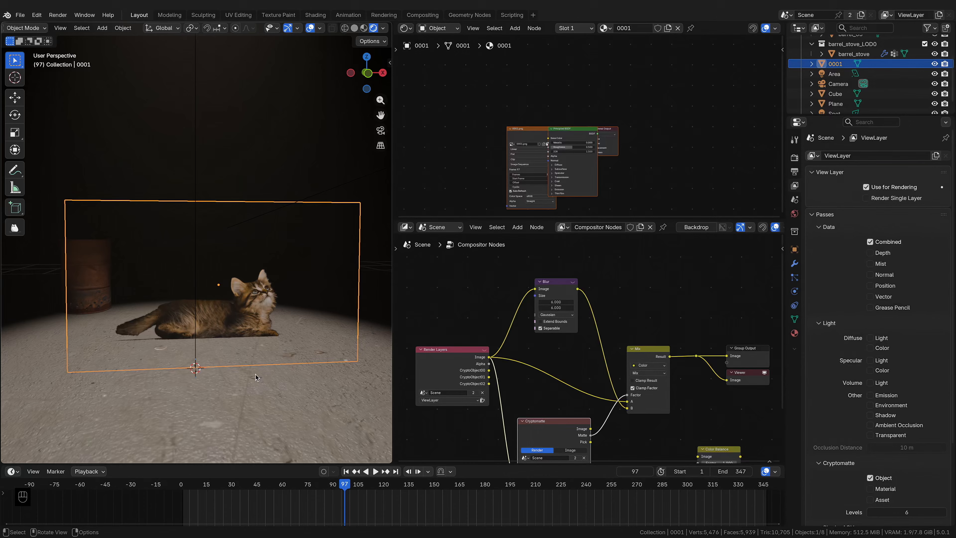
pyautogui.press('g')
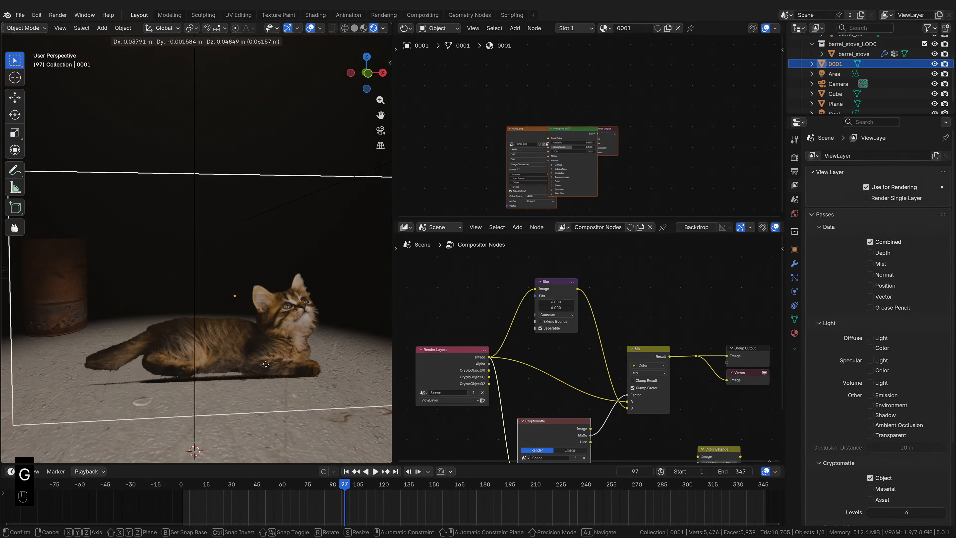
pyautogui.rightClick(263, 349)
pyautogui.moveTo(263, 349); pyautogui.dragTo(292, 354, button='middle')
pyautogui.scroll(-2, 292, 355)
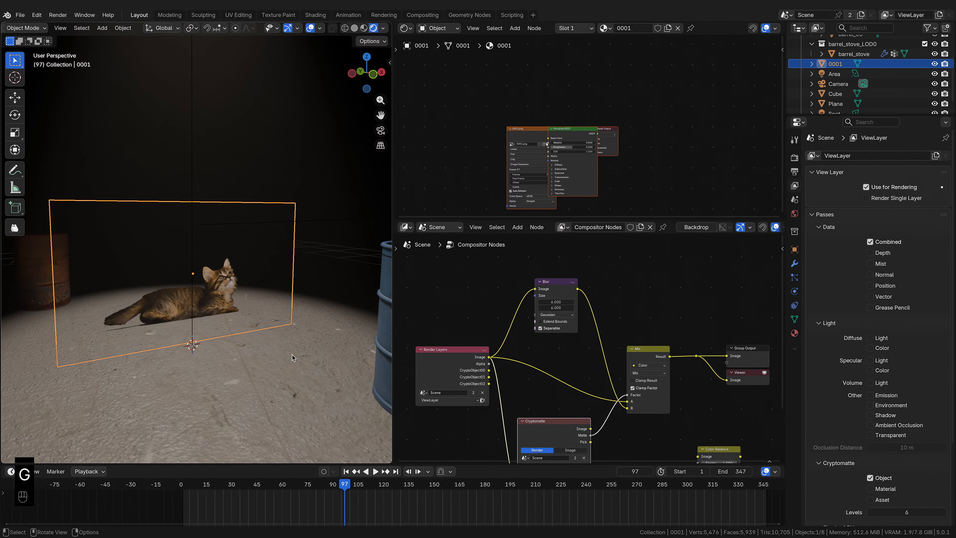
pyautogui.press('g')
pyautogui.press('x')
pyautogui.press('y')
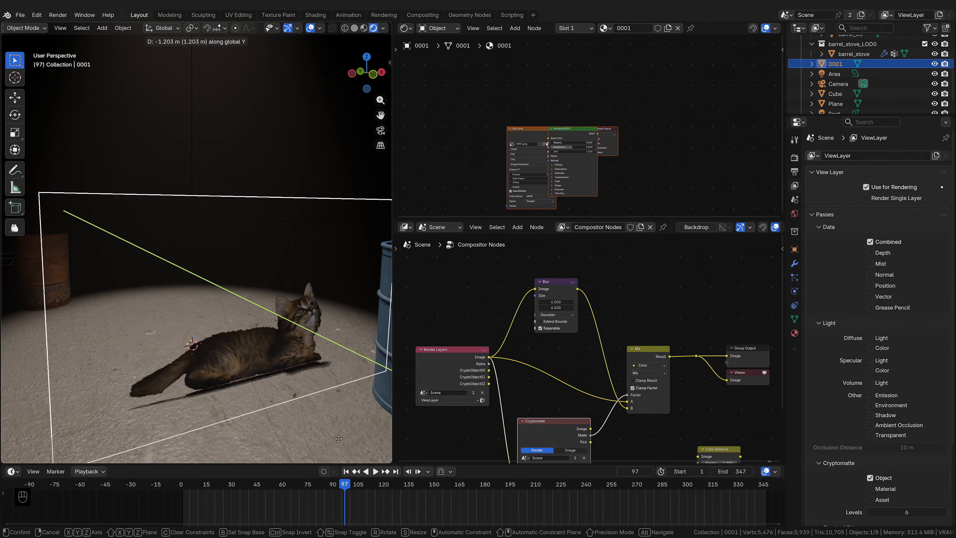
pyautogui.rightClick(294, 400)
pyautogui.scroll(2, 297, 325)
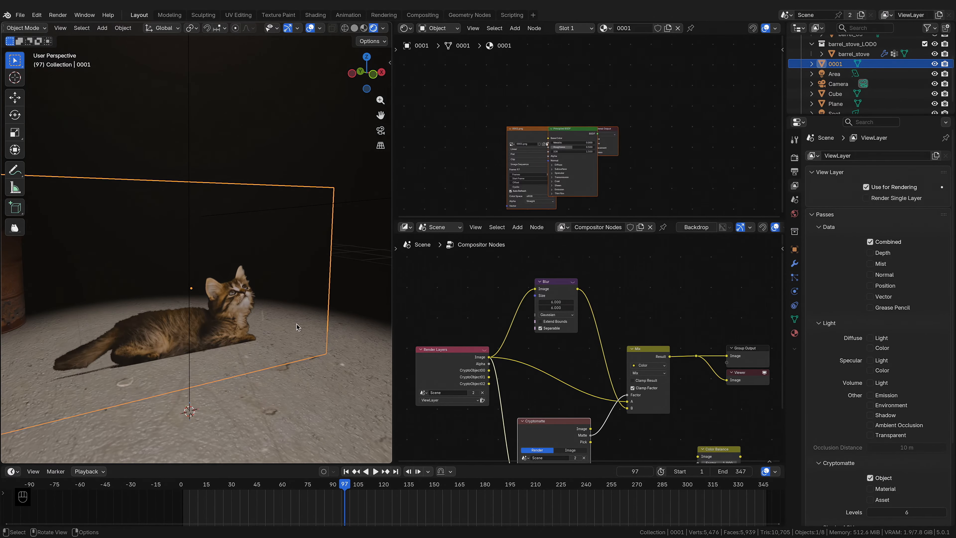
pyautogui.scroll(2, 296, 324)
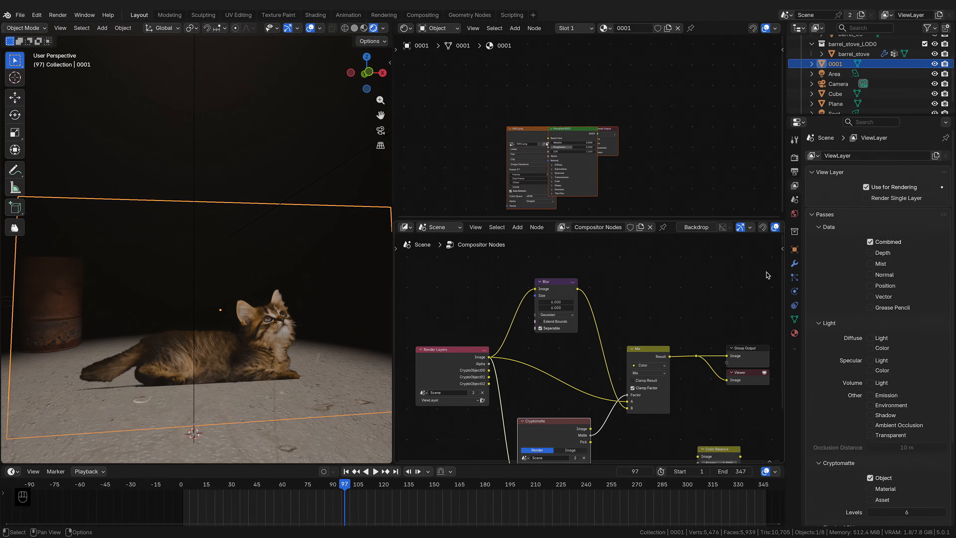
# Step: Turn off shadow ray visibility for the cat image plane, then undo the change
pyautogui.click(795, 250)
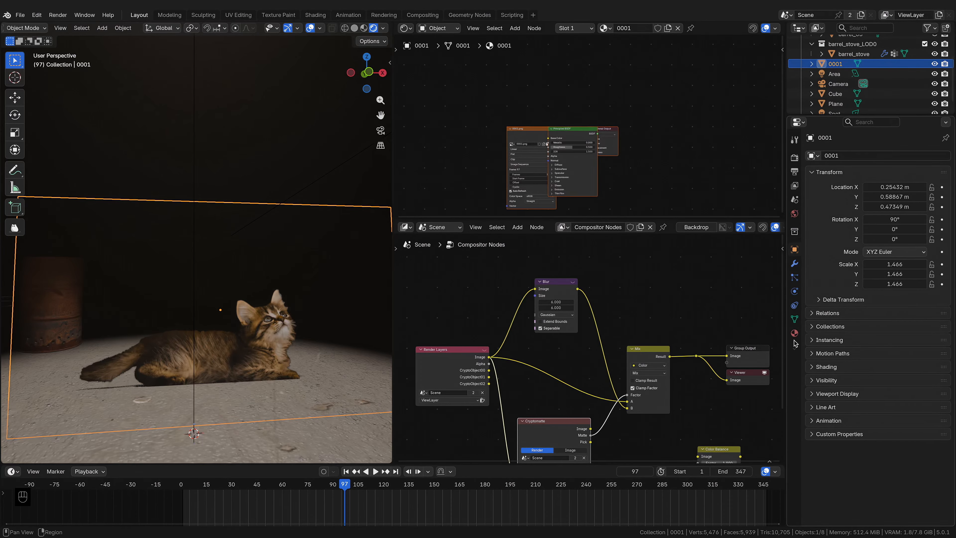
pyautogui.click(818, 383)
pyautogui.scroll(-3, 819, 385)
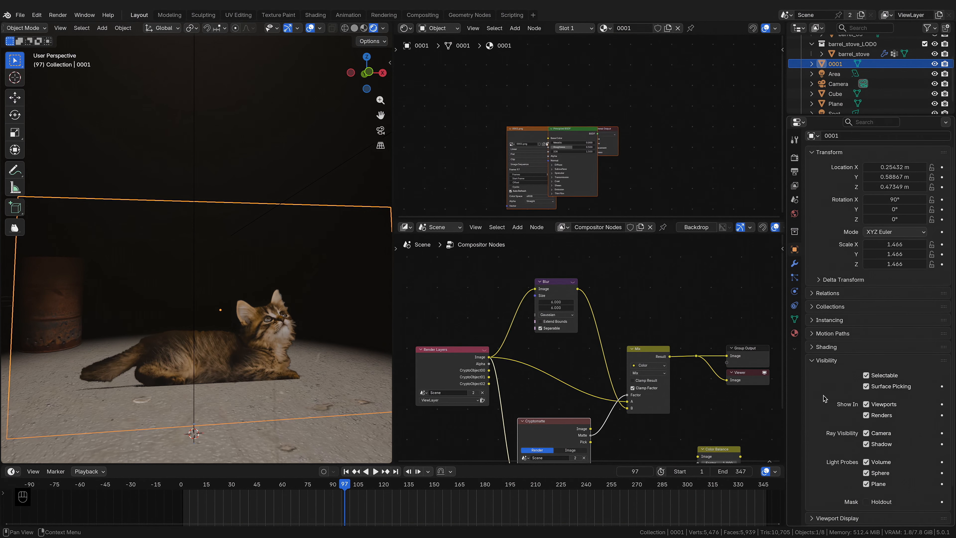
pyautogui.click(881, 407)
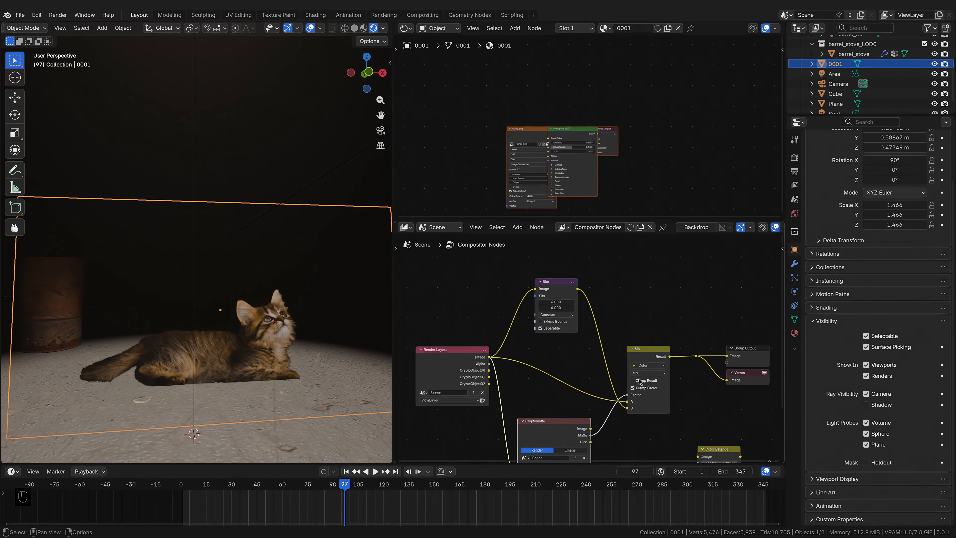
pyautogui.hotkey('ctrl', 'z')
pyautogui.hotkey('ctrl', 'z')
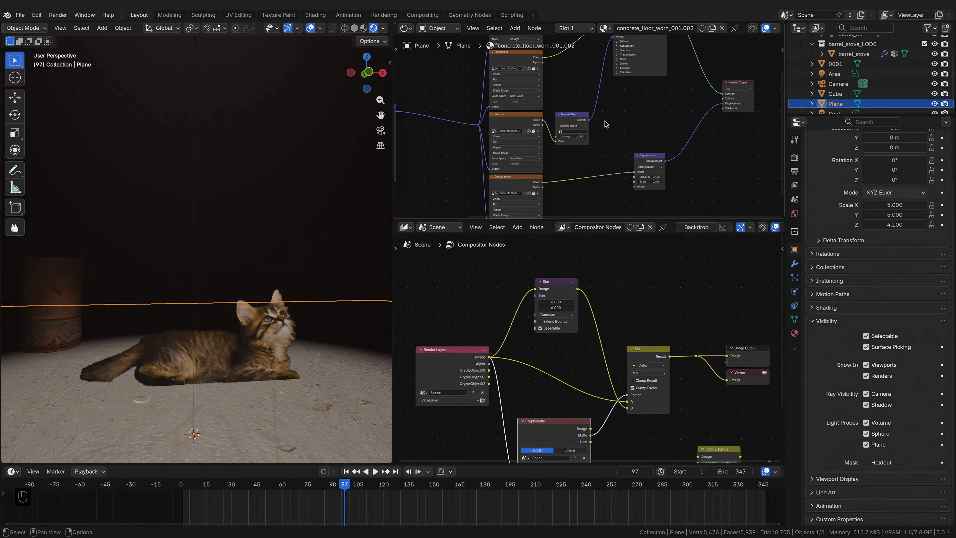
# Step: Add an Ambient Occlusion node to the floor plane's material
pyautogui.scroll(-4, 608, 124)
pyautogui.moveTo(643, 106); pyautogui.dragTo(637, 143, button='middle')
pyautogui.scroll(3, 593, 75)
pyautogui.hotkey('shift', 'a')
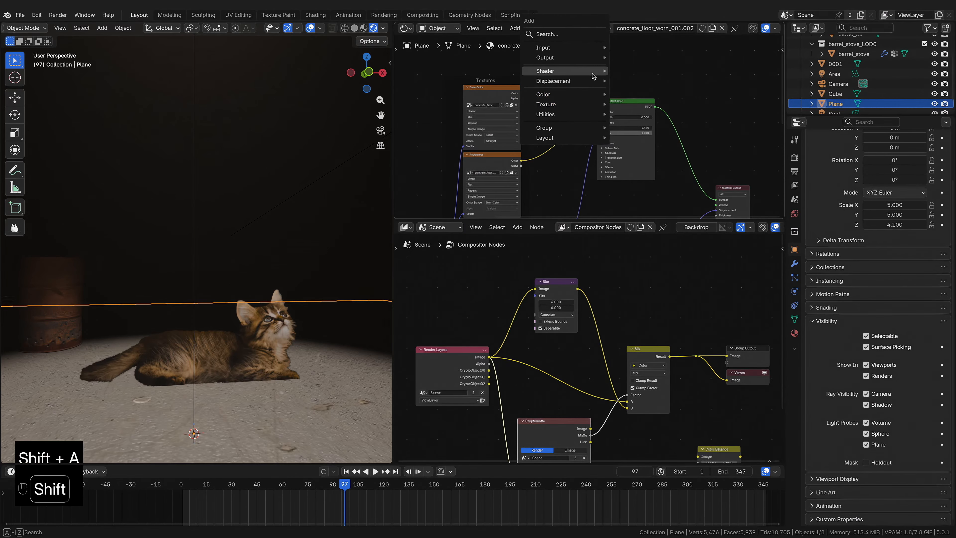
pyautogui.click(564, 35)
pyautogui.write('ambien')
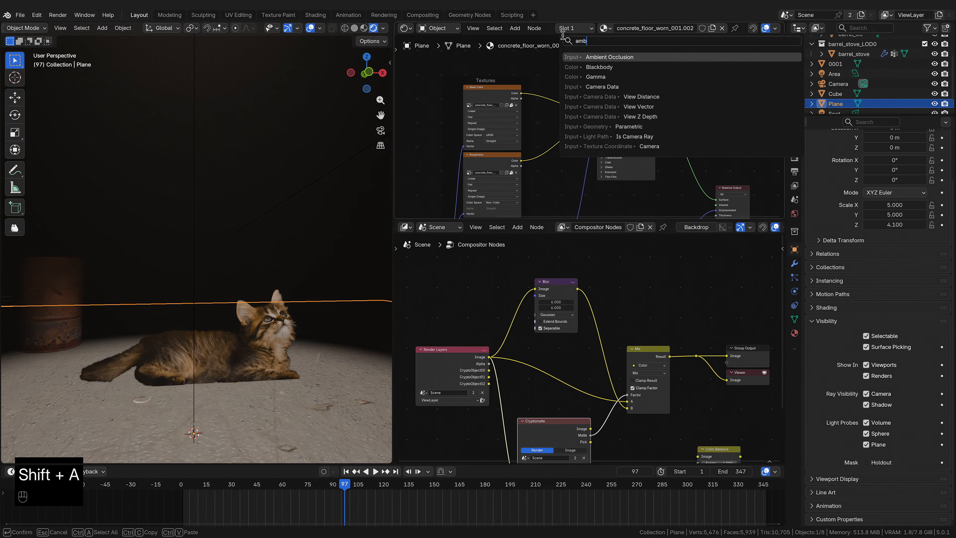
pyautogui.click(599, 57)
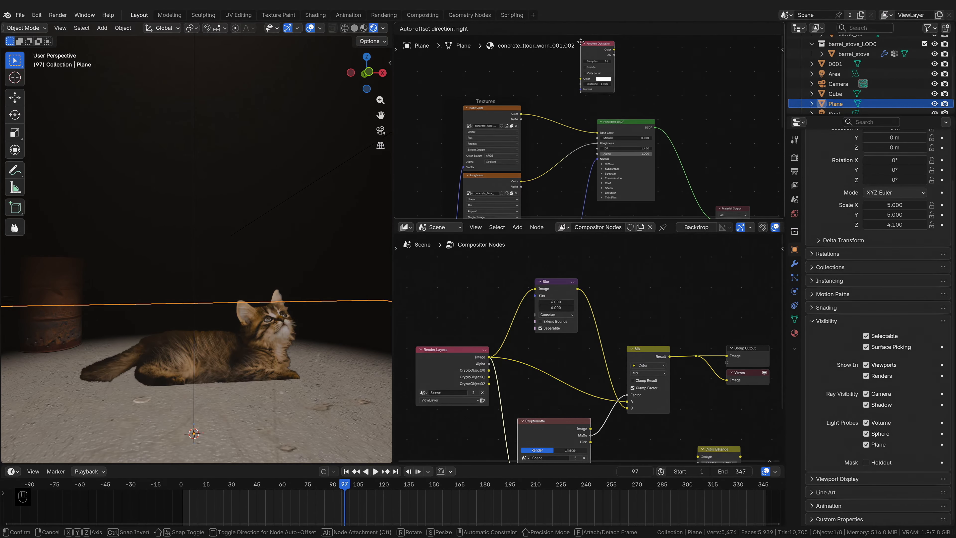
# Step: Add a Transparent BSDF node to the floor material
pyautogui.scroll(-2, 620, 107)
pyautogui.scroll(2, 621, 107)
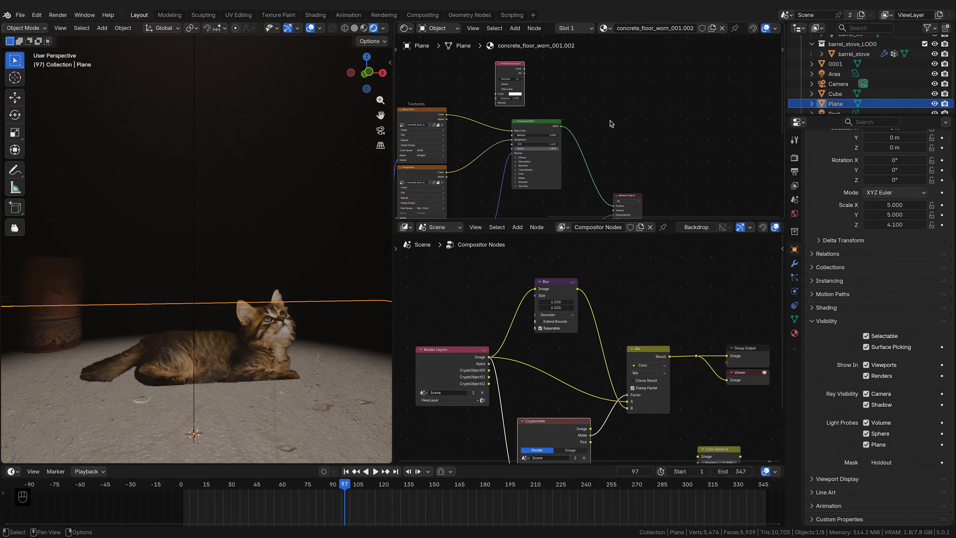
pyautogui.hotkey('shift', 'a')
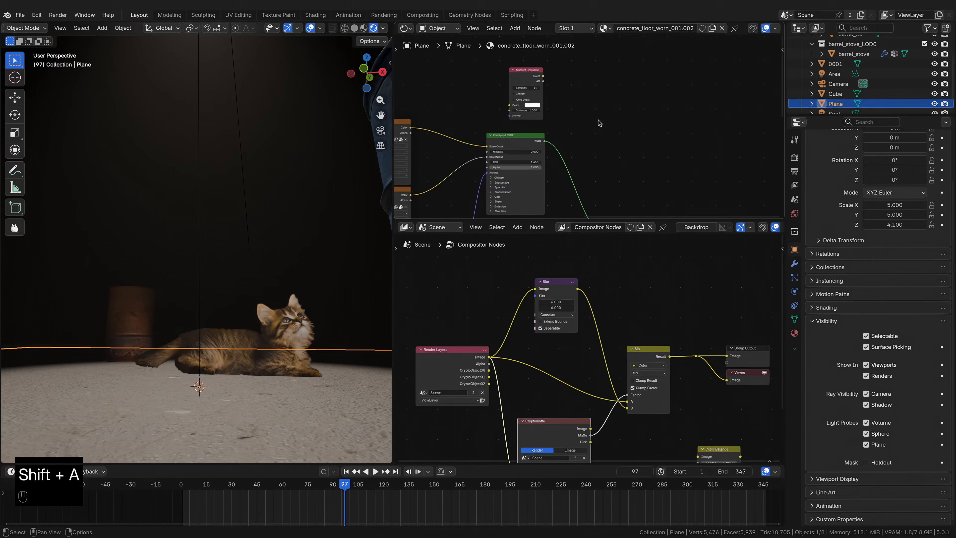
pyautogui.hotkey('shift', 'a')
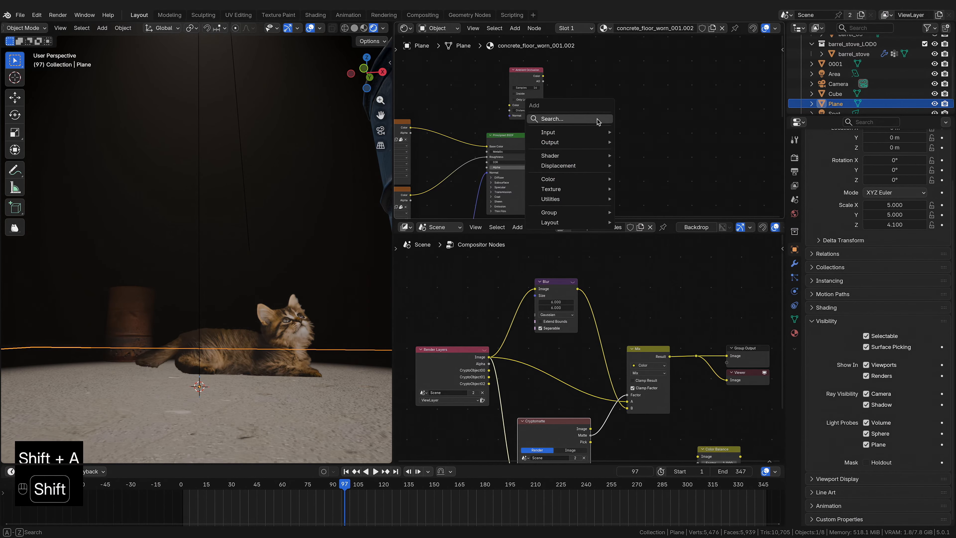
pyautogui.click(597, 119)
pyautogui.write('trans')
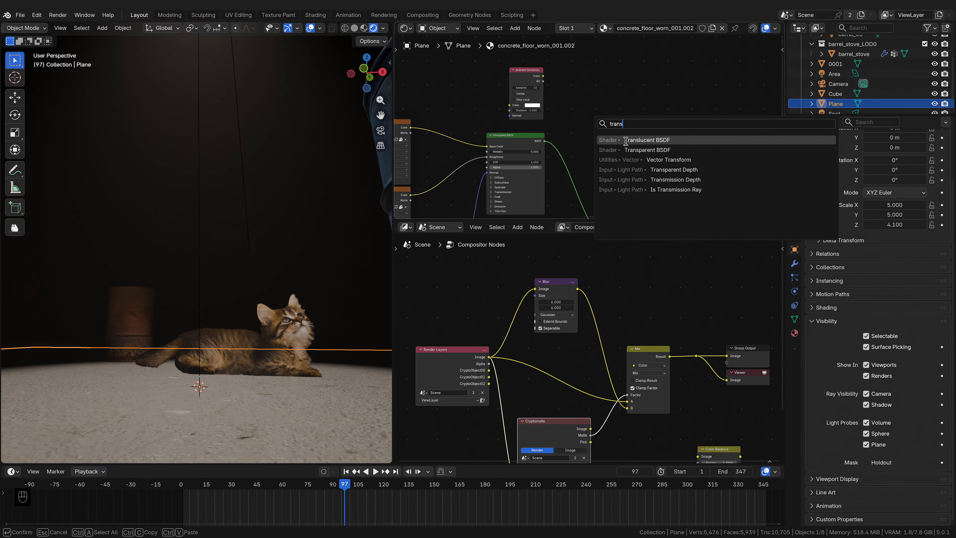
pyautogui.press('Return')
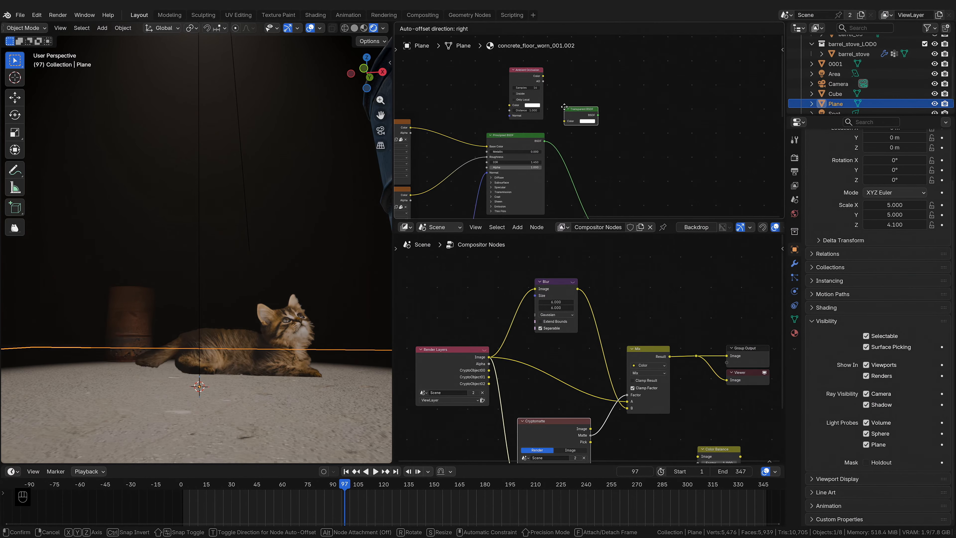
pyautogui.click(562, 108)
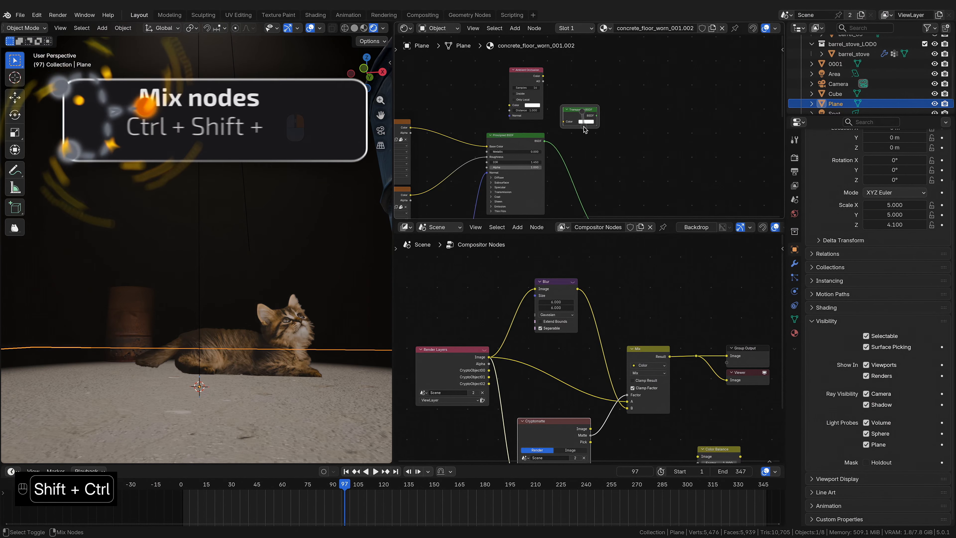
# Step: Combine the Transparent BSDF and Principled BSDF through a Mix Shader feeding the material output
pyautogui.keyDown('ctrl'); pyautogui.keyDown('shift'); pyautogui.moveTo(588, 116); pyautogui.dragTo(533, 148, button='right'); pyautogui.keyUp('shift'); pyautogui.keyUp('ctrl')
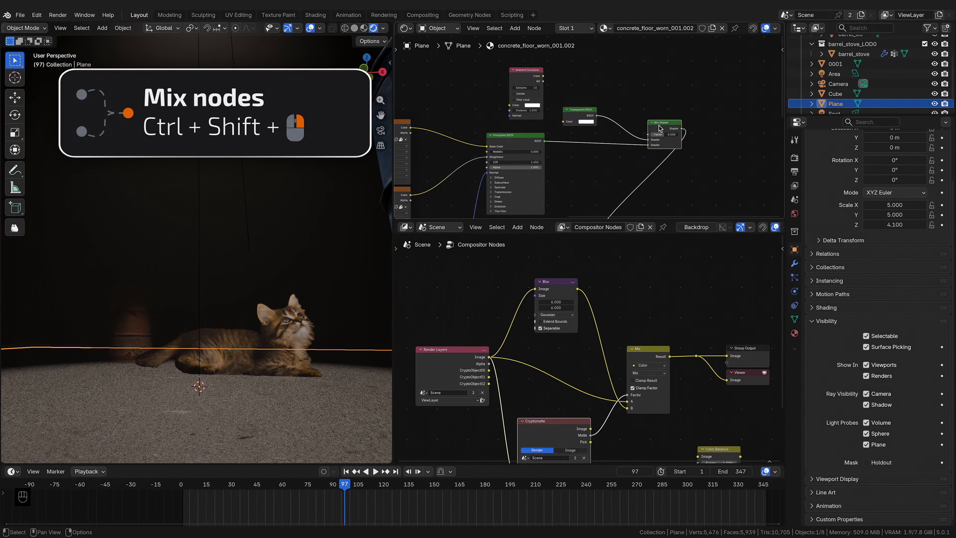
pyautogui.moveTo(659, 125); pyautogui.dragTo(629, 127)
pyautogui.scroll(4, 610, 132)
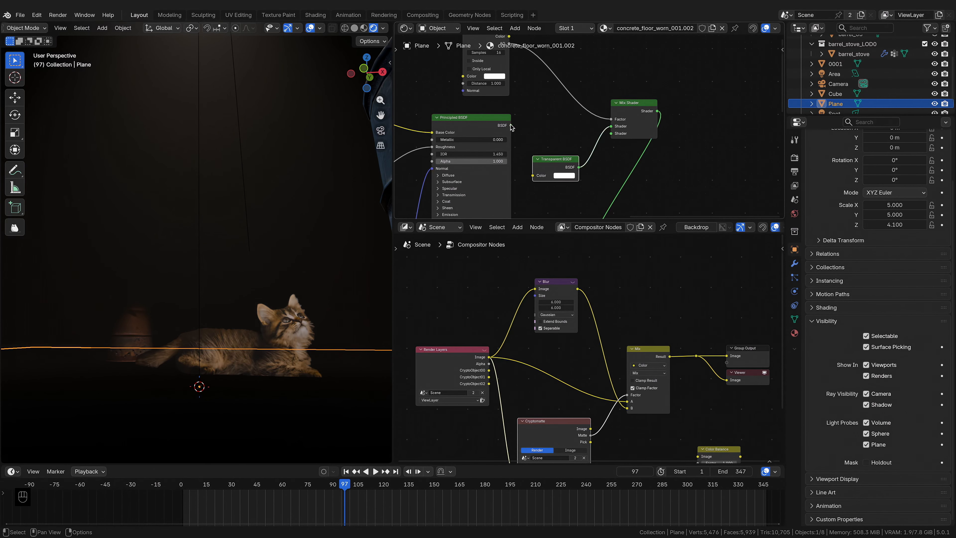
pyautogui.moveTo(511, 126); pyautogui.dragTo(611, 133)
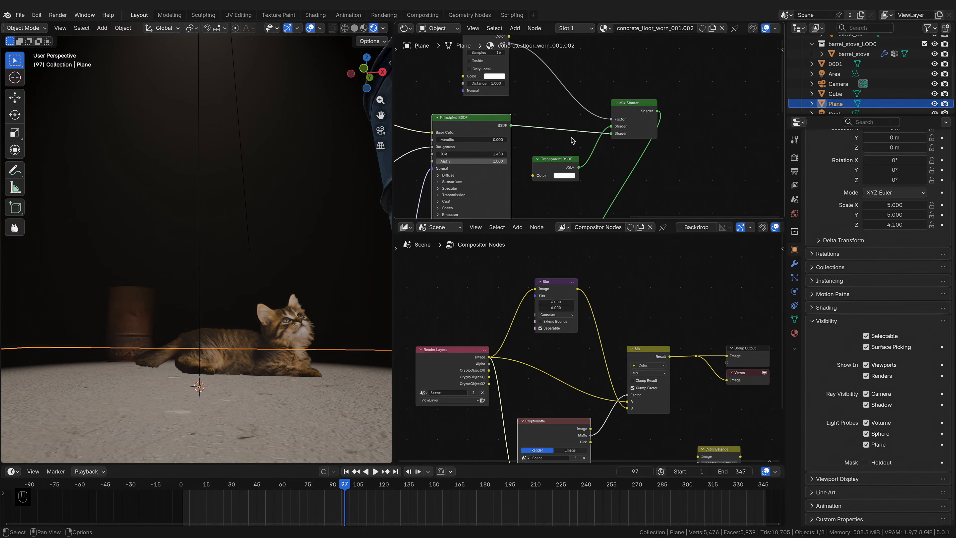
pyautogui.scroll(2, 571, 140)
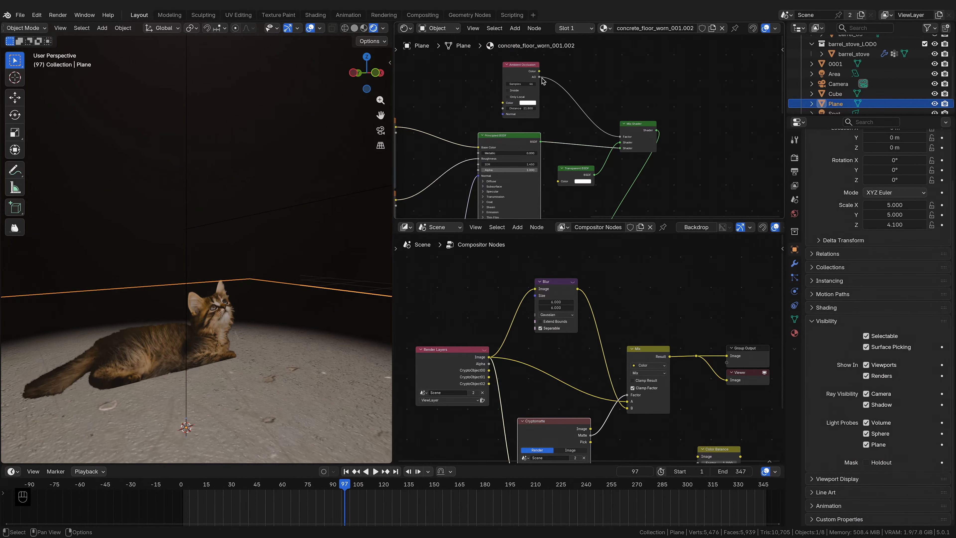
# Step: Wire the Ambient Occlusion output into the Transparent BSDF colour and adjust the AO samples and distance
pyautogui.moveTo(540, 71); pyautogui.dragTo(558, 181)
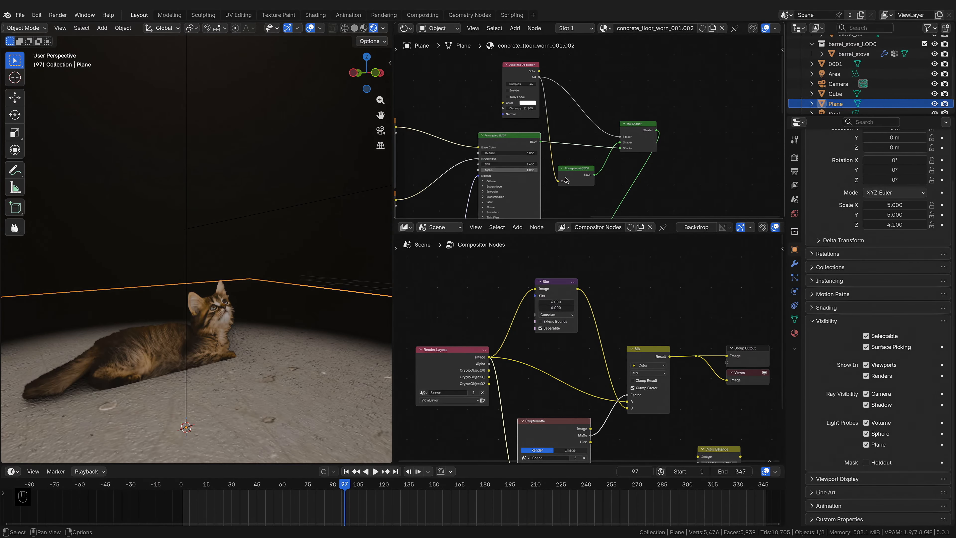
pyautogui.moveTo(271, 320); pyautogui.dragTo(229, 299, button='middle')
pyautogui.scroll(3, 535, 158)
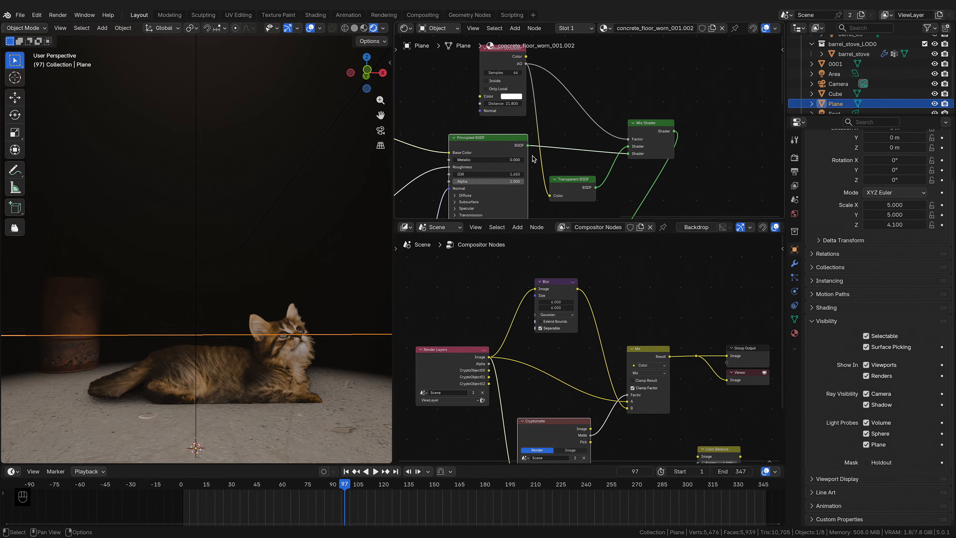
pyautogui.moveTo(505, 72)
pyautogui.mouseDown()
pyautogui.moveTo(488, 72)
pyautogui.moveTo(497, 72)
pyautogui.mouseUp()
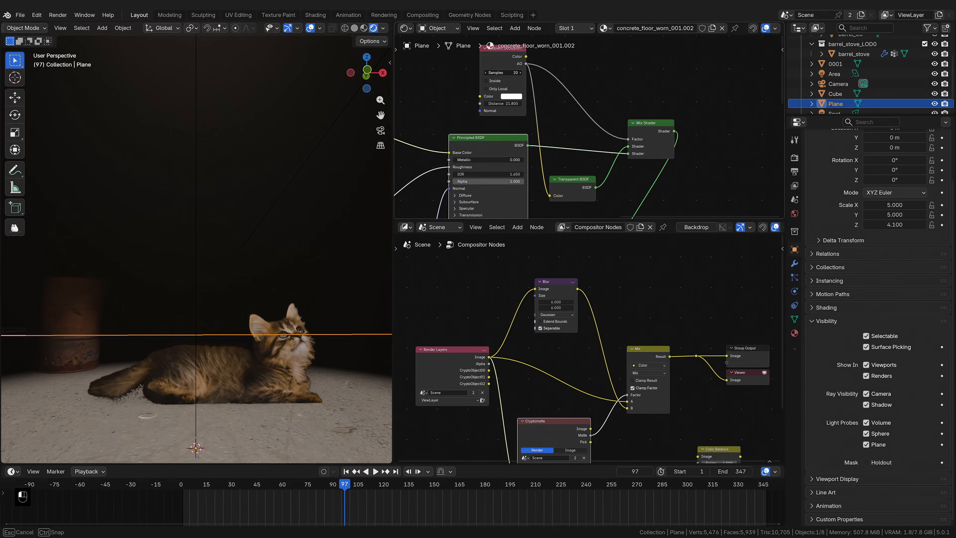
pyautogui.moveTo(497, 73); pyautogui.dragTo(496, 103)
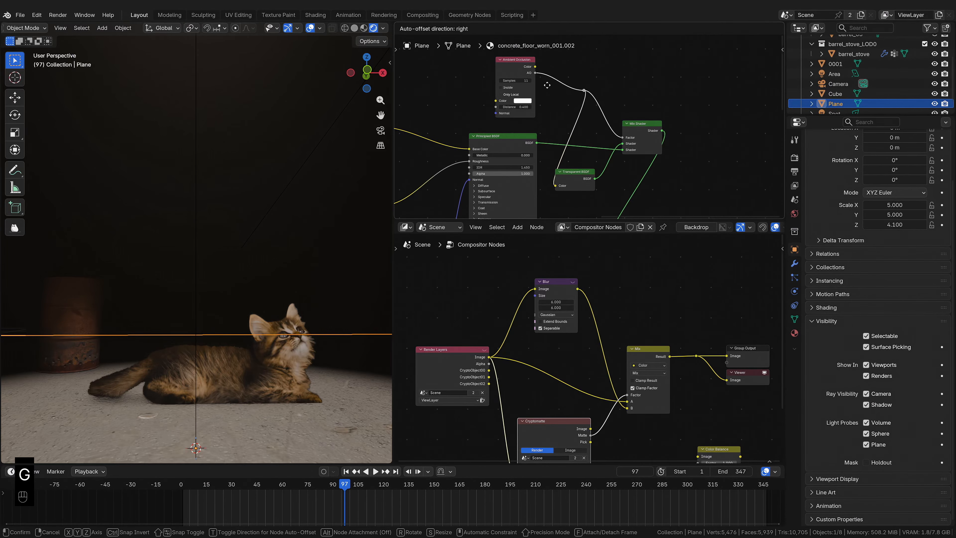
# Step: Insert a Color Ramp between the AO output and the Mix Shader factor and move its black stop rightward
pyautogui.hotkey('shift', 'a')
pyautogui.moveTo(565, 89)
pyautogui.click(611, 89)
pyautogui.click(540, 60)
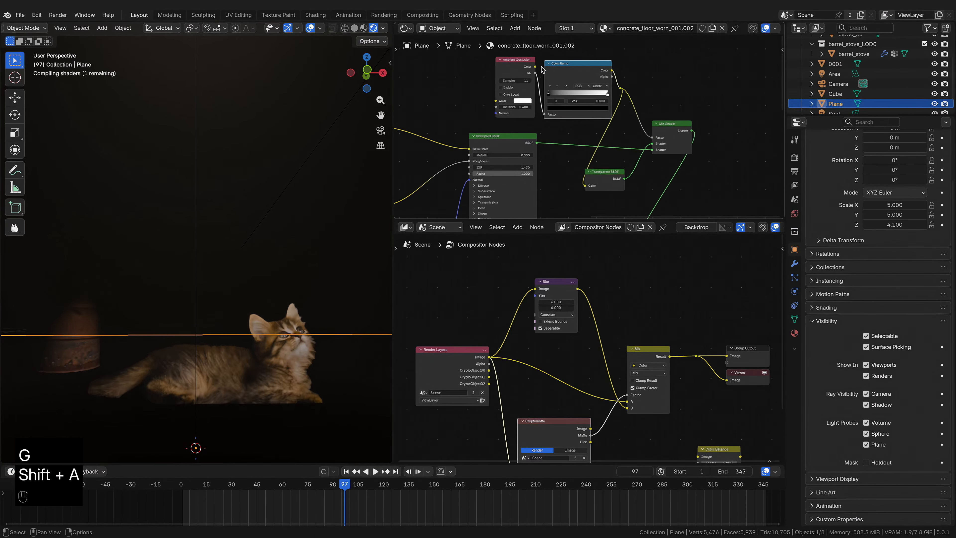
pyautogui.moveTo(551, 92); pyautogui.dragTo(602, 93)
pyautogui.moveTo(356, 314); pyautogui.dragTo(286, 345, button='middle')
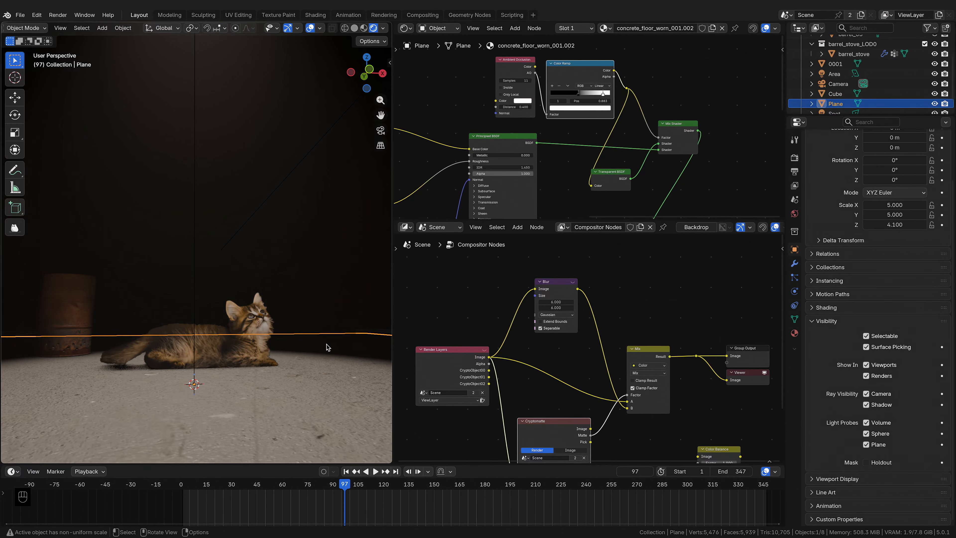
# Step: Select the cat image plane and add a Bump node fed by its image sequence colour, plugging it into the Principled BSDF normal
pyautogui.moveTo(350, 486); pyautogui.dragTo(690, 480)
pyautogui.moveTo(297, 371); pyautogui.dragTo(320, 383, button='middle')
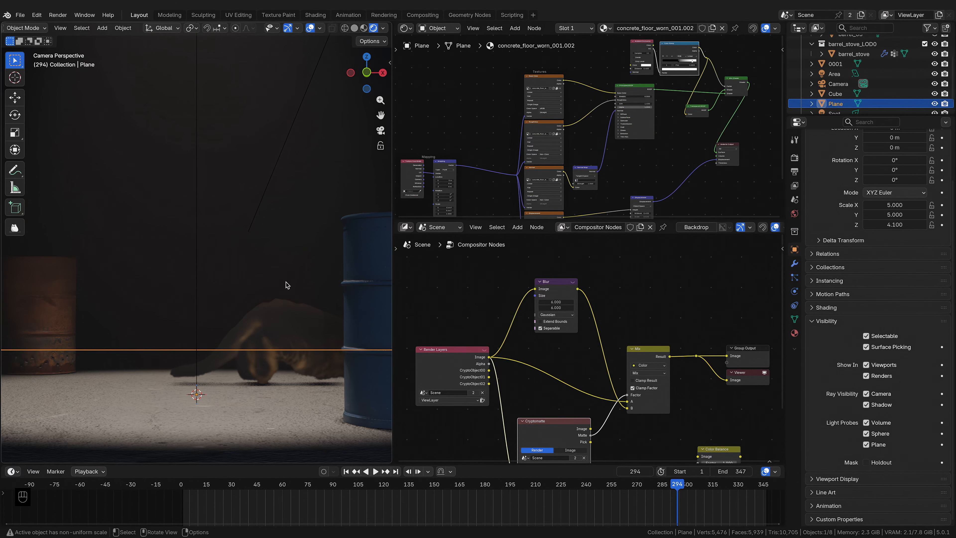
pyautogui.click(286, 286)
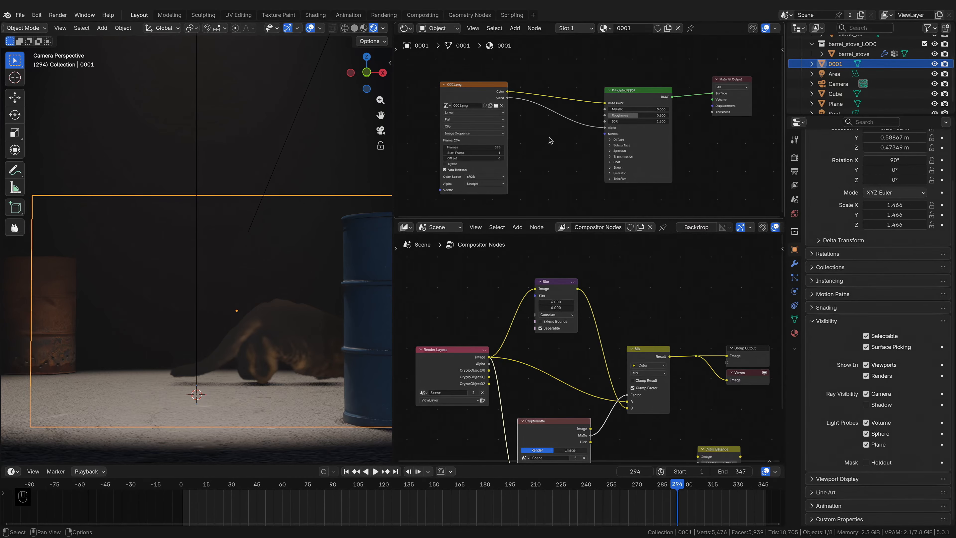
pyautogui.hotkey('shift', 'a')
pyautogui.write('bum')
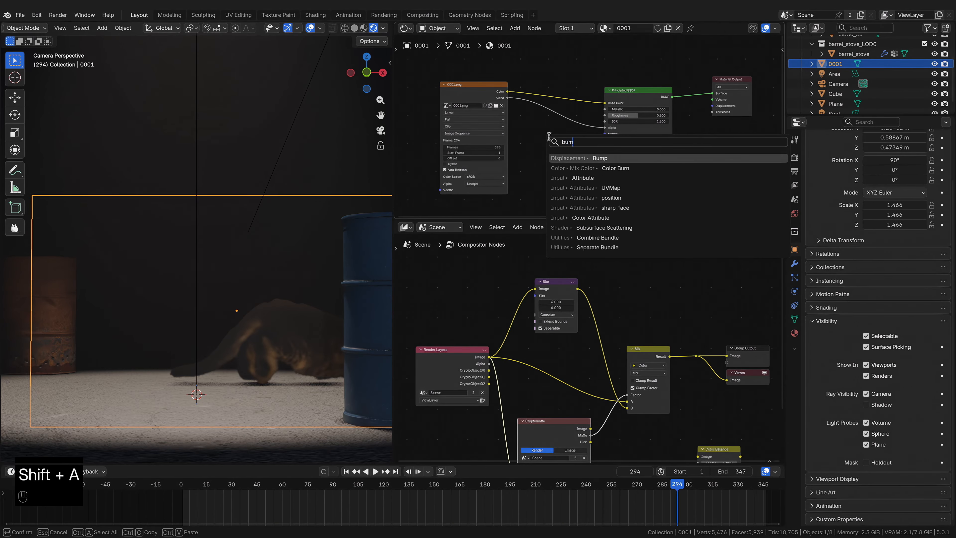
pyautogui.press('Return')
pyautogui.click(561, 158)
pyautogui.moveTo(508, 92); pyautogui.dragTo(538, 180)
pyautogui.scroll(2, 567, 161)
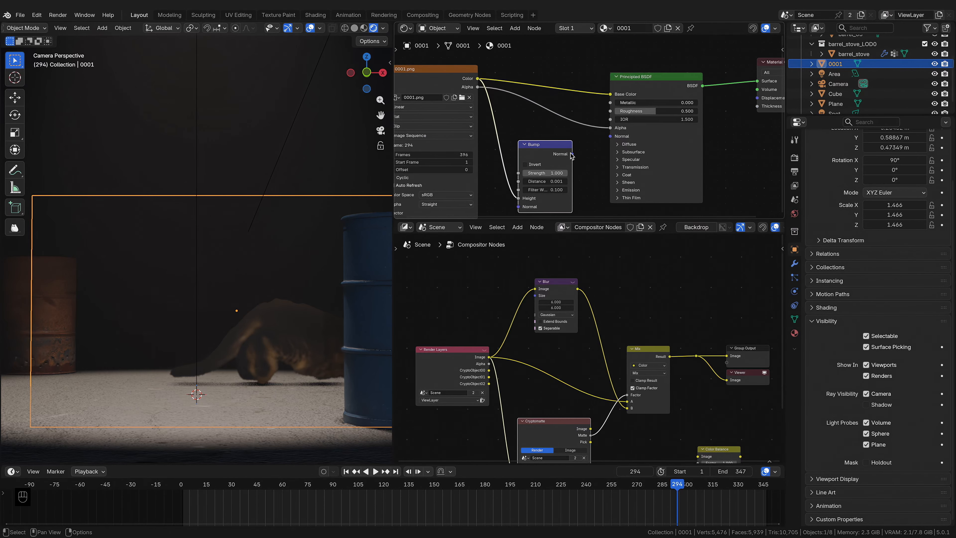
pyautogui.moveTo(571, 154); pyautogui.dragTo(610, 136)
pyautogui.scroll(1, 596, 149)
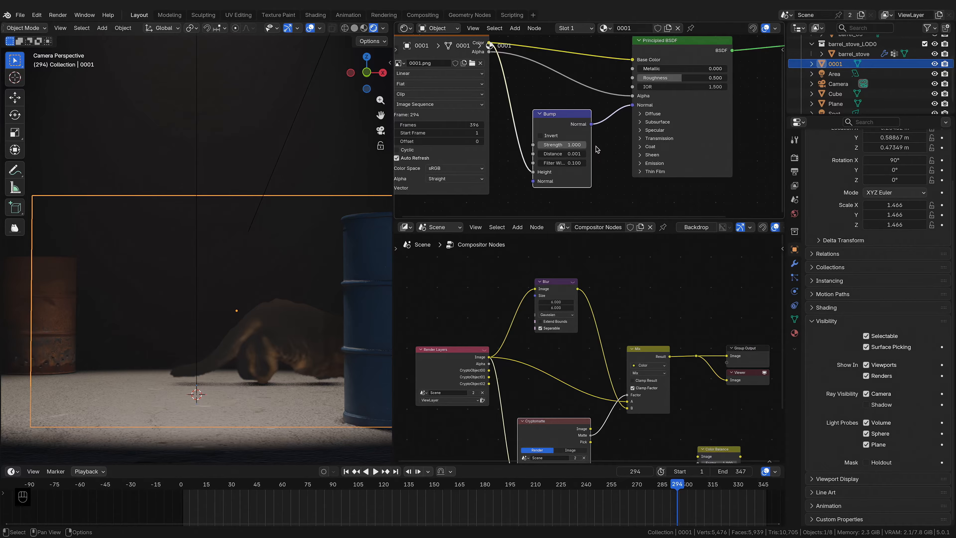
pyautogui.scroll(-1, 597, 173)
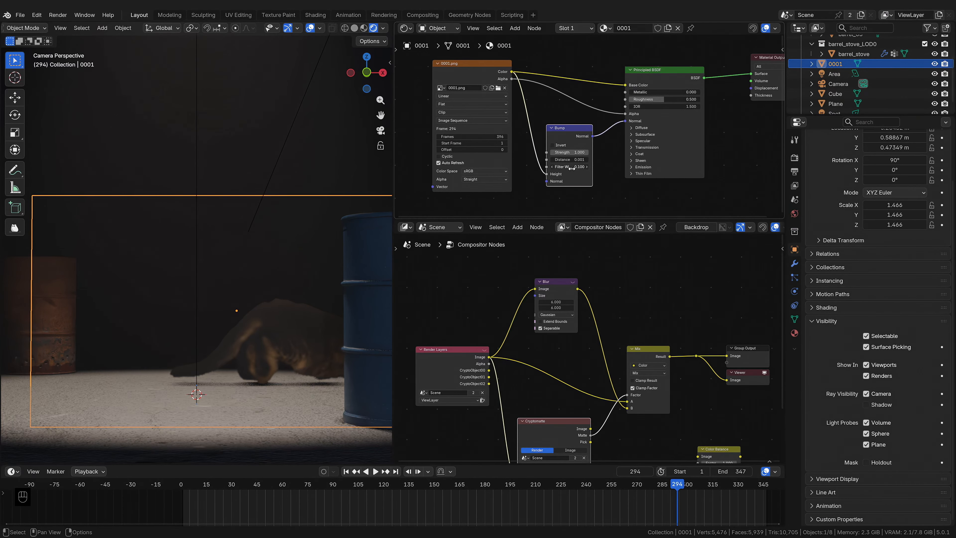
# Step: Set the Bump distance to 0.161, filter width to 0.090 and strength to 0.253, and the roughness to 0.211
pyautogui.moveTo(570, 160)
pyautogui.mouseDown()
pyautogui.moveTo(590, 159)
pyautogui.moveTo(557, 166)
pyautogui.moveTo(589, 166)
pyautogui.mouseUp()
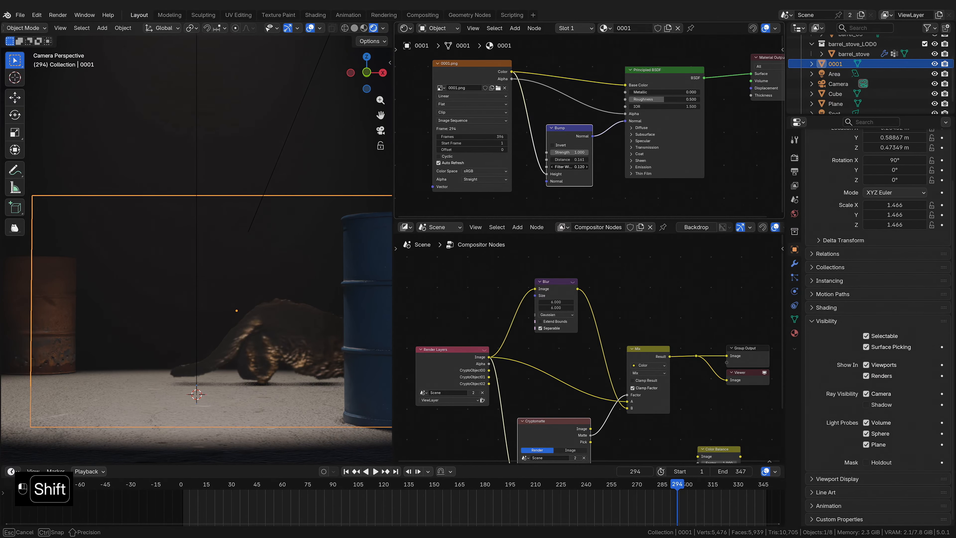
pyautogui.moveTo(573, 167)
pyautogui.keyDown('shift'); pyautogui.mouseDown()
pyautogui.moveTo(569, 154)
pyautogui.moveTo(582, 147)
pyautogui.moveTo(554, 151)
pyautogui.moveTo(567, 151)
pyautogui.mouseUp(); pyautogui.keyUp('shift')
pyautogui.moveTo(668, 99); pyautogui.dragTo(644, 101)
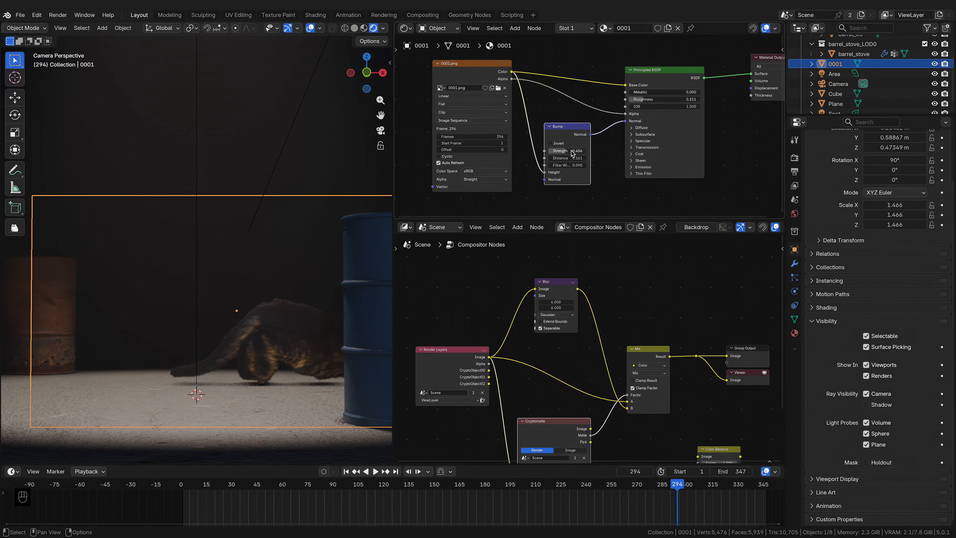
pyautogui.moveTo(573, 150)
pyautogui.mouseDown()
pyautogui.moveTo(546, 151)
pyautogui.moveTo(559, 151)
pyautogui.mouseUp()
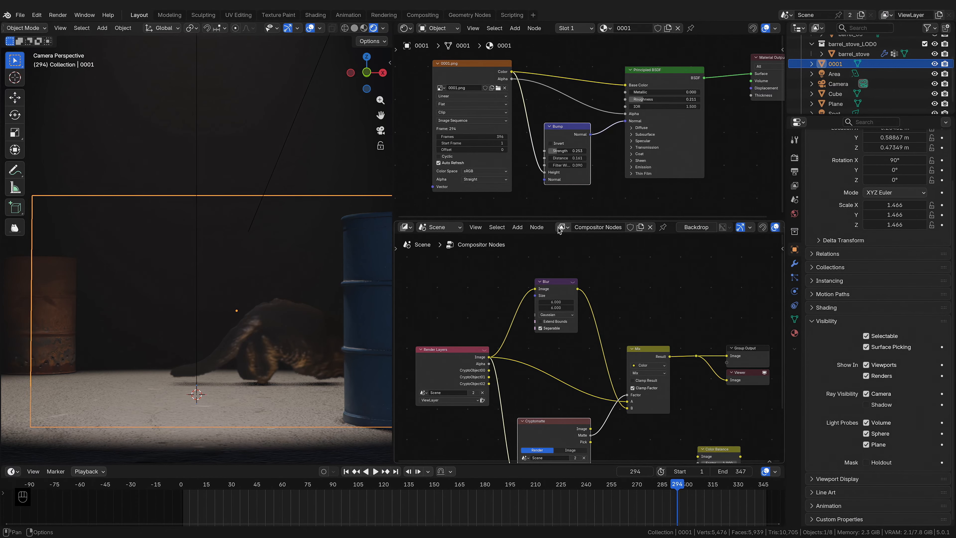
# Step: Scrub and play the timeline to review the bumped cat in the camera view
pyautogui.moveTo(676, 486); pyautogui.dragTo(647, 486)
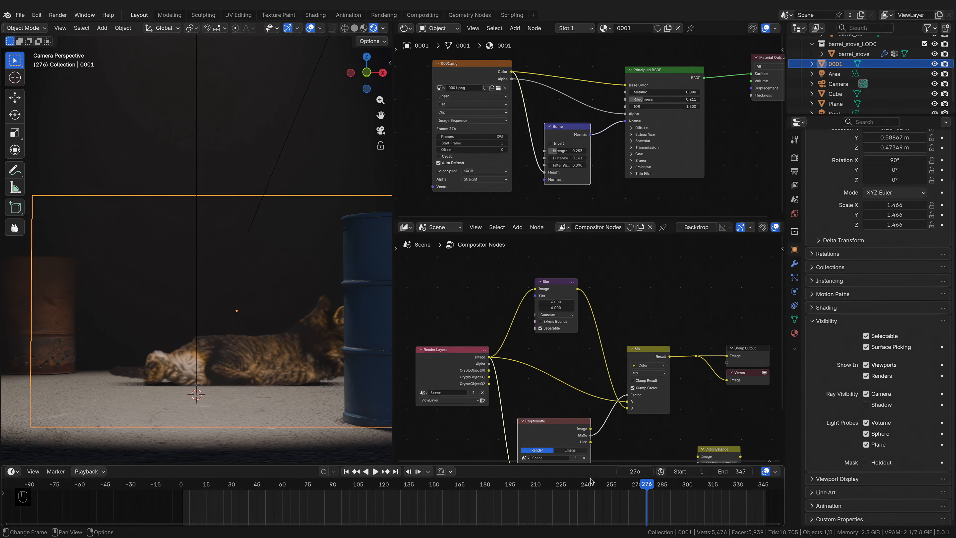
pyautogui.press('space')
pyautogui.press('space')
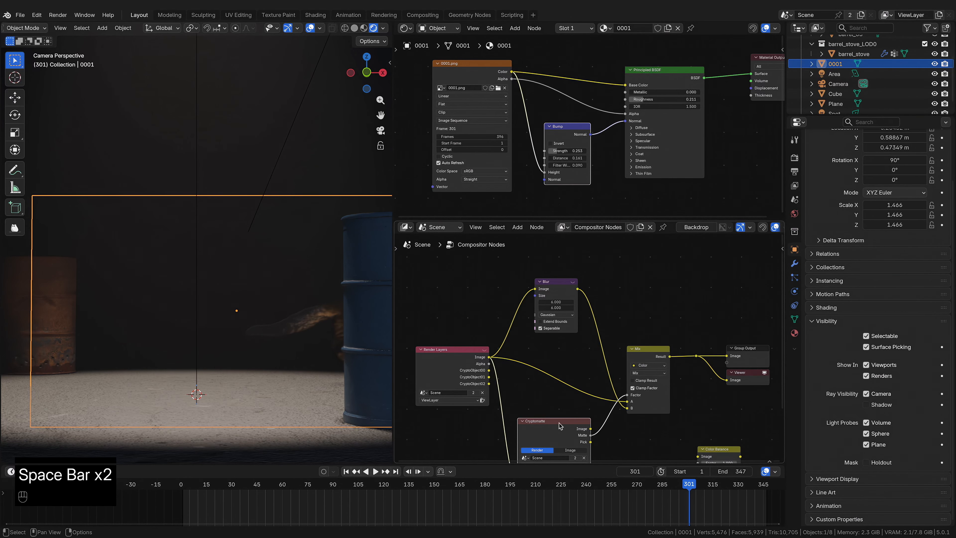
pyautogui.moveTo(679, 486); pyautogui.dragTo(659, 486)
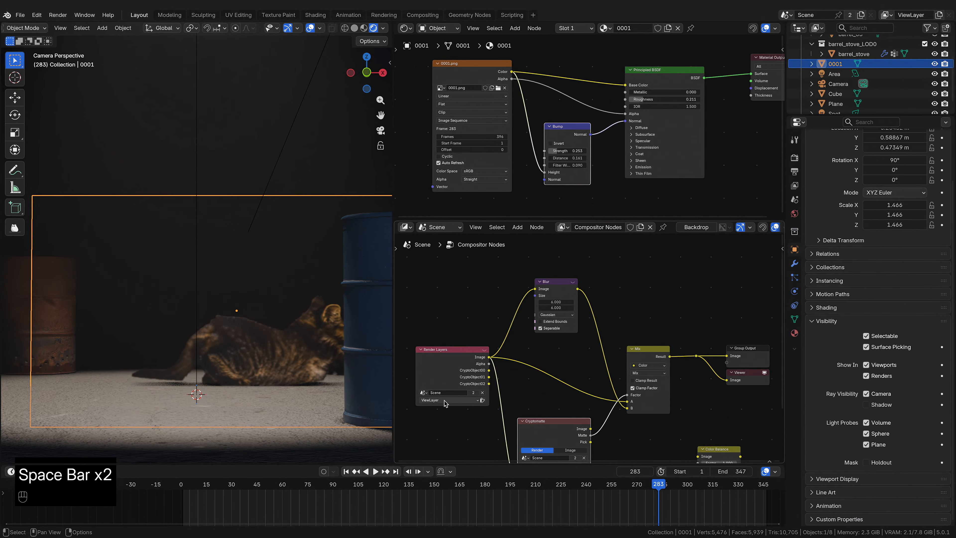
pyautogui.scroll(-5, 316, 384)
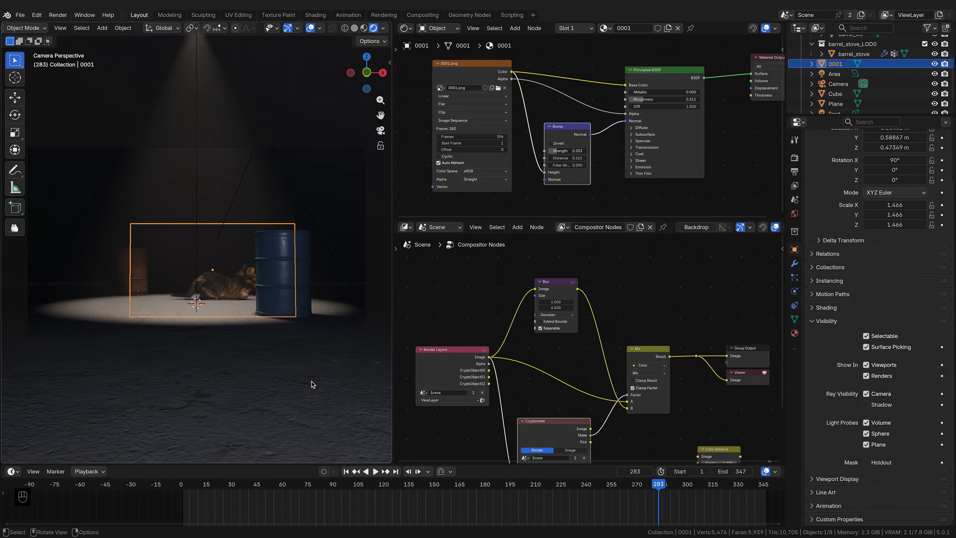